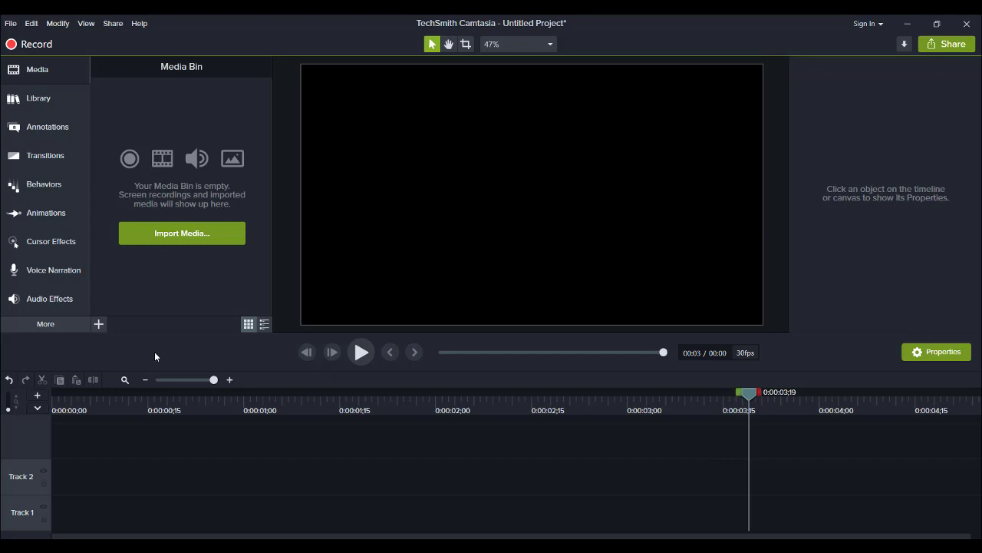
Import all the DSC video clips, the Masterpiece performance audio and the Masterpiece-Final image from the Masterpiece Behind the Scenes folder
key(ctrl+i)
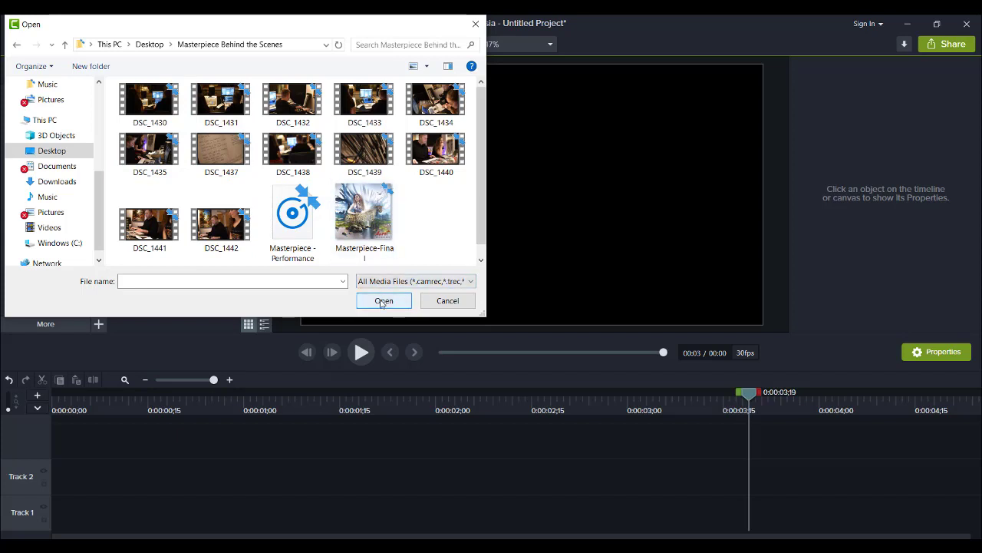
drag(457, 248, 121, 102)
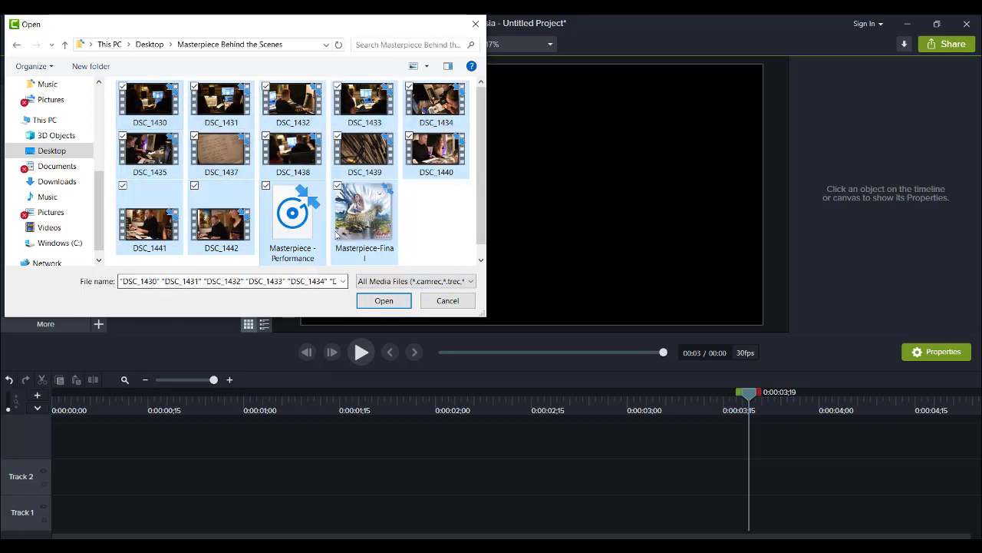
click(381, 301)
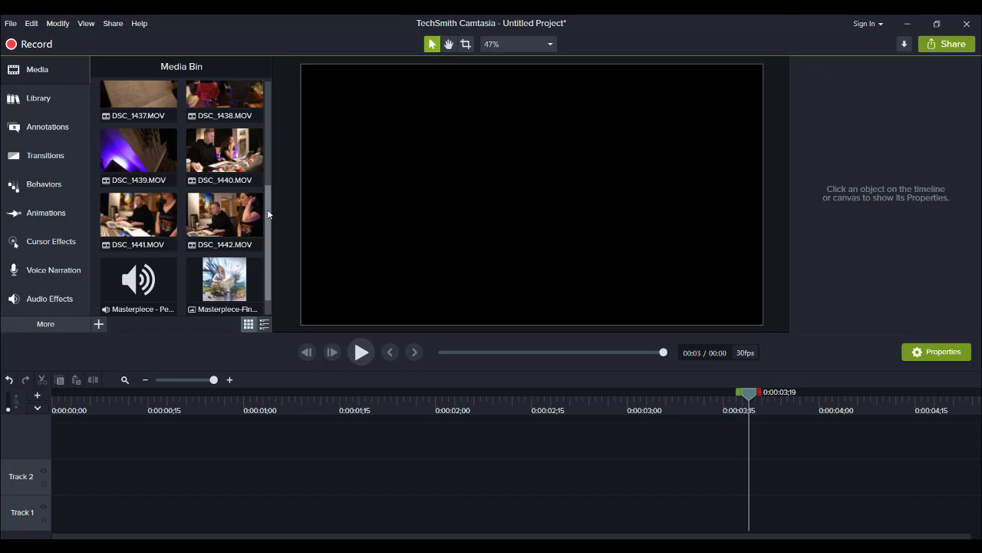
Place the DSC_1430.MOV clip at the start of Track 1
scroll(268, 214, up, 3)
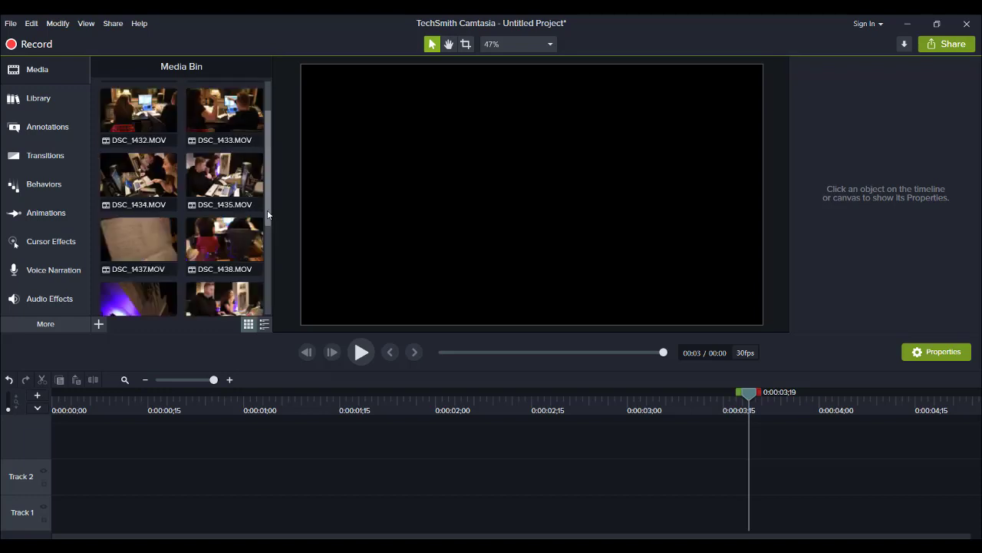
click(198, 100)
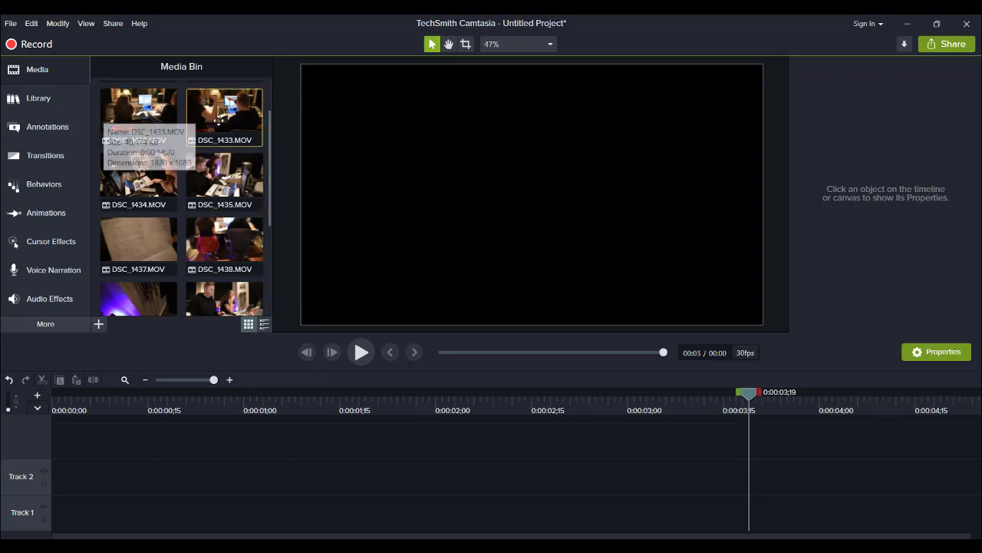
click(142, 170)
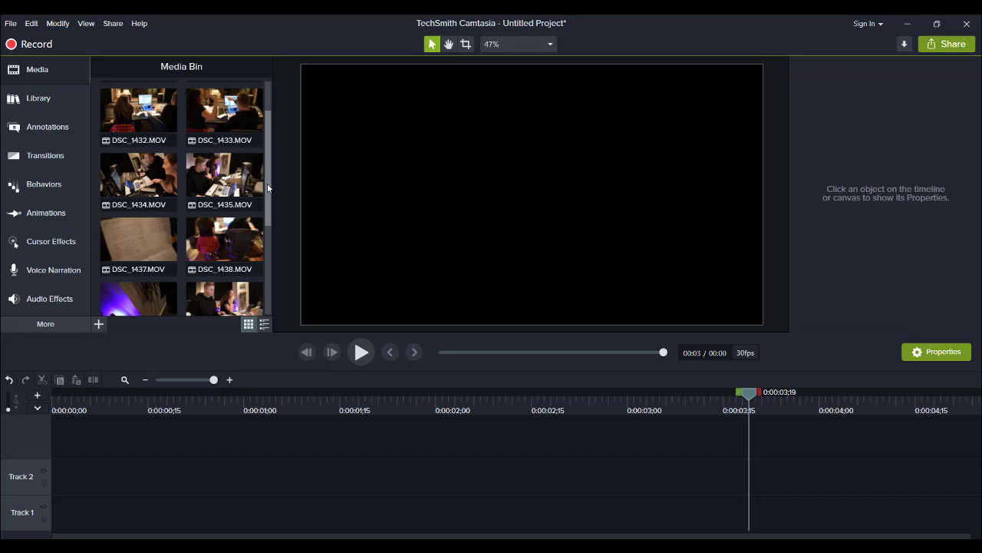
scroll(267, 183, up, 1)
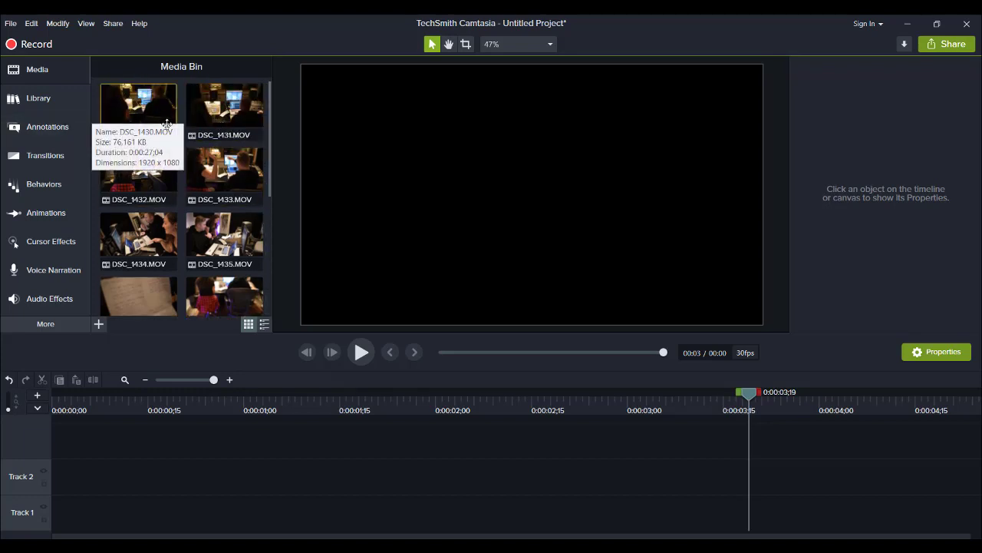
drag(137, 105, 103, 453)
drag(46, 511, 41, 512)
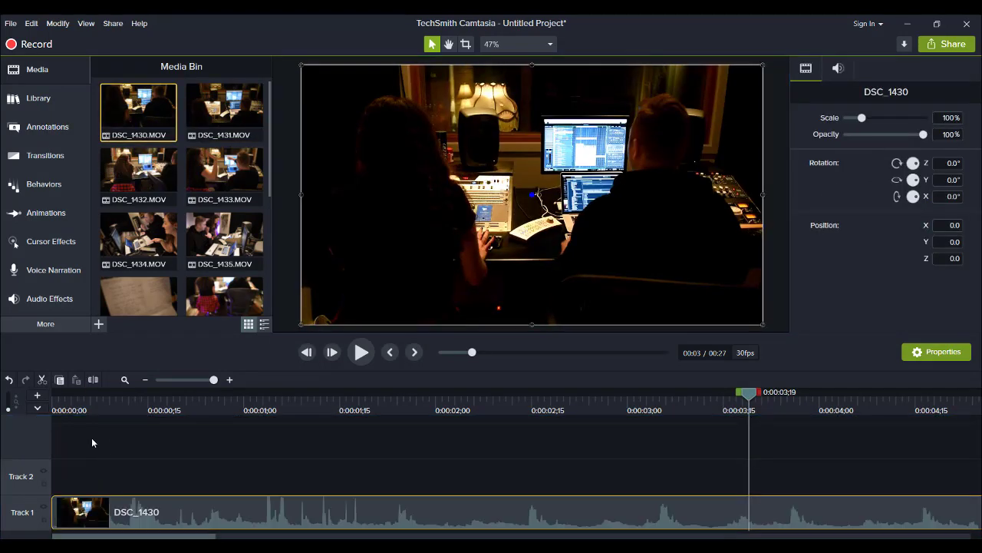
Fit the DSC_1430 clip in the timeline view and play it from the beginning to review the footage
click(146, 379)
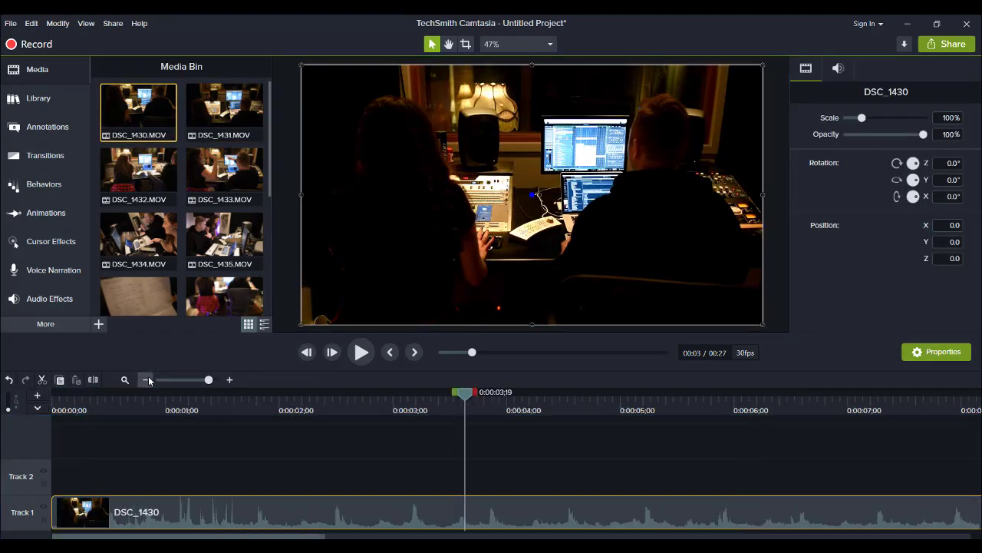
click(146, 379)
click(146, 379)
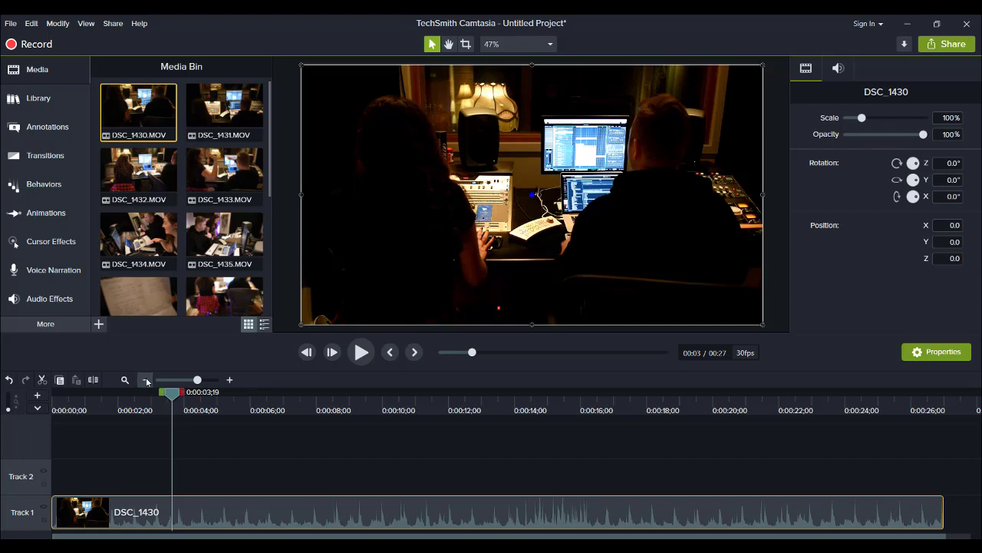
click(146, 380)
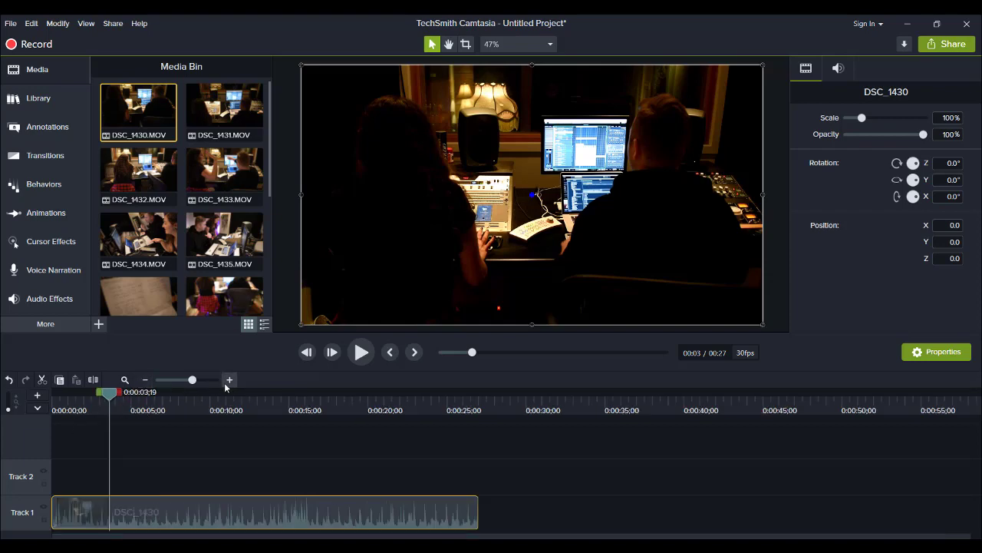
click(229, 379)
click(94, 399)
key(ctrl+Home)
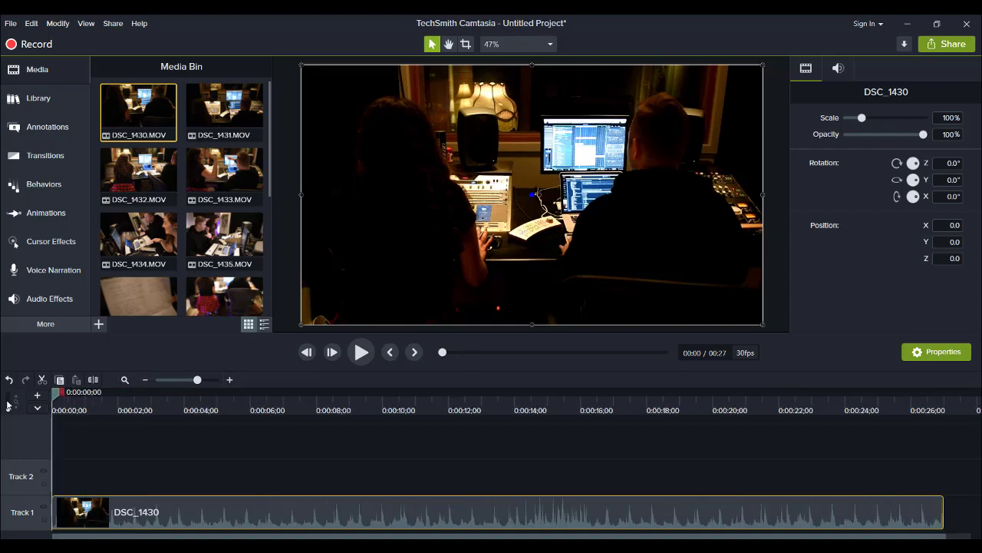
click(360, 353)
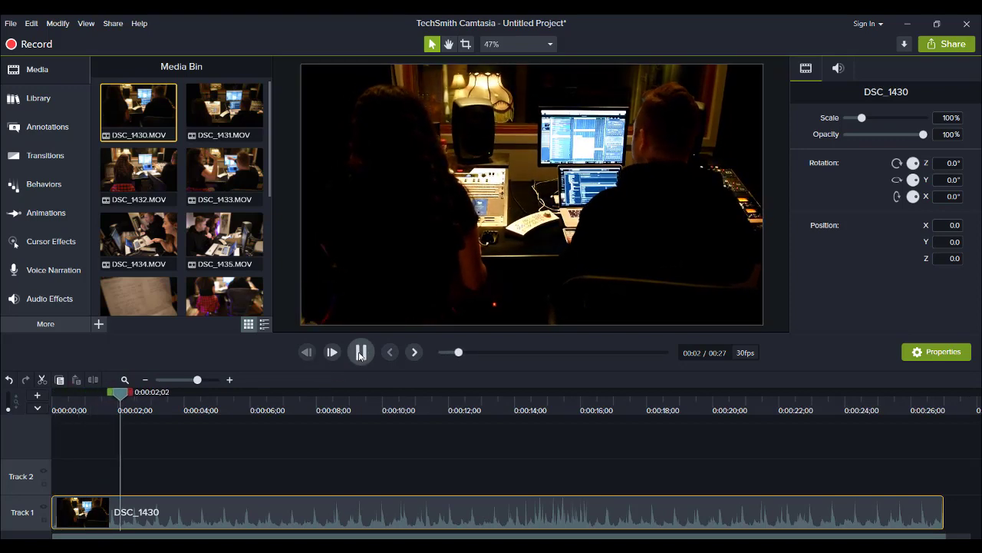
key(XF86AudioRaiseVolume)
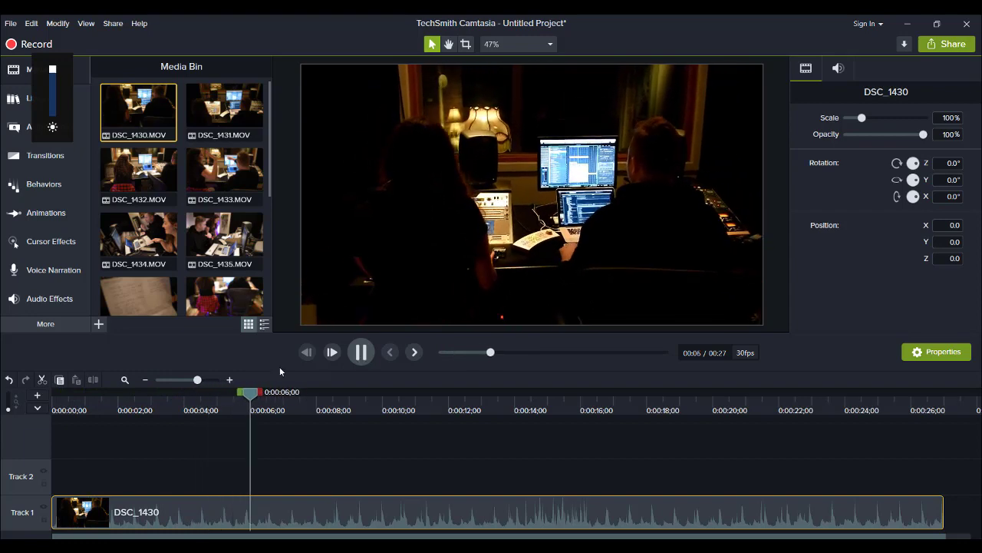
click(363, 352)
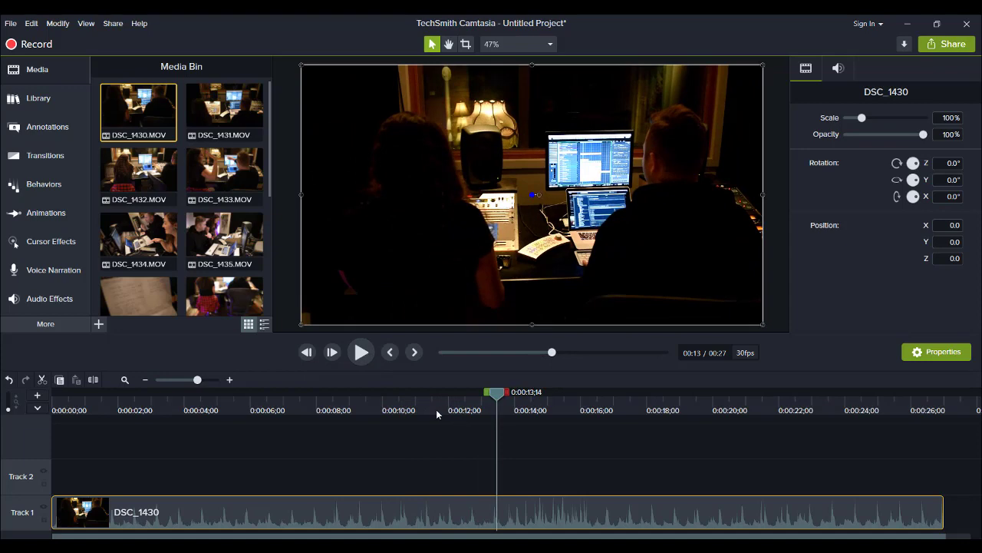
Split the DSC_1430 clip at 0:00:10;27 and delete the part after the cut
drag(429, 405, 413, 462)
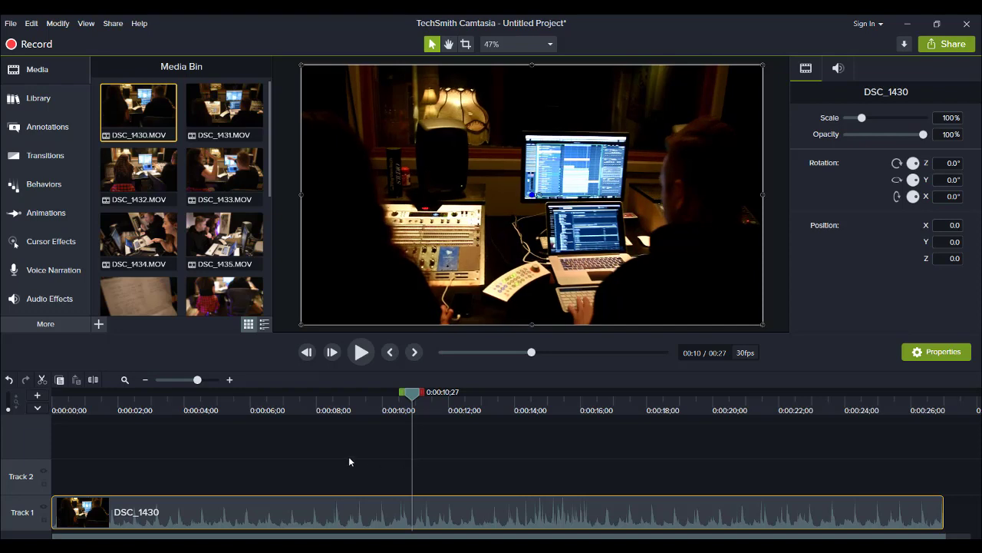
key(s)
click(479, 512)
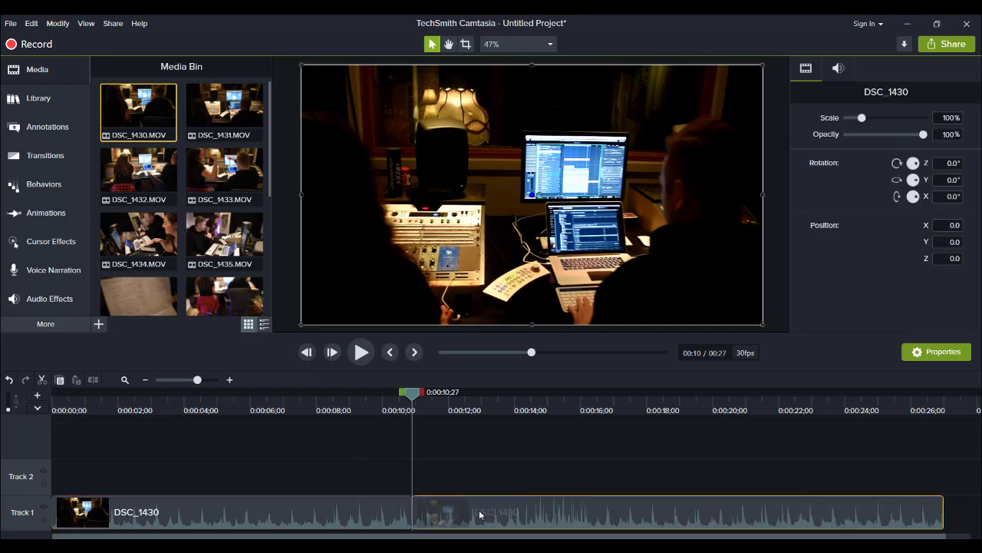
key(Delete)
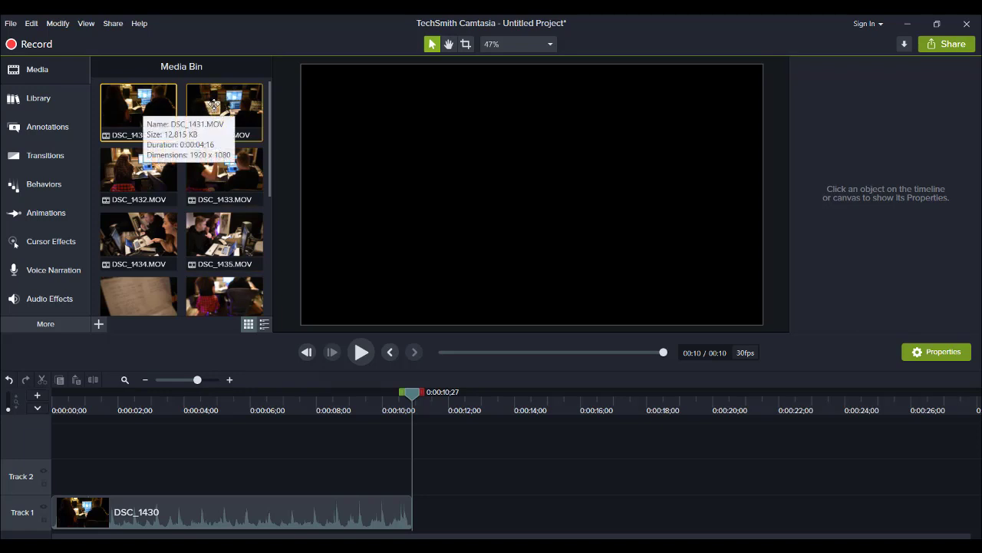
Add DSC_1431.MOV to Track 1 directly after DSC_1430 and play it to review the footage
drag(214, 106, 441, 504)
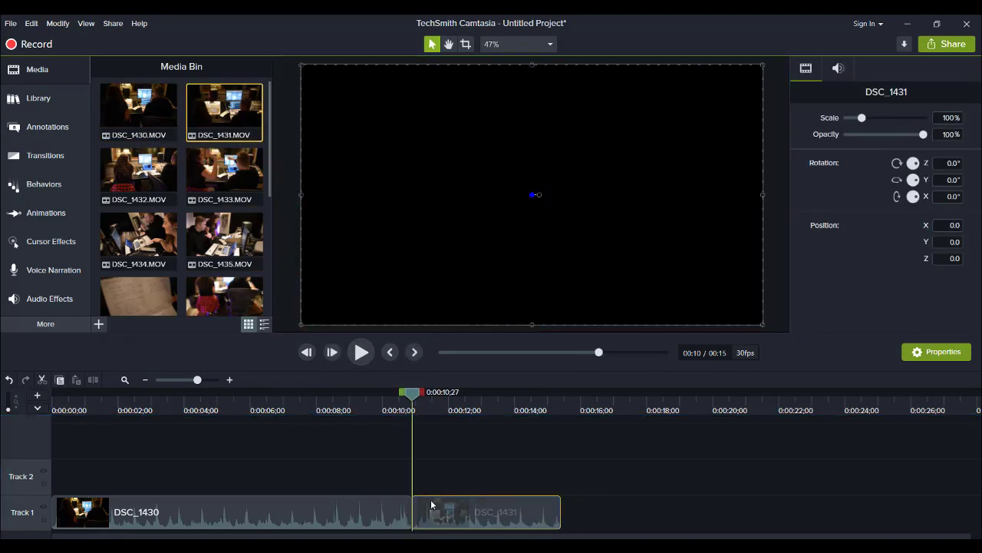
click(368, 357)
key(XF86AudioLowerVolume)
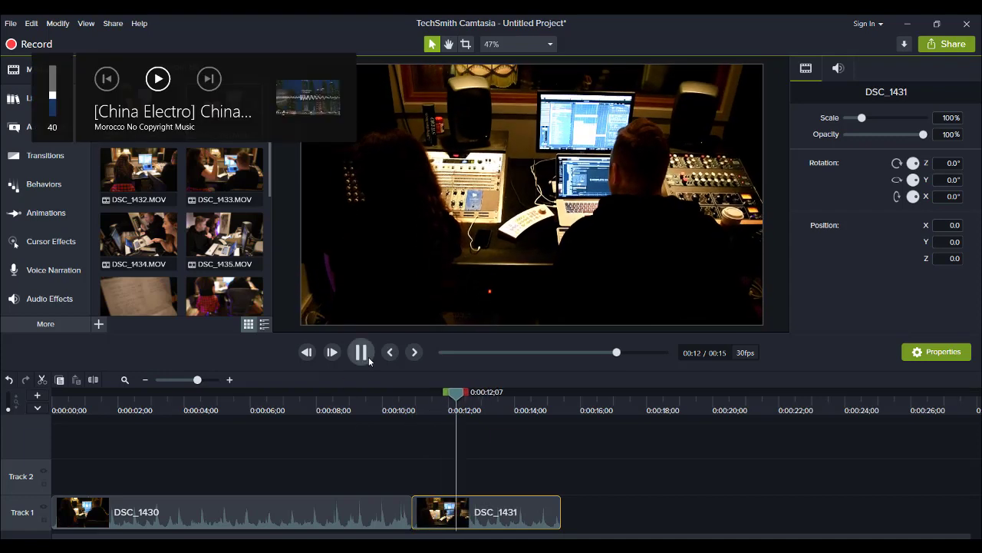
key(XF86AudioRaiseVolume)
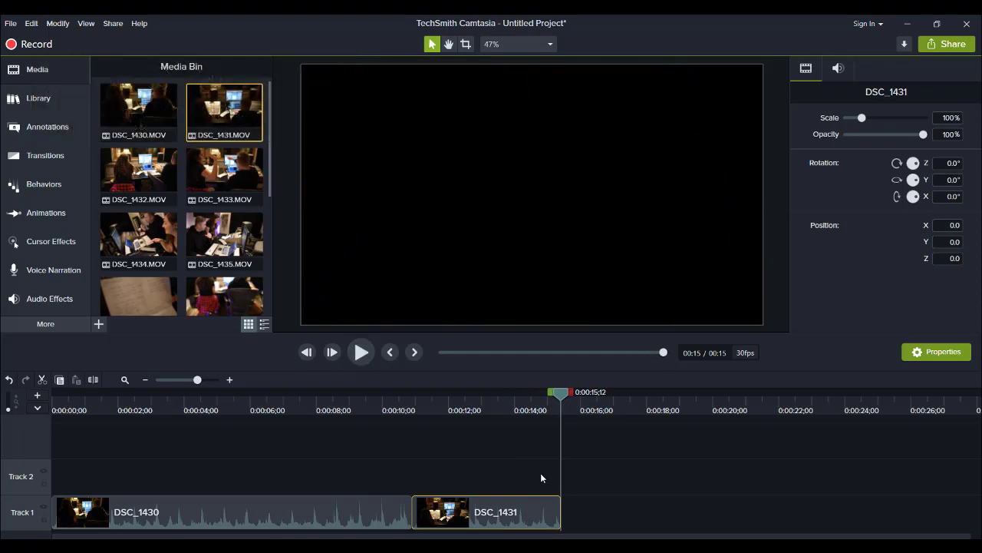
Delete the DSC_1431 clip from Track 1 and remove DSC_1431.MOV from the Media Bin
click(540, 478)
click(510, 506)
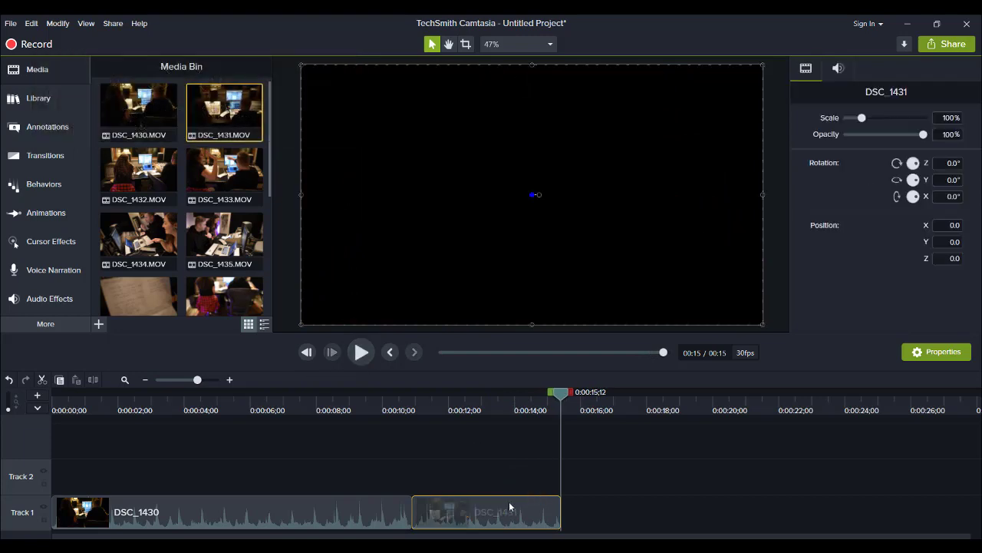
key(Delete)
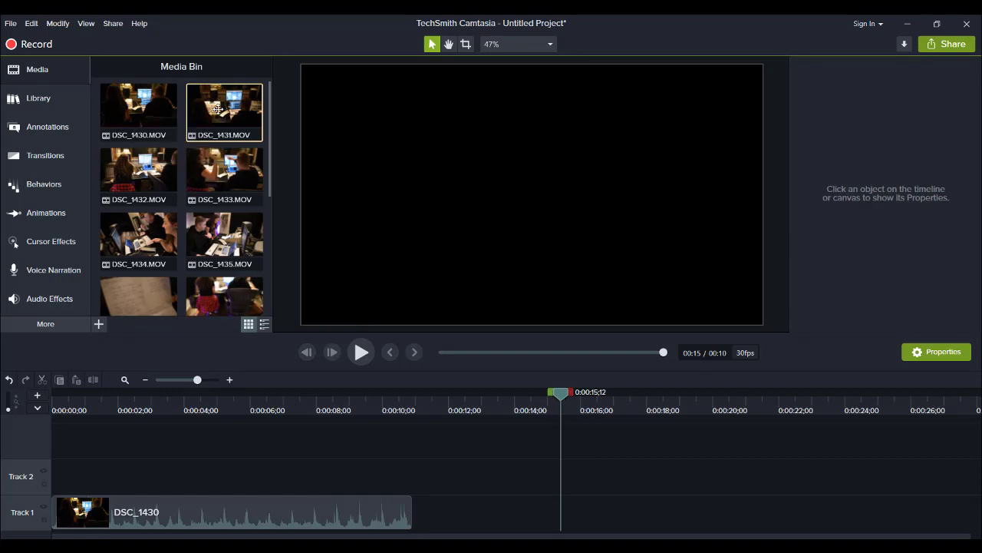
key(Delete)
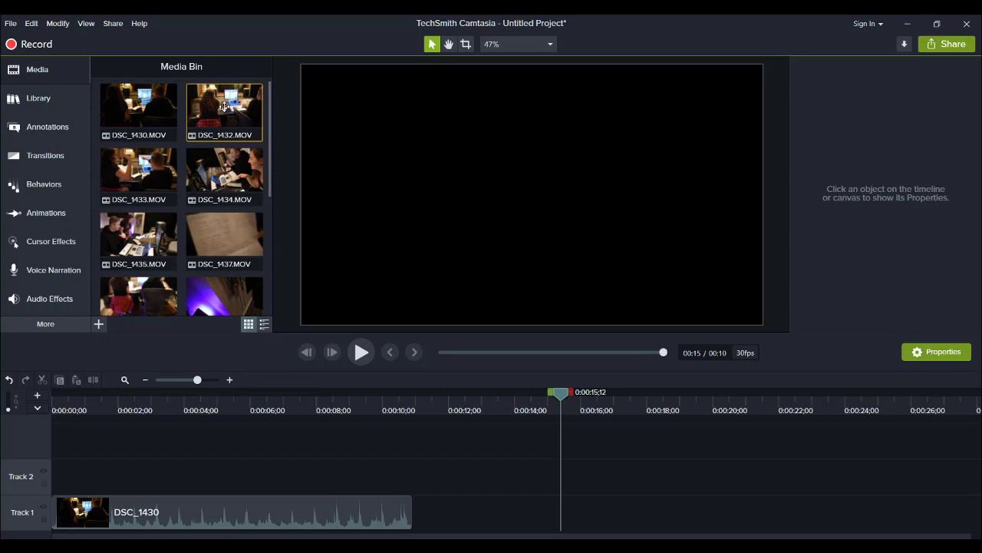
Add DSC_1432.MOV to Track 1 after DSC_1430, review its footage, and stop playback at 0:00:18;15
drag(212, 104, 426, 422)
click(427, 406)
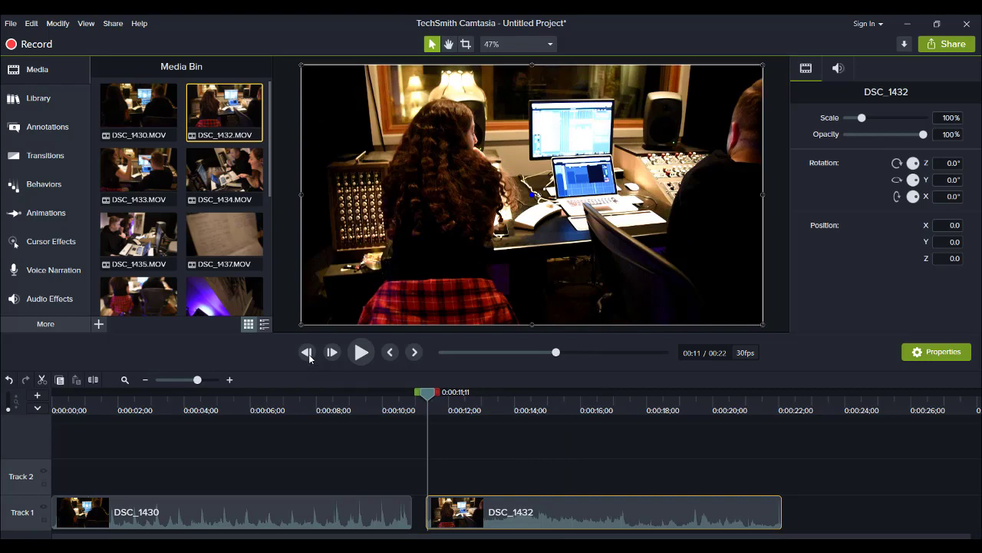
click(361, 352)
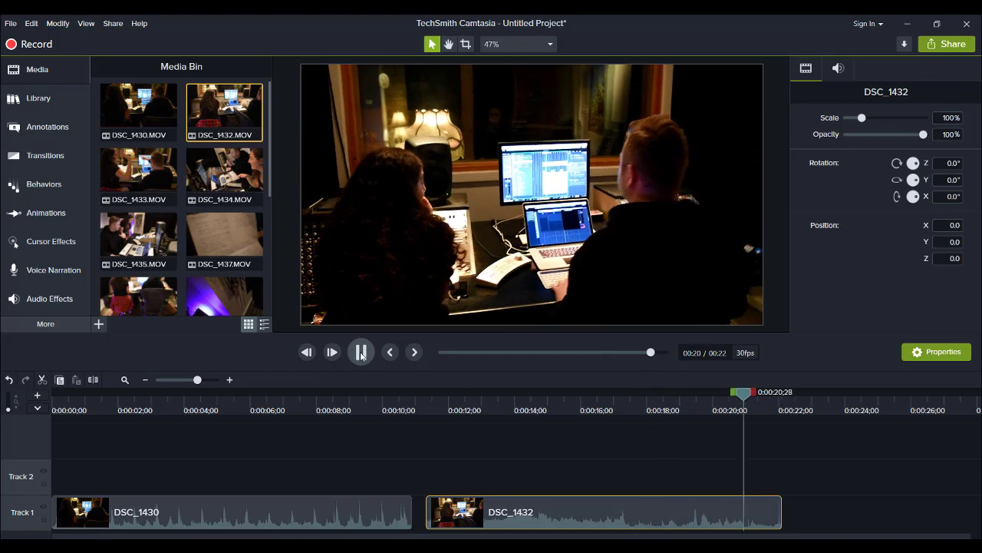
click(424, 407)
drag(424, 405, 413, 432)
click(360, 353)
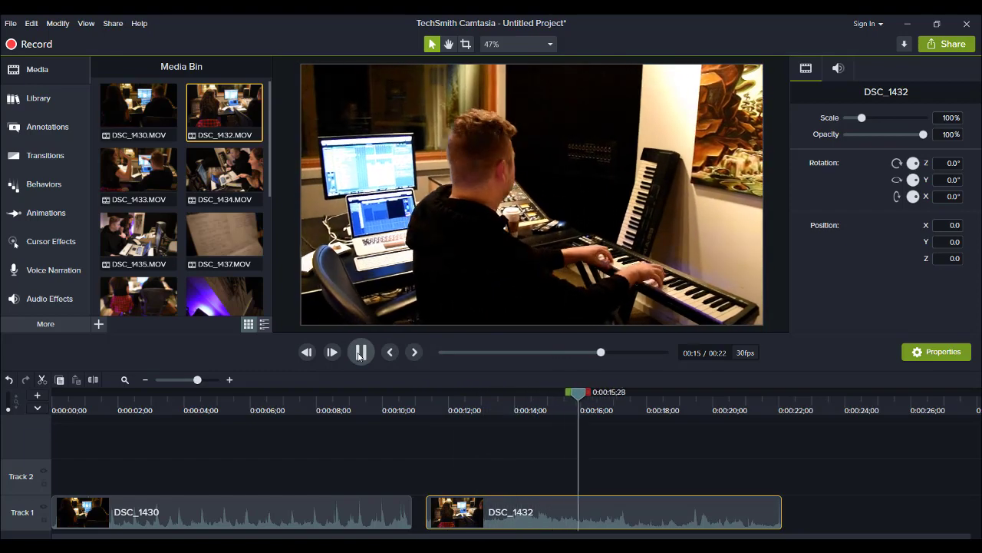
click(358, 356)
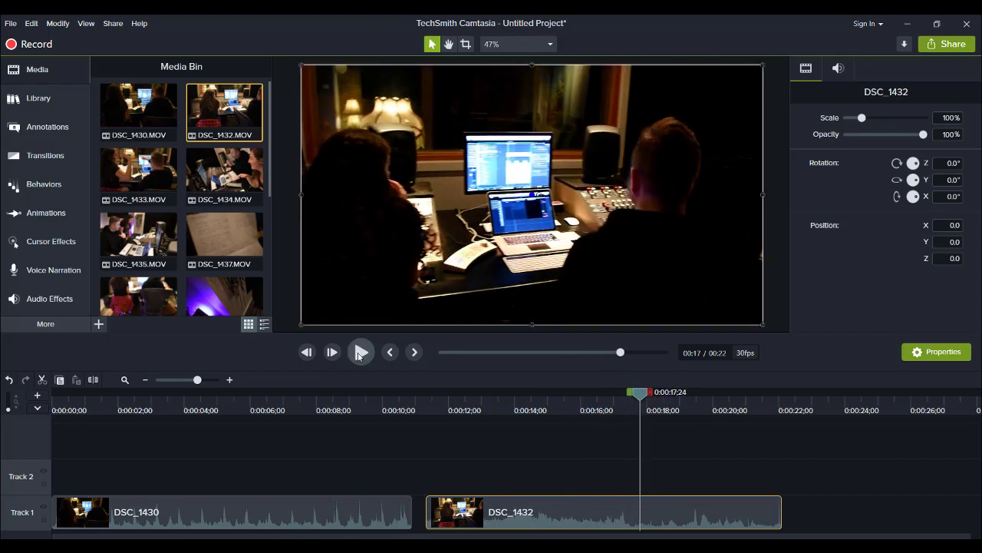
click(358, 355)
click(362, 360)
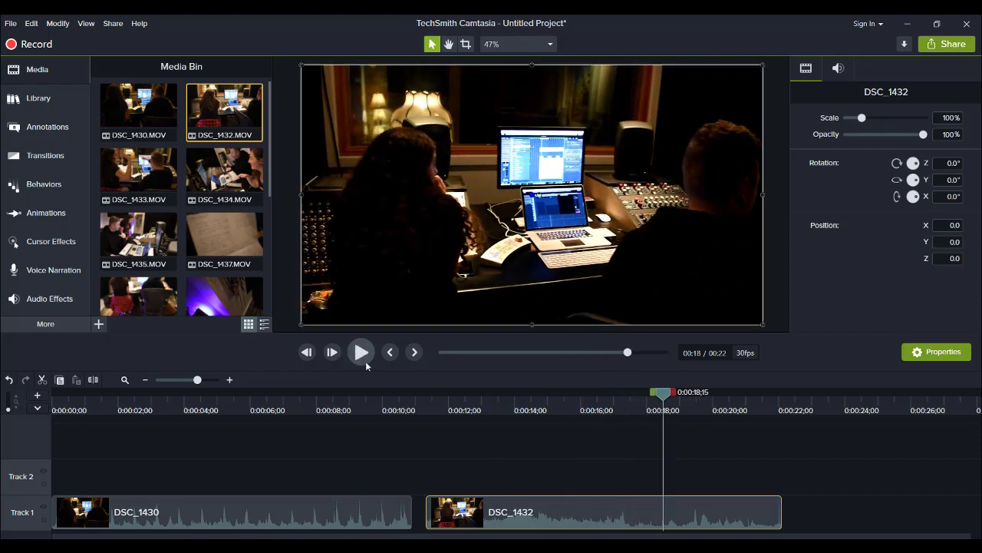
Cut off the DSC_1432 clip after 0:00:18;15 and move the remaining part against the end of DSC_1430
key(s)
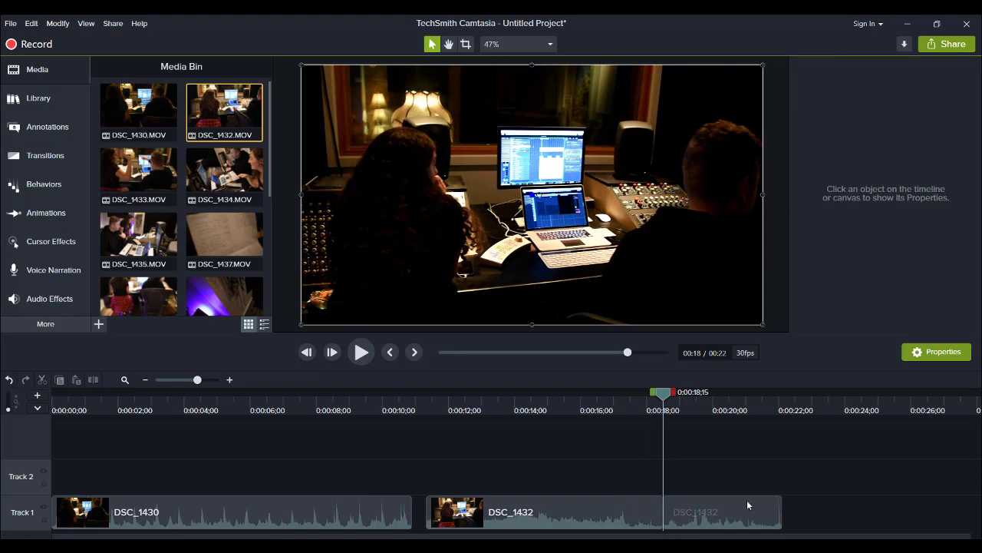
click(748, 505)
key(Delete)
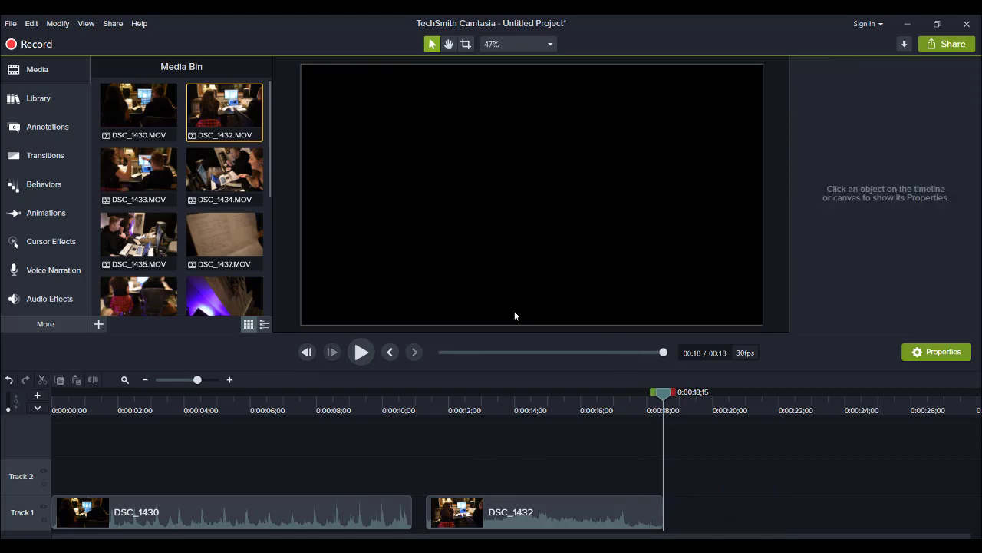
drag(498, 499, 484, 503)
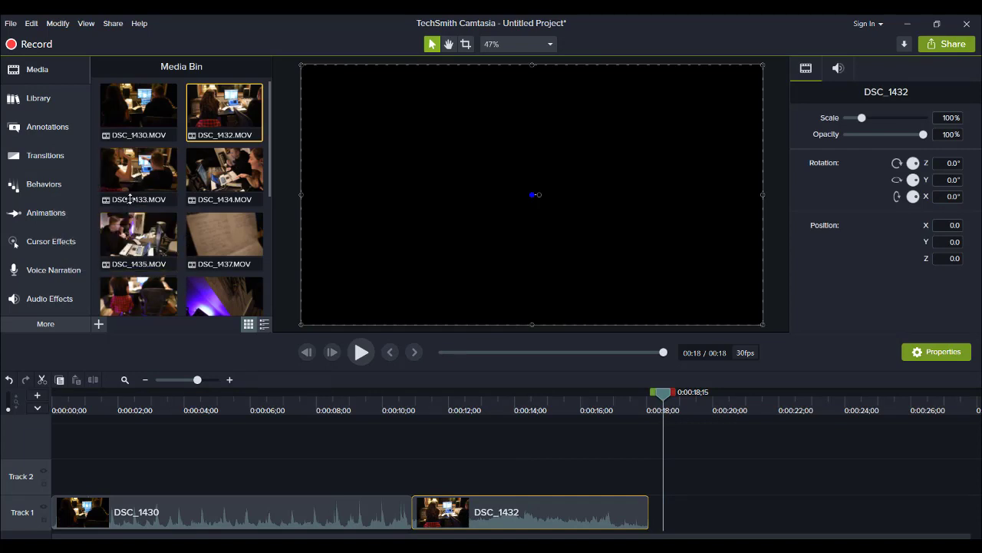
Add DSC_1433.MOV to Track 1 directly after DSC_1432 and play it to review the footage
drag(131, 197, 503, 374)
drag(689, 537, 649, 411)
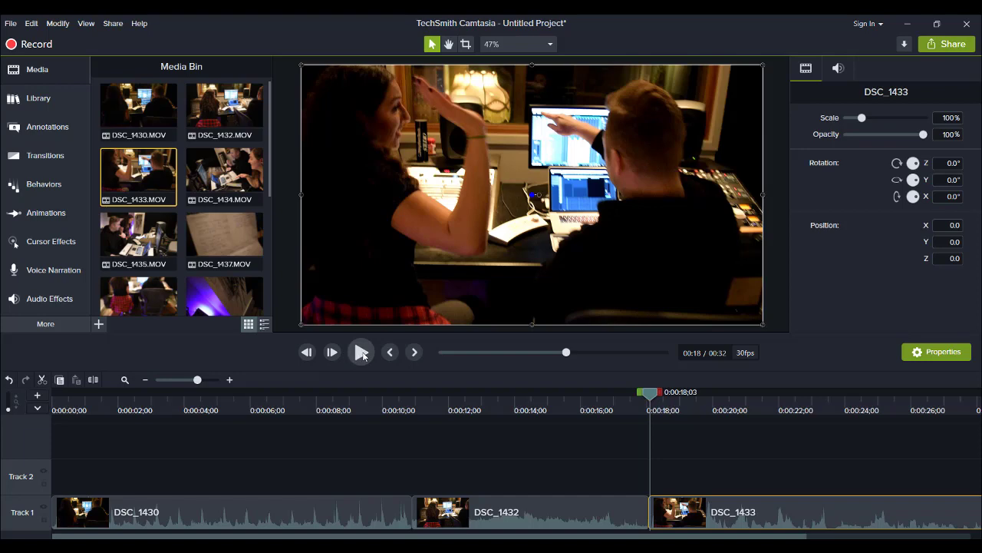
click(361, 352)
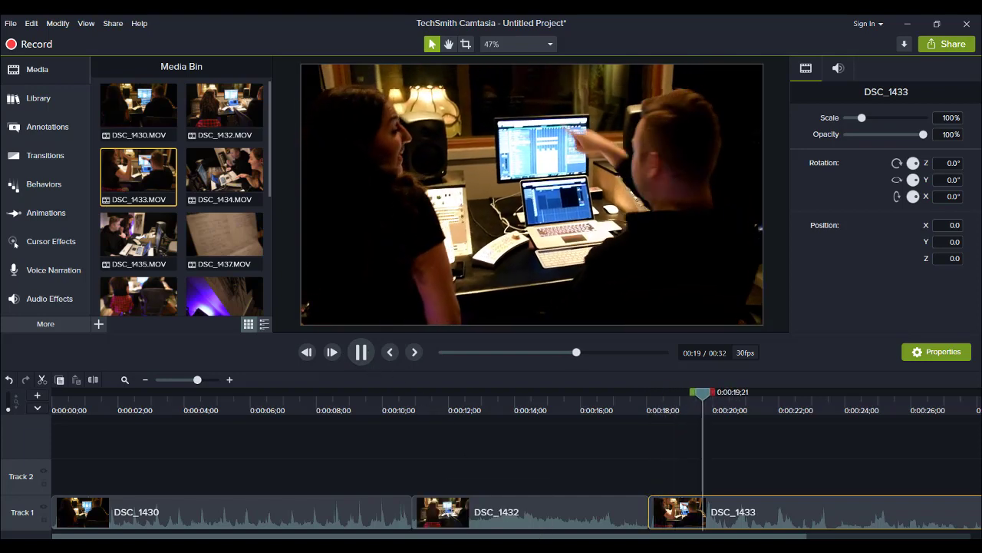
scroll(625, 528, right, 5)
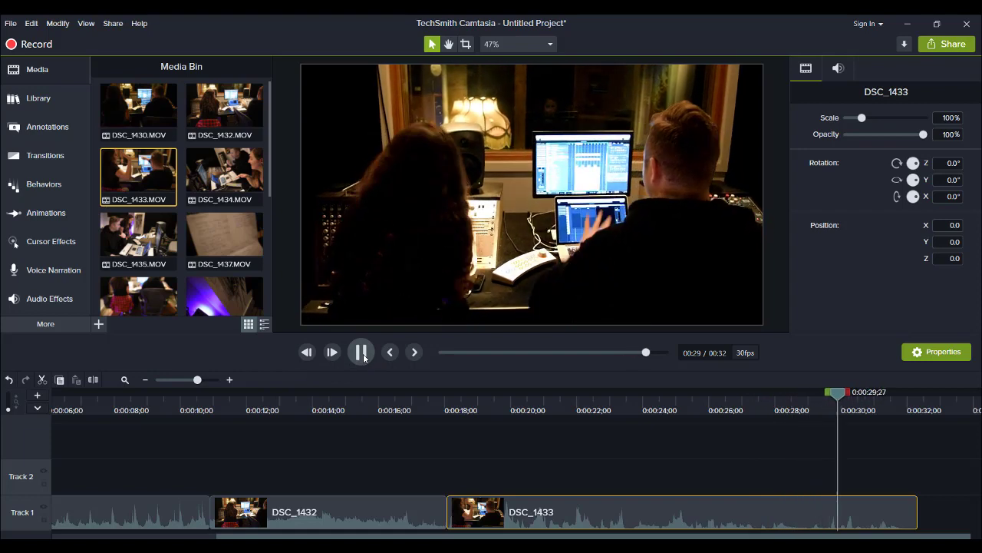
click(362, 353)
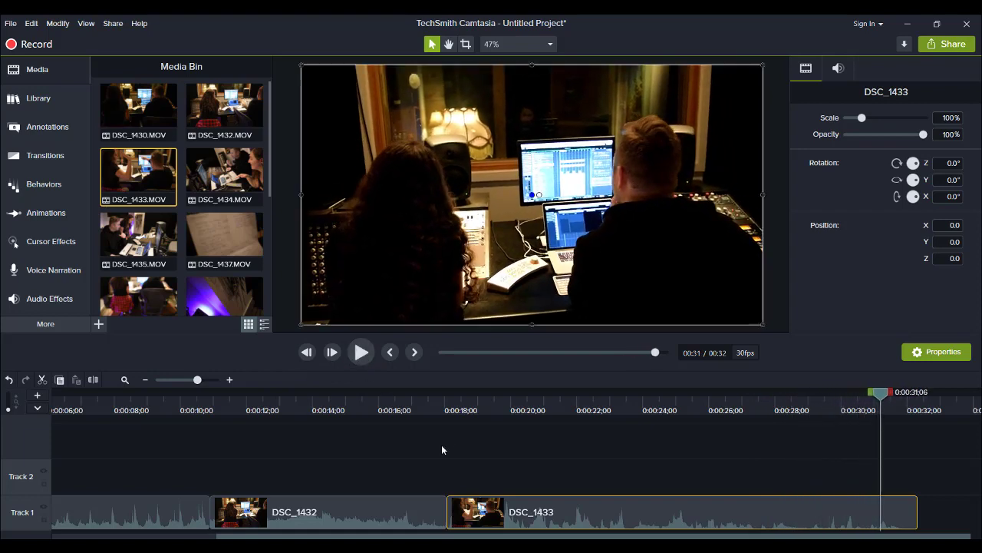
Replay DSC_1433 from its beginning and cut off the clip after 0:00:23;18
click(449, 405)
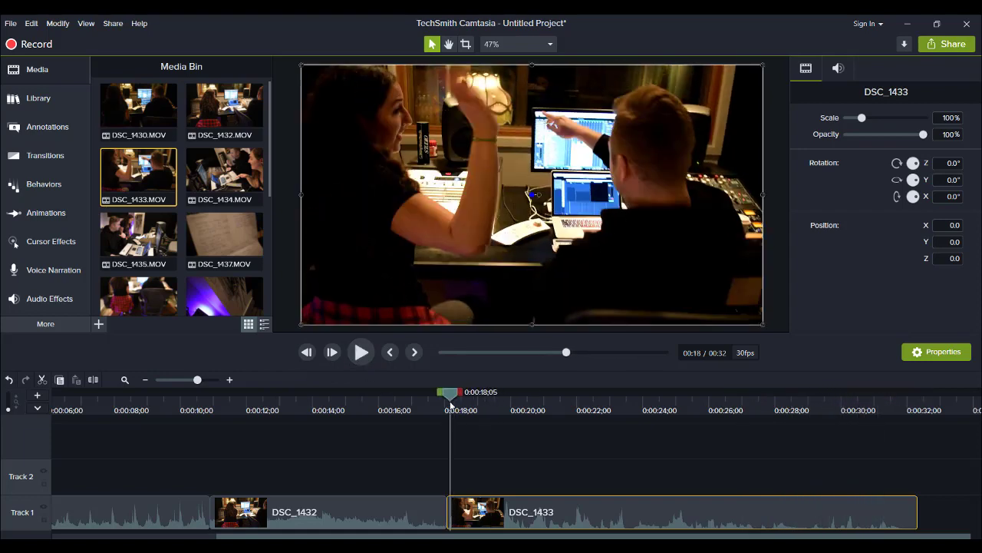
click(362, 352)
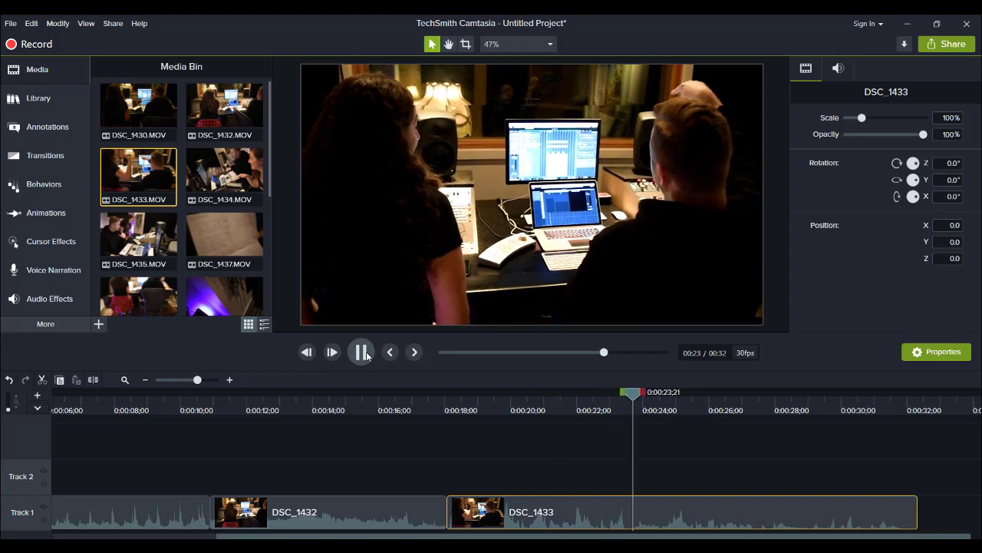
click(362, 353)
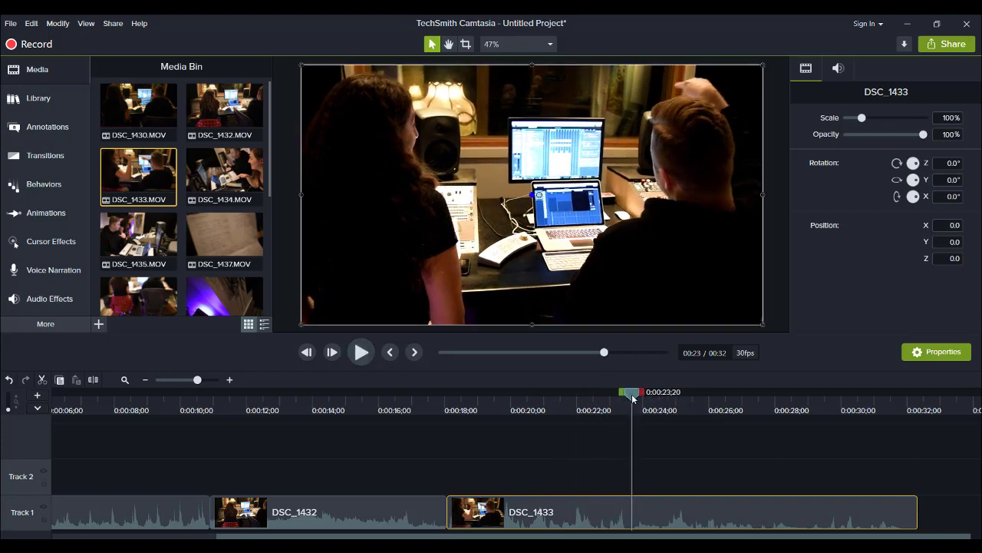
drag(632, 397, 630, 398)
key(s)
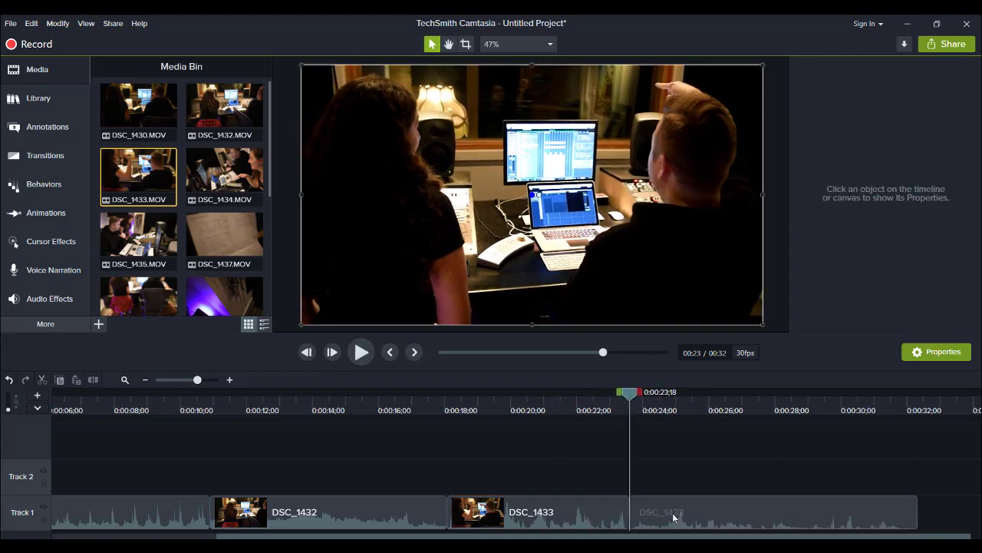
click(681, 515)
key(Delete)
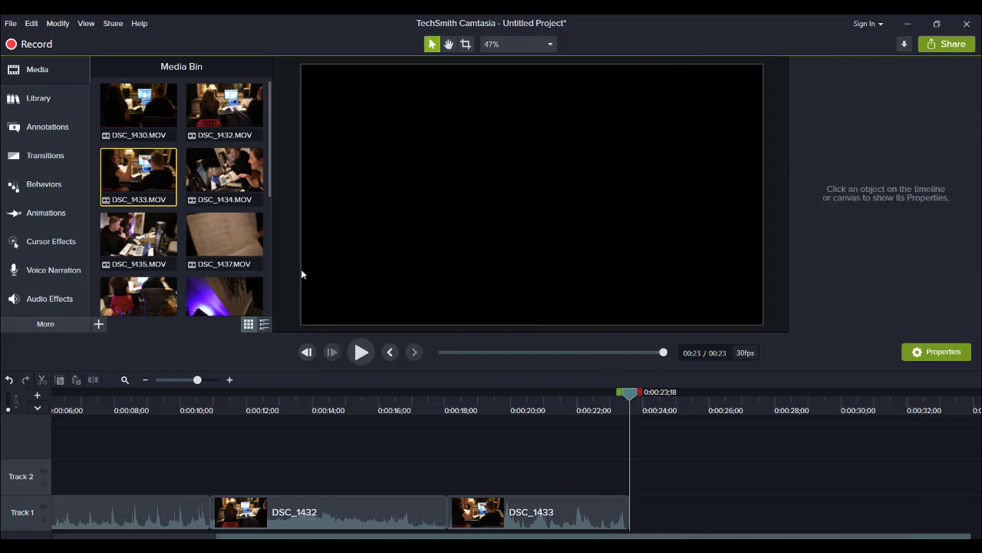
Add DSC_1434.MOV to Track 1 directly after DSC_1433 and play it to review the footage
click(215, 175)
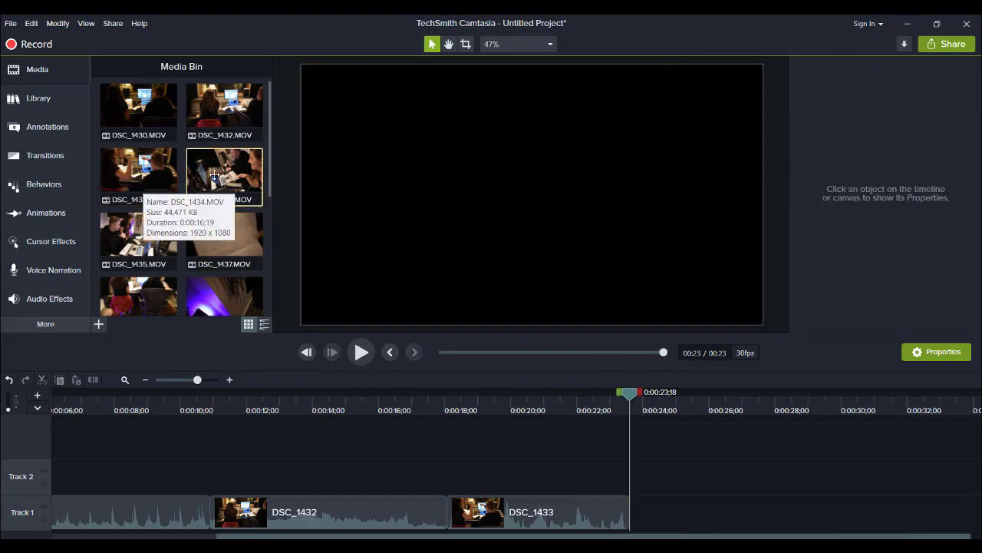
drag(215, 175, 630, 513)
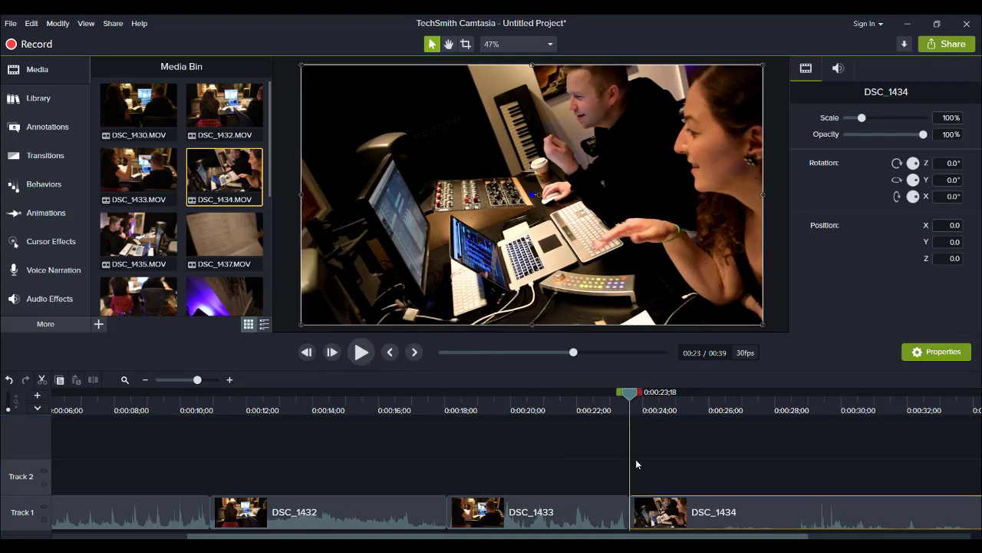
drag(647, 537, 809, 538)
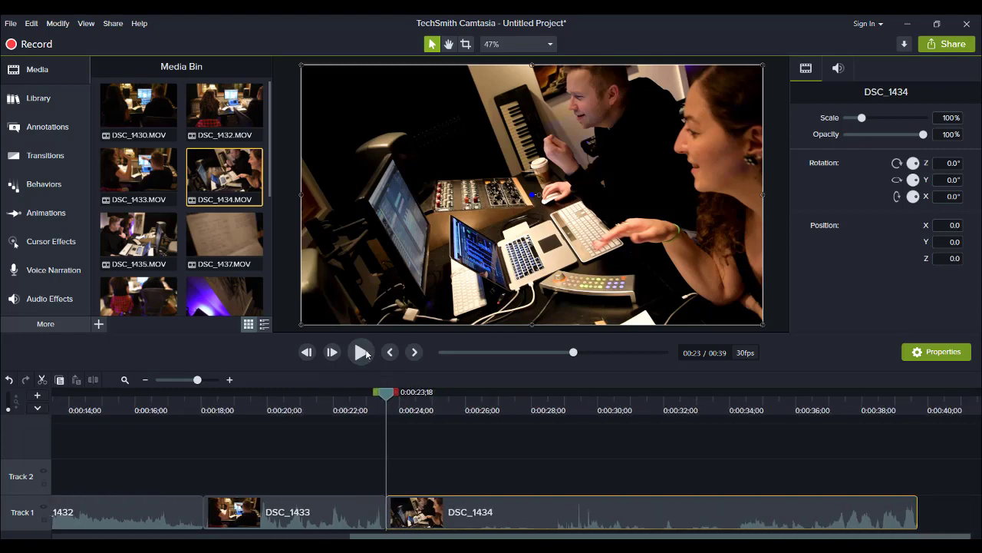
click(363, 353)
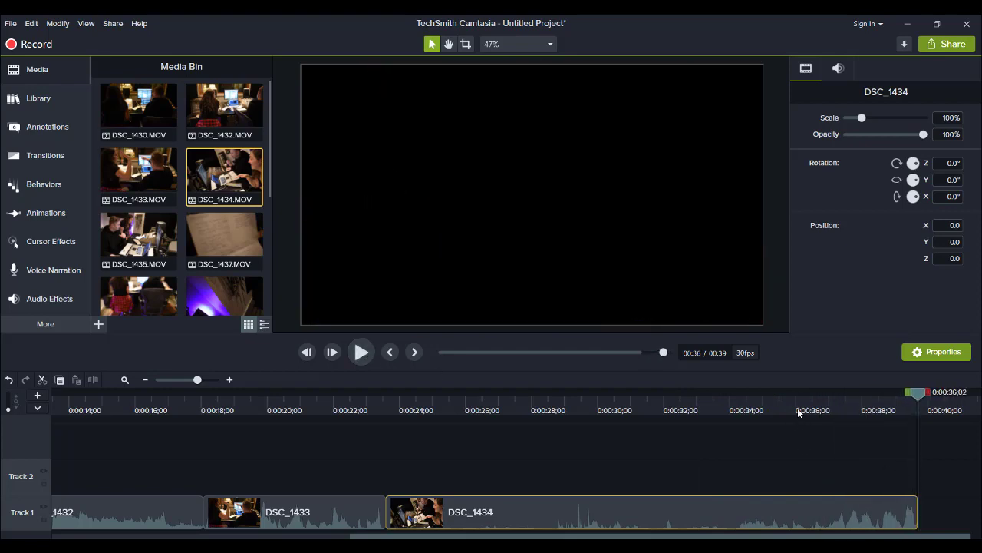
Cut away the DSC_1434 footage before 0:00:34;05 and move the remaining part against the end of DSC_1433
drag(797, 408, 733, 421)
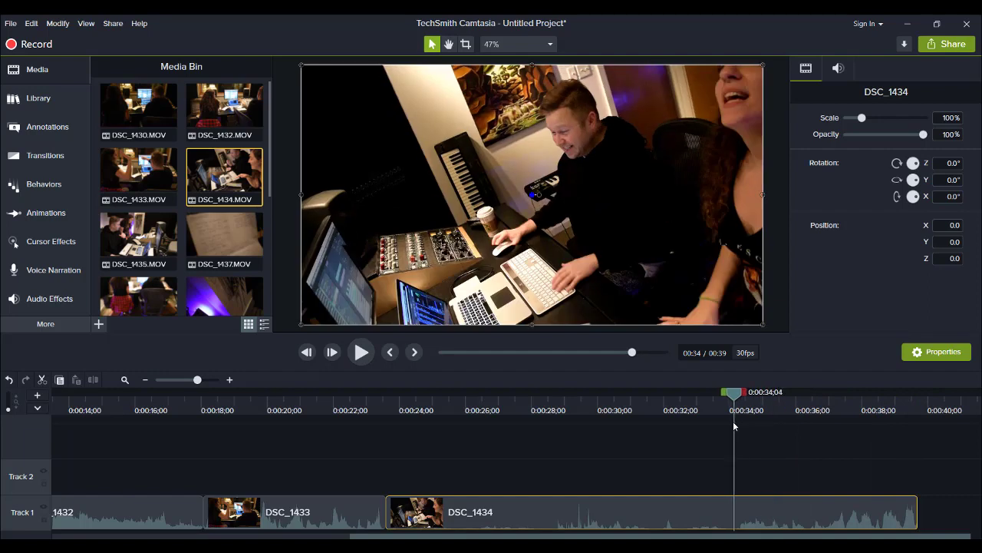
click(361, 353)
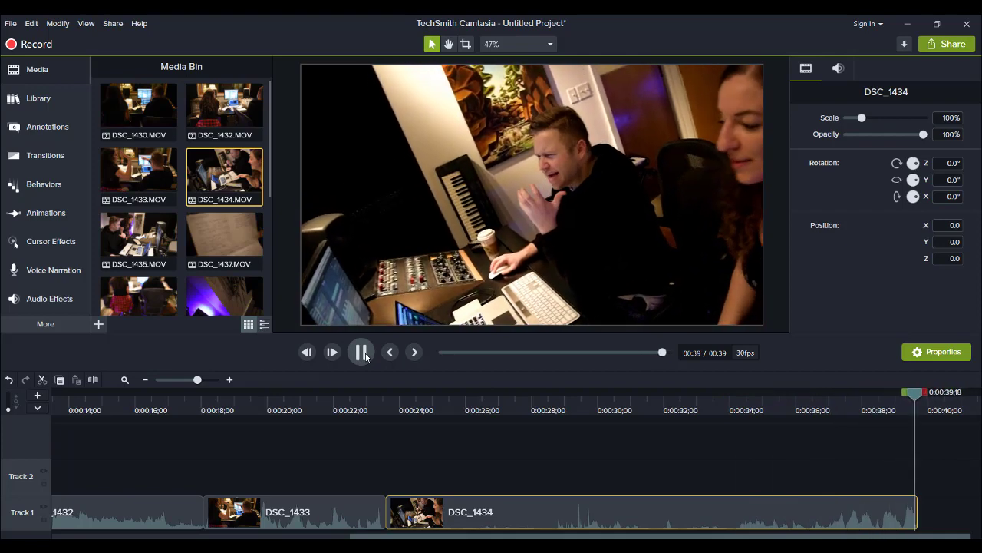
click(735, 412)
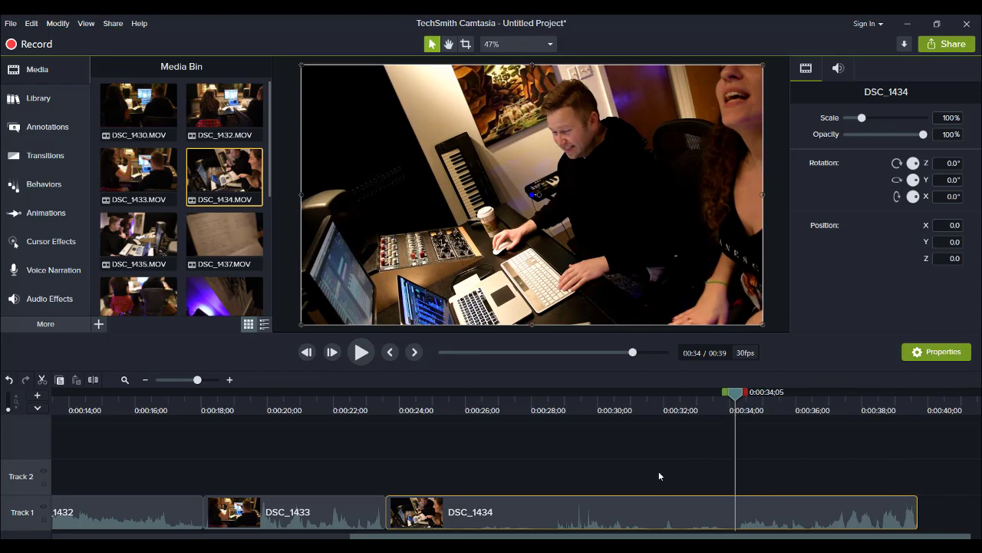
key(ctrl+z)
key(ctrl+z)
key(ctrl+z)
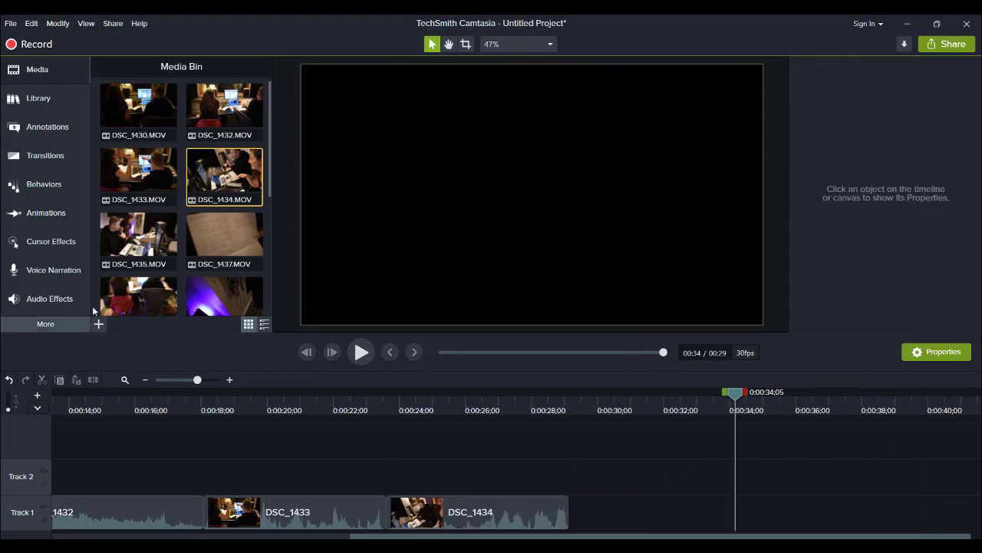
Add DSC_1435.MOV to Track 1 directly after DSC_1434 and play it from its beginning to review the footage
drag(137, 239, 572, 512)
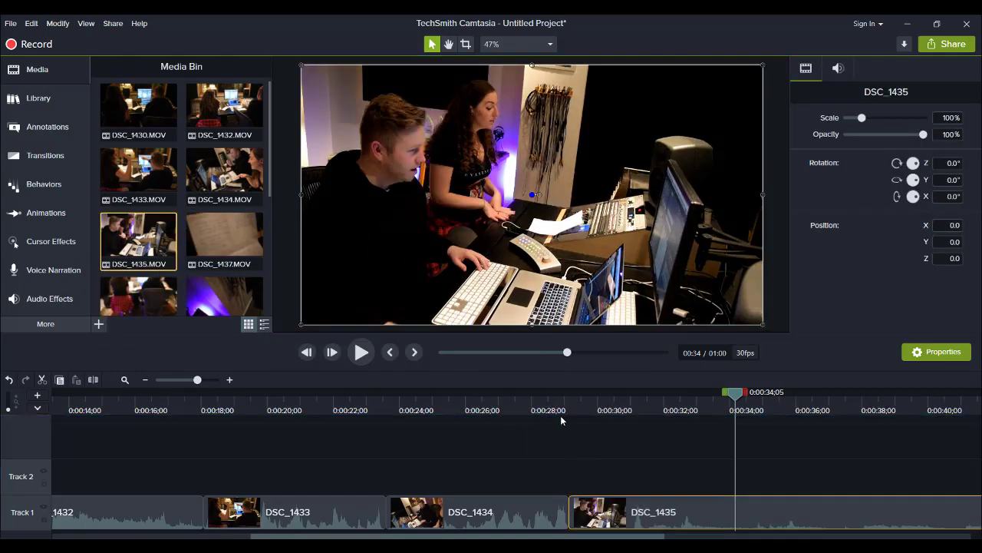
click(561, 410)
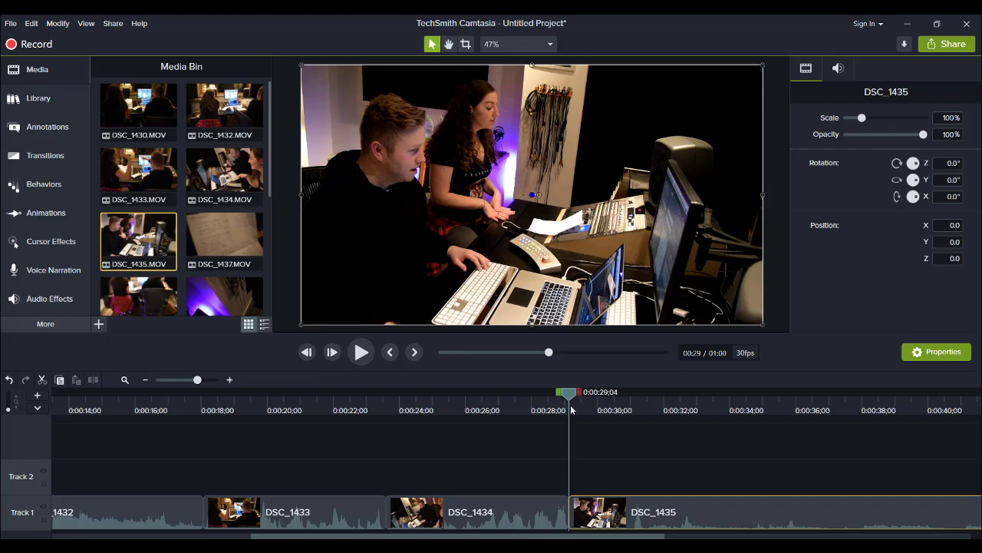
click(360, 352)
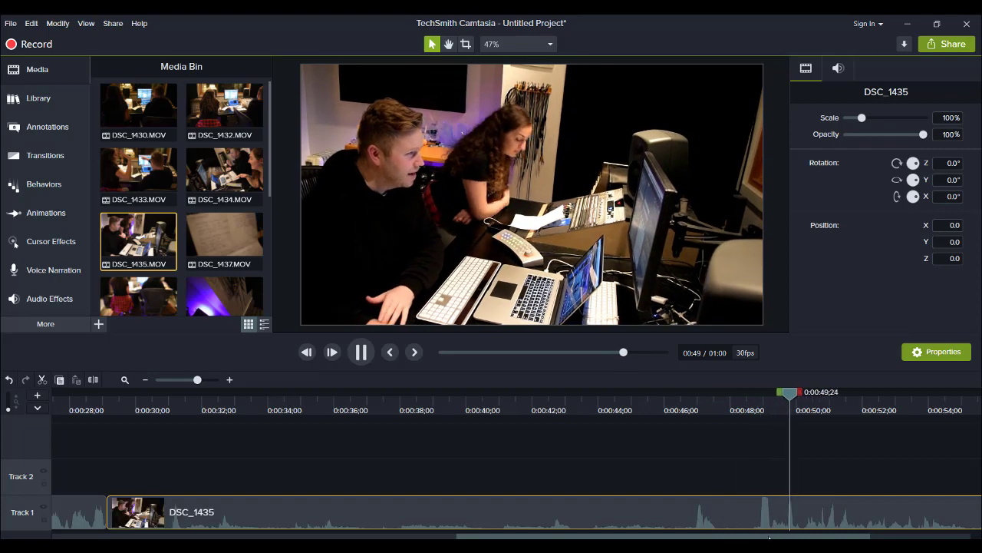
click(361, 352)
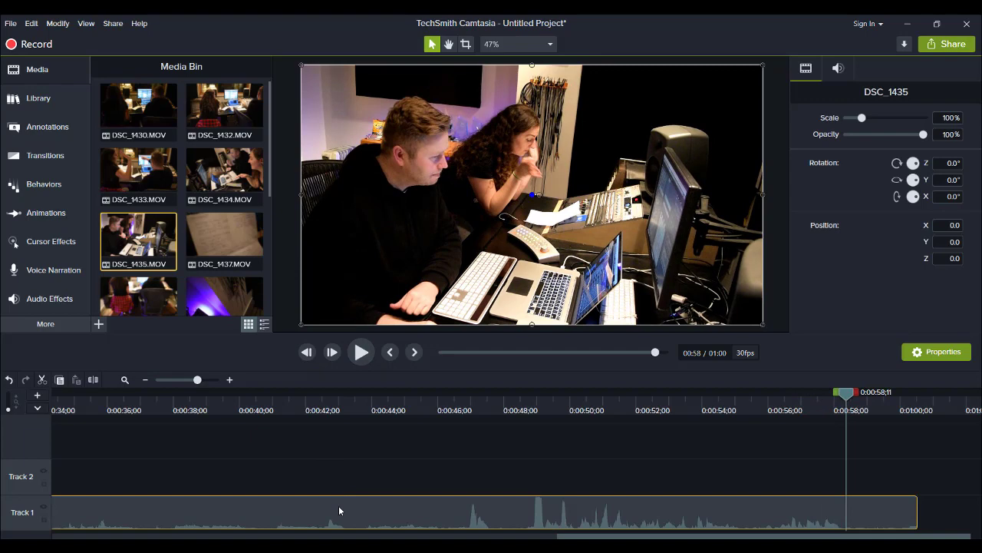
Delete the DSC_1435 clip from Track 1 and remove DSC_1435.MOV from the Media Bin
key(Delete)
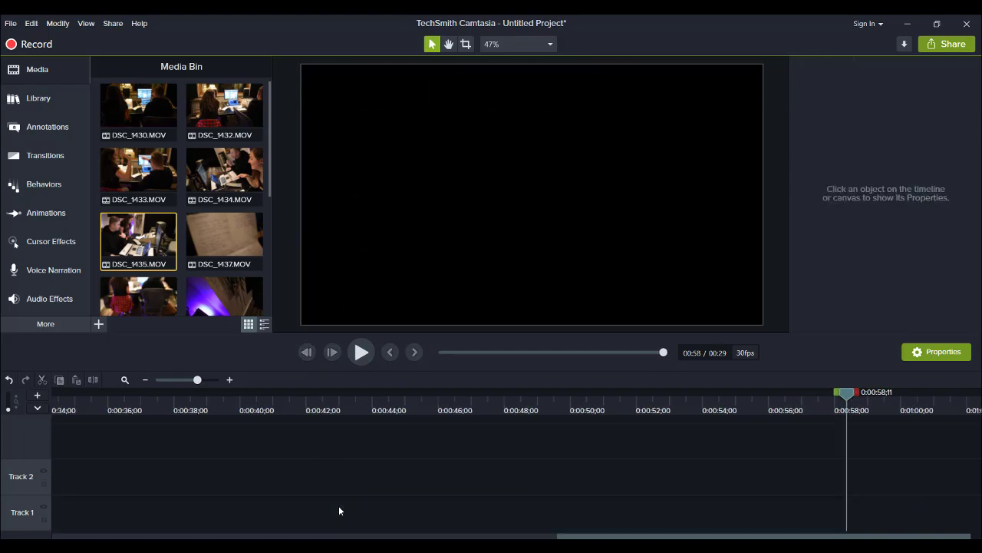
scroll(520, 513, left, 5)
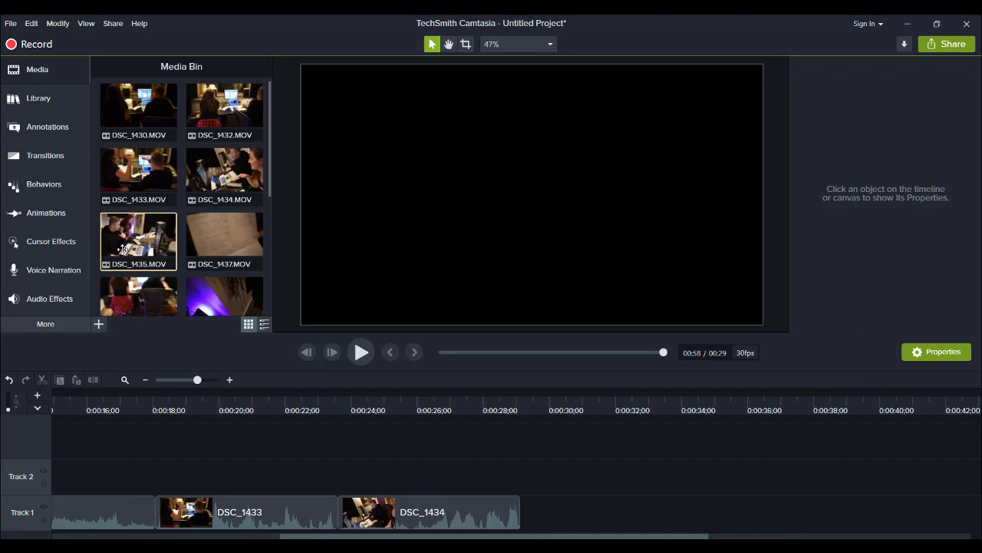
key(Delete)
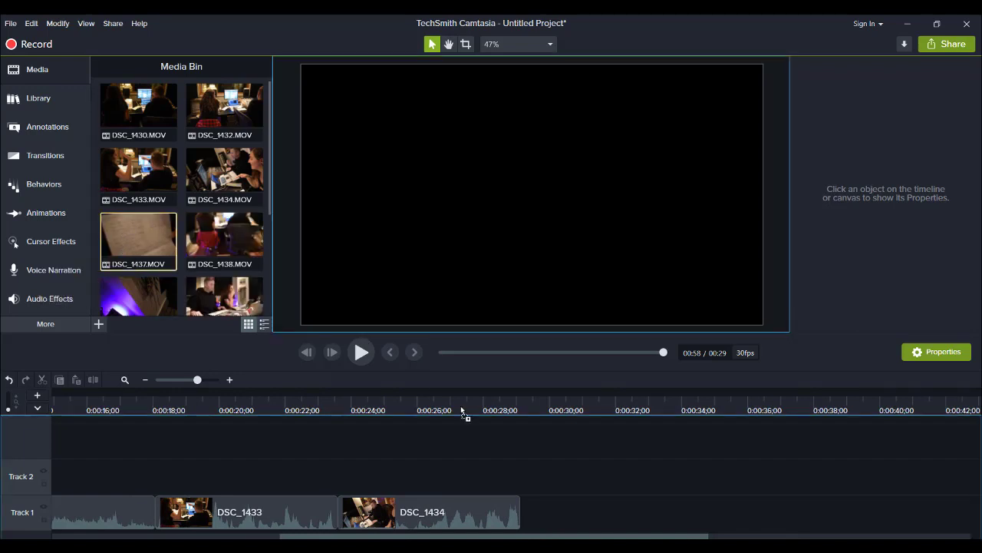
Add DSC_1437.MOV to Track 1 directly after DSC_1434 and play it from 0:00:29;06 to review the footage
drag(543, 510, 544, 512)
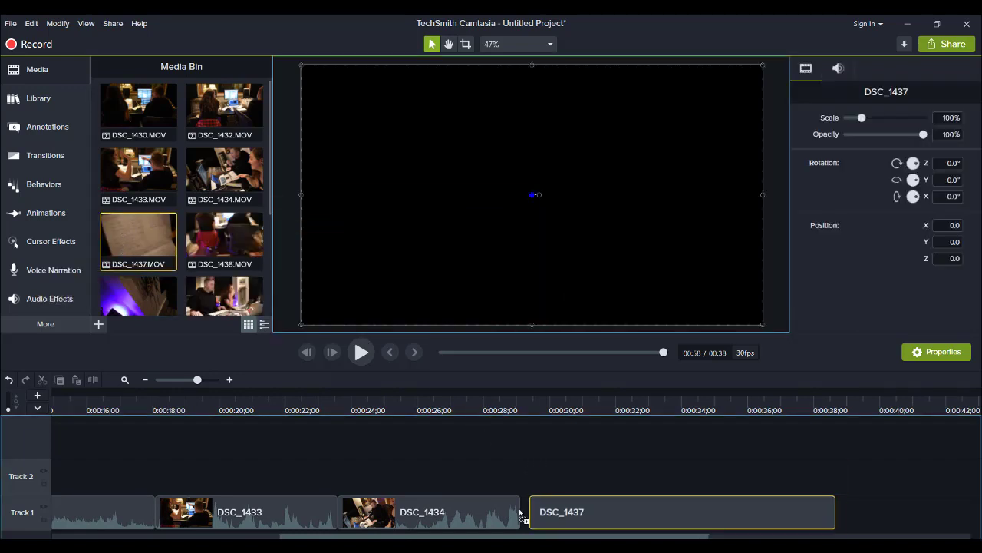
click(520, 411)
click(524, 410)
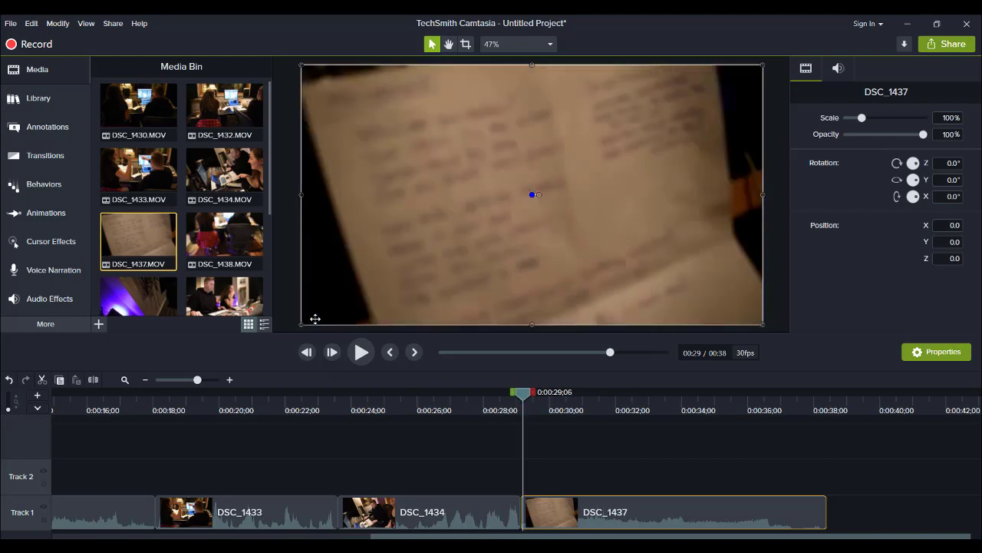
click(356, 351)
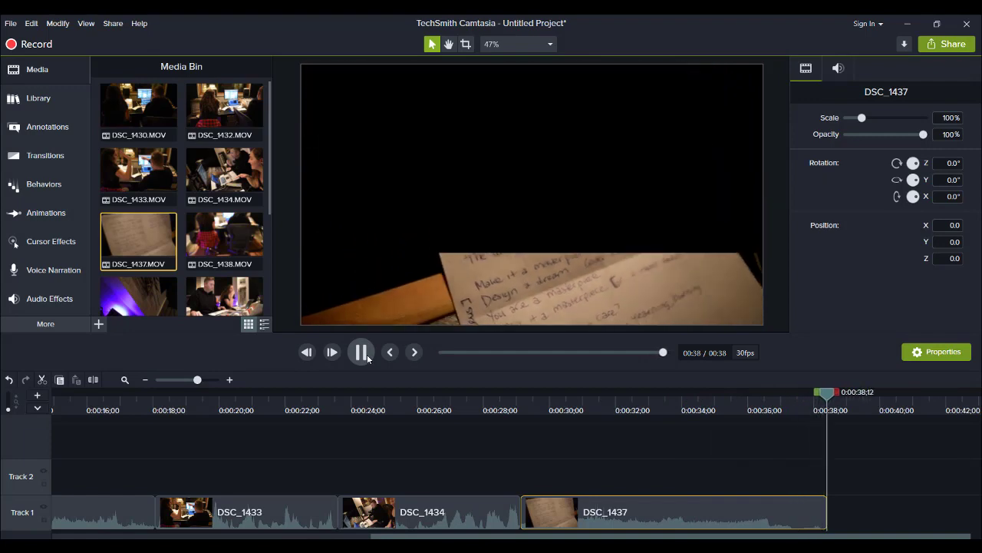
Replay the end of DSC_1437 from 0:00:36;08 and split the clip at 0:00:37;18
click(774, 412)
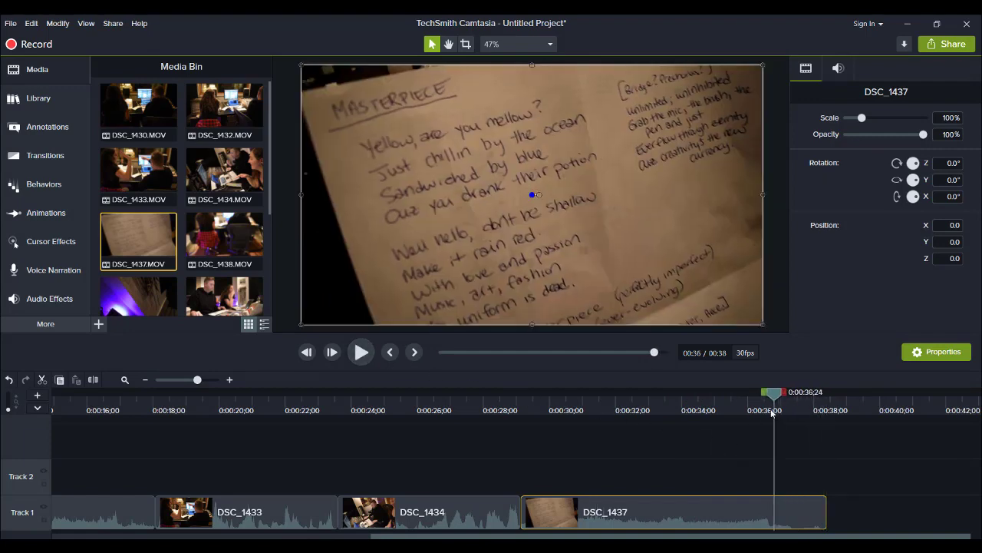
drag(758, 414, 756, 414)
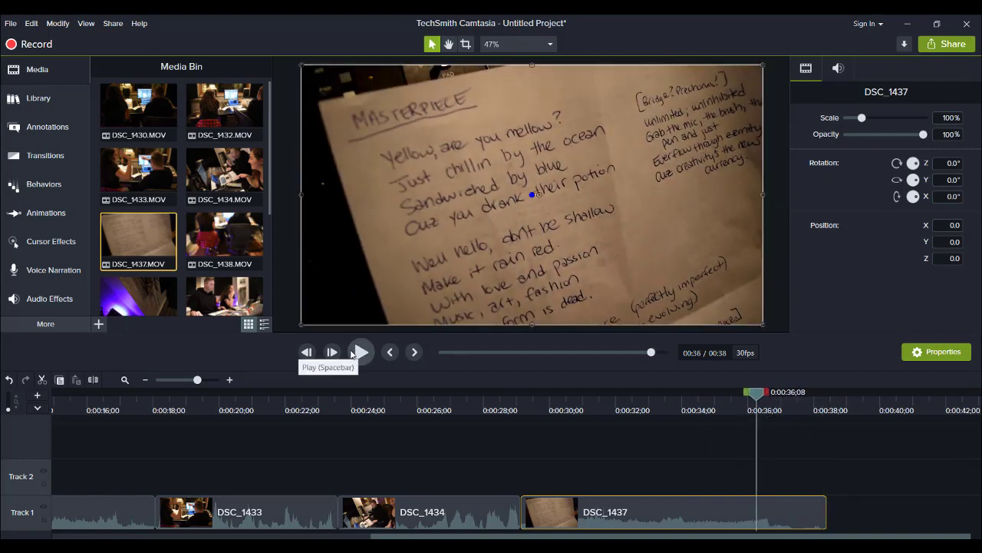
click(353, 353)
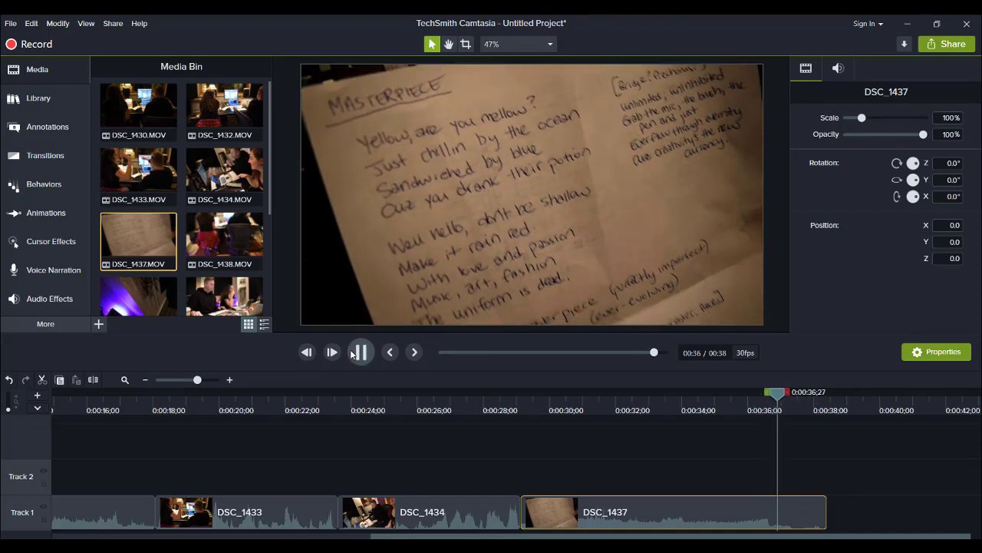
key(space)
key(s)
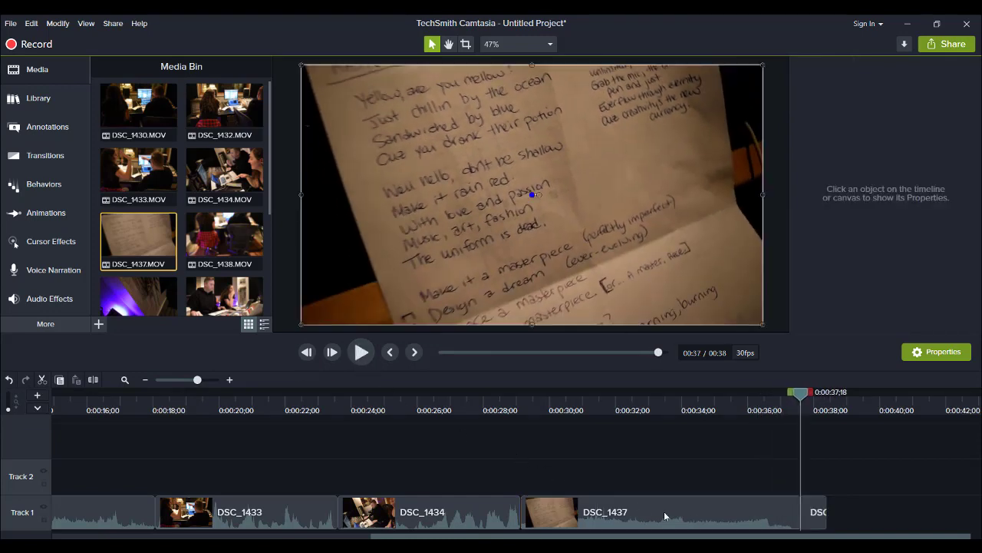
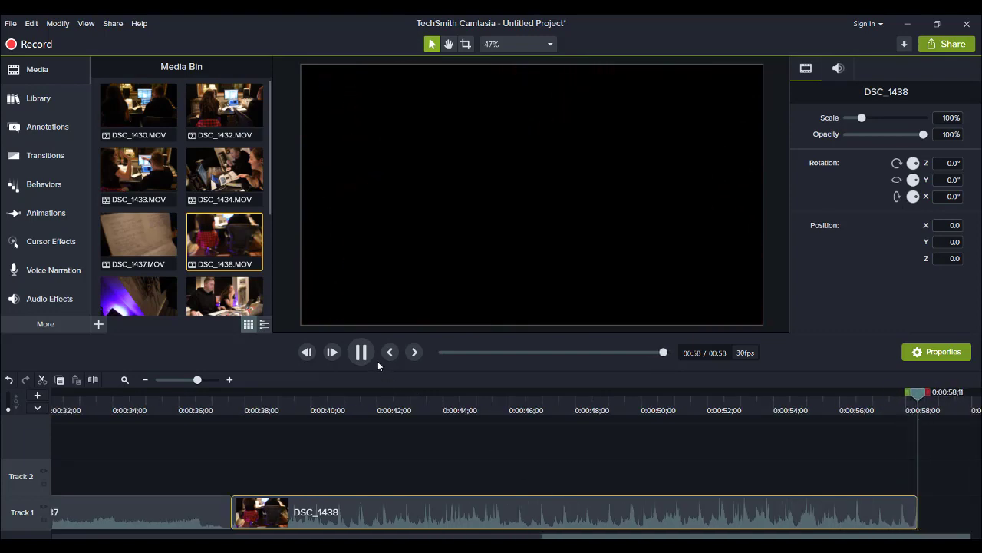
Review DSC_1438 from 0:00:48;09, cut away everything before 0:00:49;08, and move the remaining part directly after DSC_1437 on Track 1
drag(474, 412, 590, 419)
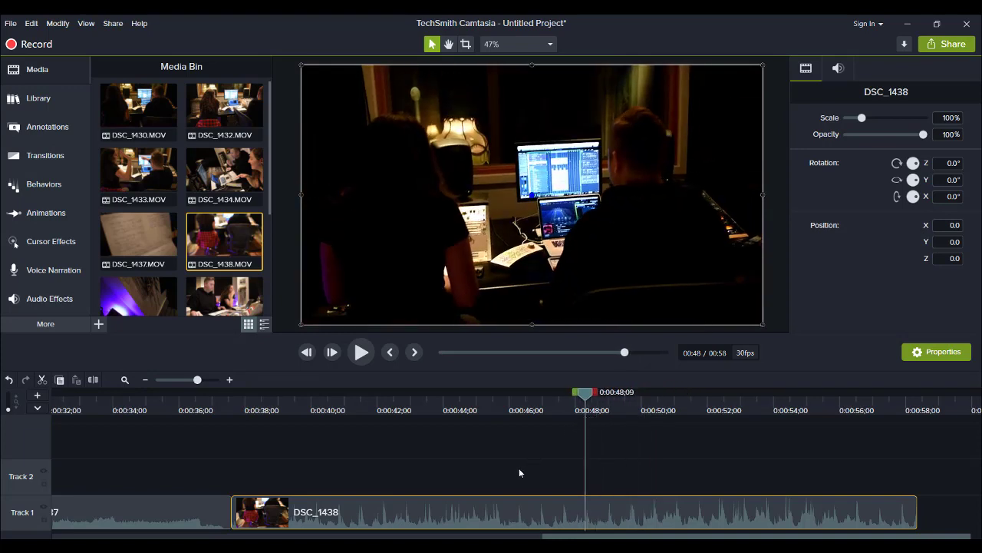
key(space)
key(space)
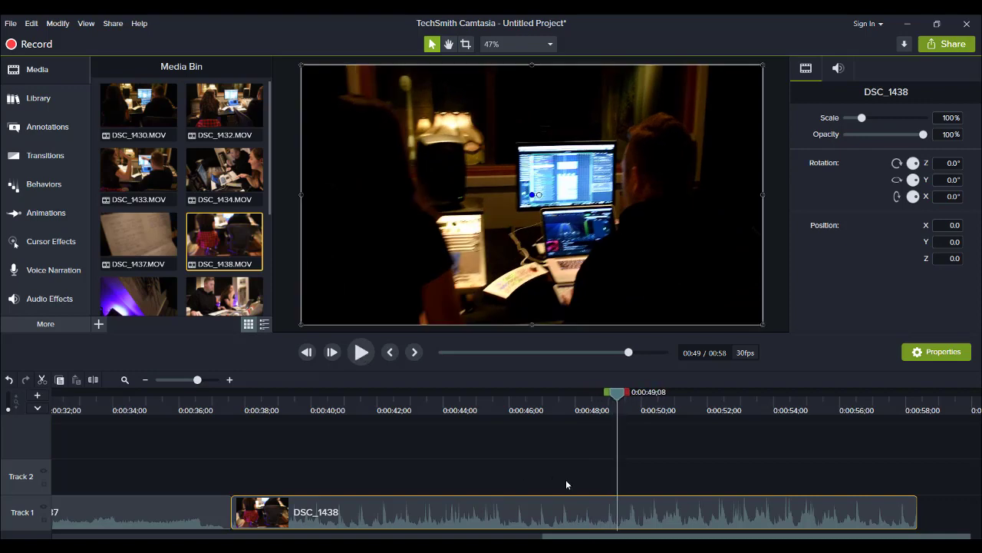
key(space)
key(space)
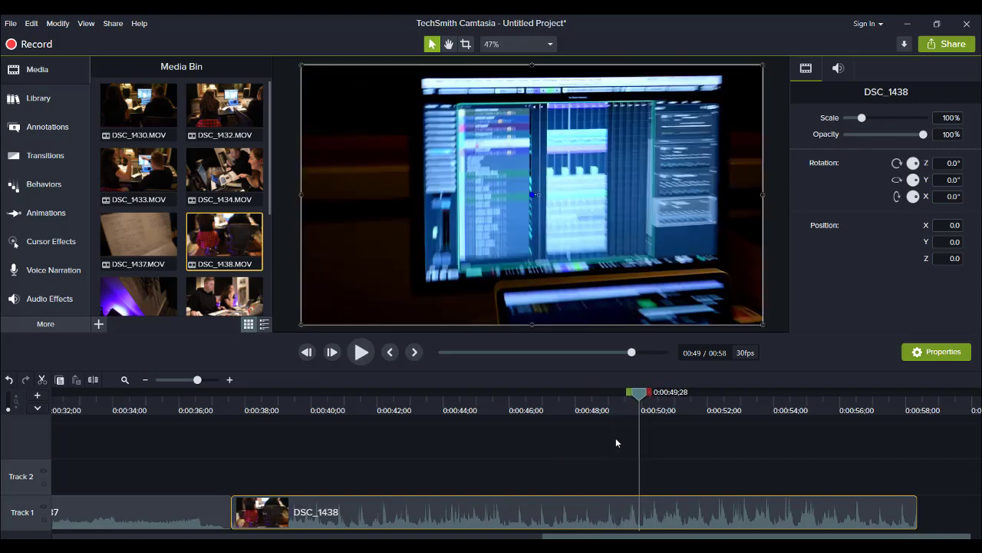
drag(622, 412, 617, 413)
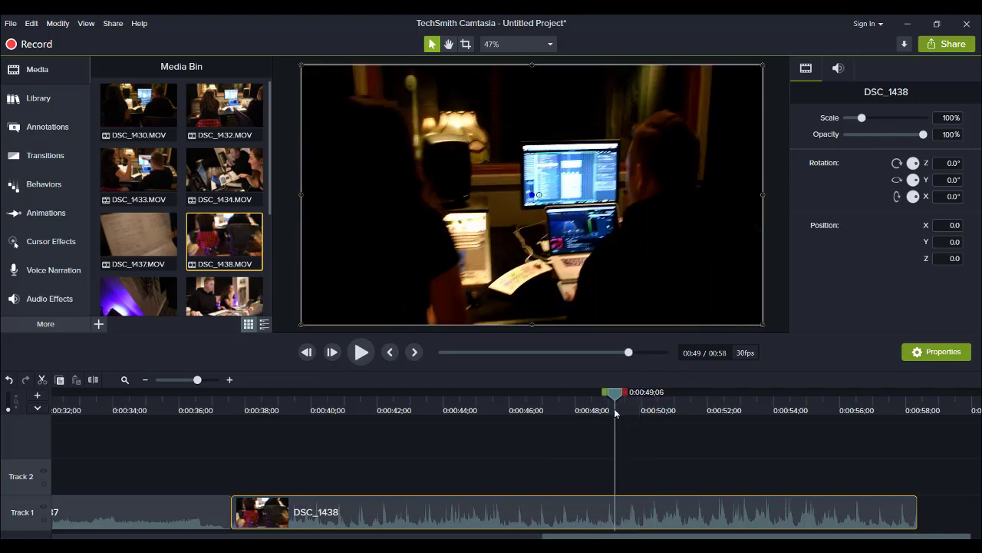
key(ctrl+z)
key(ctrl+z)
key(ctrl+z)
key(ctrl+z)
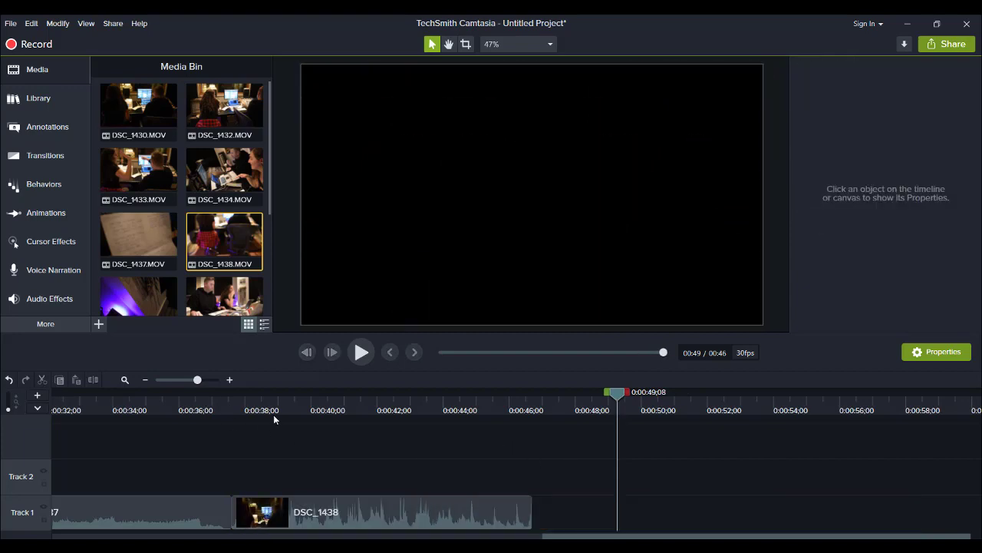
Play the shortened DSC_1438 from its beginning, split it at 0:00:44;08, and delete the part after the split
click(234, 399)
key(space)
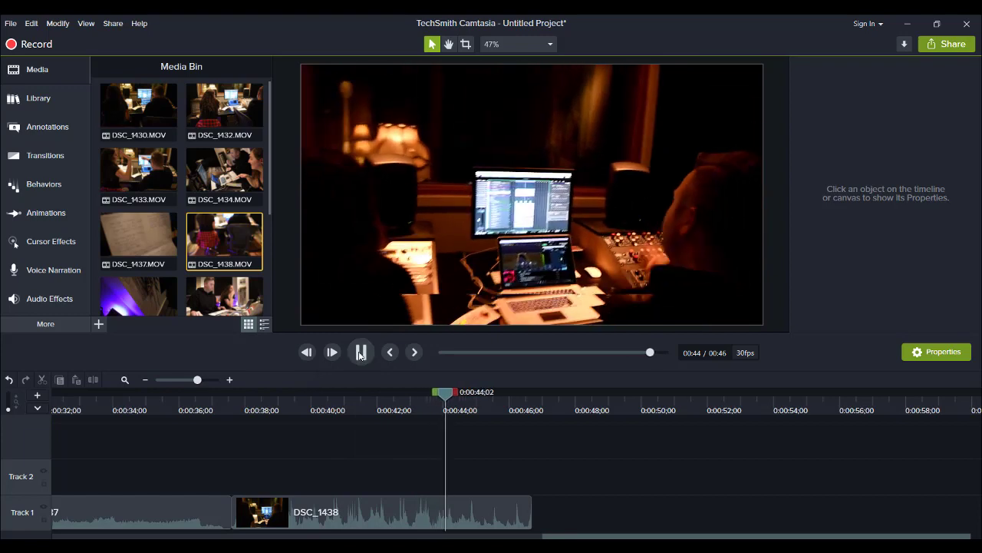
click(361, 353)
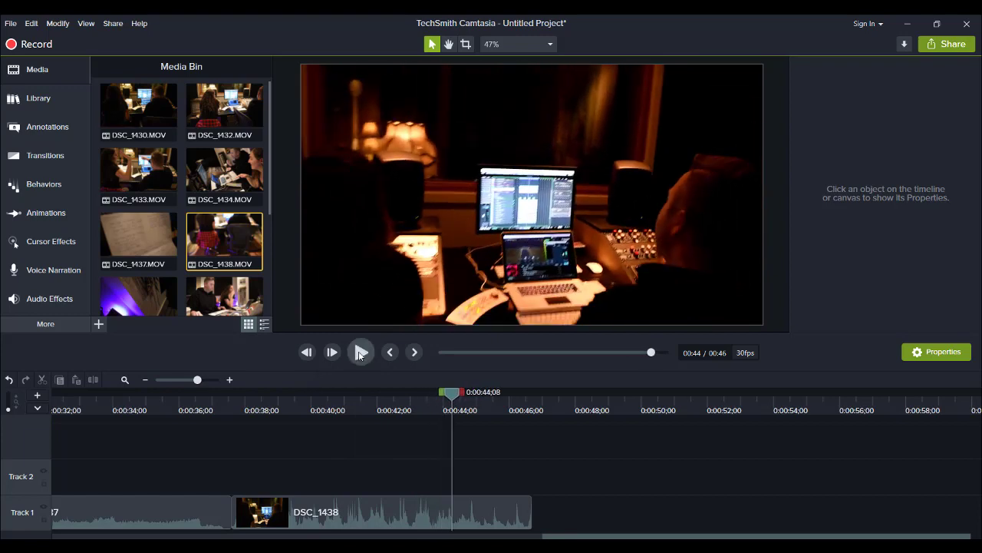
click(505, 518)
key(s)
click(492, 513)
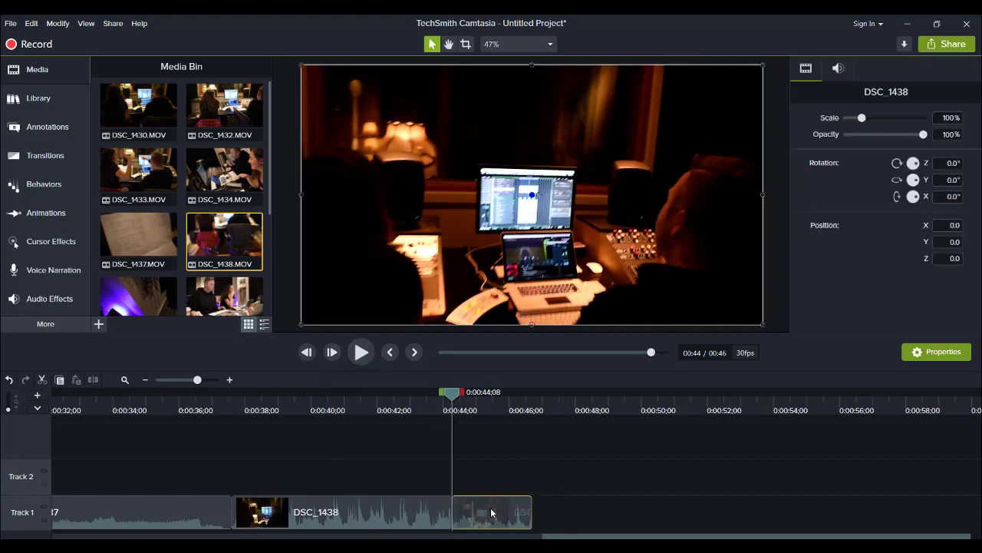
key(Delete)
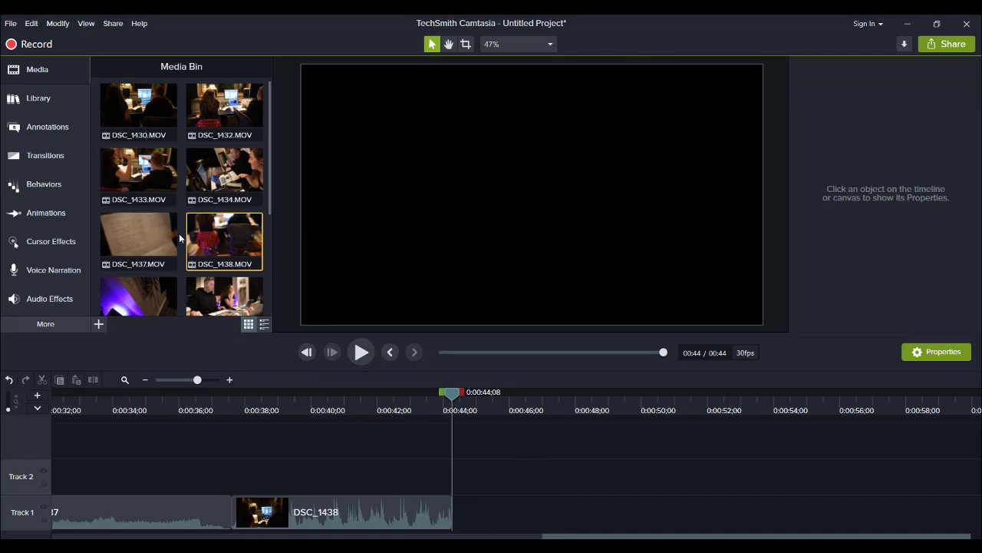
Add DSC_1439.MOV to Track 1 directly after DSC_1438 and play it through to review the footage
scroll(123, 192, down, 3)
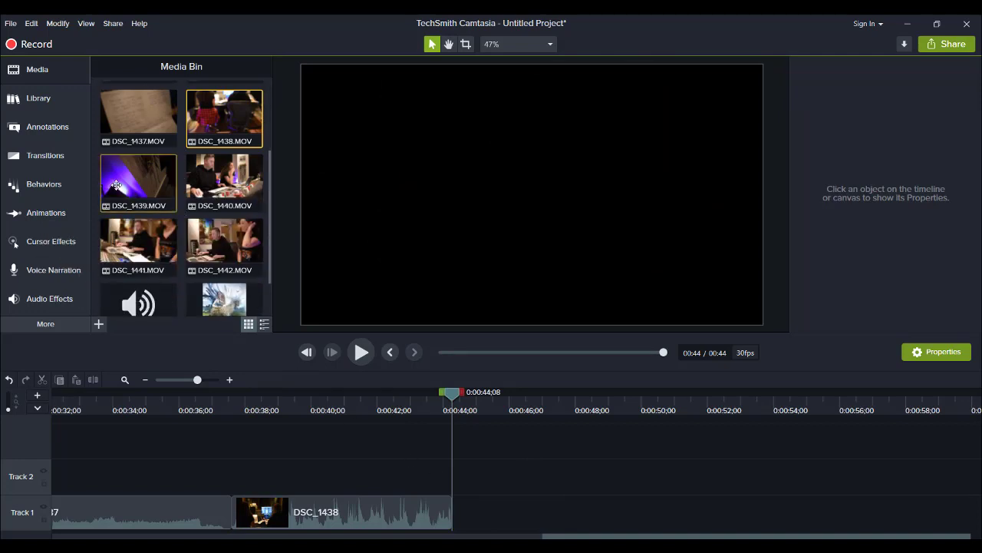
drag(117, 184, 456, 522)
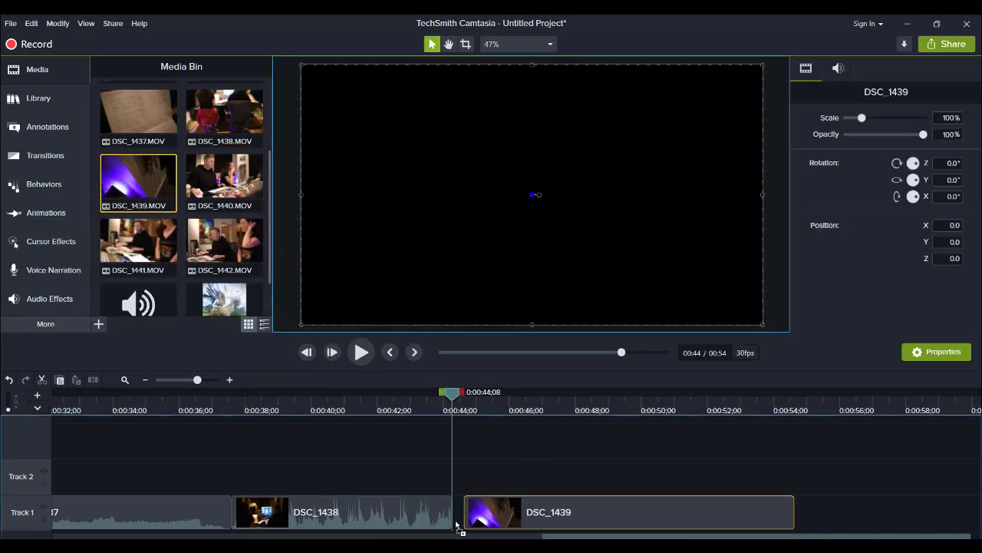
click(362, 352)
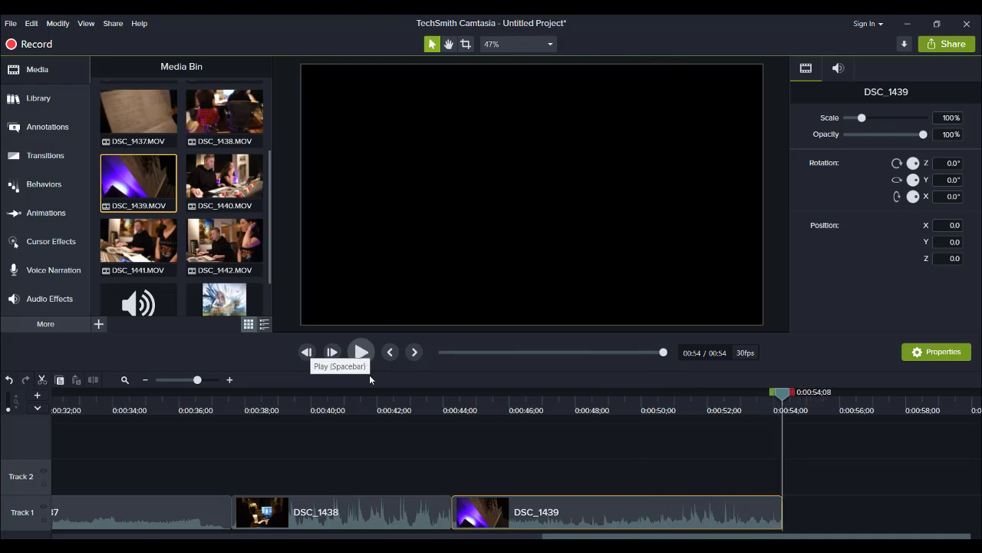
Replay DSC_1439 from its beginning, split it at 0:00:49;07, and delete the part after the split
click(452, 409)
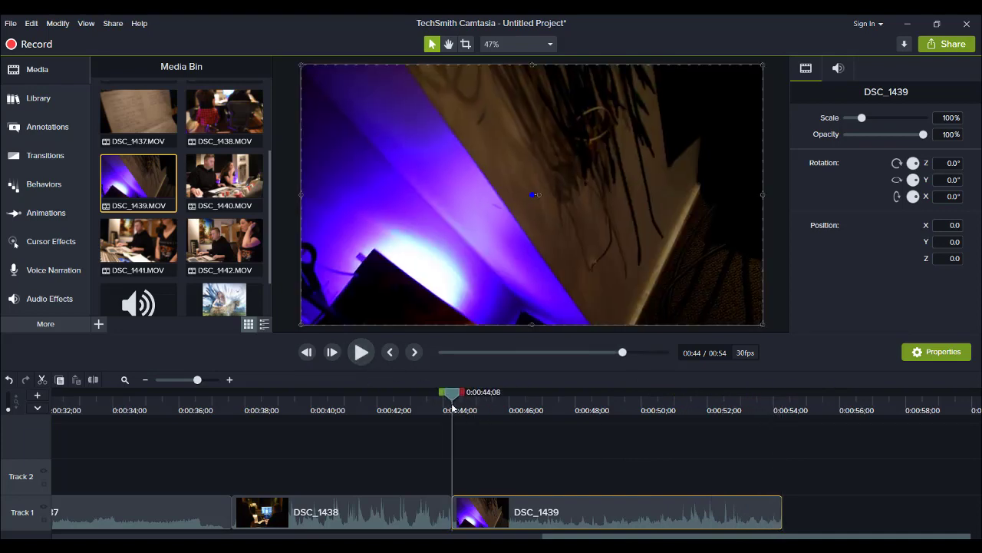
drag(453, 408, 455, 408)
click(361, 353)
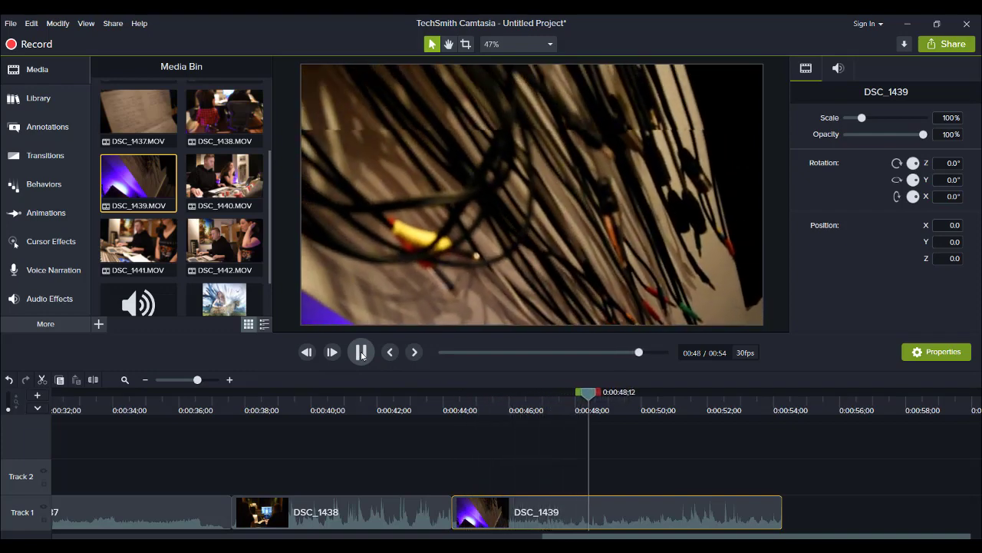
click(362, 353)
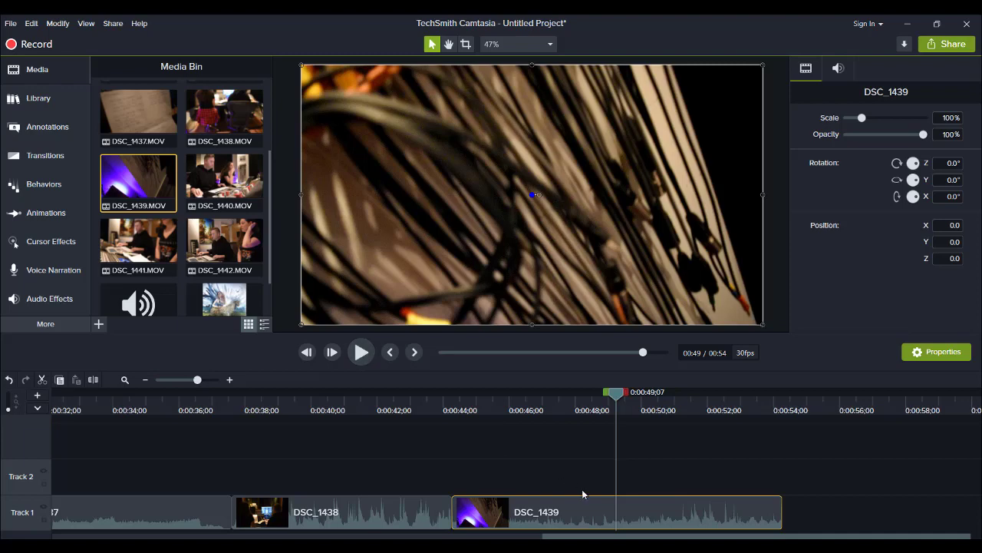
key(s)
click(665, 522)
key(Delete)
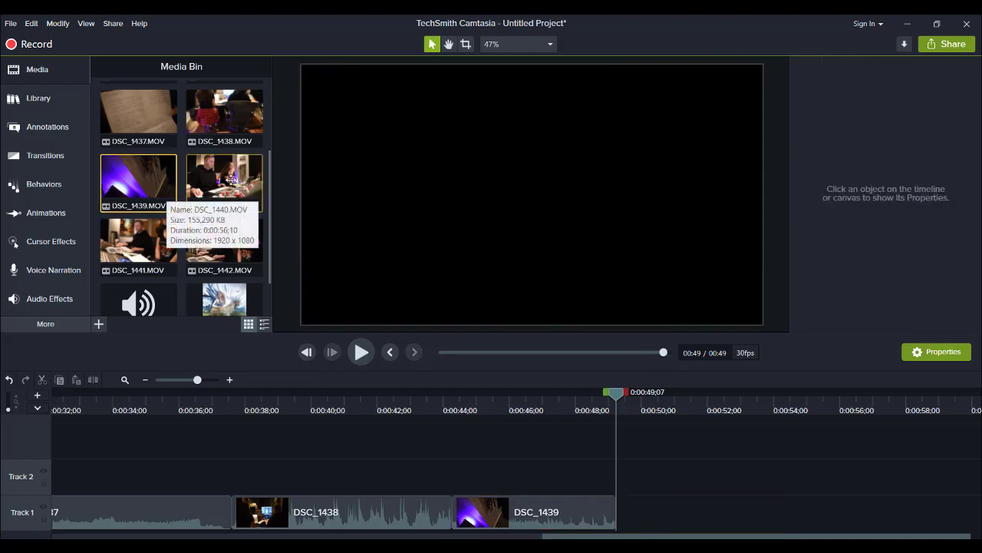
Add DSC_1440.MOV to Track 1 directly after DSC_1439 and play it from 0:00:49;07 to review the footage
drag(214, 178, 566, 366)
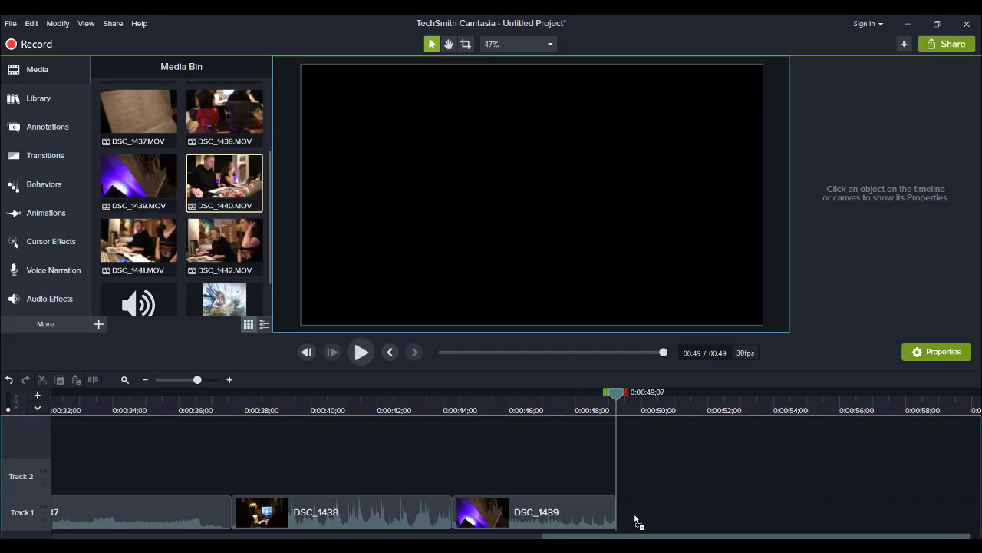
drag(636, 522, 620, 522)
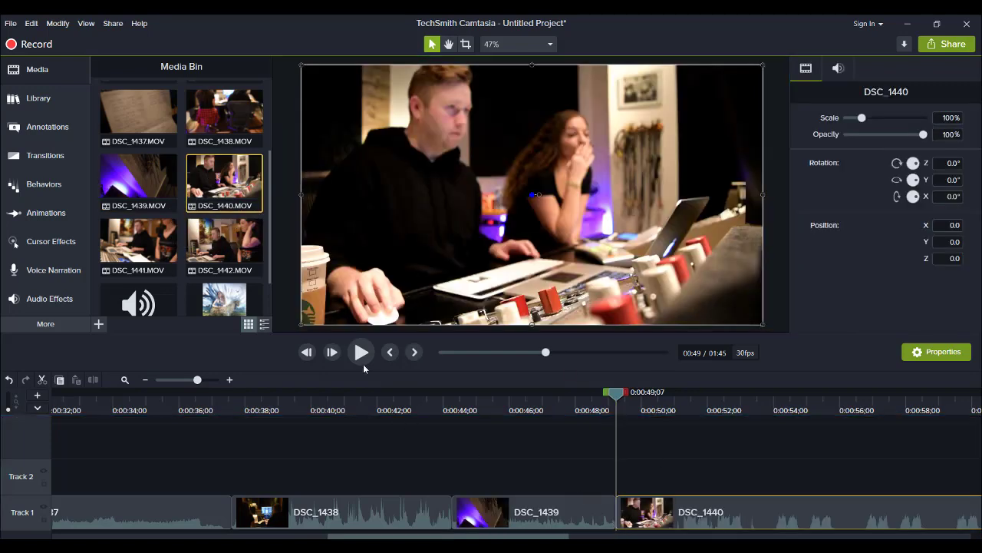
click(362, 352)
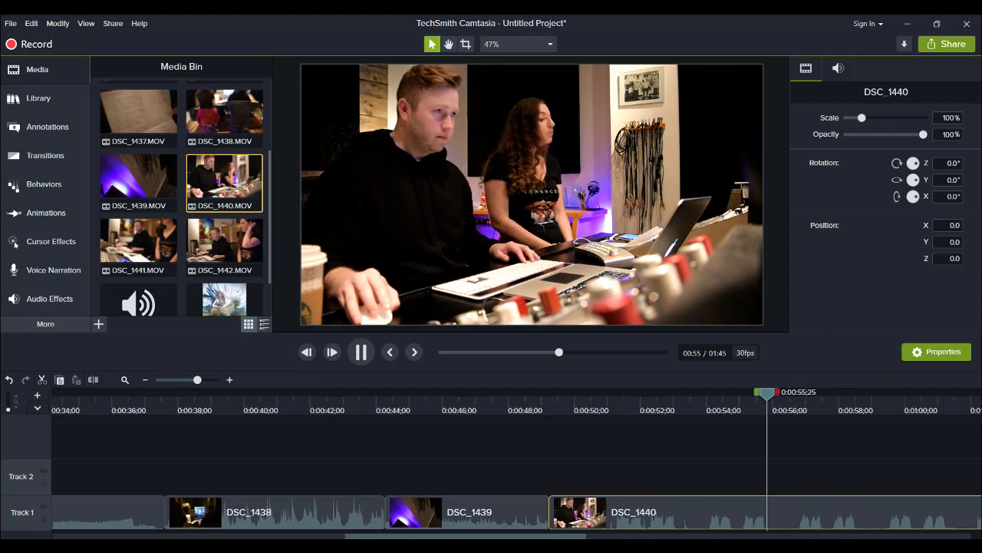
Stop playback at 0:01:01;17, split DSC_1440 there, and delete the part after the split
click(360, 352)
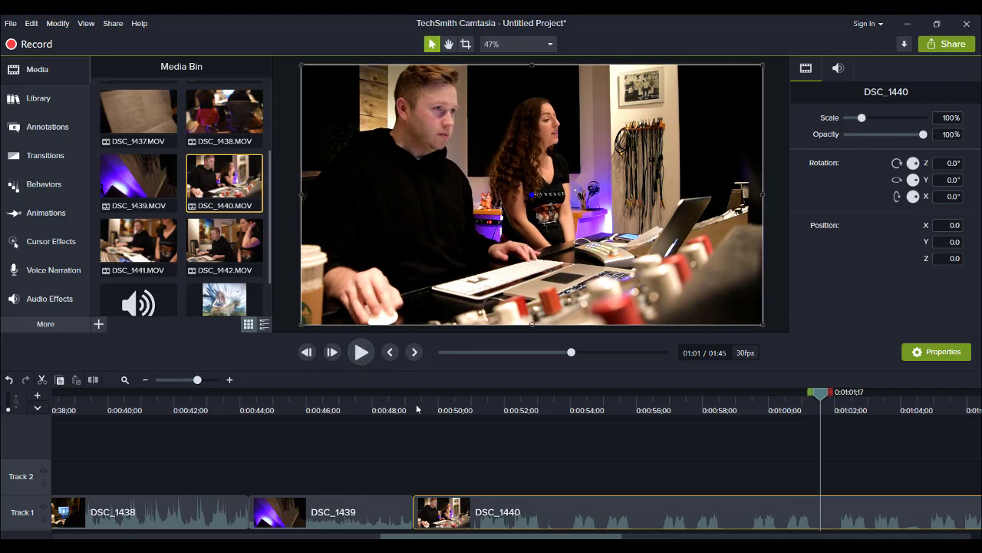
key(s)
click(863, 519)
key(Delete)
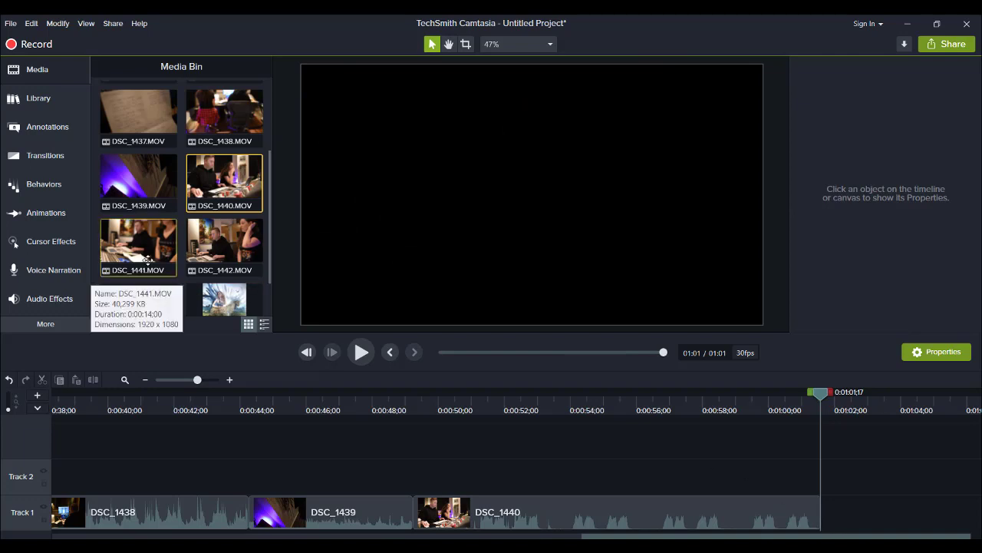
Add DSC_1441.MOV to Track 1 directly after DSC_1440 and play it from 0:01:01;17 to review the footage
drag(148, 260, 540, 521)
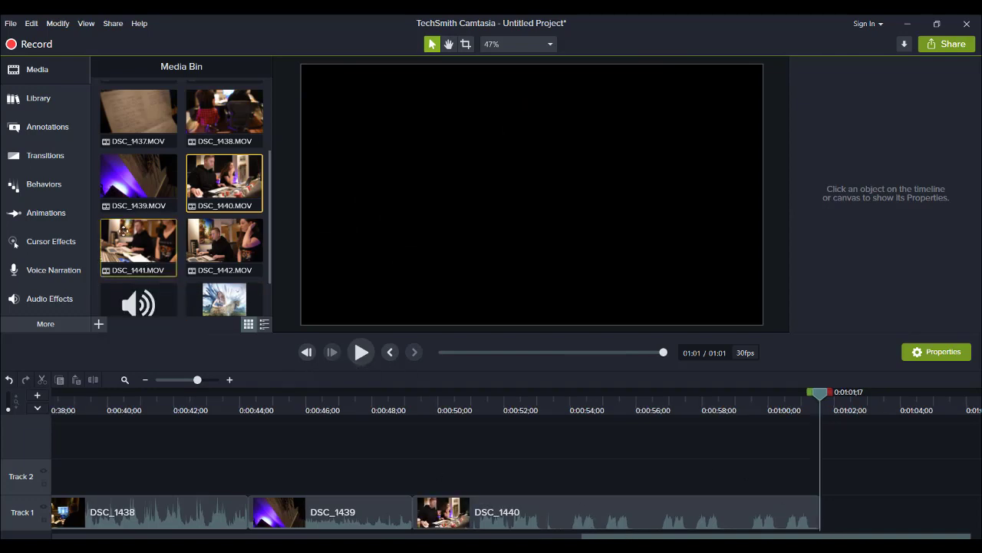
drag(138, 244, 804, 511)
scroll(743, 490, right, 5)
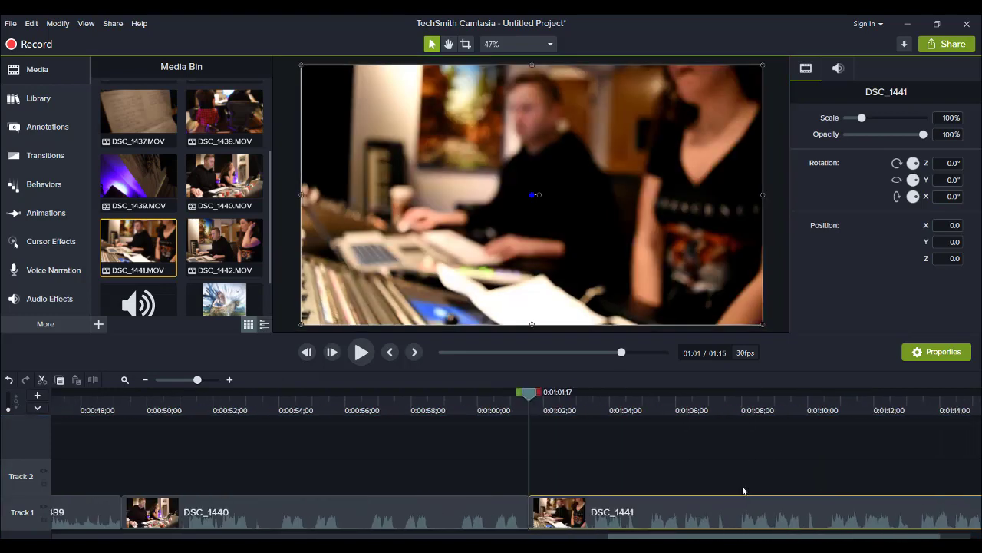
click(361, 351)
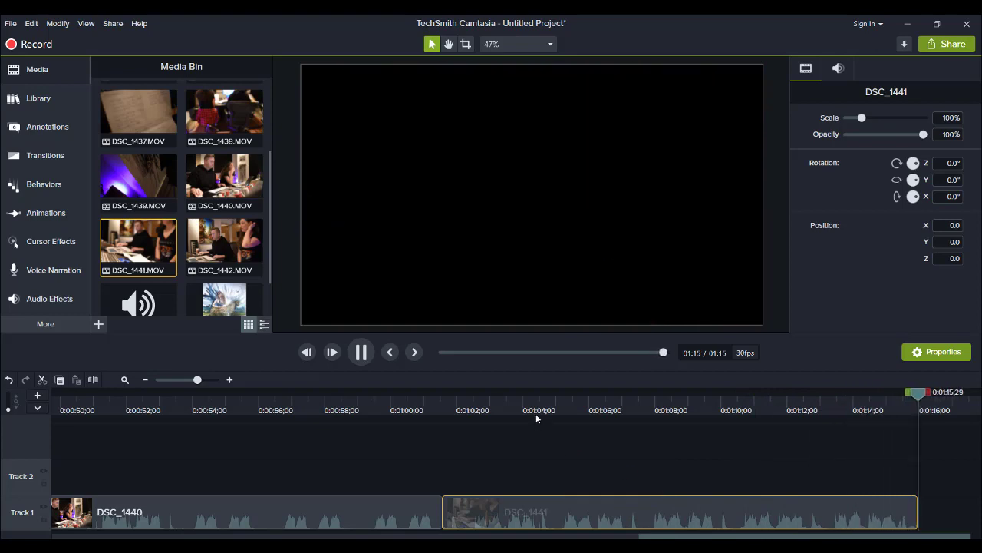
Delete the DSC_1441 clip from Track 1 and remove DSC_1441.MOV from the Media Bin
click(628, 480)
click(611, 503)
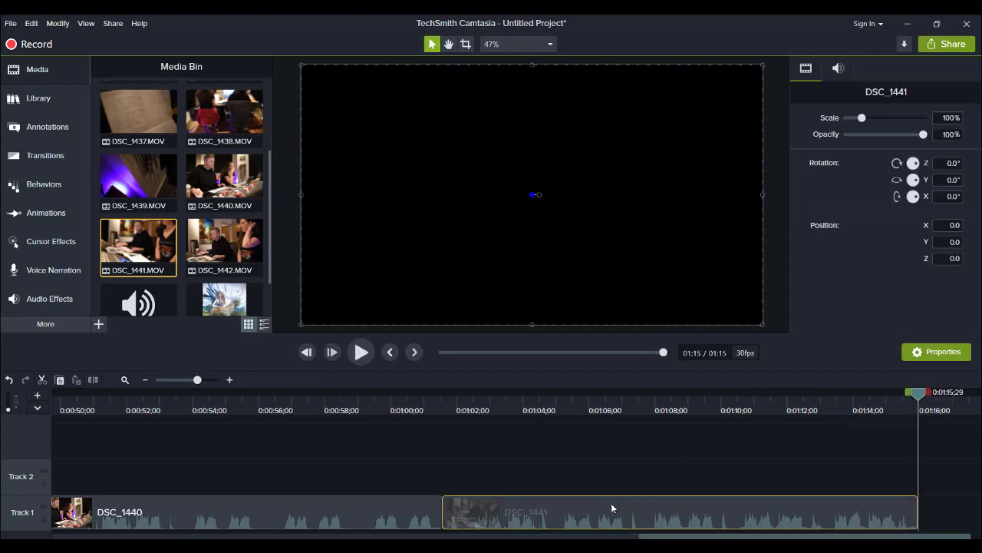
key(Delete)
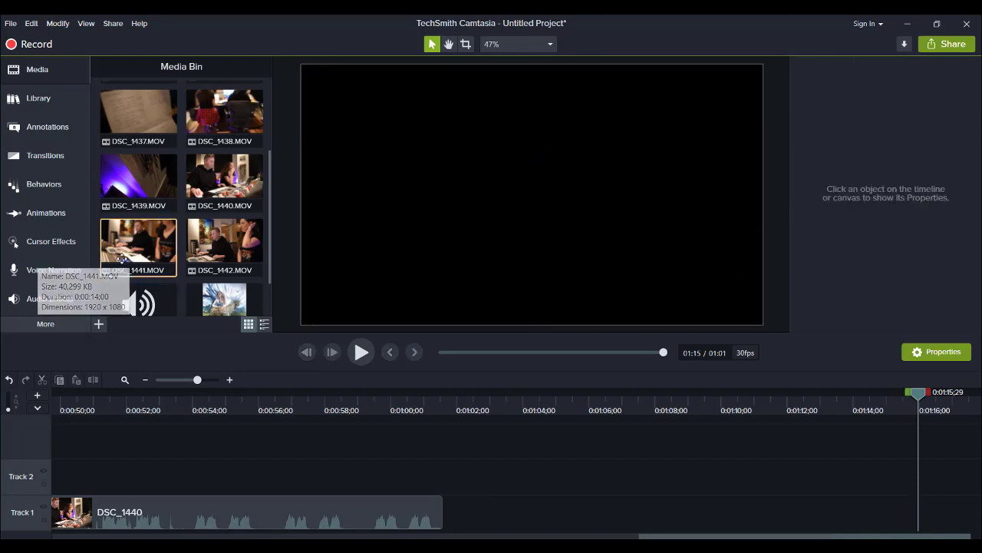
click(127, 259)
key(Delete)
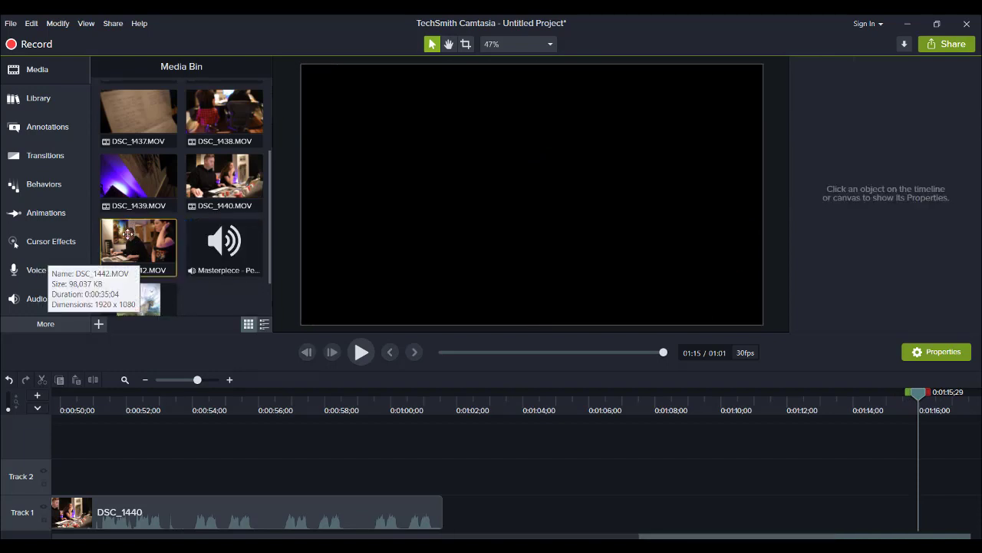
Add DSC_1442.MOV to Track 1 directly after DSC_1440 and play it from 0:01:01;16 to review the footage
drag(129, 234, 426, 503)
click(441, 407)
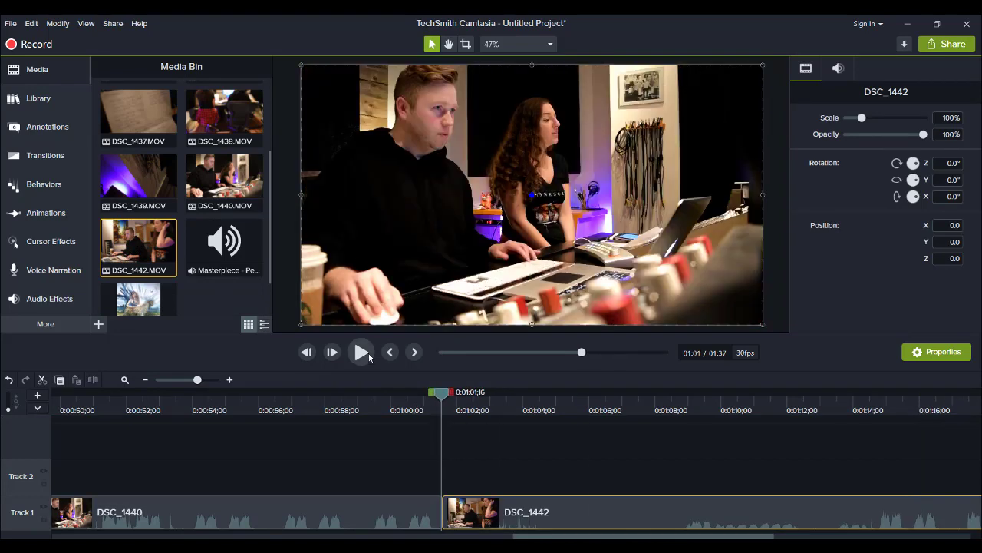
click(360, 352)
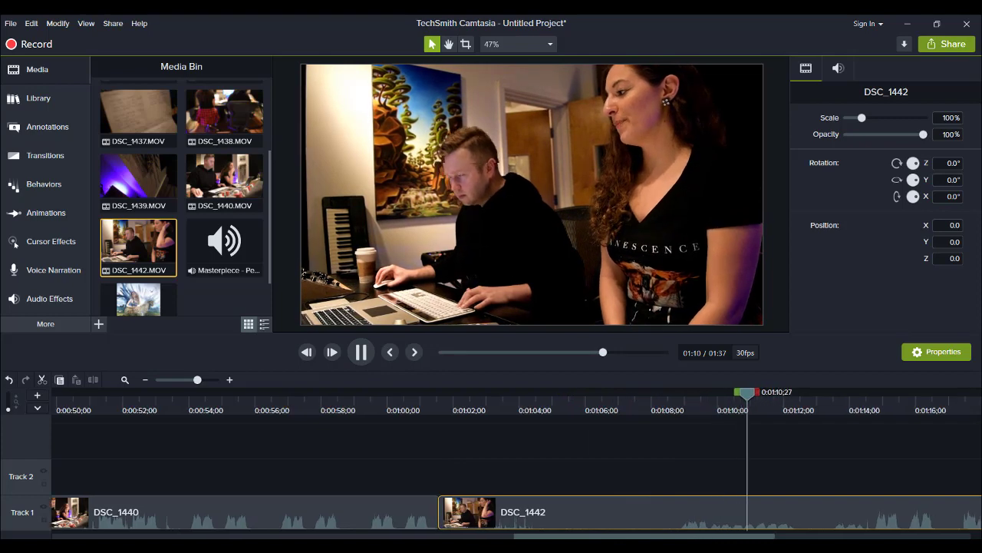
scroll(514, 461, right, 5)
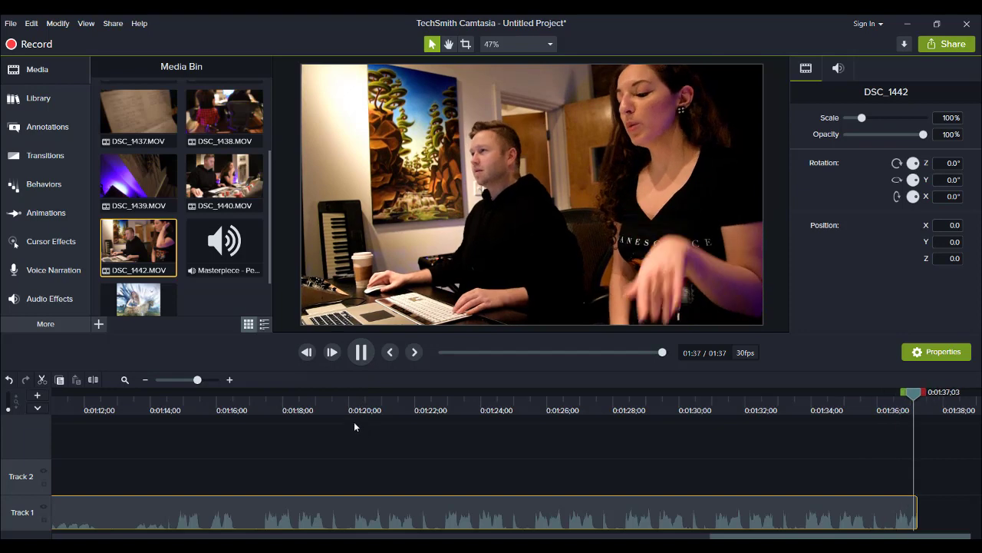
Delete the DSC_1442 clip from Track 1 and, after previewing DSC_1440.MOV, remove DSC_1442.MOV from the Media Bin
key(Delete)
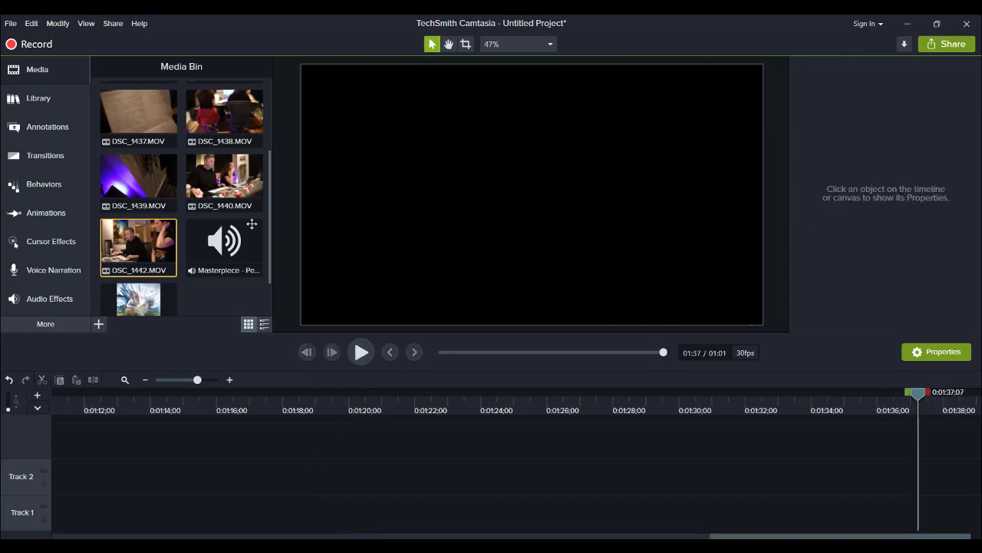
double_click(241, 187)
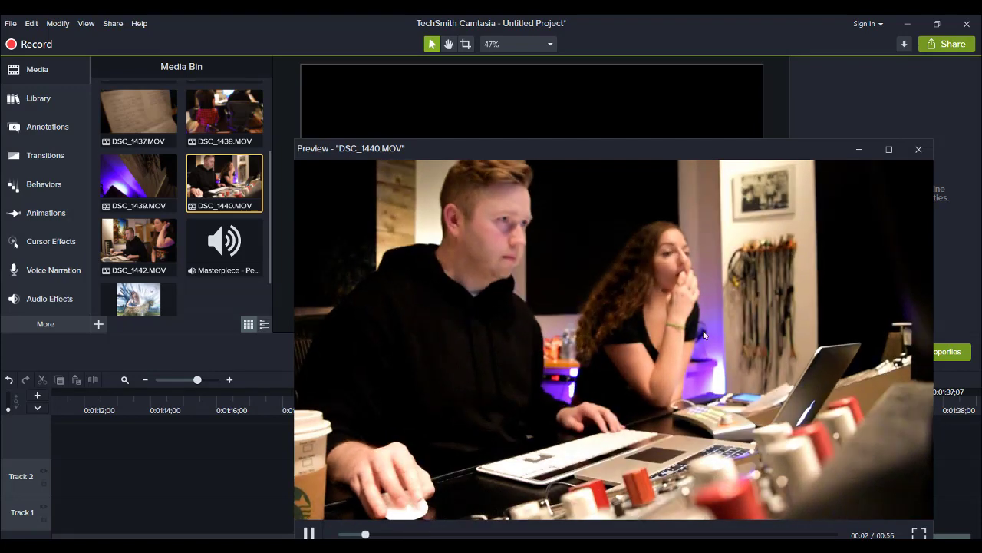
key(Escape)
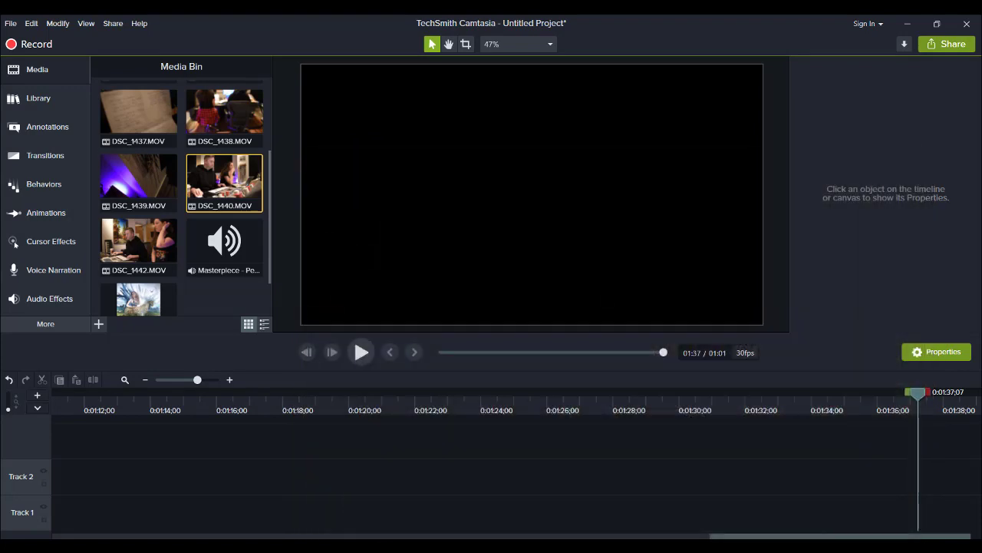
click(153, 248)
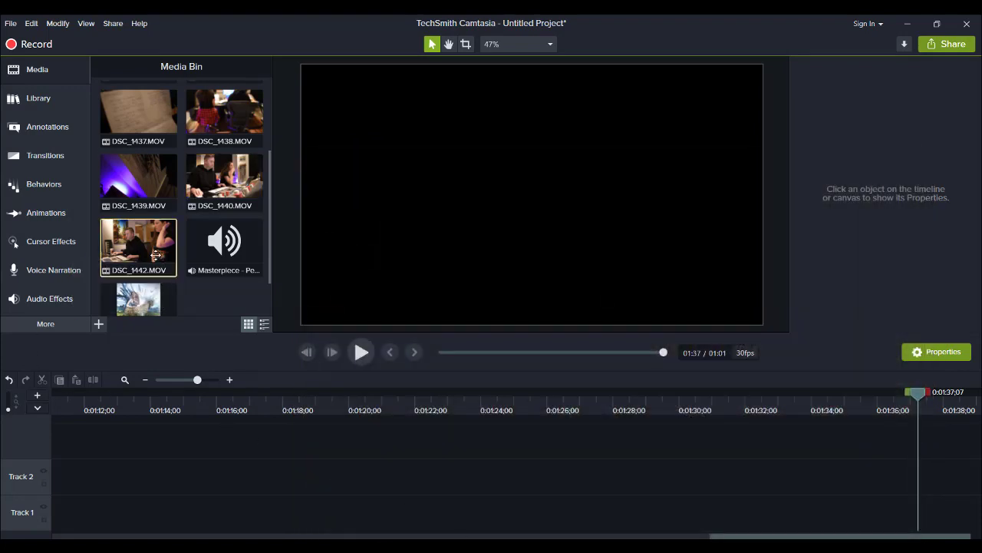
key(Delete)
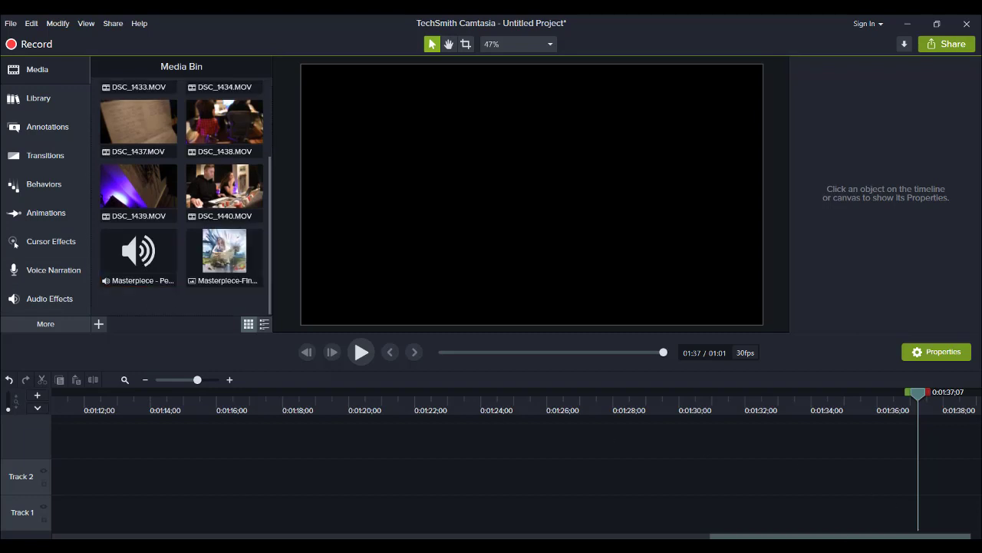
Play the assembled Track 1 sequence from the beginning to review the order and flow of the clips
drag(841, 537, 119, 513)
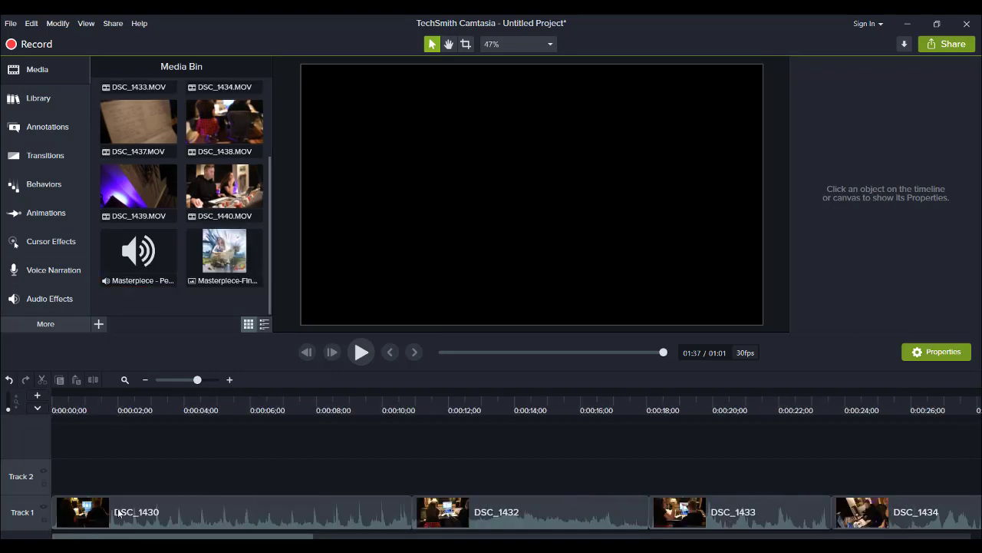
click(145, 379)
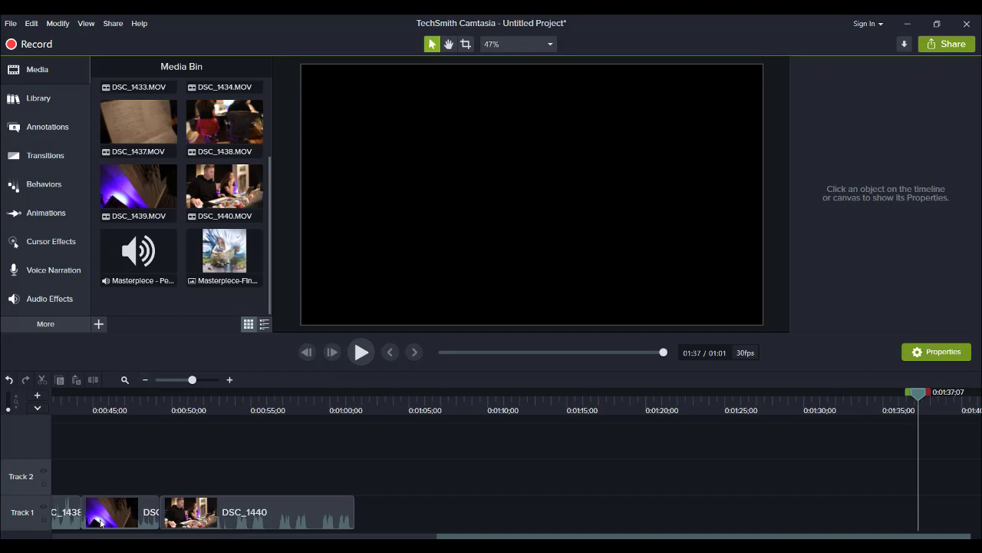
scroll(514, 460, left, 10)
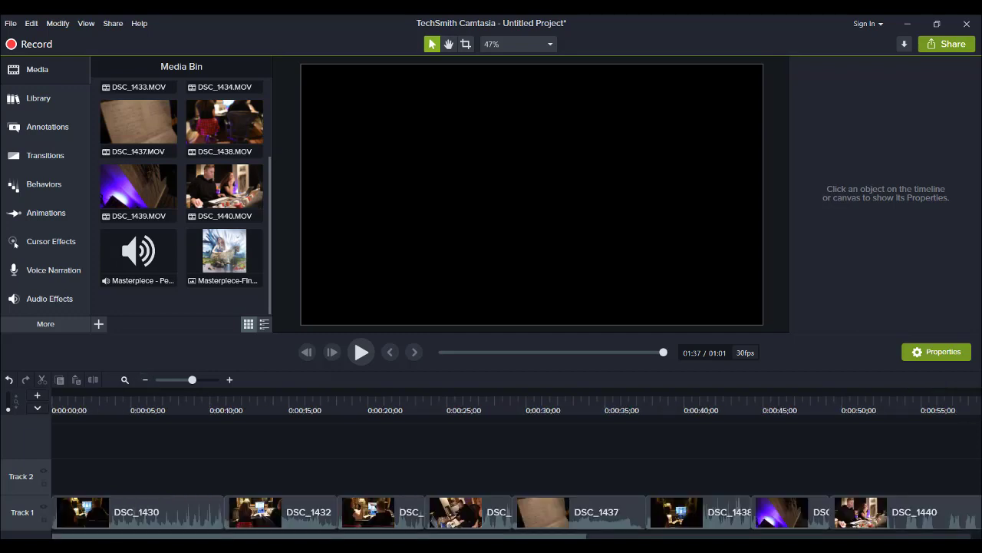
drag(101, 403, 33, 415)
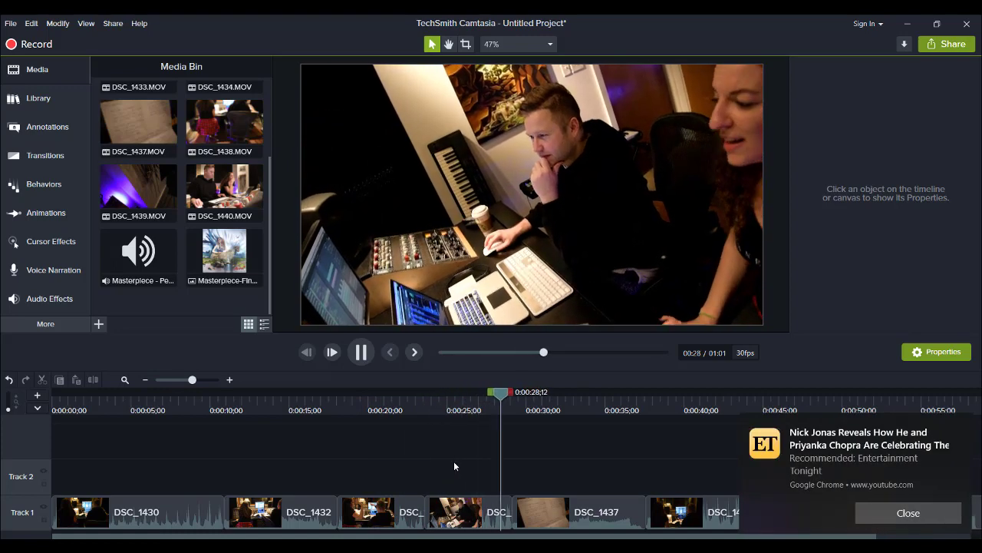
click(961, 428)
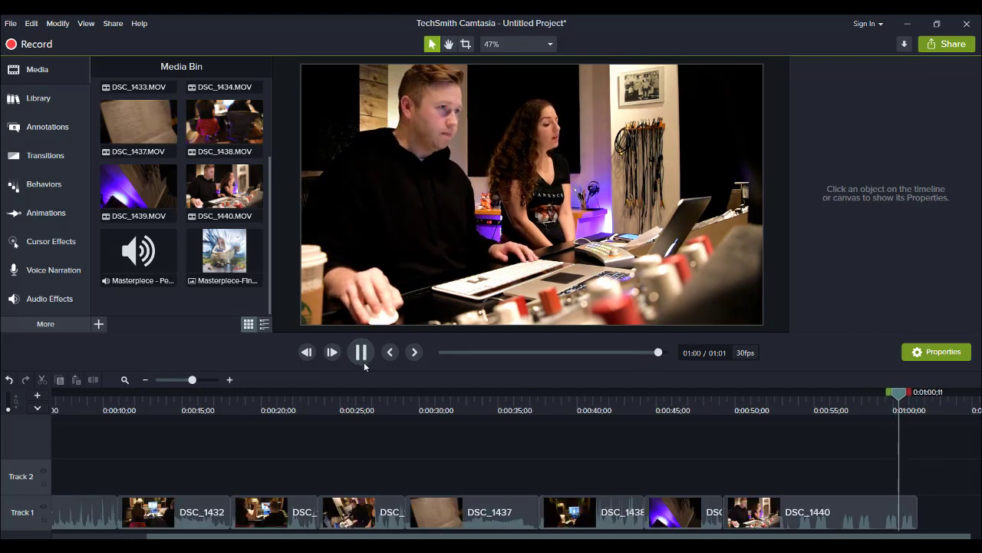
Replay the opening seconds of DSC_1440 from about 0:00:51;00 to find a suitable cut point
drag(801, 398, 751, 398)
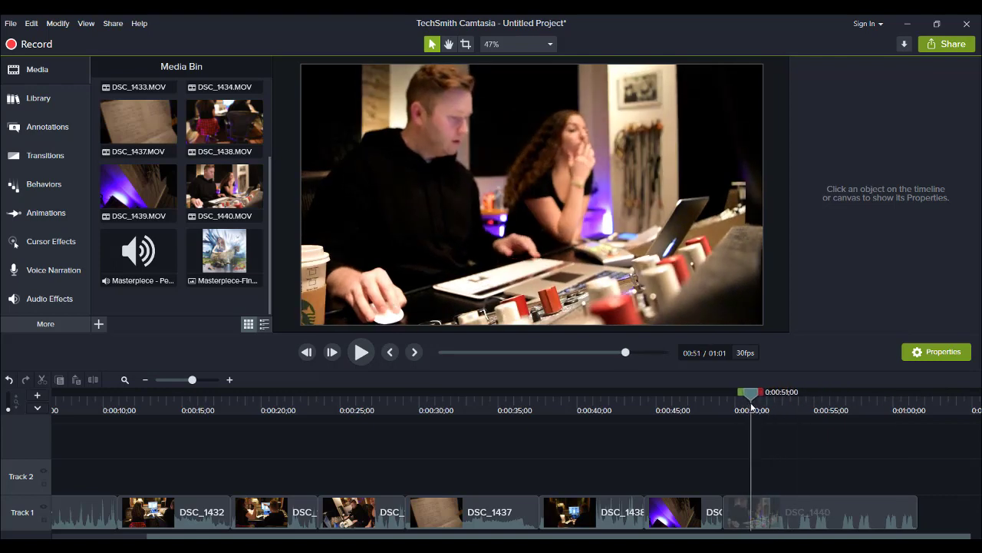
key(space)
key(space)
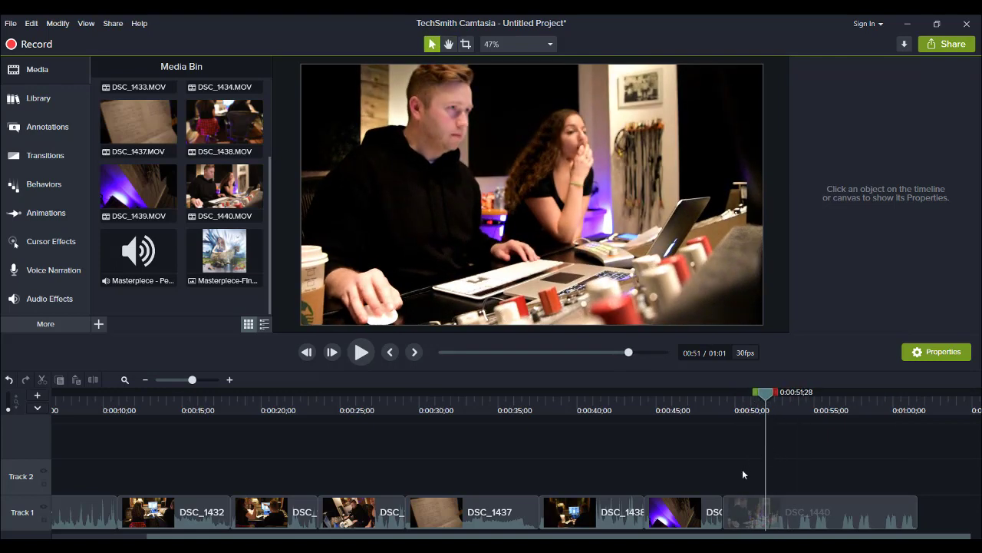
click(740, 511)
click(229, 380)
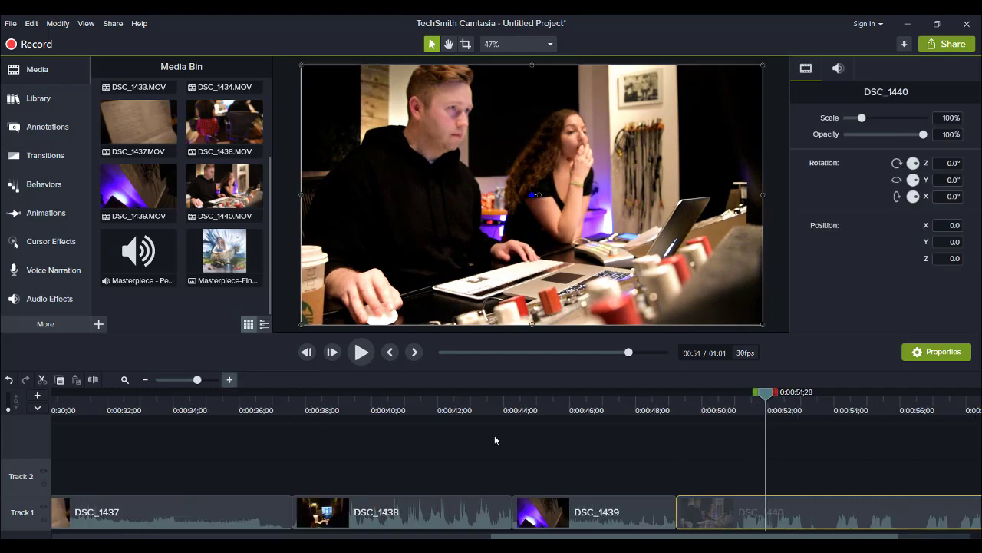
click(738, 405)
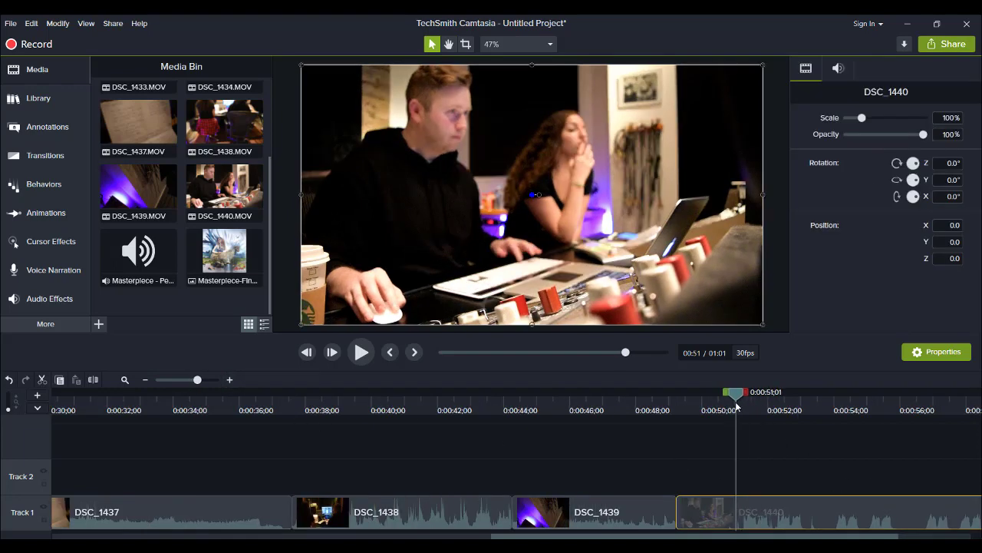
key(space)
key(space)
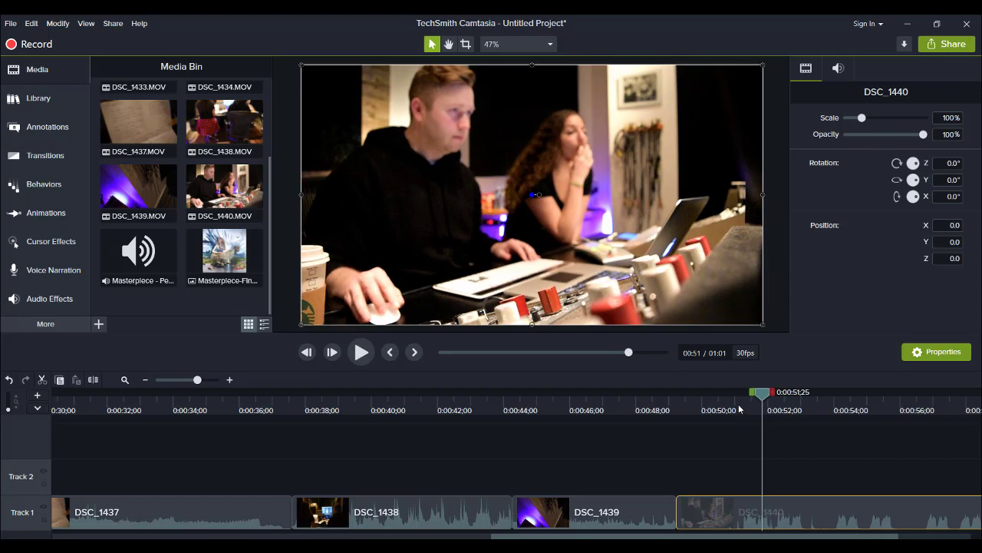
Split DSC_1440 at 0:00:50;29, delete its opening part and close the gap after DSC_1439
click(734, 407)
key(period)
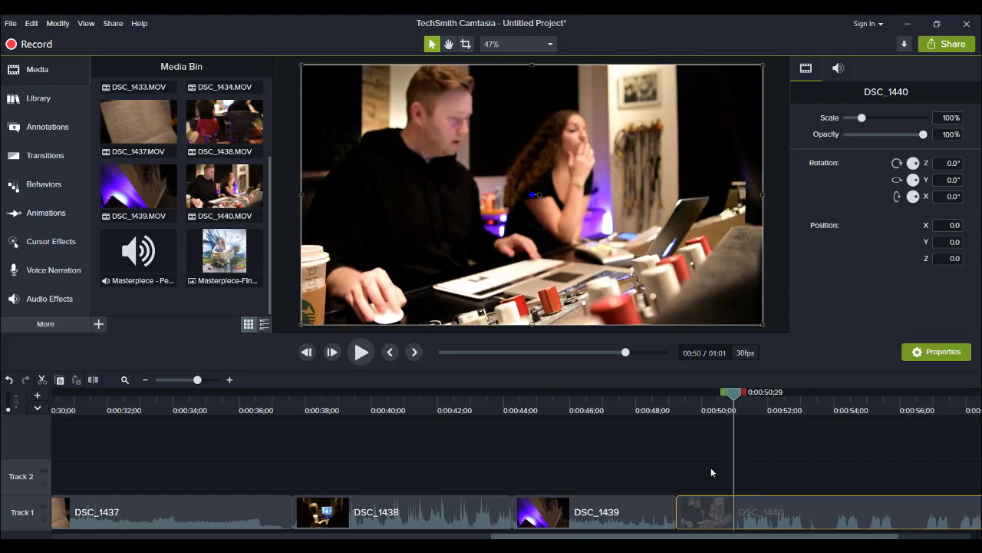
key(ctrl+z)
key(ctrl+z)
key(ctrl+z)
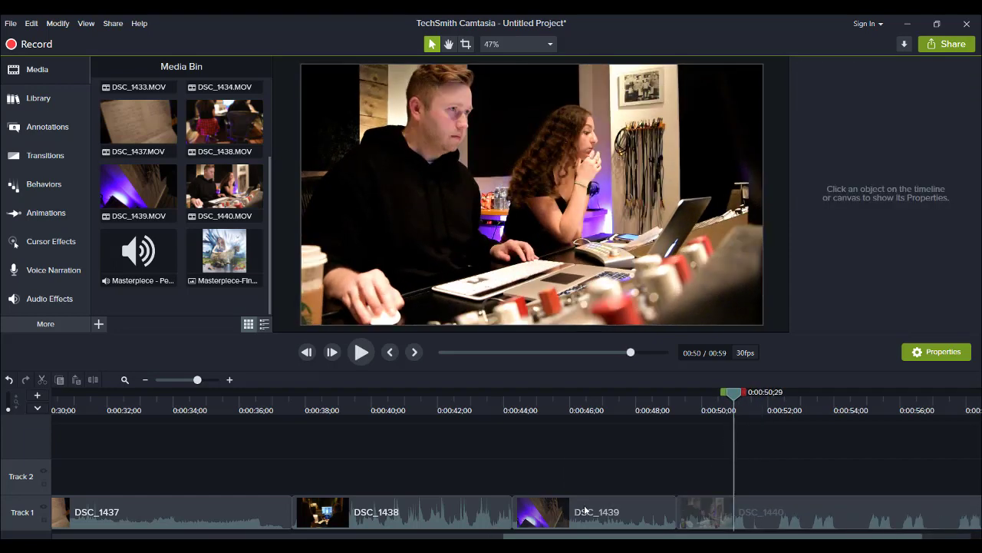
Move the DSC_1437 clip from Track 1 to the very start of Track 2
drag(530, 539, 66, 517)
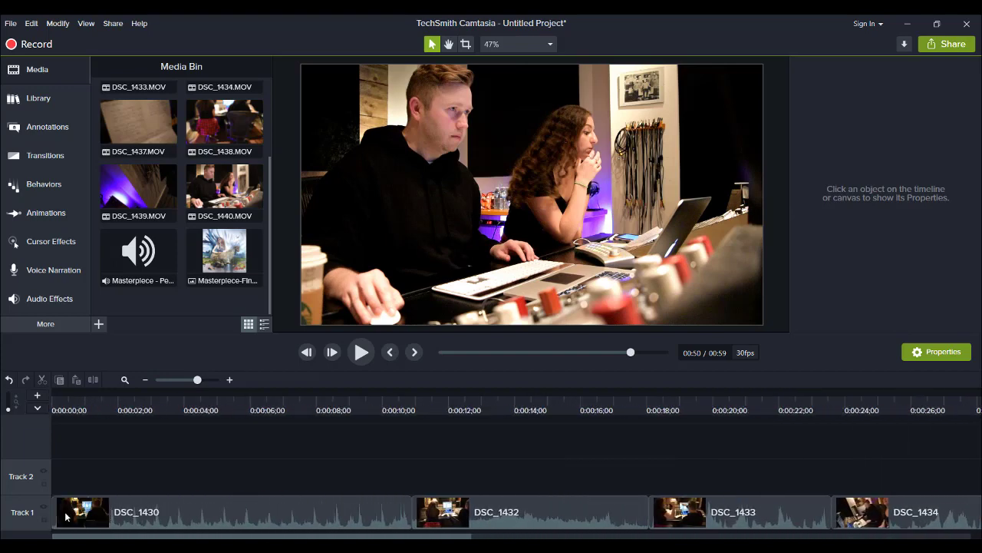
click(145, 379)
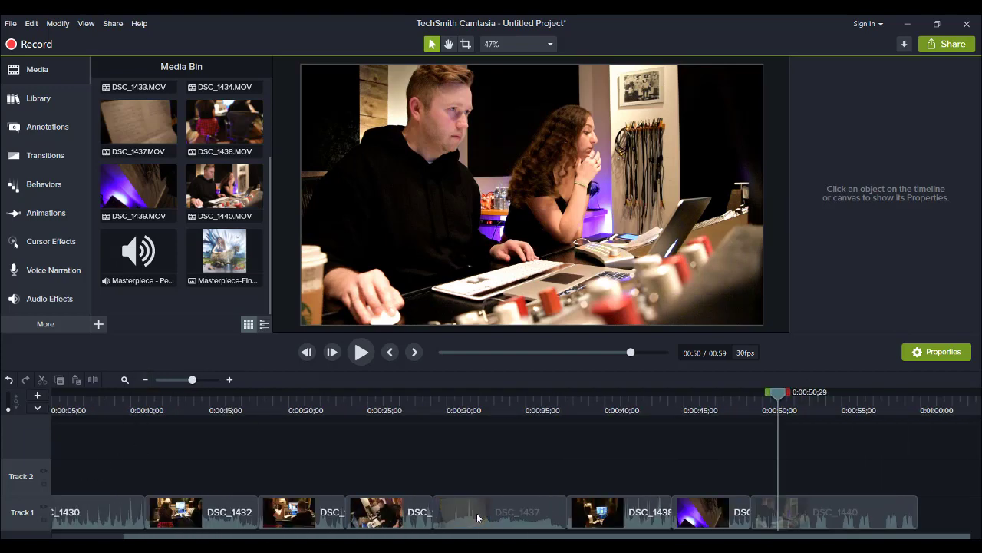
drag(477, 513, 117, 459)
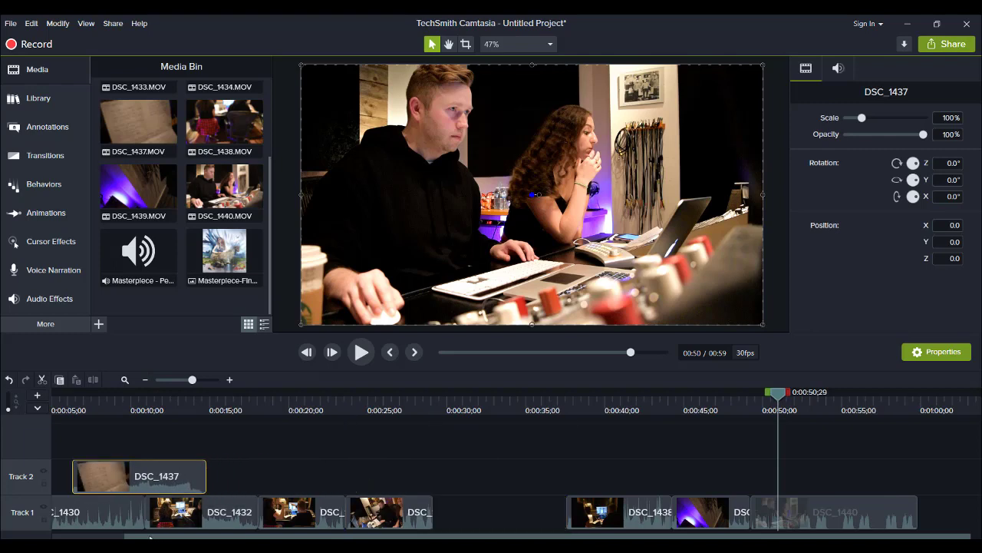
scroll(155, 522, left, 2)
drag(187, 482, 65, 471)
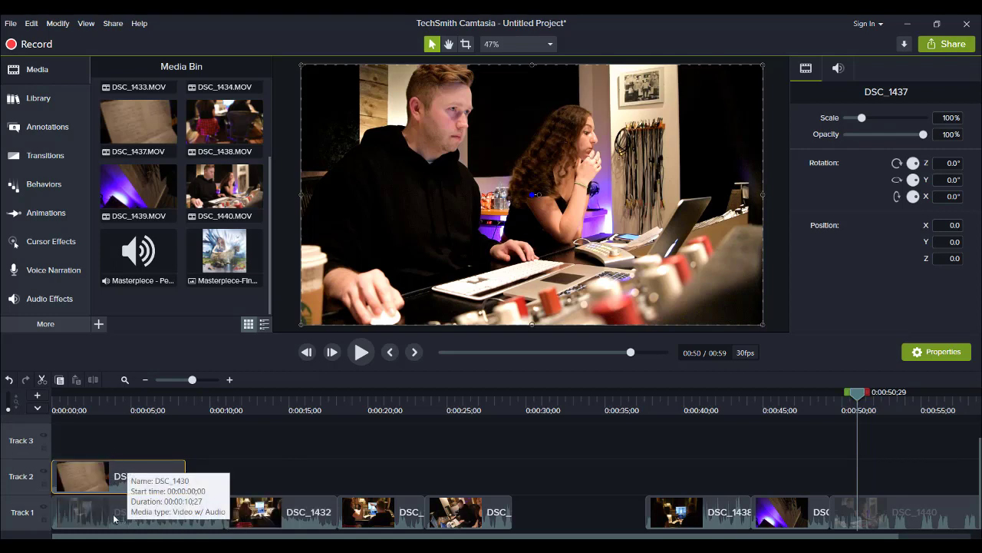
Move DSC_1430 to Track 2 at about 0:00:29 and place DSC_1432 on Track 2 directly after DSC_1437
mouse_move(112, 520)
mouse_down()
mouse_move(300, 472)
mouse_move(580, 486)
mouse_up()
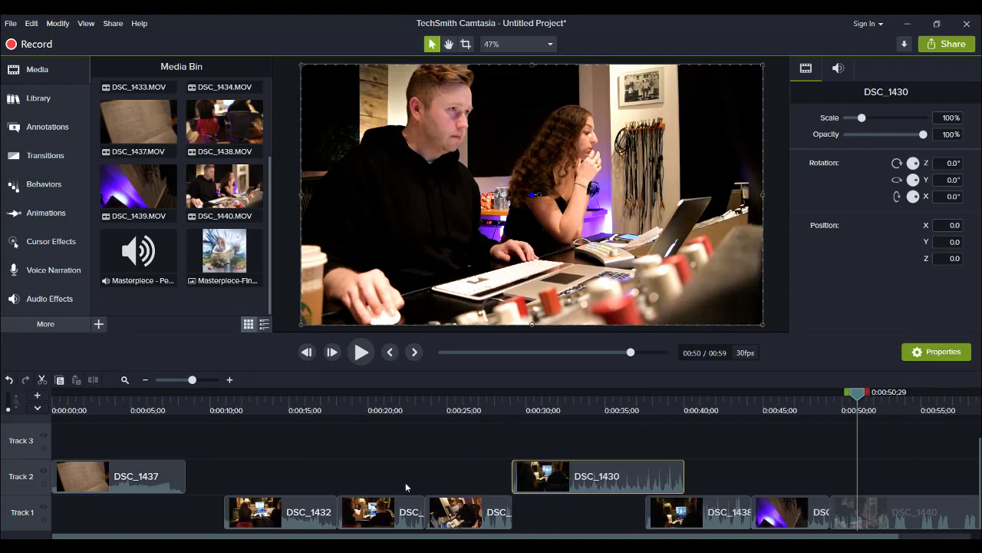
drag(260, 513, 216, 476)
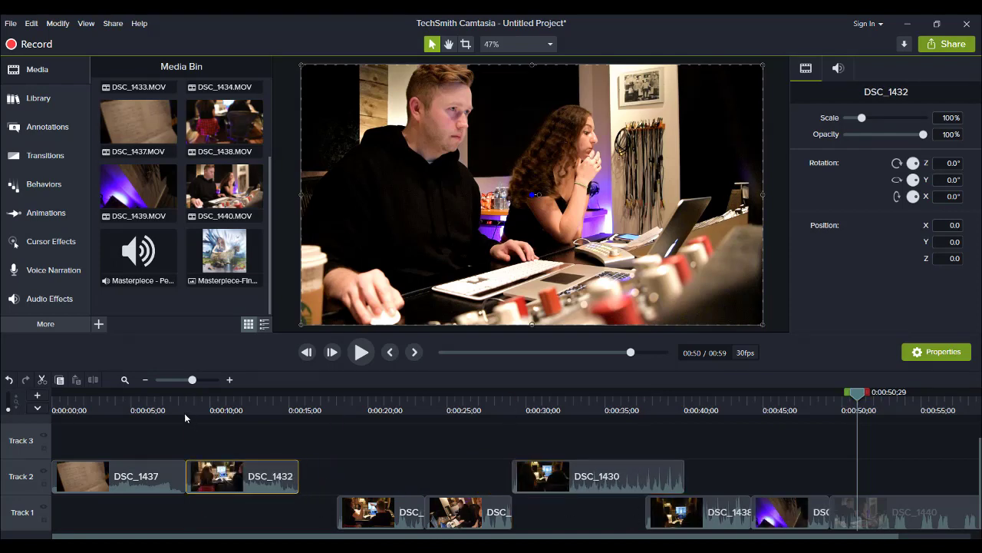
Play DSC_1437 into DSC_1432 on Track 2 and replay DSC_1432 to find where it should end
drag(185, 413, 146, 413)
click(361, 352)
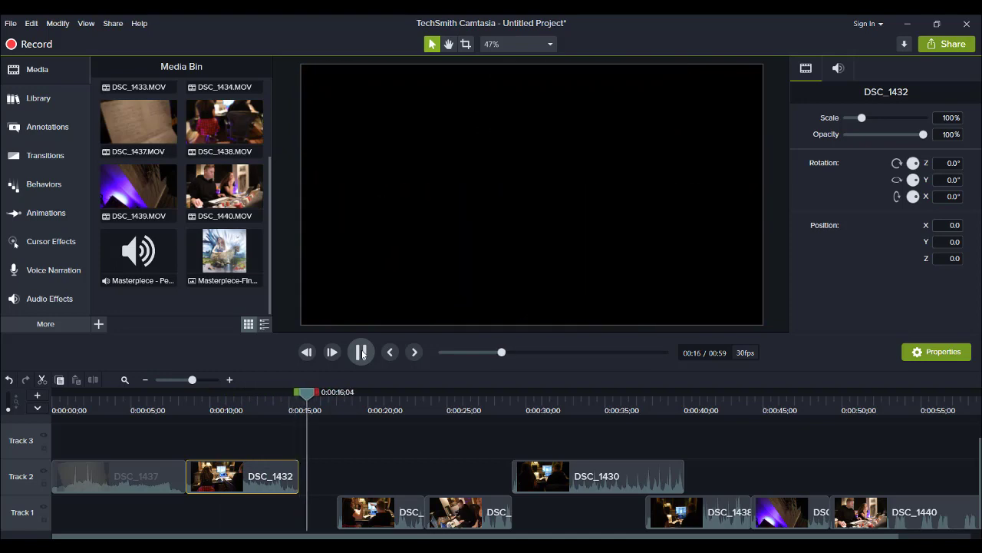
click(275, 405)
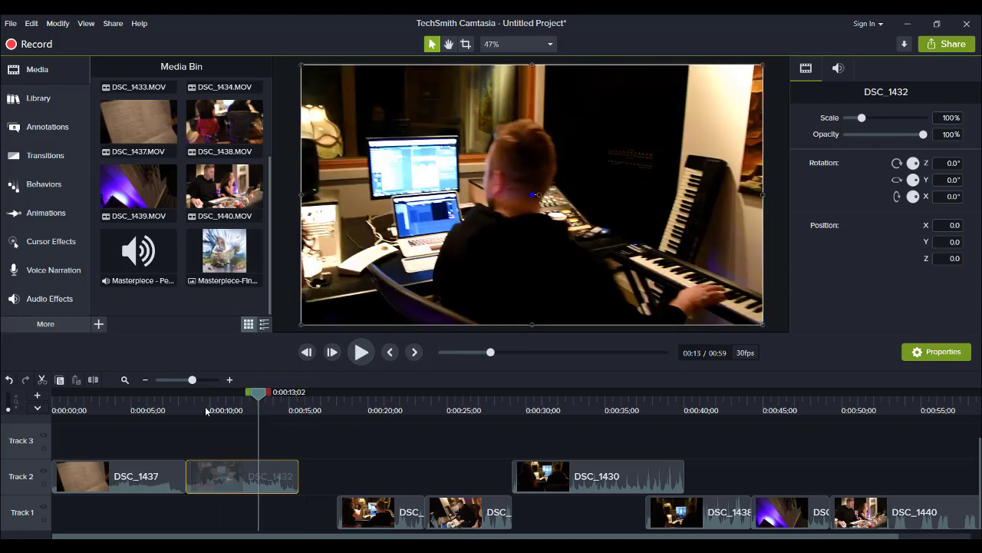
click(229, 381)
key(space)
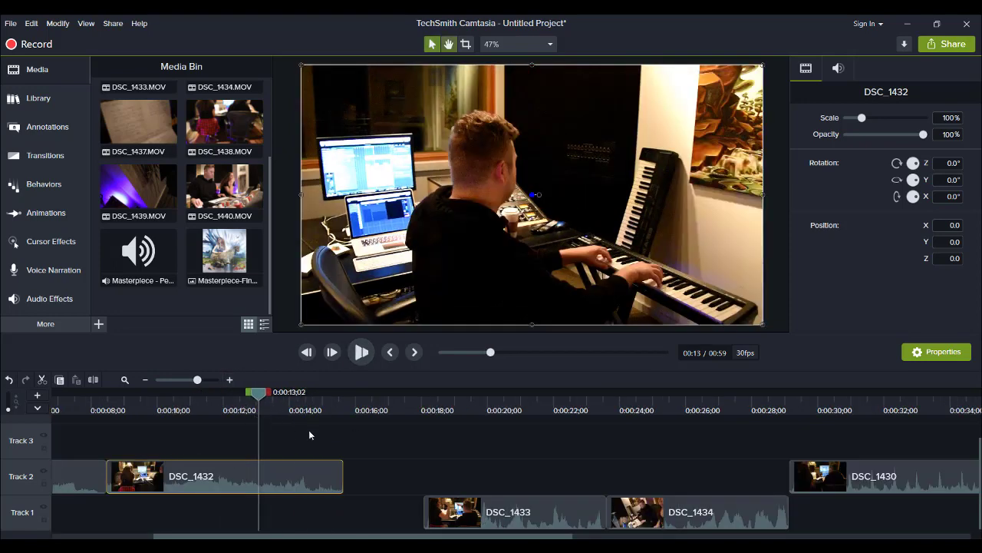
key(space)
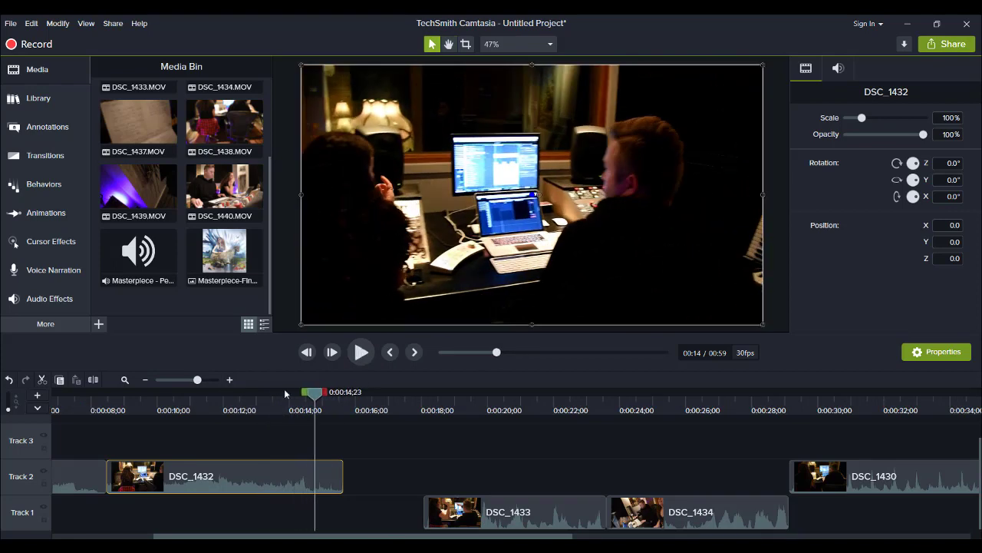
click(135, 405)
click(104, 405)
key(space)
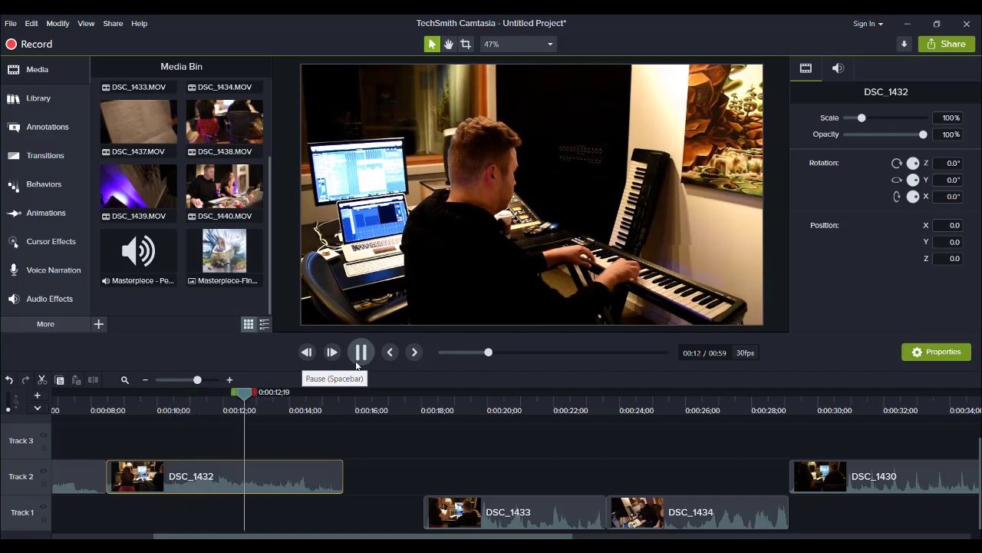
click(355, 363)
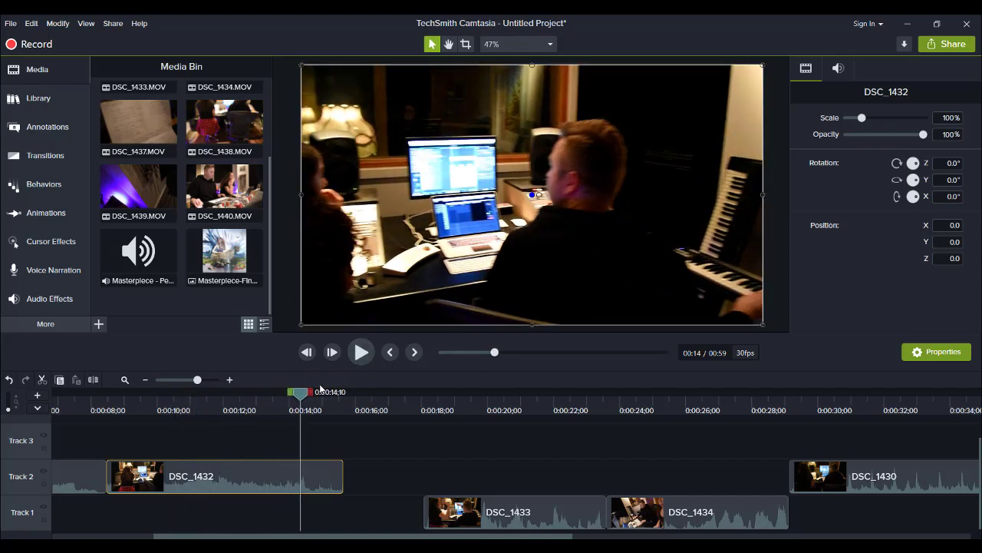
Split DSC_1432 on Track 2 at 0:00:13;26 and delete the part after the cut
click(284, 413)
key(space)
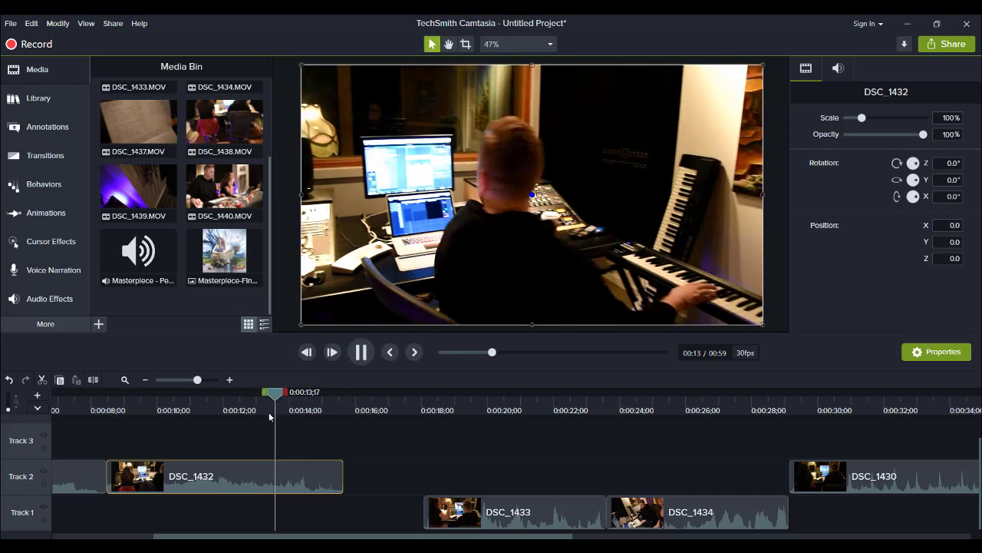
key(space)
click(285, 405)
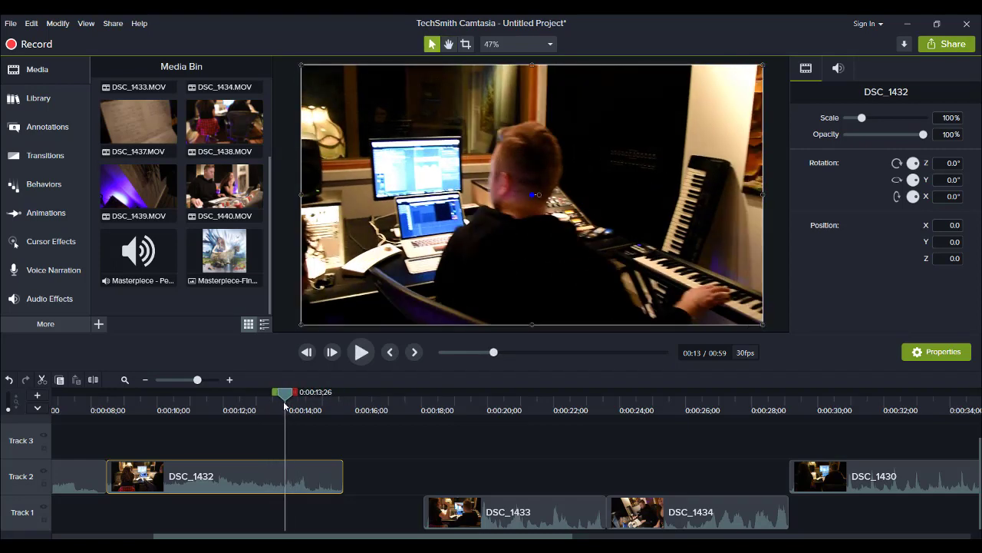
key(s)
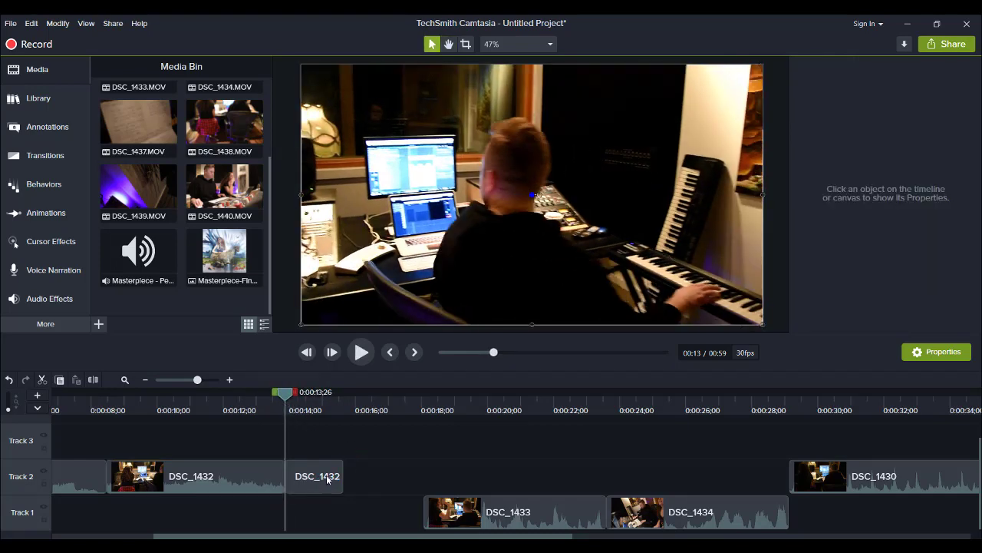
click(327, 480)
key(Delete)
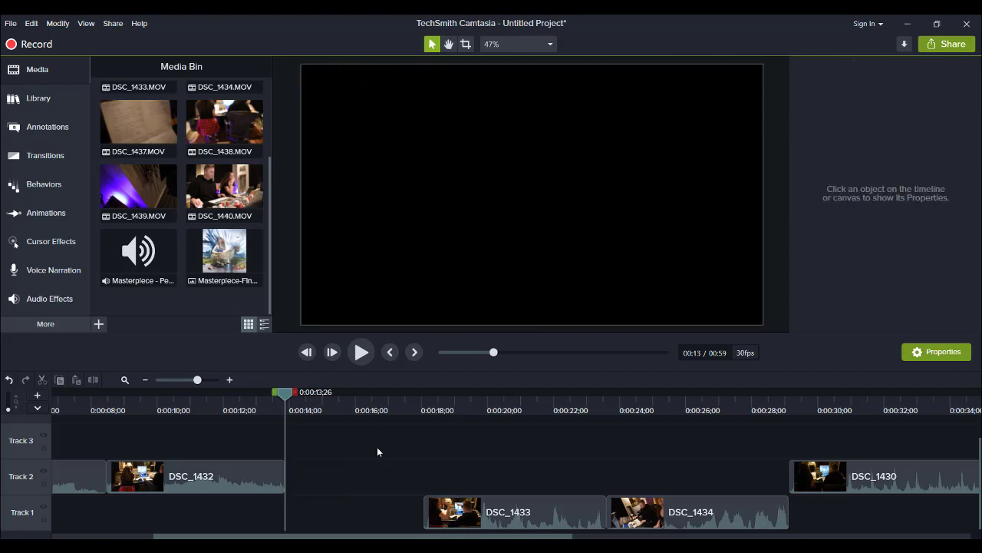
Park DSC_1434 on Track 3 at about 0:00:45, and place and preview DSC_1433 directly after DSC_1432 on Track 2
click(145, 379)
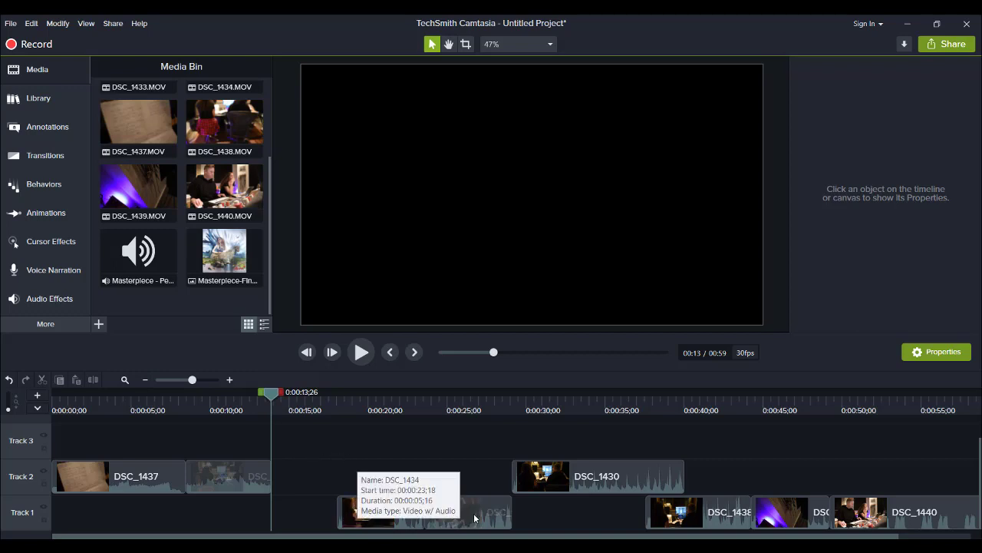
drag(474, 519, 812, 440)
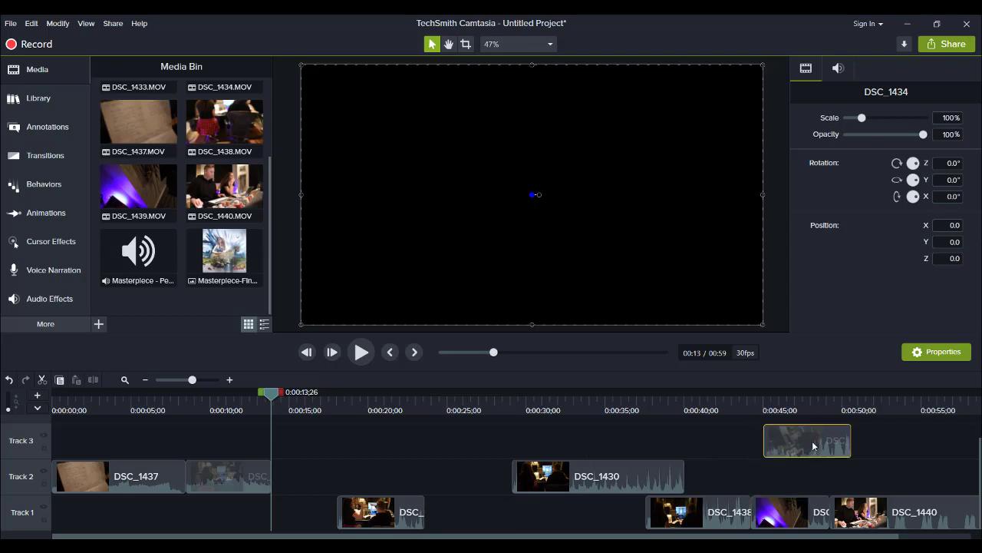
drag(381, 507, 317, 473)
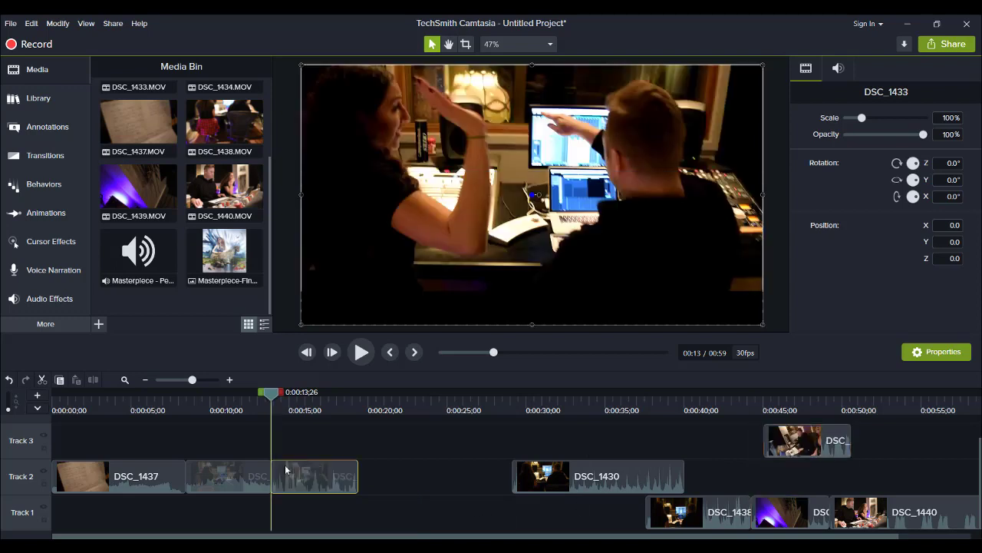
click(367, 356)
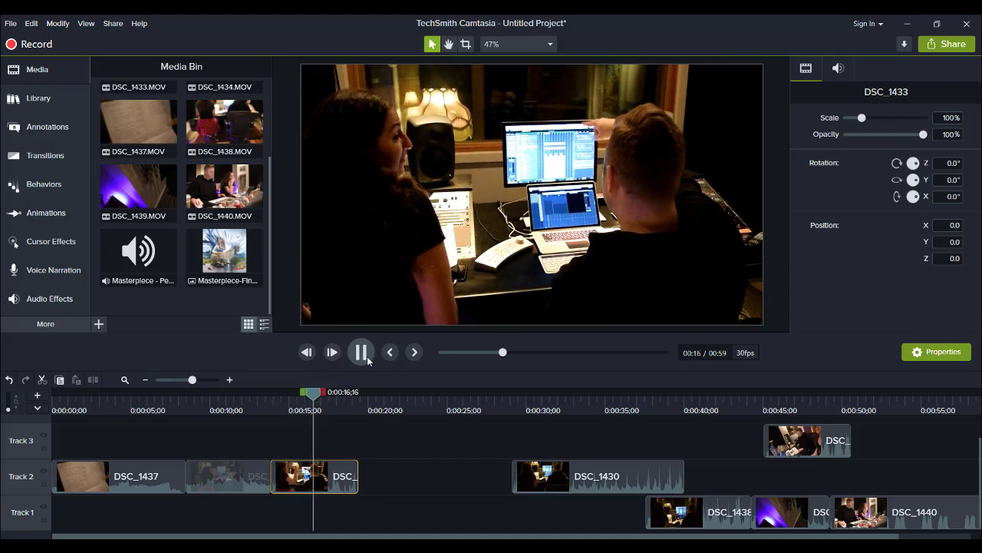
click(367, 356)
Reorder Track 2 so that DSC_1433 sits between DSC_1437 and DSC_1432, and play the new sequence
drag(324, 482, 218, 437)
mouse_move(221, 486)
mouse_down()
mouse_move(306, 491)
mouse_move(281, 476)
mouse_move(234, 476)
mouse_up()
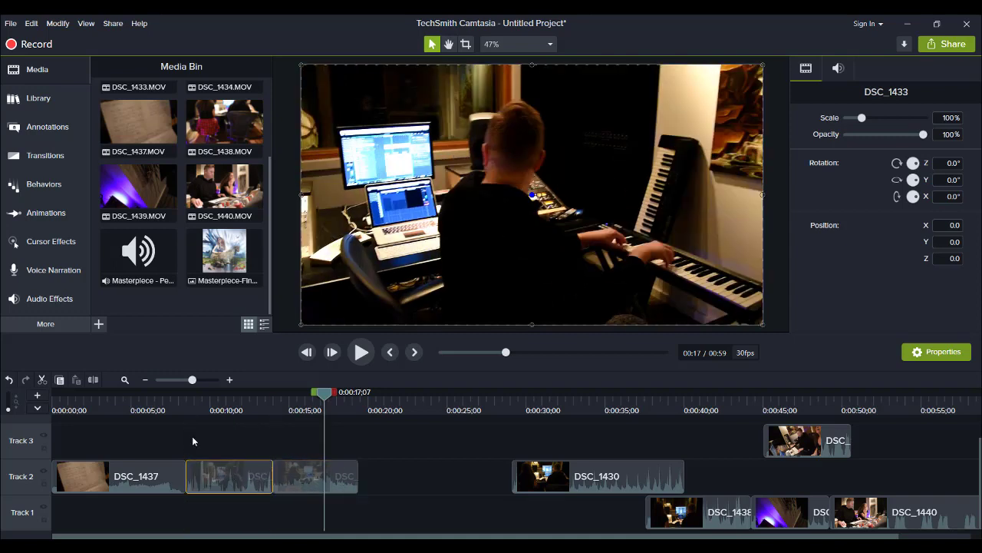
drag(207, 393, 175, 393)
click(365, 358)
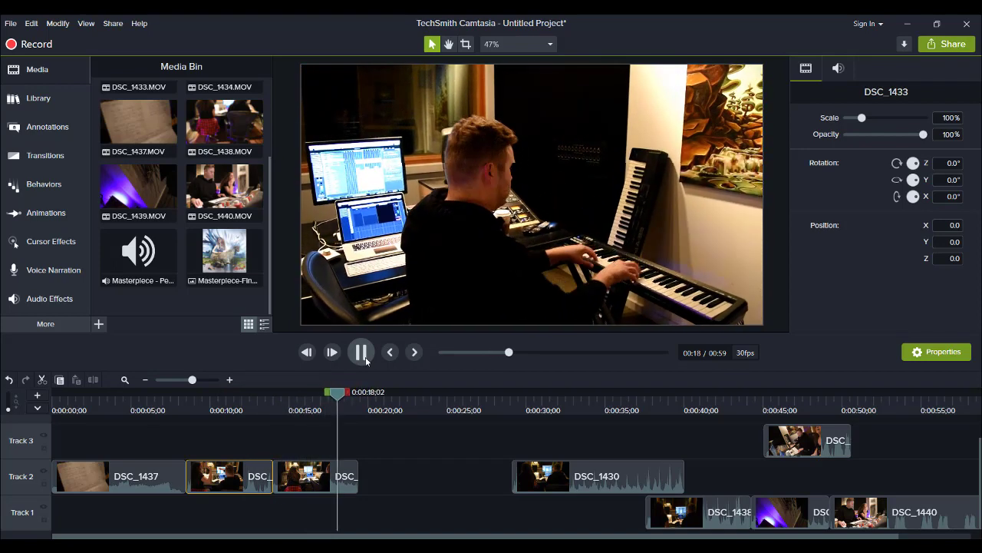
click(365, 357)
Move DSC_1438 from Track 1 to Track 2 directly after DSC_1432 and play it
drag(673, 512, 361, 437)
click(362, 353)
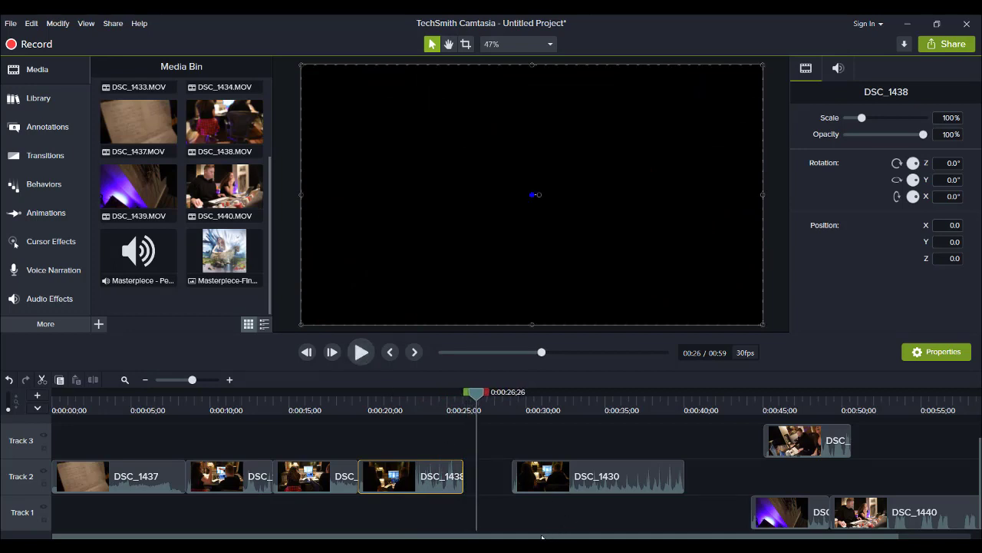
Shift DSC_1430 further along Track 2, move DSC_1439 from Track 1 to directly after DSC_1438 on Track 2, and play it
drag(542, 537, 614, 537)
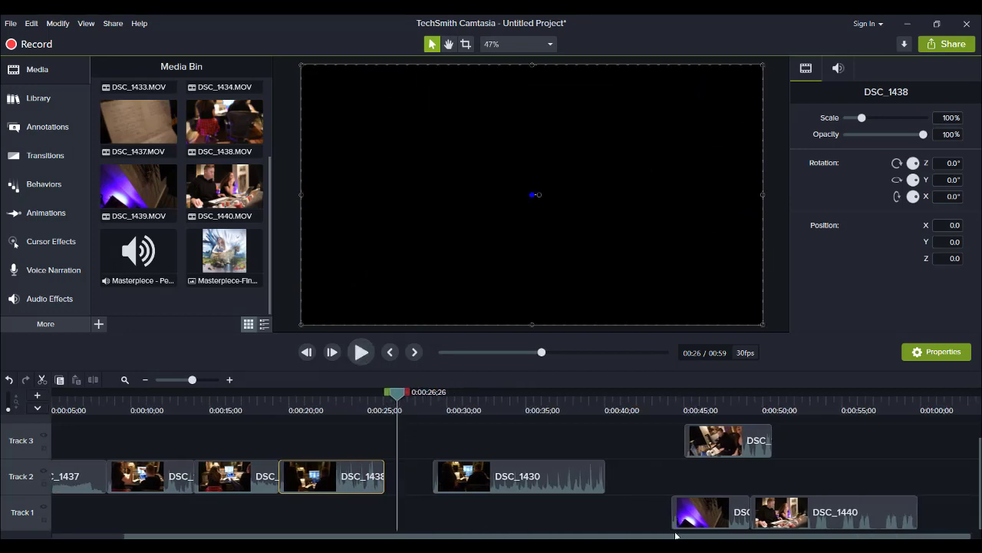
drag(504, 478, 633, 483)
drag(691, 512, 388, 468)
click(375, 403)
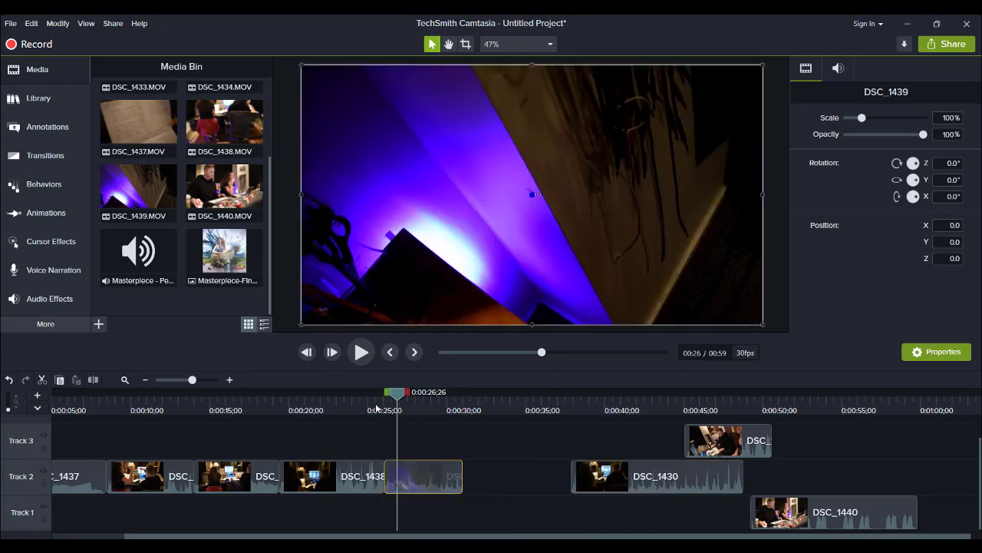
click(355, 358)
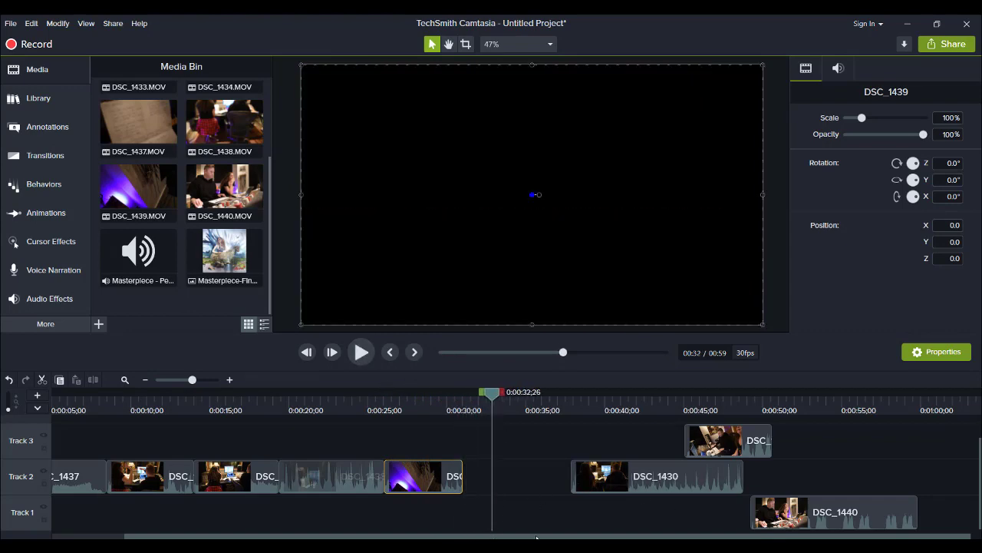
Move DSC_1434 to Track 2 directly after DSC_1430, and place DSC_1440 on Track 3 starting where DSC_1439 ends, previewing the transition
drag(774, 527, 647, 528)
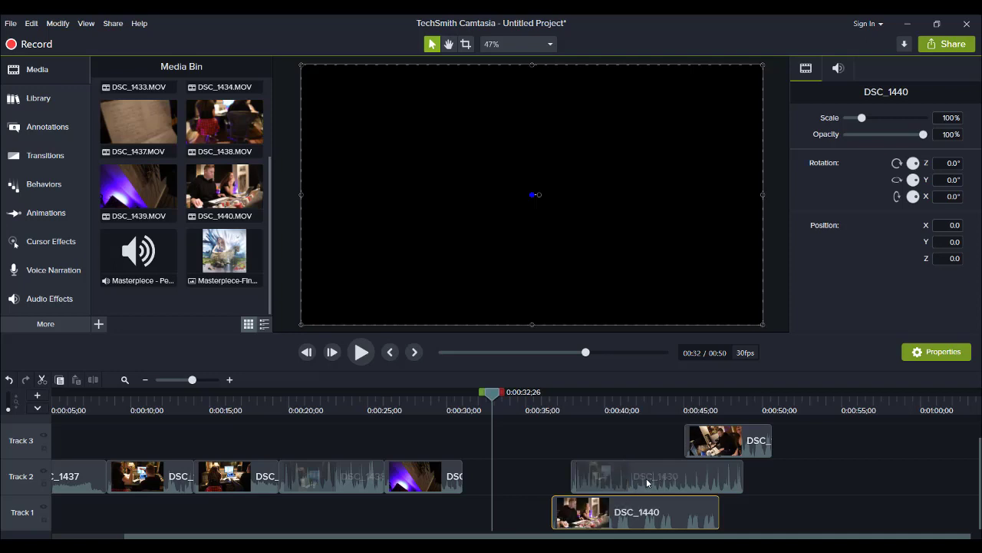
drag(720, 440, 777, 478)
drag(606, 503, 545, 506)
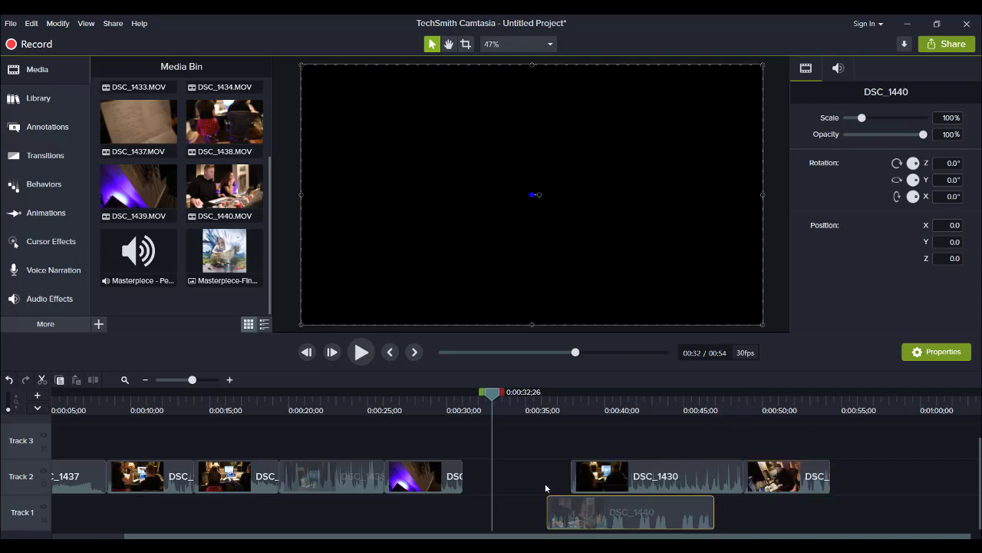
drag(516, 430, 506, 434)
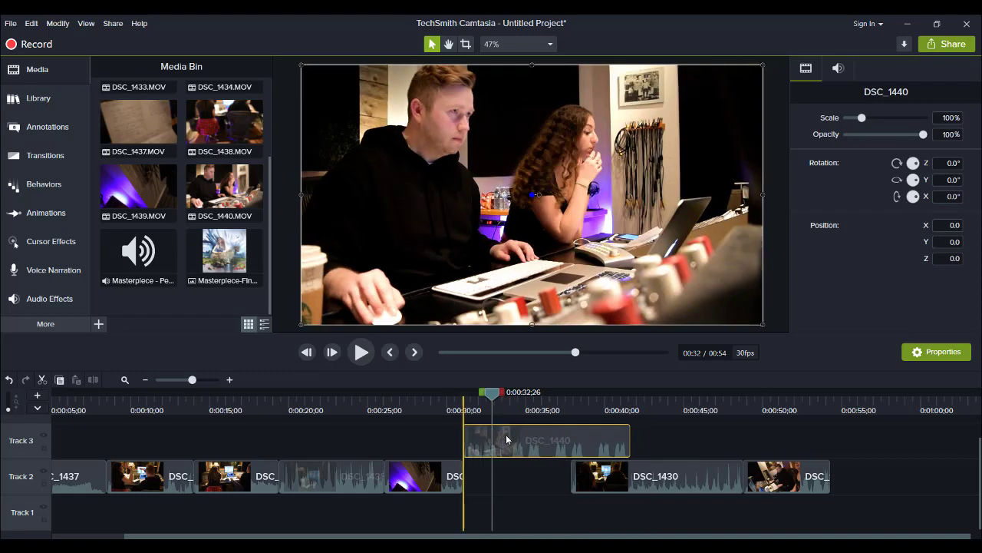
click(472, 397)
click(363, 352)
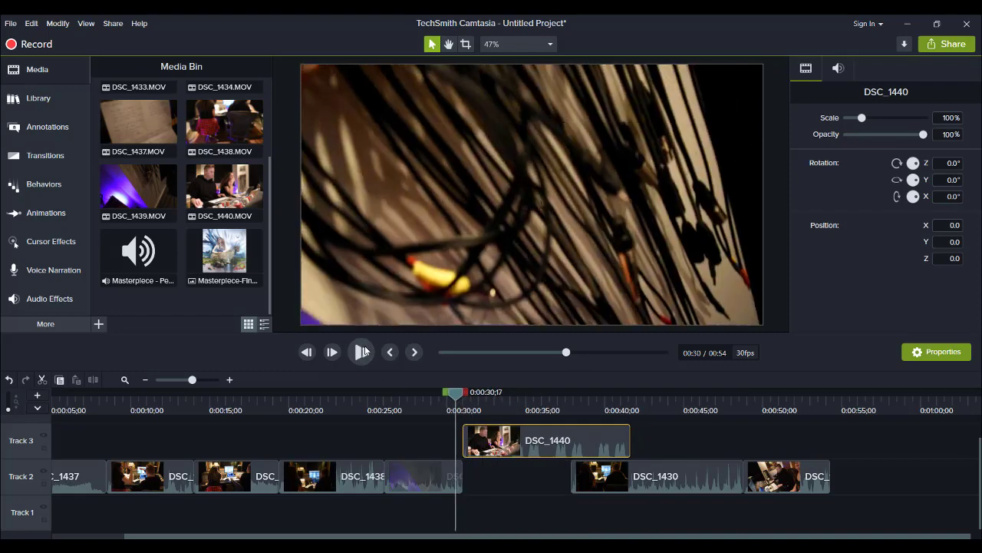
click(362, 352)
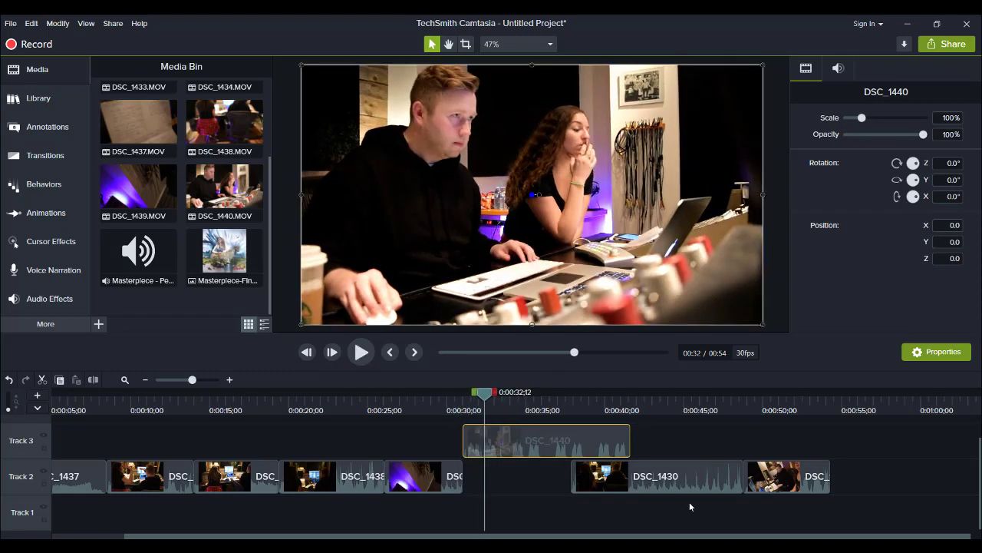
Shift DSC_1430 and DSC_1434 together to start where DSC_1440 ends, and move DSC_1440 down into the gap on Track 2
click(743, 506)
drag(742, 501, 692, 475)
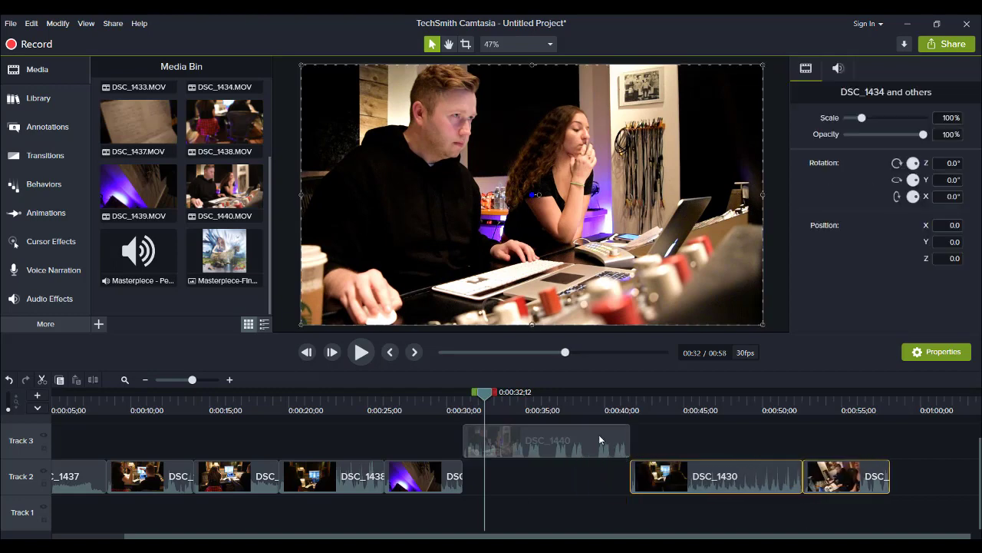
drag(599, 434, 595, 469)
Play into DSC_1440 on Track 2, split it at 0:00:39;00 and ripple-delete the part after the cut
click(464, 413)
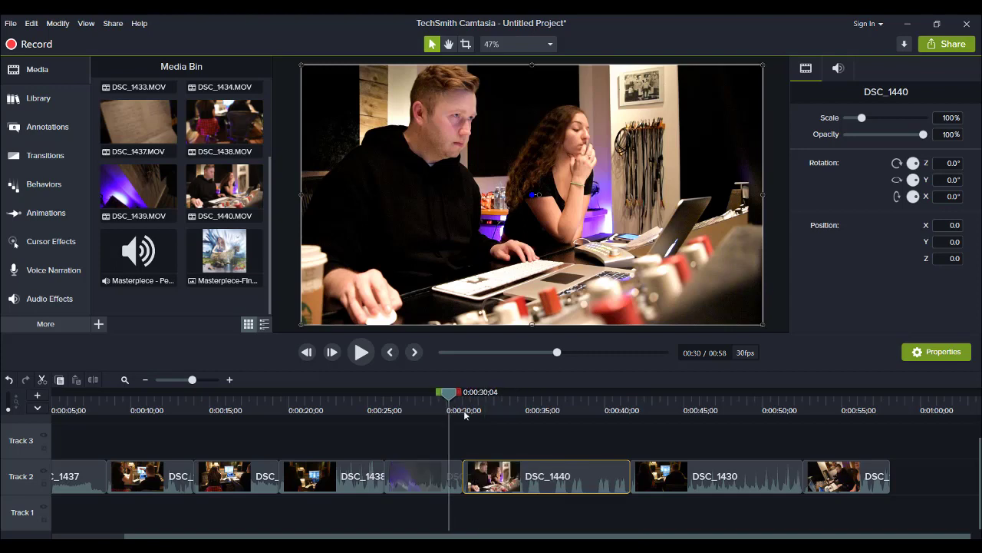
click(362, 352)
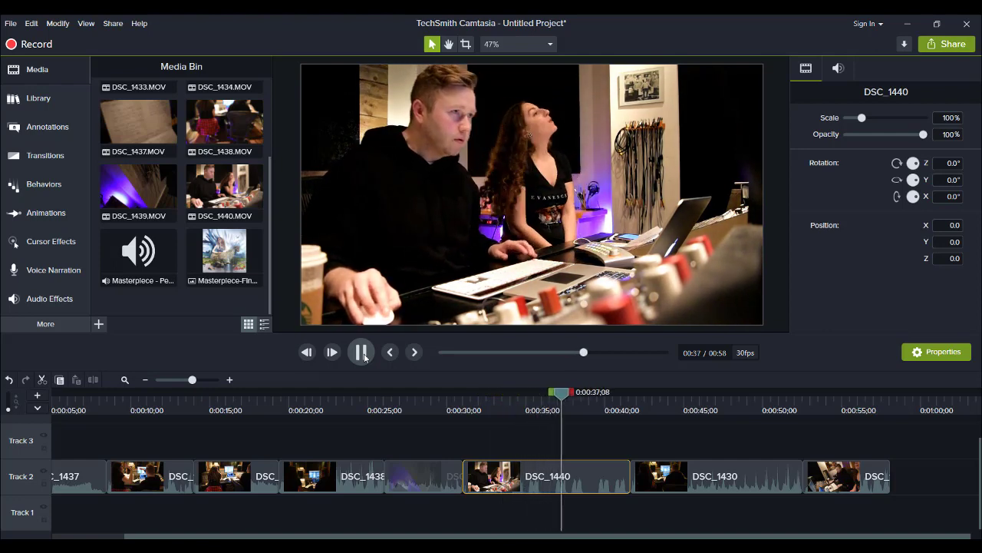
click(365, 358)
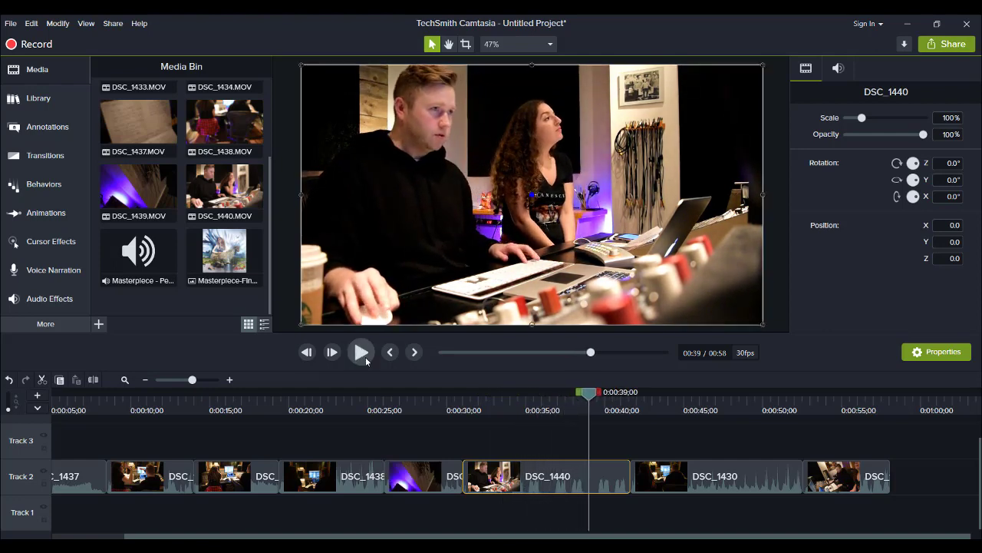
key(s)
click(602, 485)
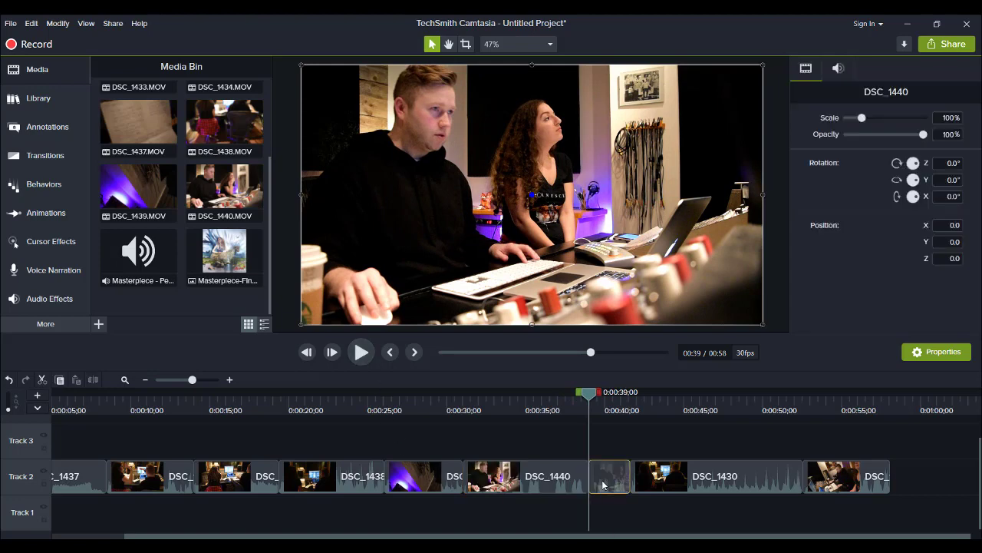
key(ctrl+Delete)
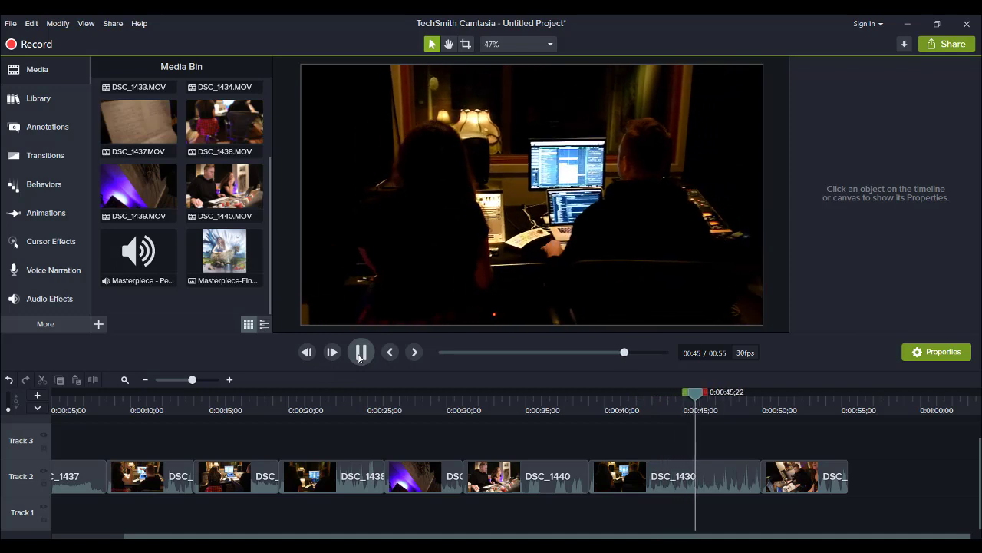
Split DSC_1430 on Track 2 at 0:00:45;00, ripple-delete the part after the cut, and play through to the end
click(674, 477)
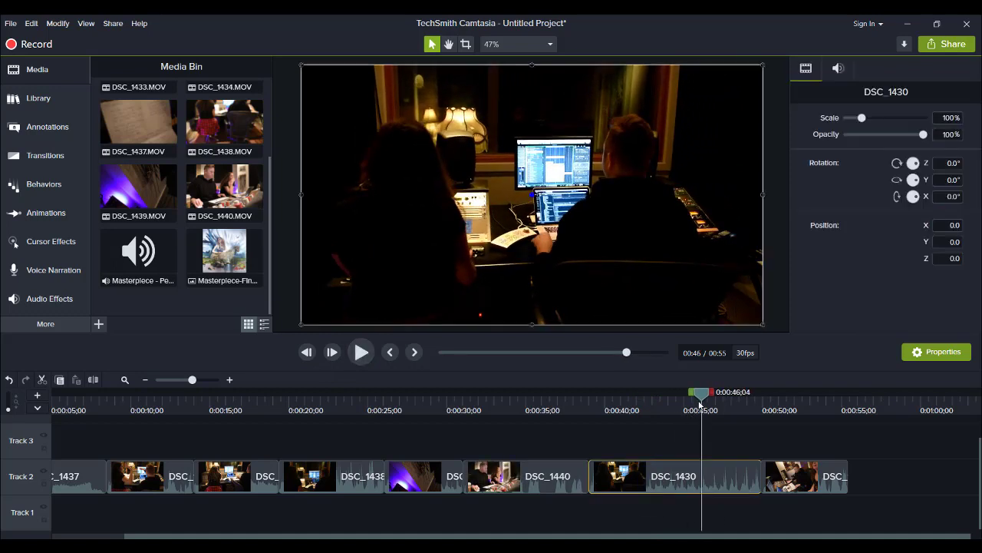
drag(702, 393, 687, 401)
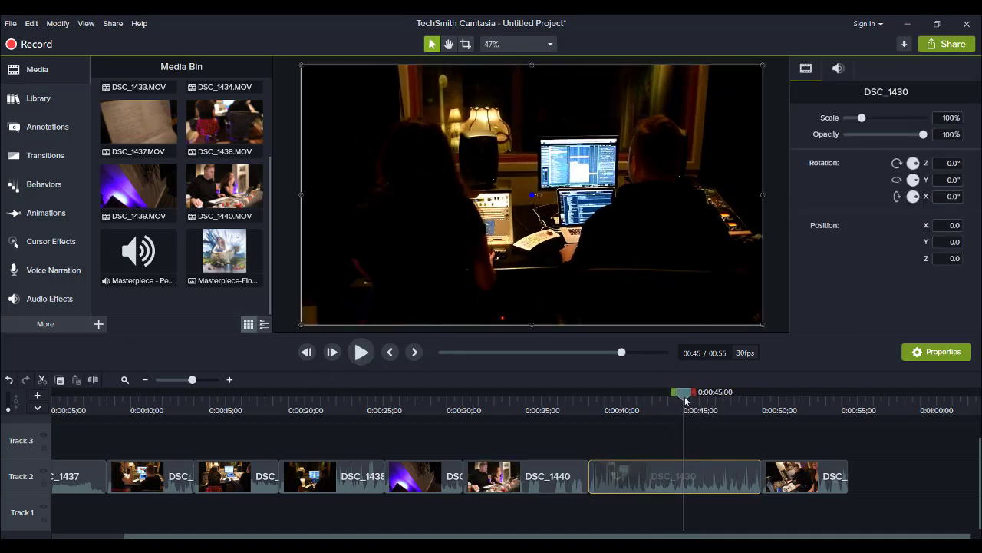
key(s)
click(727, 476)
key(ctrl+Delete)
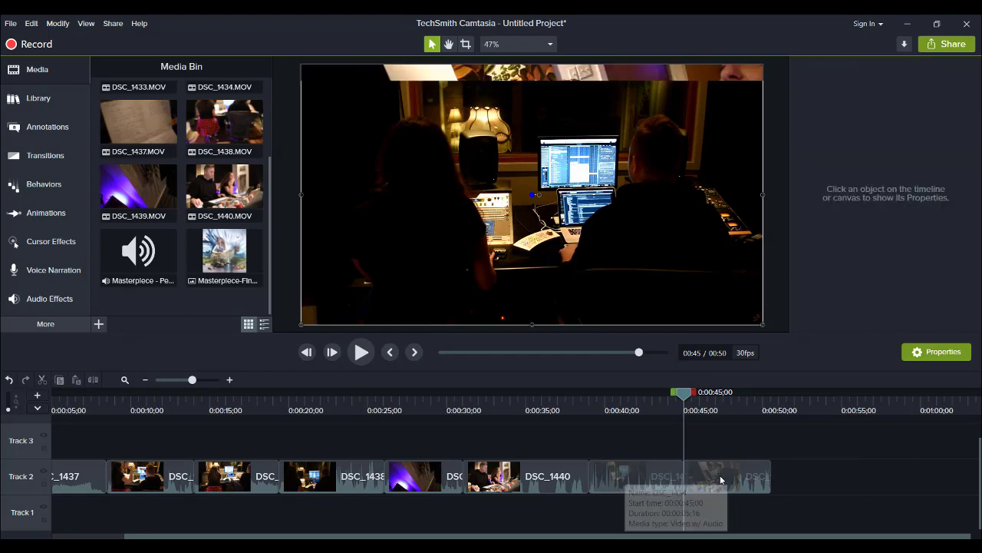
key(space)
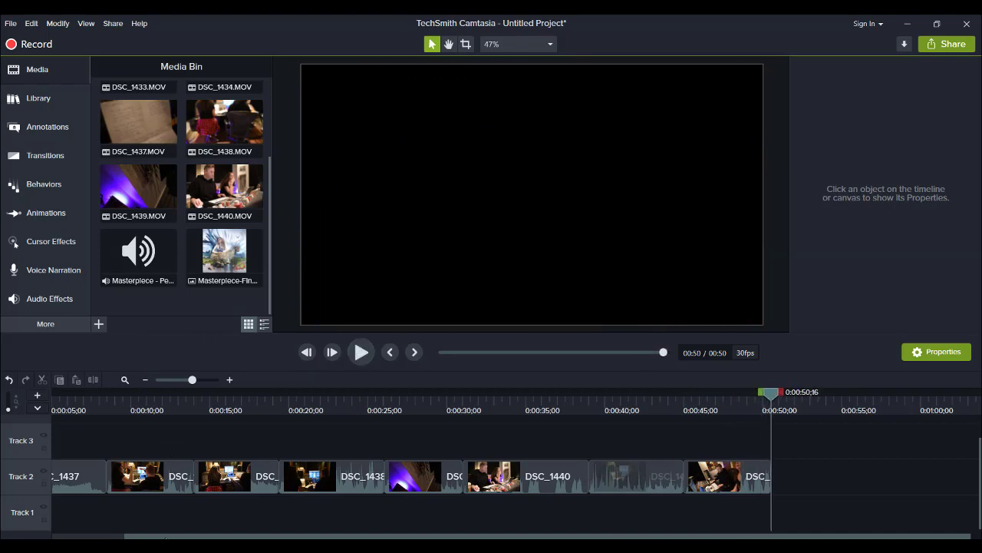
Play the whole Track 2 sequence from the beginning to review the clip order and pacing
drag(166, 538, 28, 537)
click(60, 402)
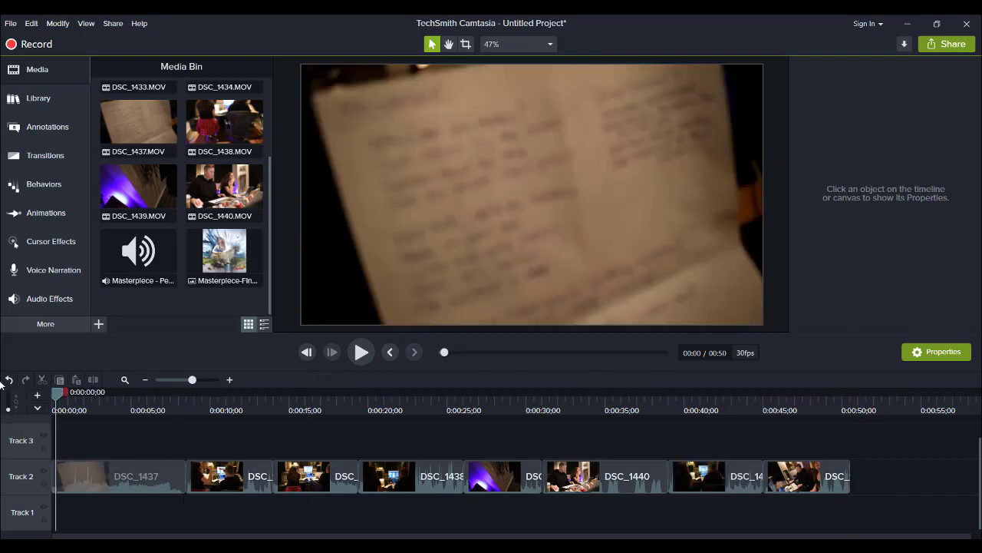
key(space)
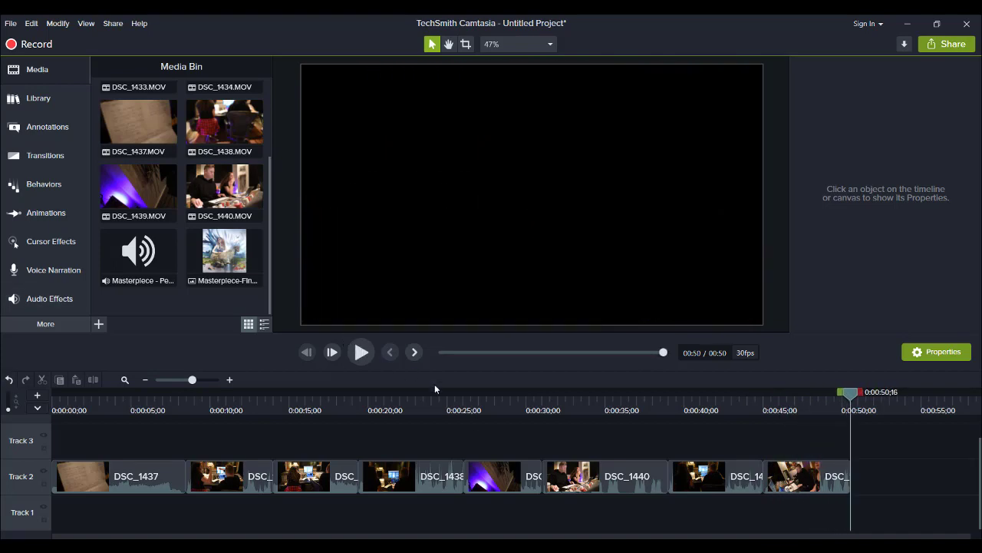
Split DSC_1430 on Track 2 at 0:00:43;14 and ripple-delete the part after the cut
click(715, 474)
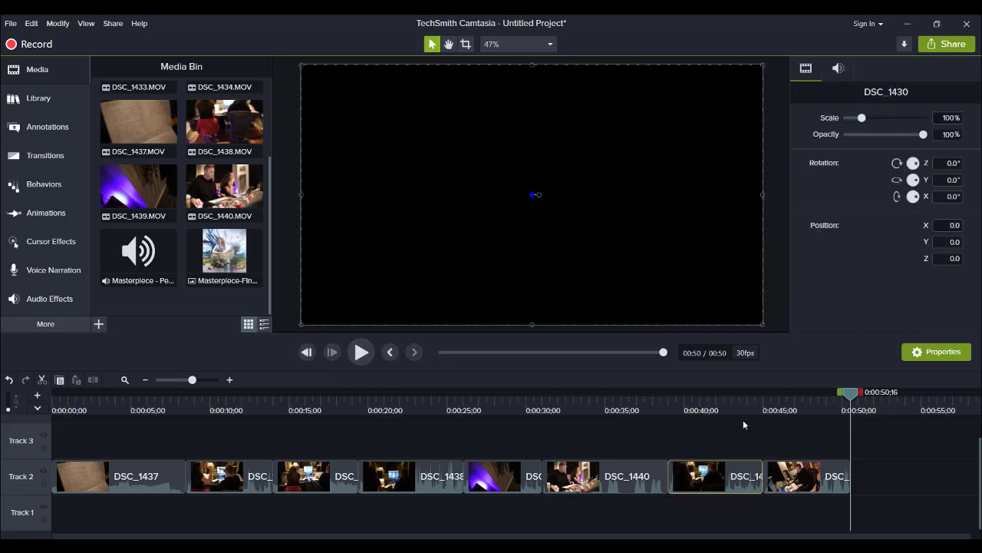
drag(763, 400, 741, 401)
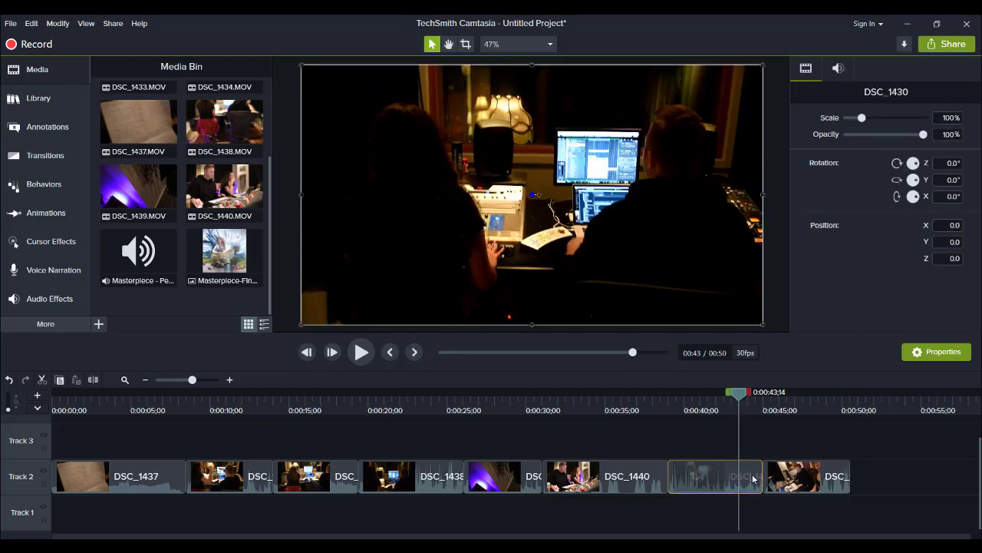
key(s)
click(750, 482)
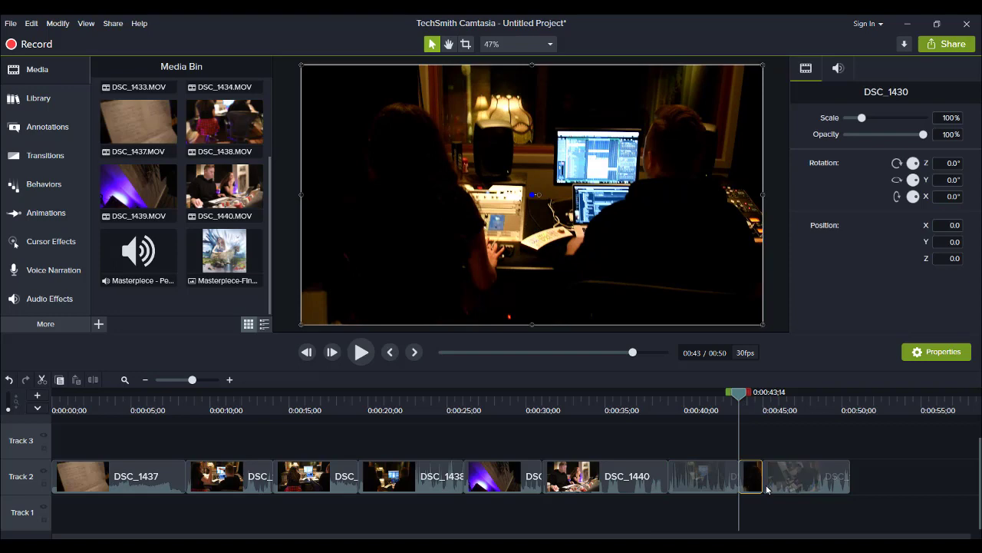
key(ctrl+Delete)
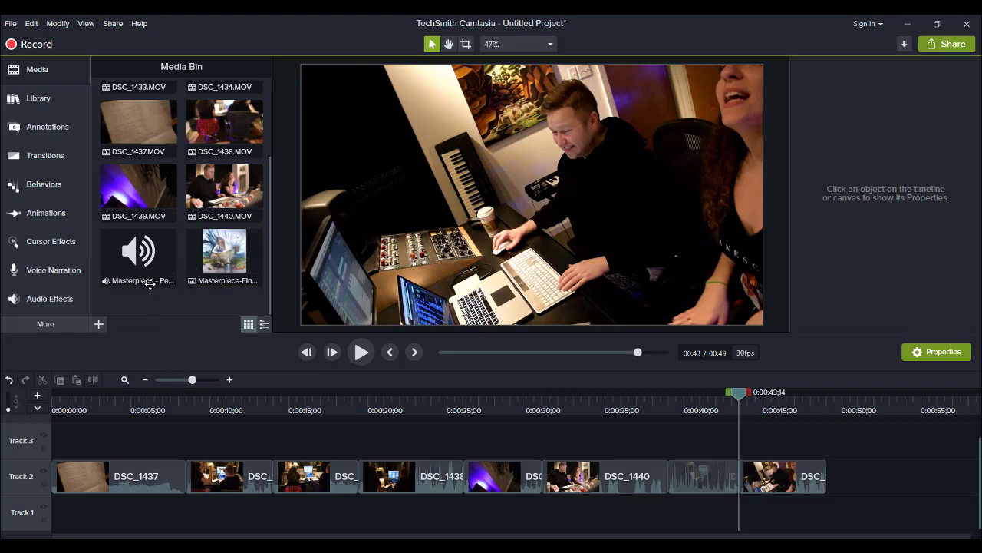
Add the Masterpiece performance audio to Track 1 starting at 0:00:43;14 and listen to it around its quiet passage near 0:01:50
drag(143, 257, 738, 525)
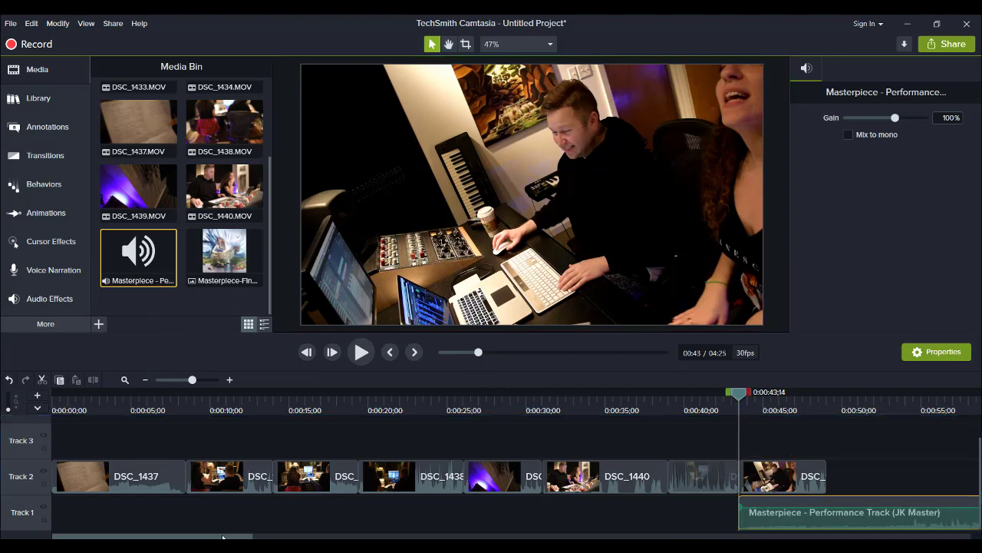
drag(222, 537, 524, 538)
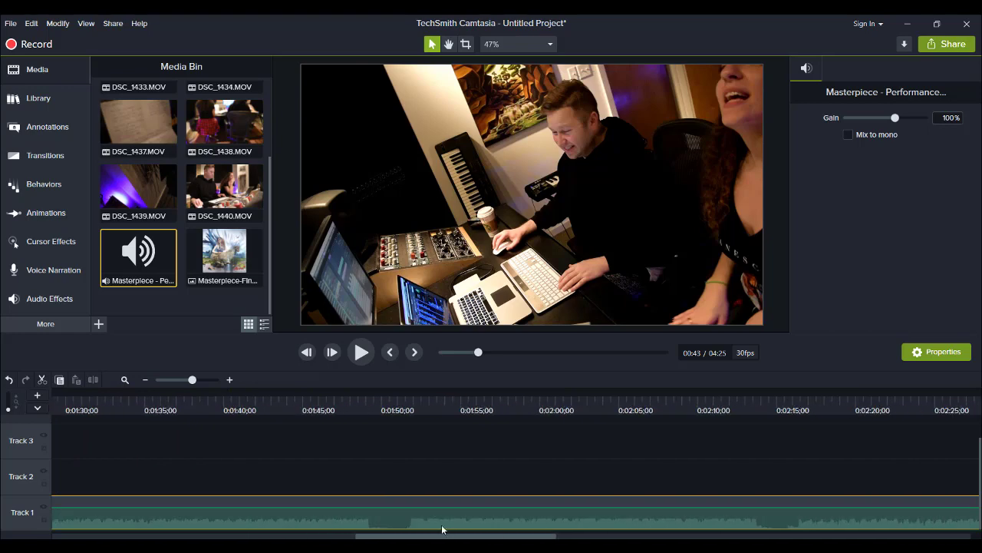
drag(397, 407, 379, 417)
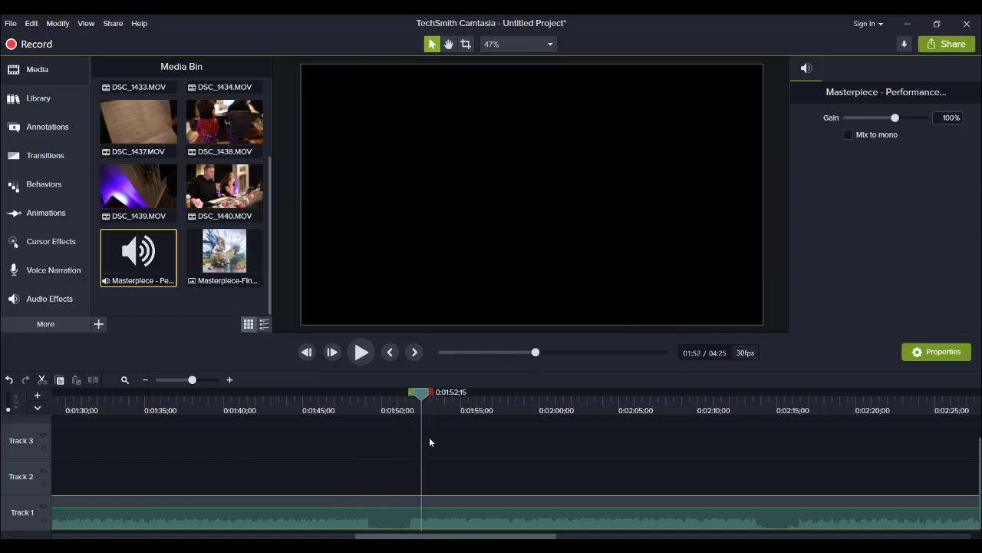
drag(484, 456, 406, 453)
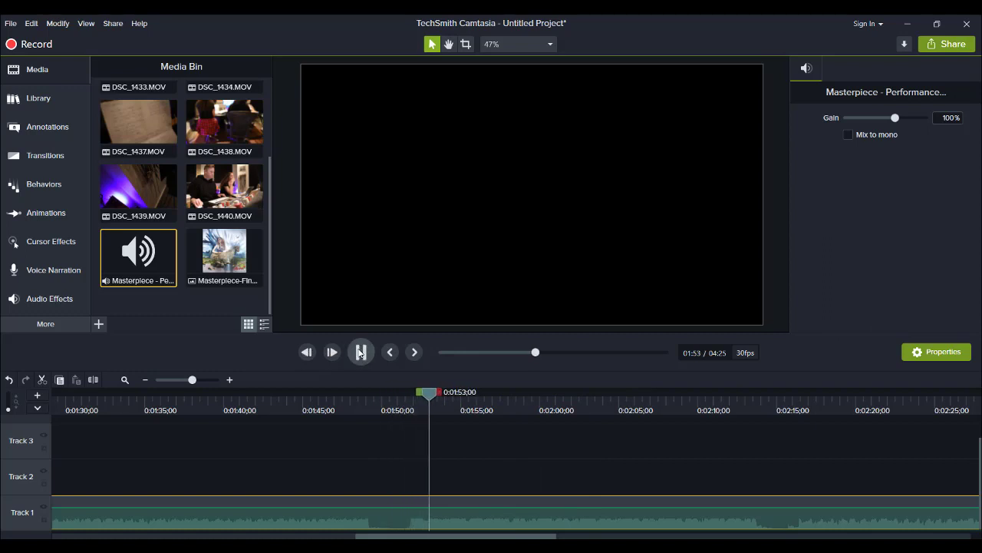
Locate the music's start point just before the quiet passage, split the audio at 0:01:48;04 and ripple-delete the part before the cut
drag(394, 407, 351, 412)
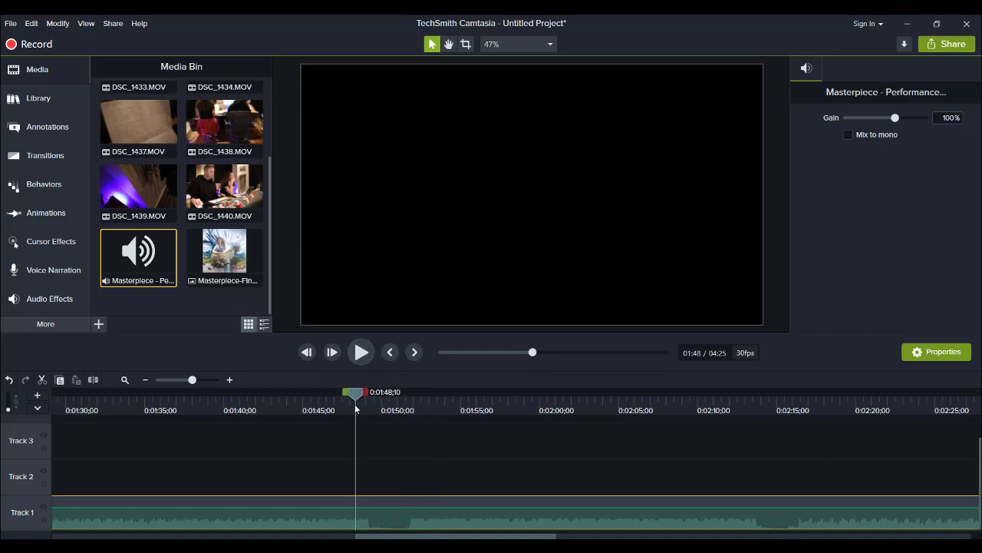
drag(355, 404, 352, 404)
click(230, 380)
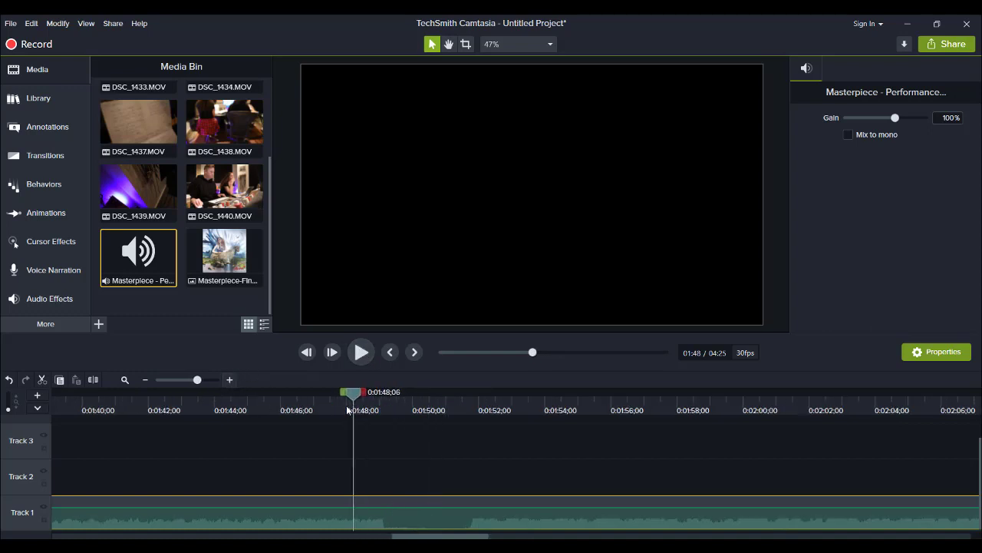
click(359, 352)
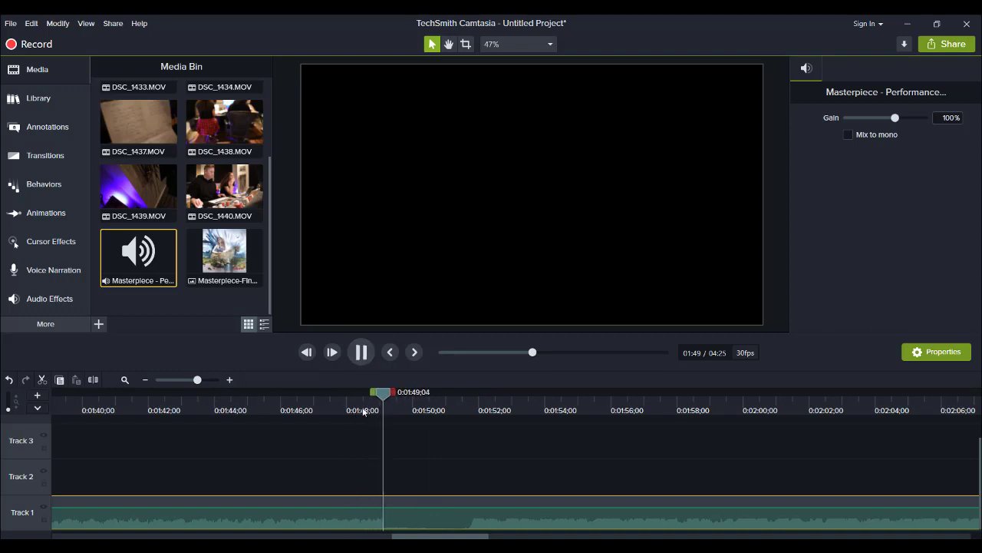
click(367, 355)
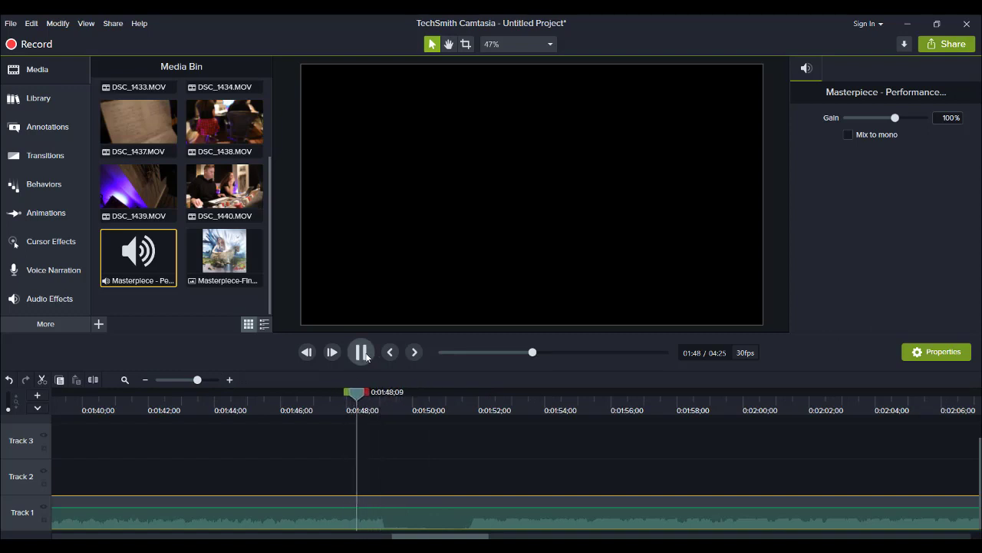
click(366, 355)
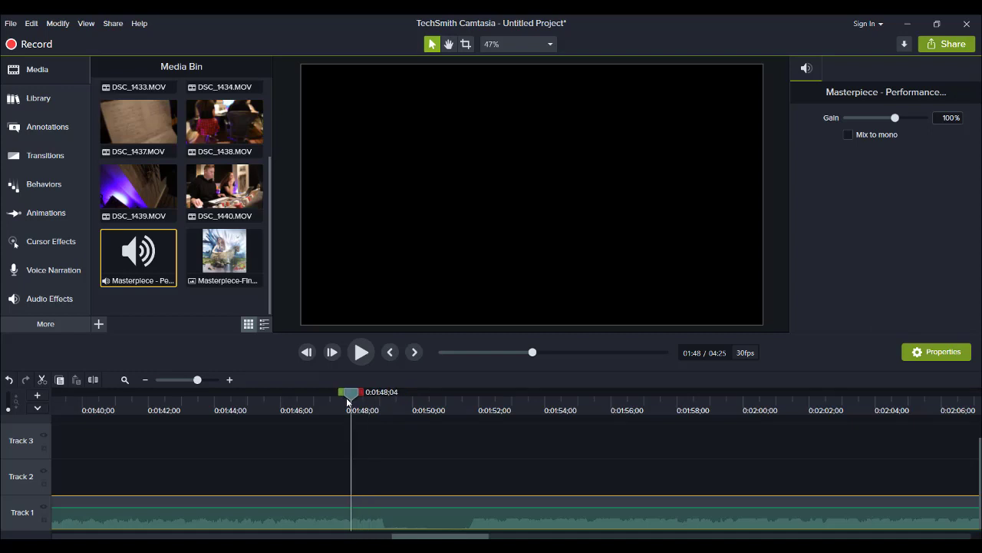
click(284, 476)
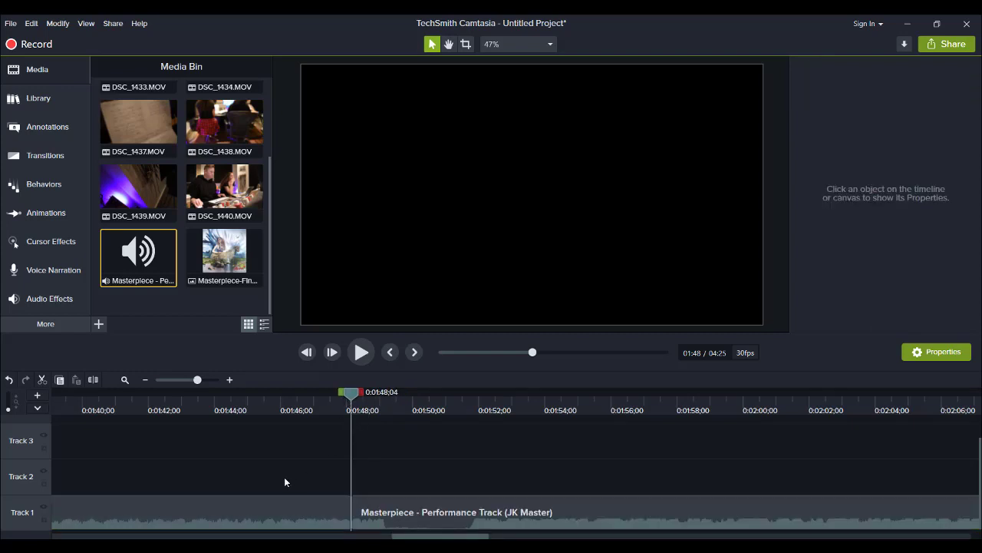
click(289, 513)
key(Delete)
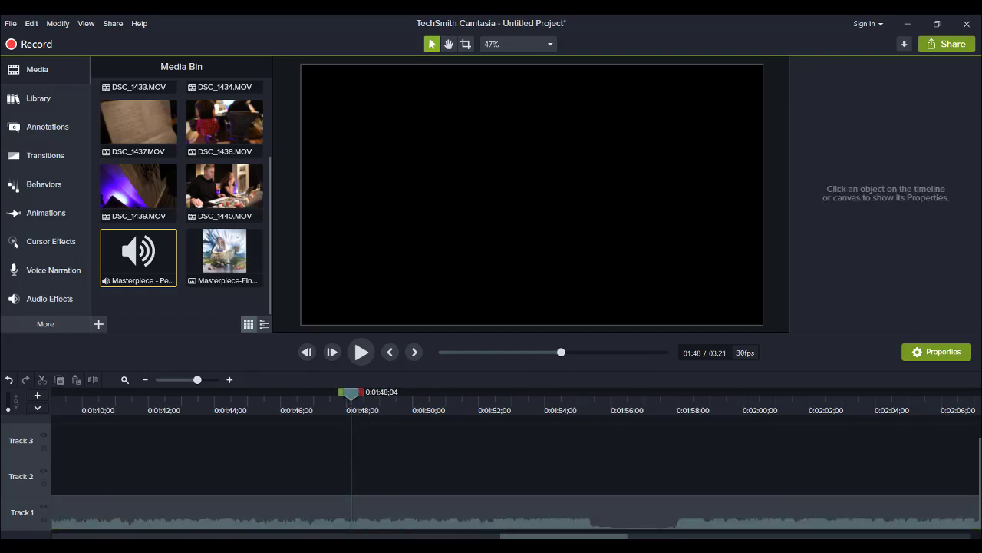
Move the Masterpiece performance audio to start at the end of DSC_1434 and add the Masterpiece-Final image to Track 2 near 0:00:50
drag(559, 537, 447, 516)
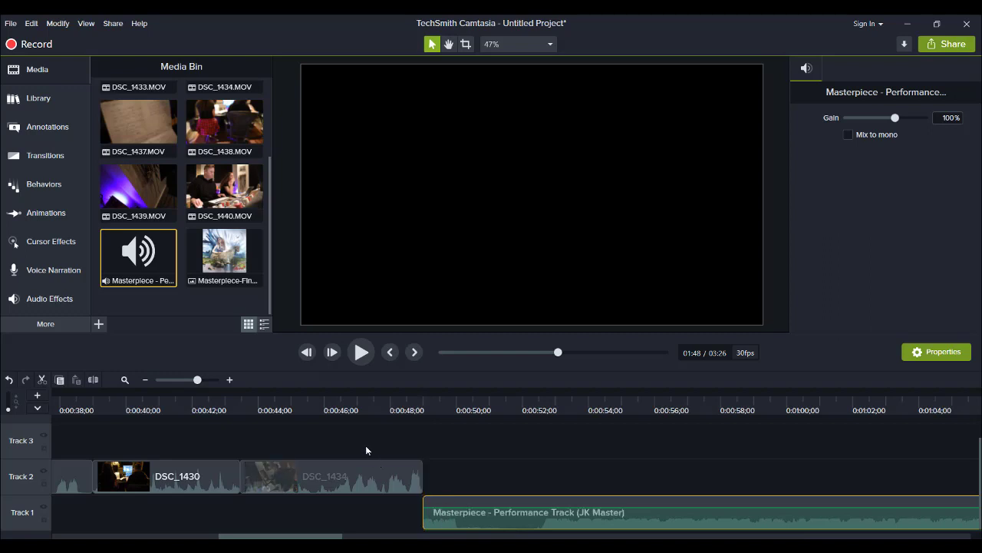
drag(224, 254, 500, 491)
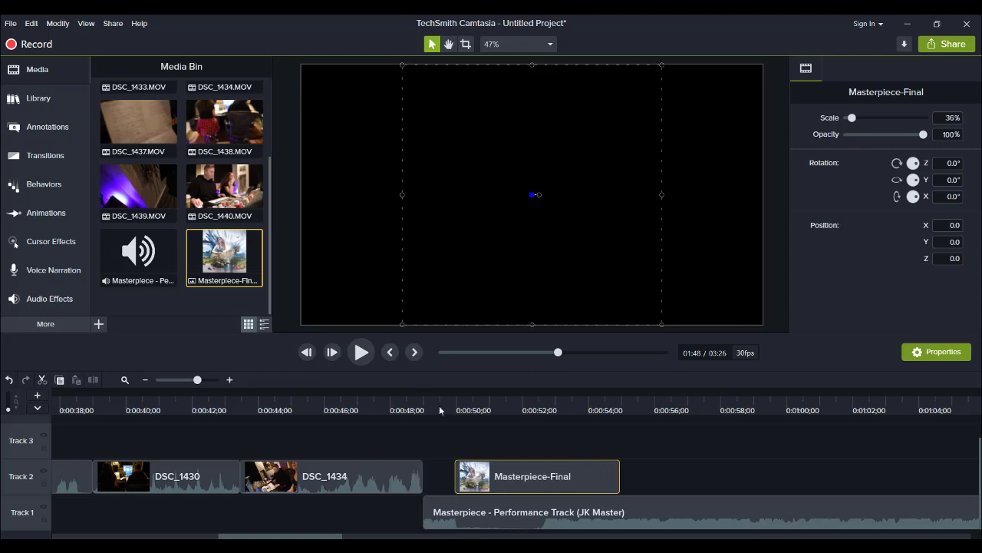
drag(405, 413, 390, 412)
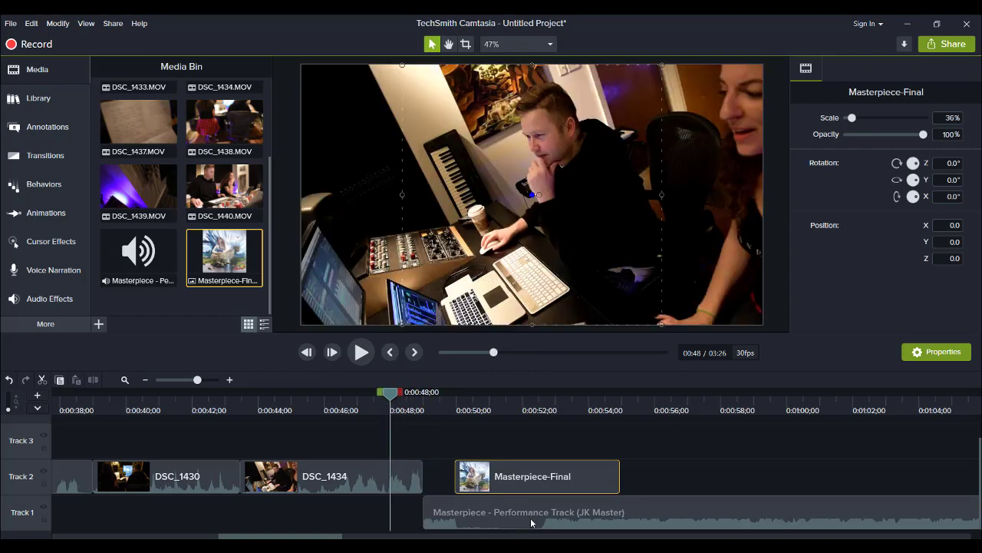
click(529, 514)
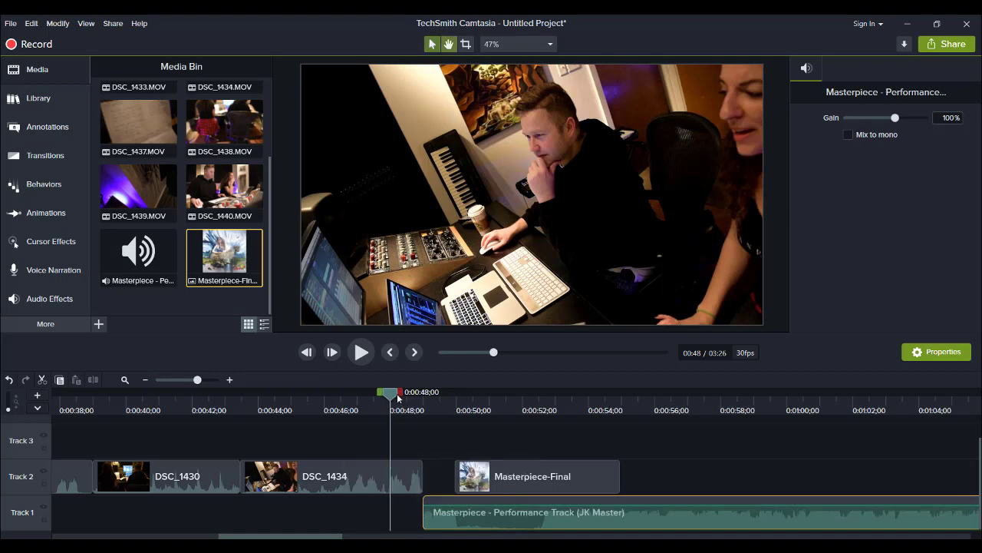
key(space)
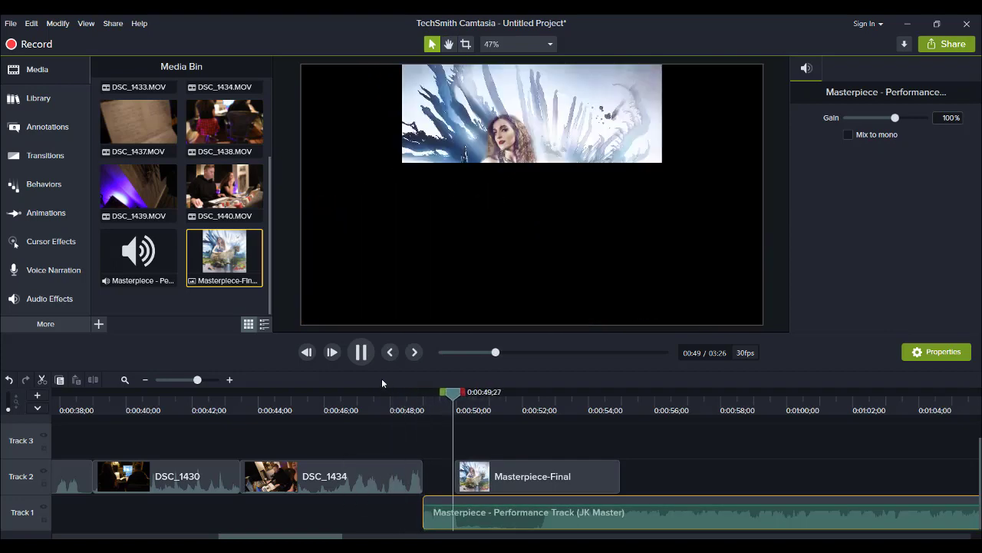
Shift the Masterpiece-Final image on Track 2 to start at about 0:00:53;00, where the music gets loud, checking the timing by playback
drag(502, 476, 575, 481)
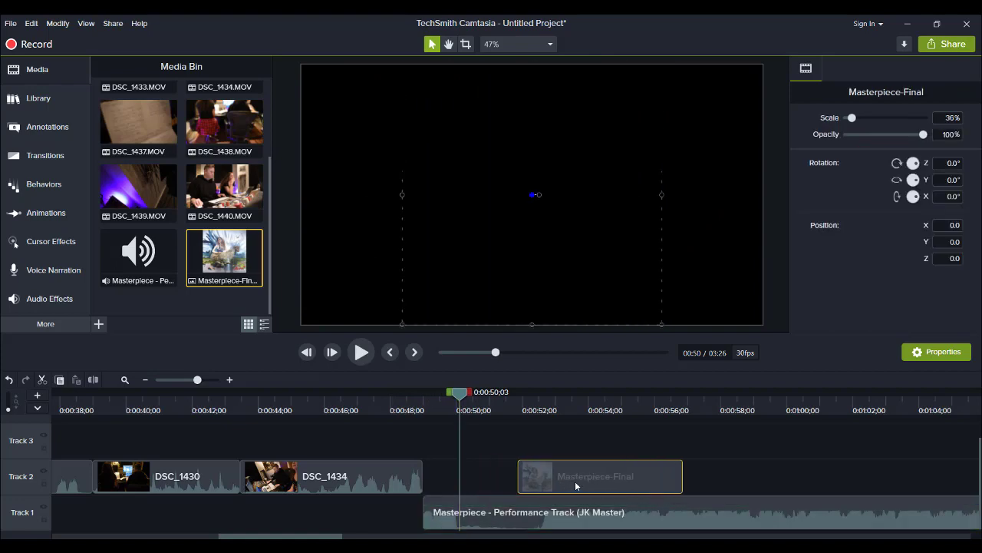
key(ctrl+z)
key(space)
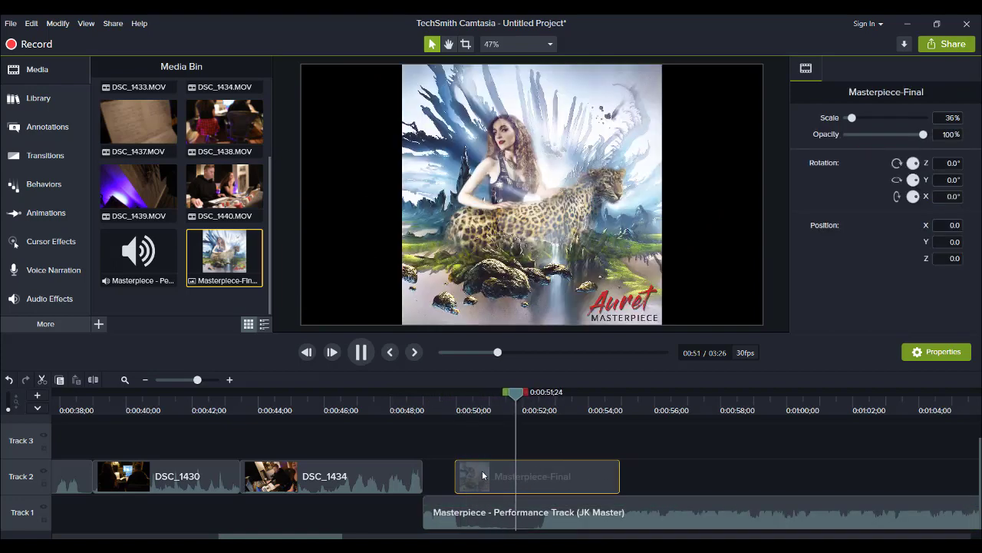
drag(482, 470, 569, 476)
click(535, 411)
key(space)
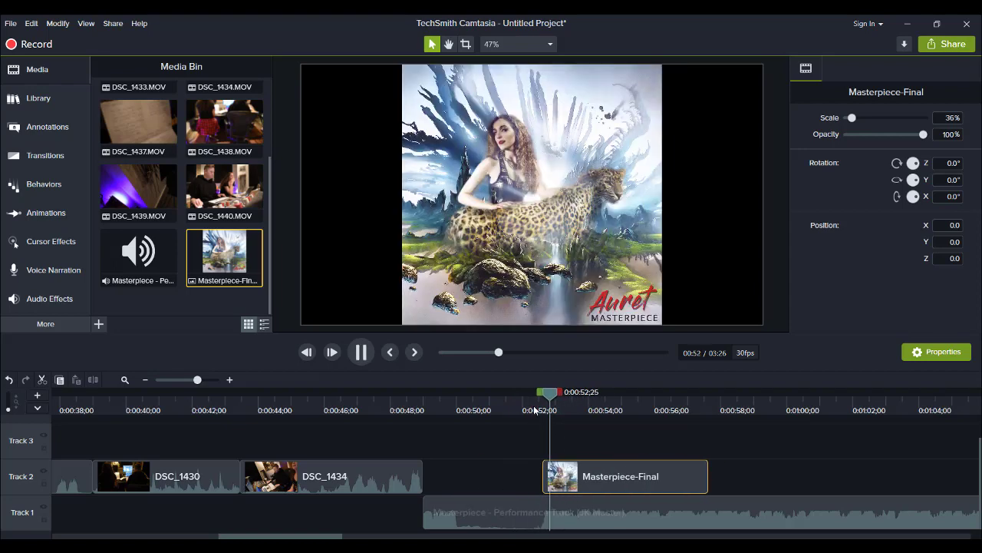
click(553, 461)
drag(581, 473, 573, 476)
click(532, 409)
key(space)
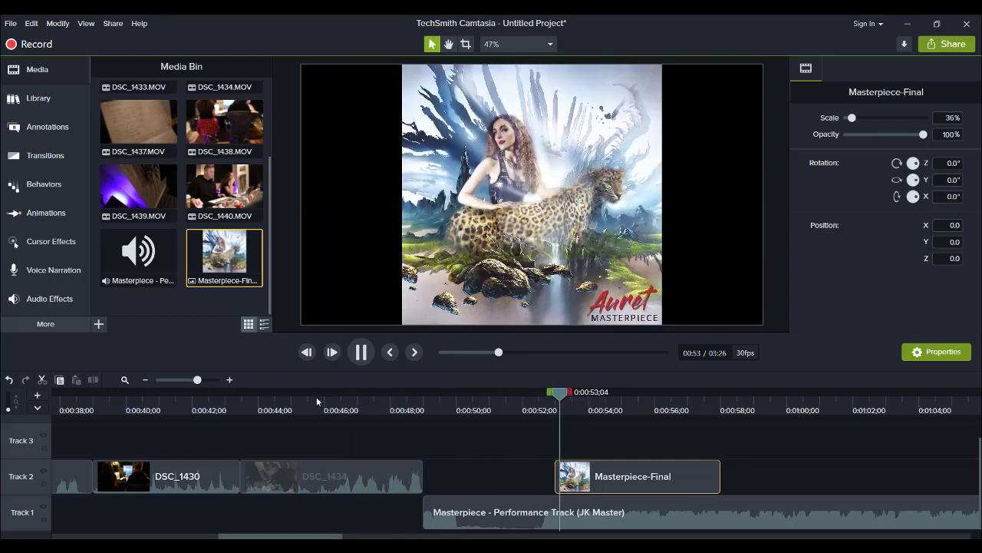
Move the Masterpiece-Final image horizontally on the canvas to X position 268.1, keeping Y at 0.0
click(519, 305)
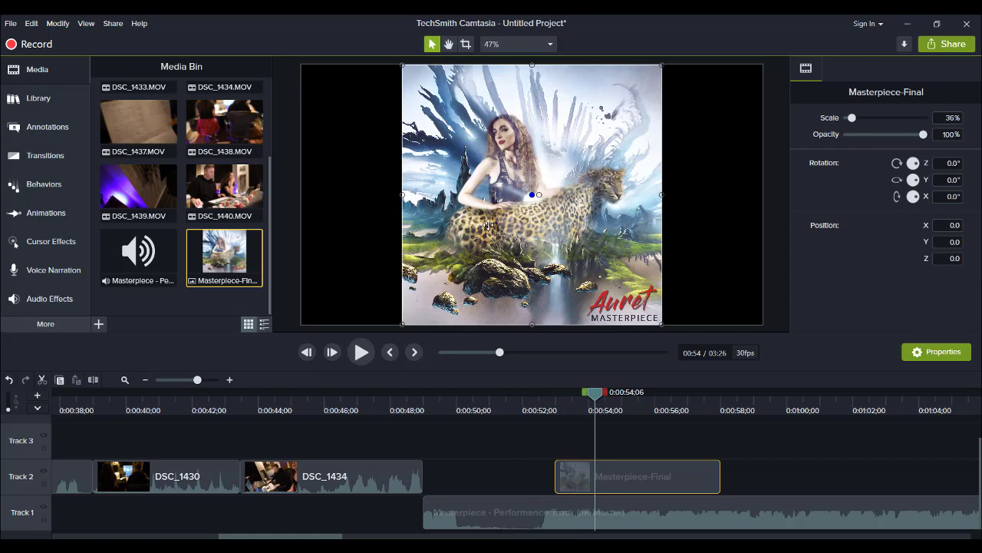
drag(519, 304, 584, 304)
Add a Fade In to the Track 1 music, shorten its ramp to near the clip's start, and play it from 0:00:46;10
click(445, 514)
click(431, 407)
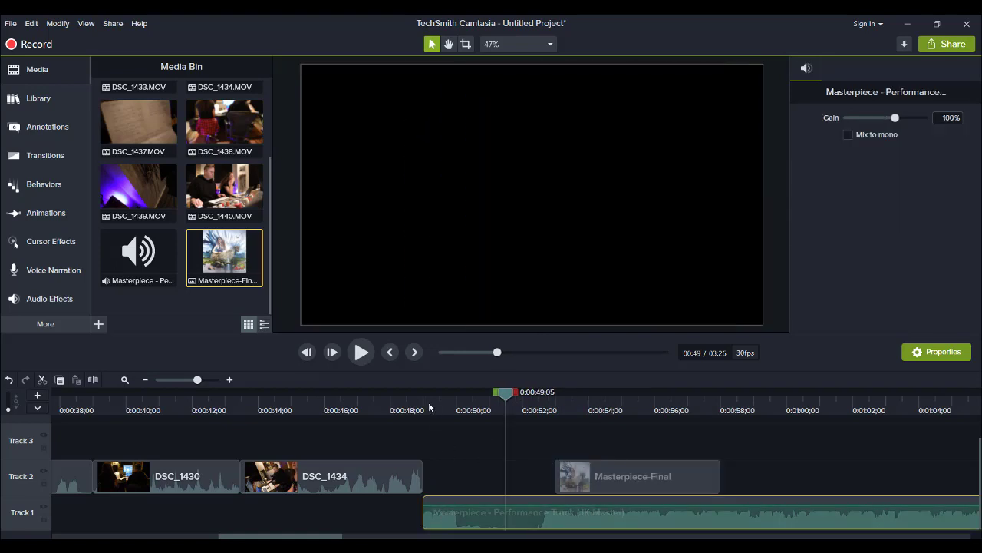
key(space)
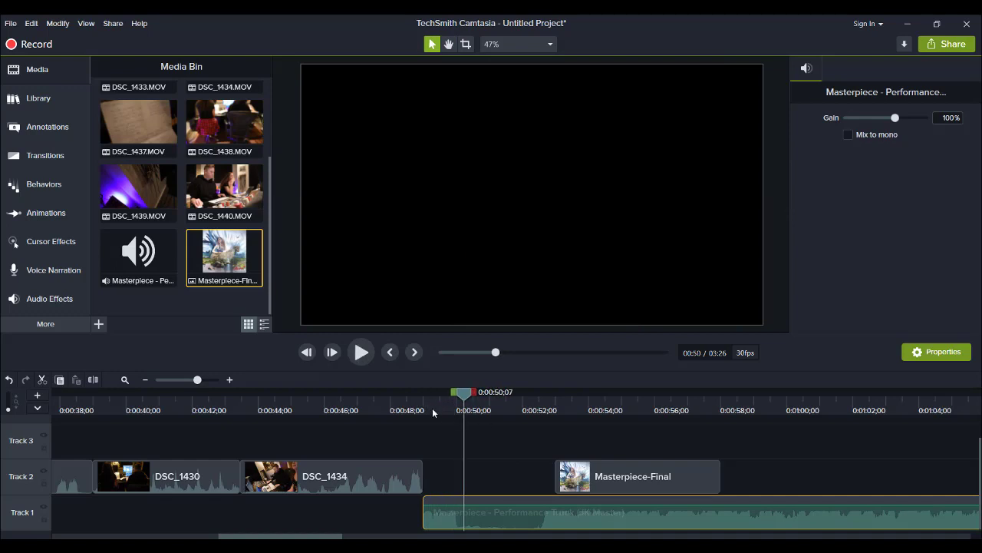
click(420, 413)
key(space)
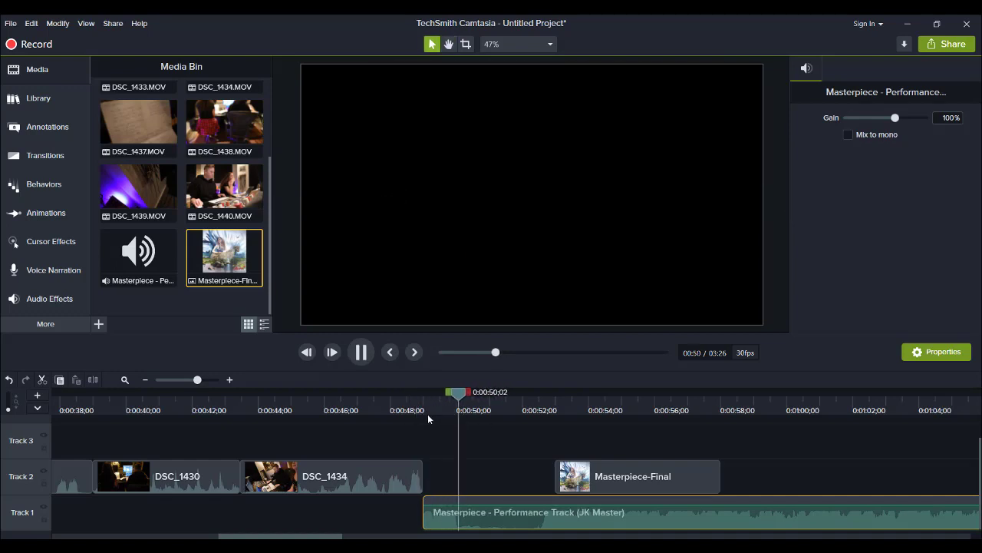
key(space)
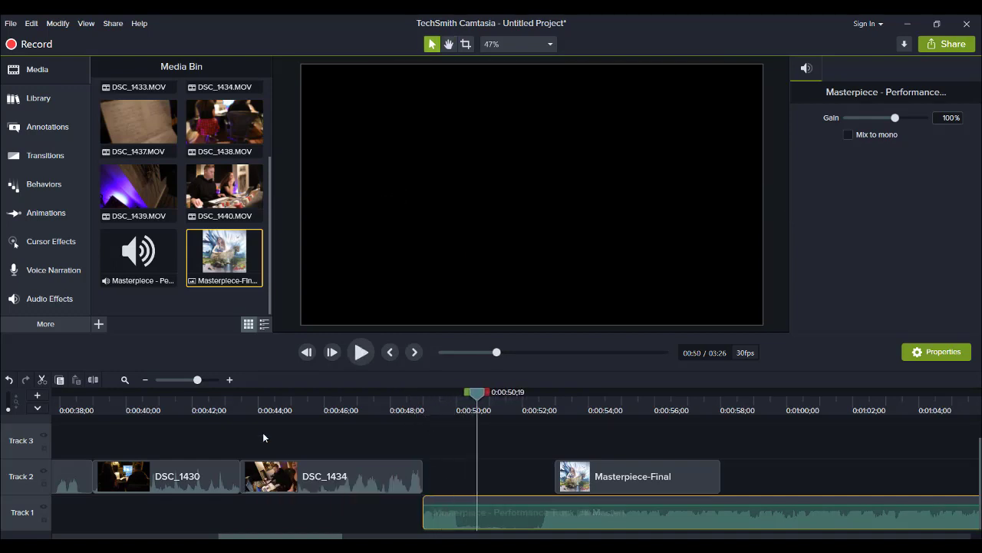
click(47, 303)
drag(146, 184, 453, 527)
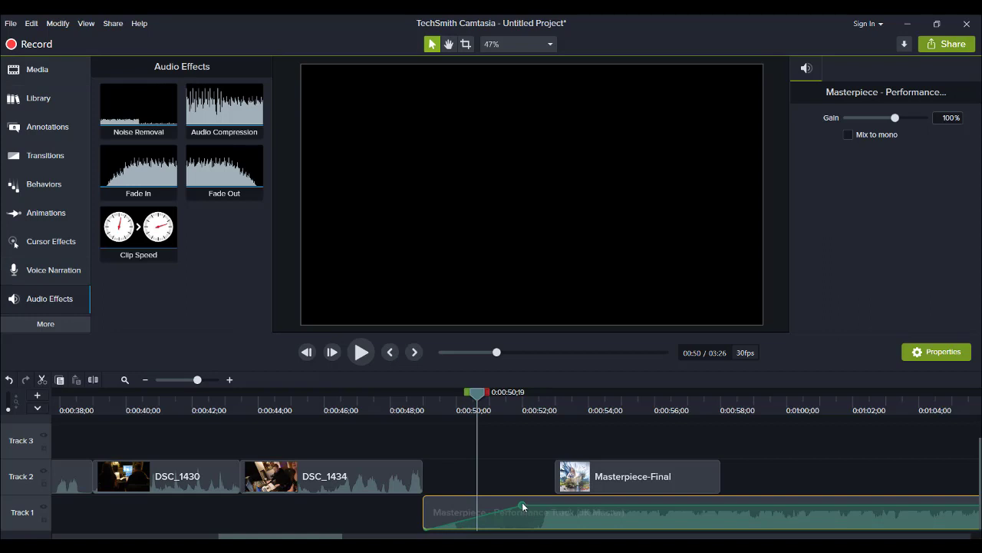
drag(521, 502, 467, 495)
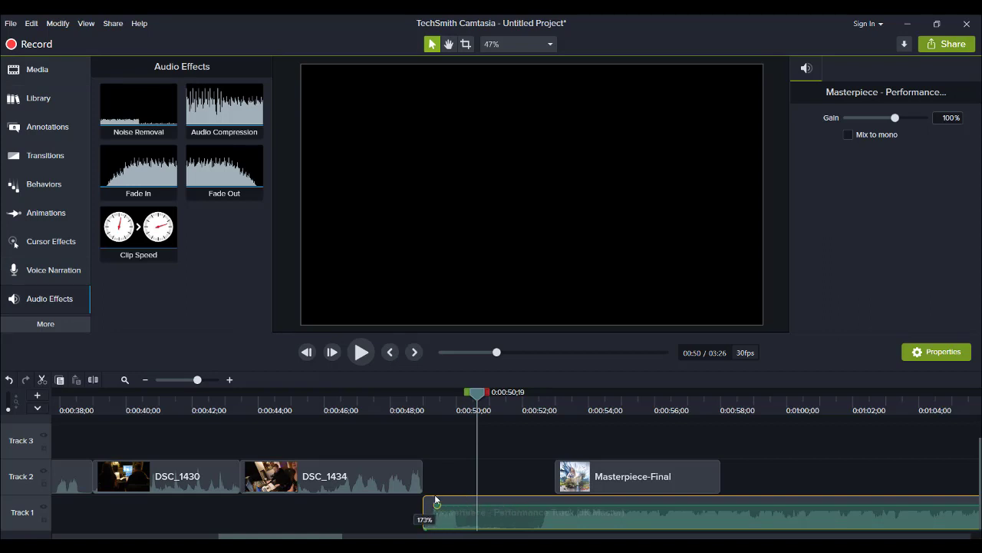
click(336, 401)
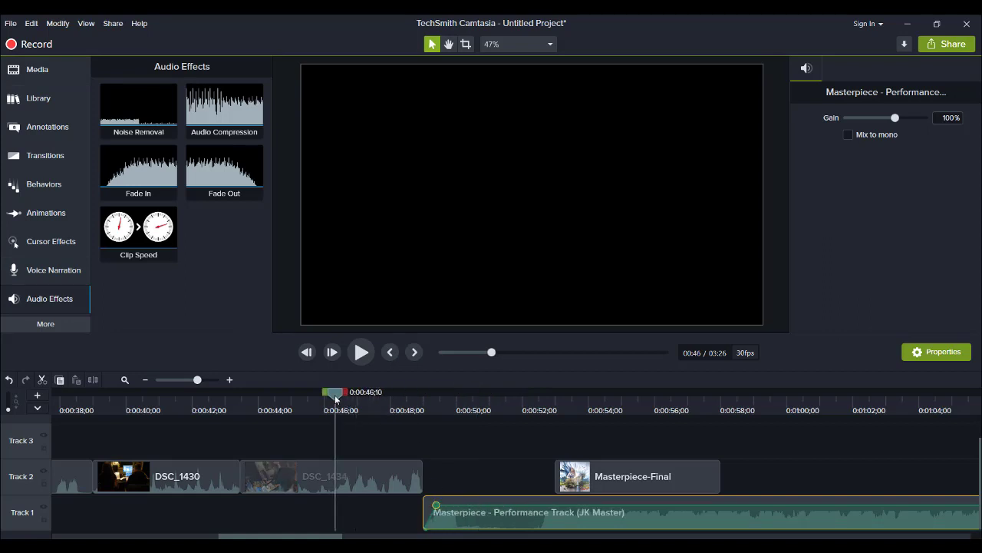
key(XF86AudioRaiseVolume)
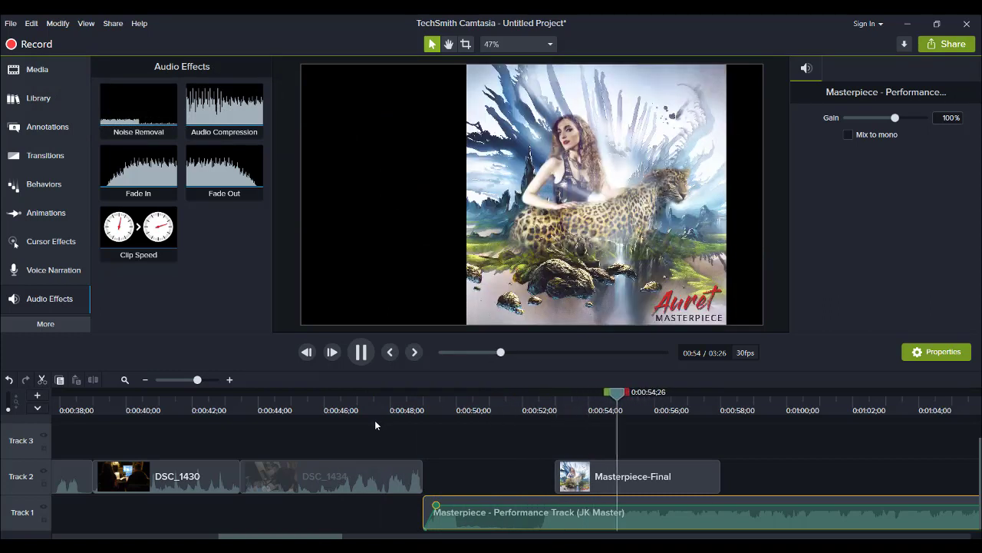
Play the music through to its second quiet passage, split the audio at 0:01:16;12 and delete the part after the cut
drag(315, 536, 374, 537)
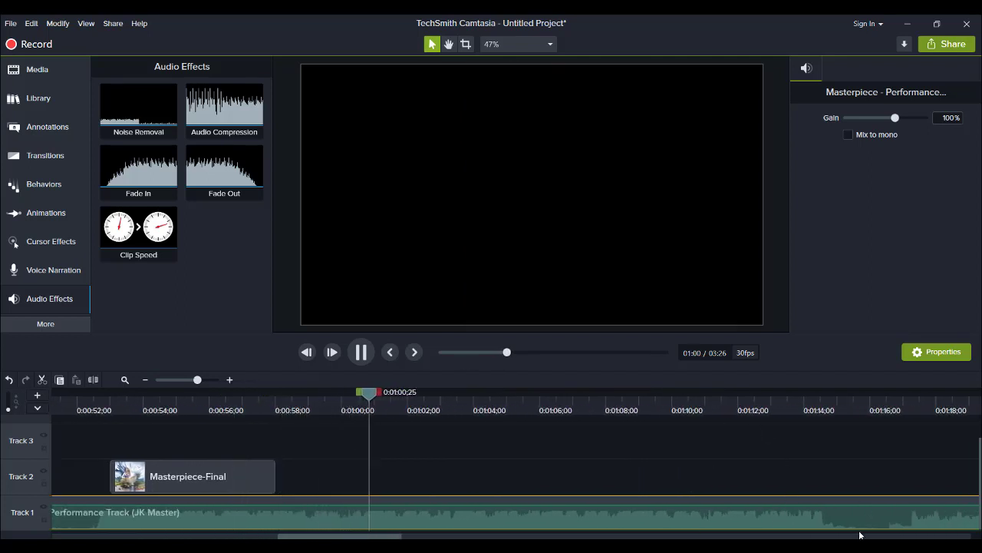
click(360, 352)
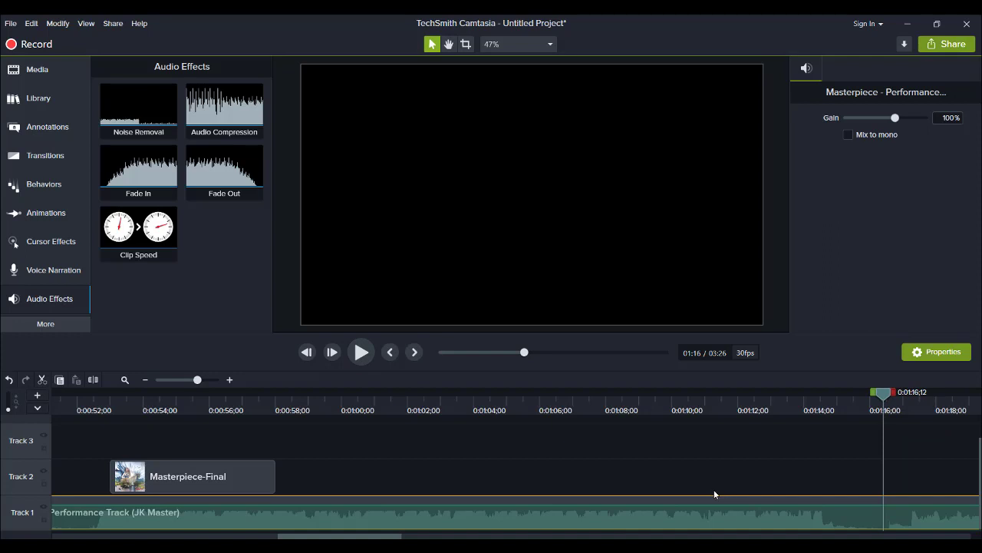
key(s)
click(937, 518)
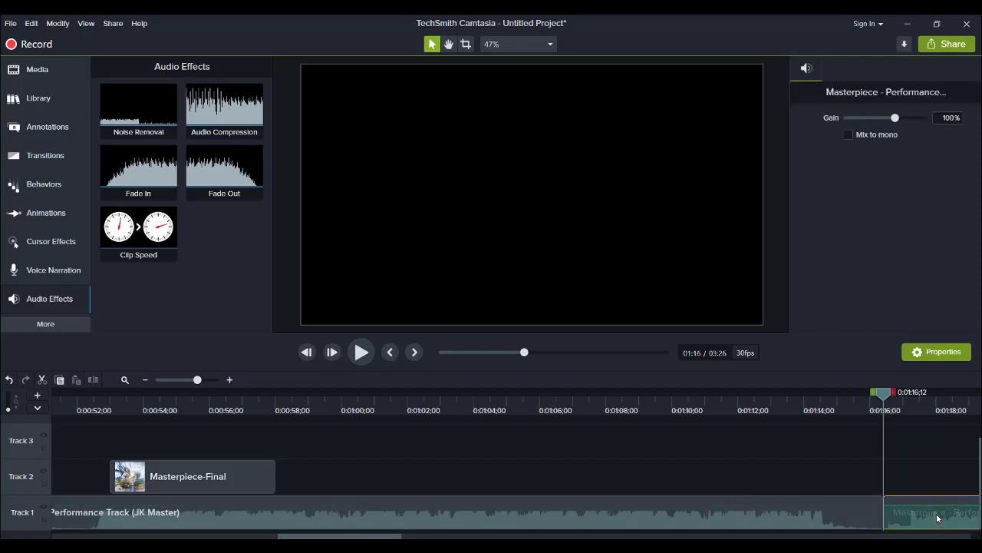
key(Delete)
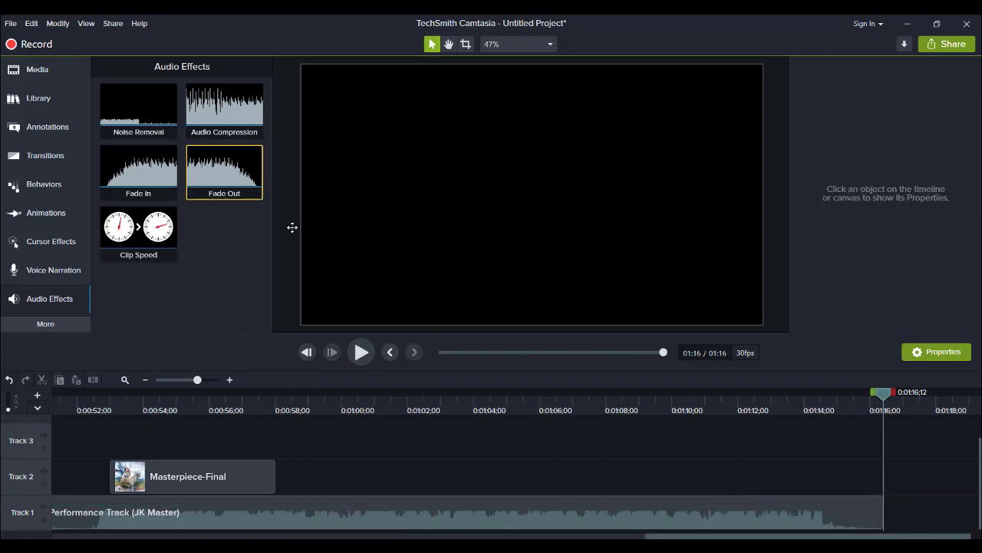
Add a Fade Out to the Track 1 music, shorten its ramp to near the clip's end, and play the ending
drag(293, 228, 866, 522)
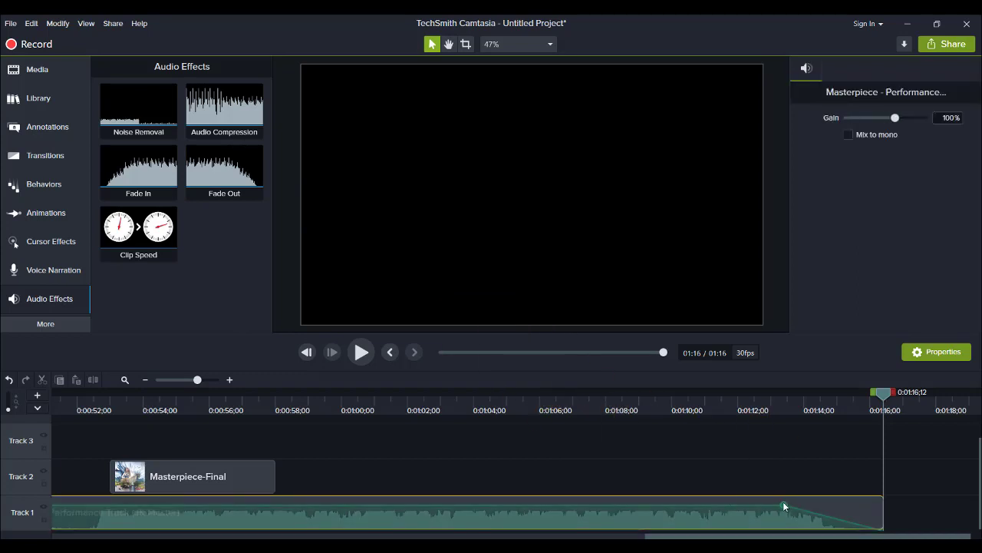
drag(784, 504, 837, 510)
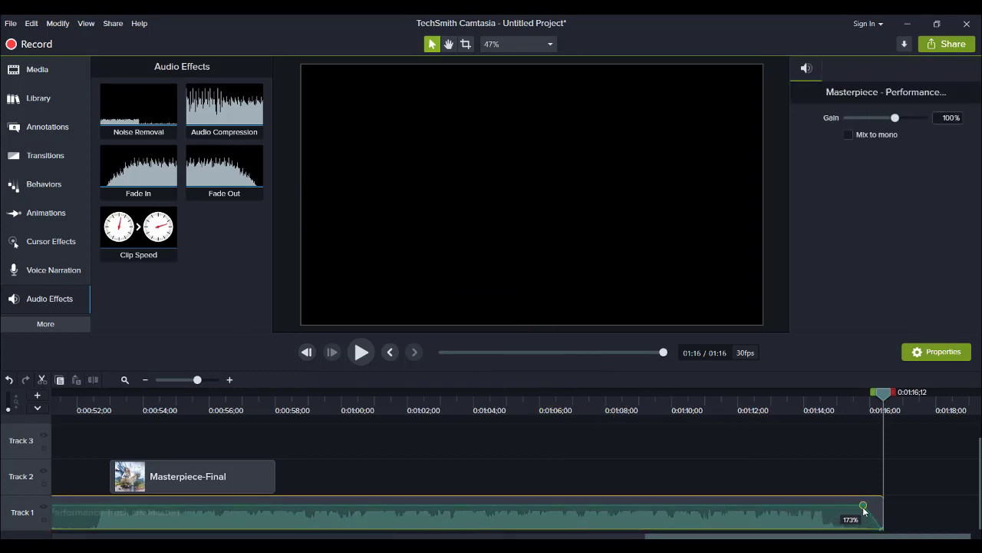
click(800, 405)
key(space)
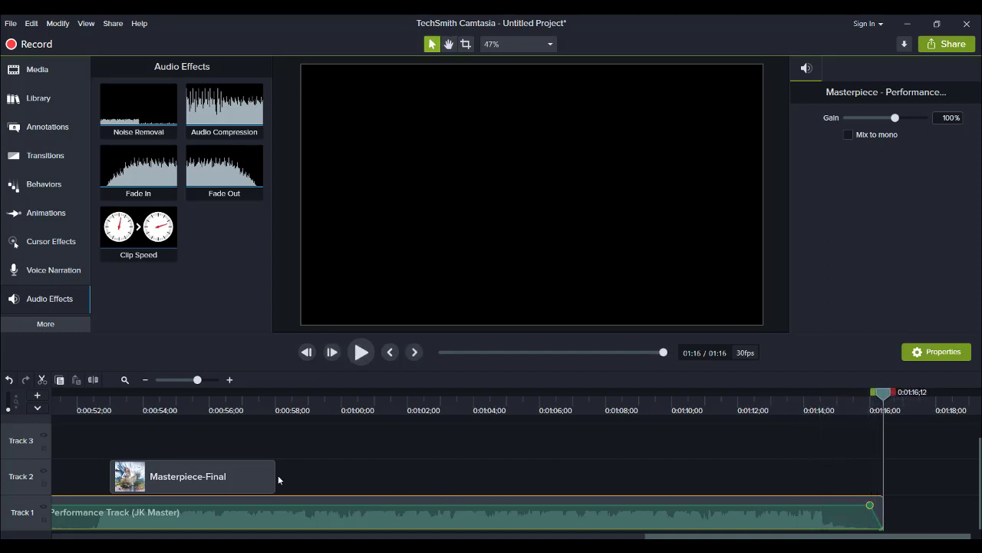
Extend the Masterpiece-Final image on Track 2 to end together with the music at 0:01:16;12
drag(275, 476, 881, 482)
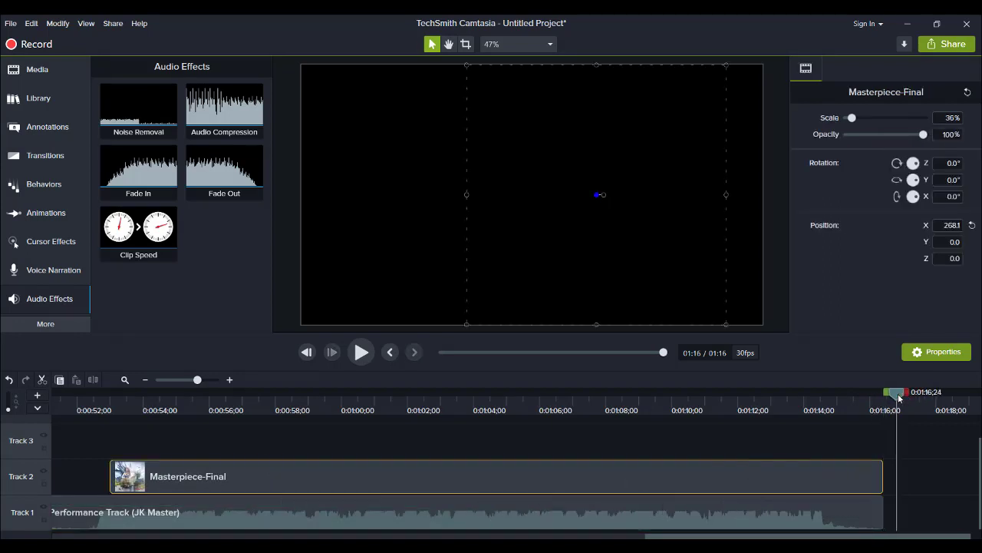
click(145, 382)
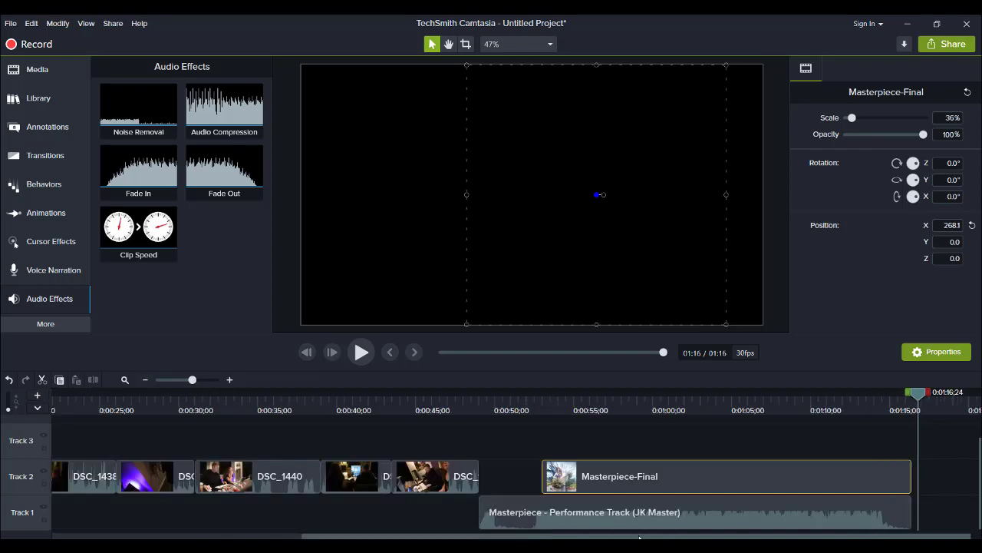
Add a Fade through black transition to the start of DSC_1437 on Track 2 and play the opening from 0:00:00;00
drag(640, 537, 126, 537)
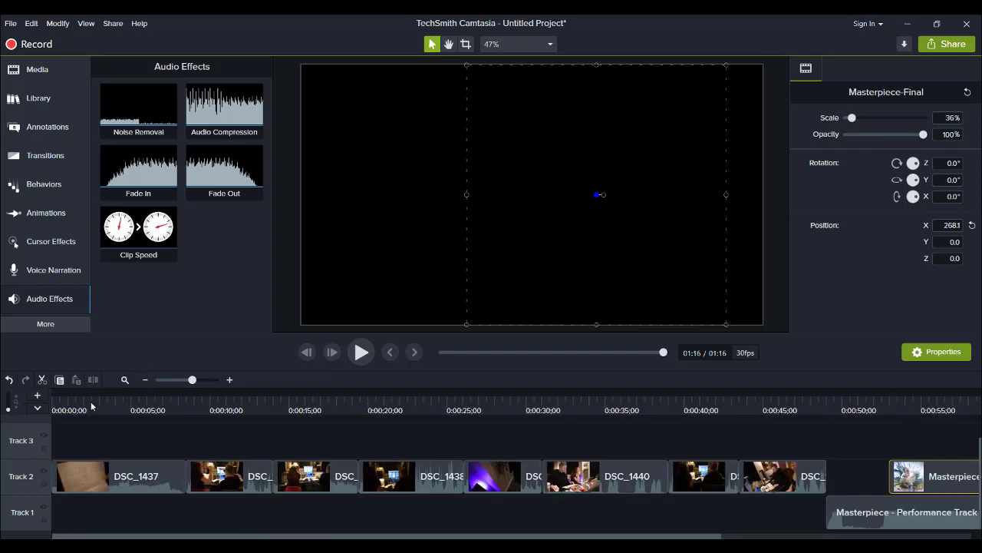
click(58, 406)
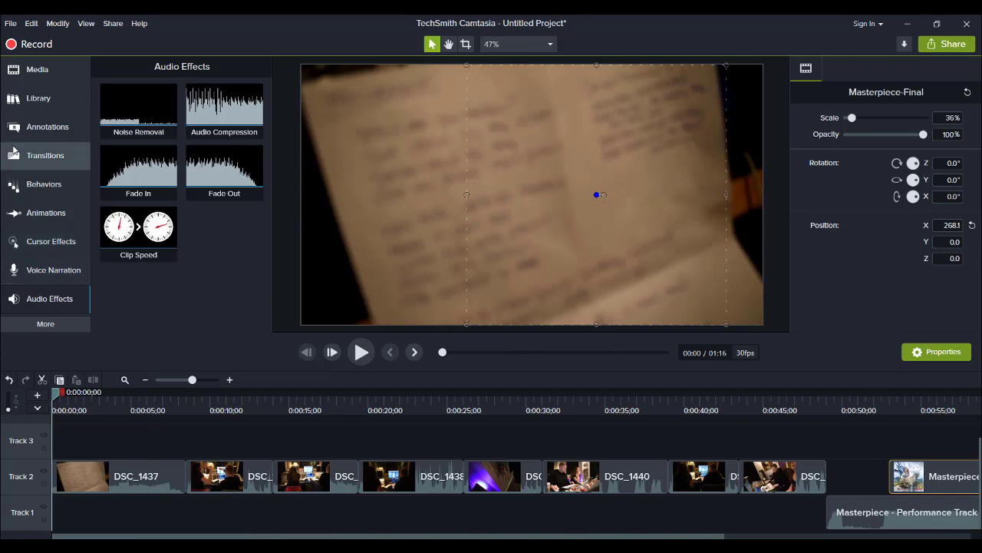
click(32, 156)
drag(217, 146, 57, 476)
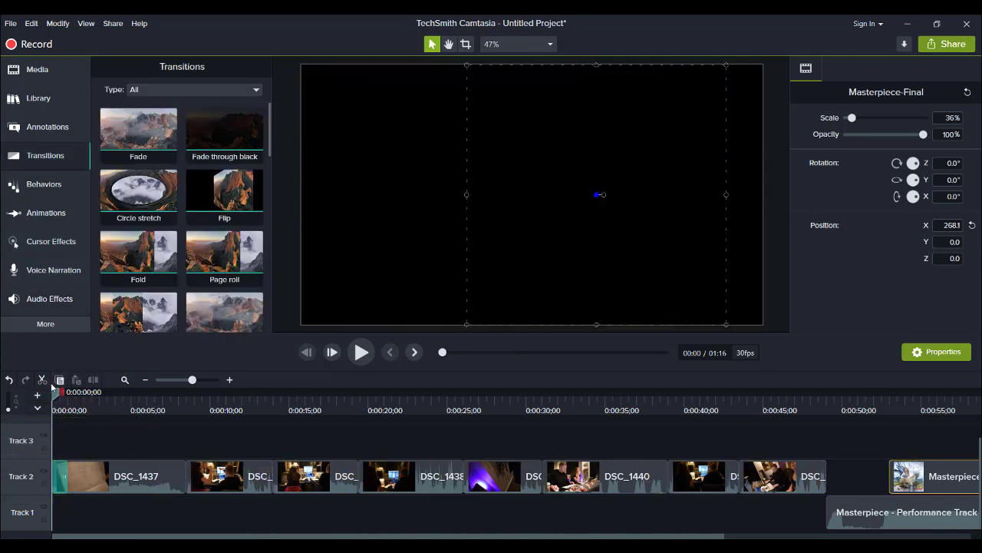
key(space)
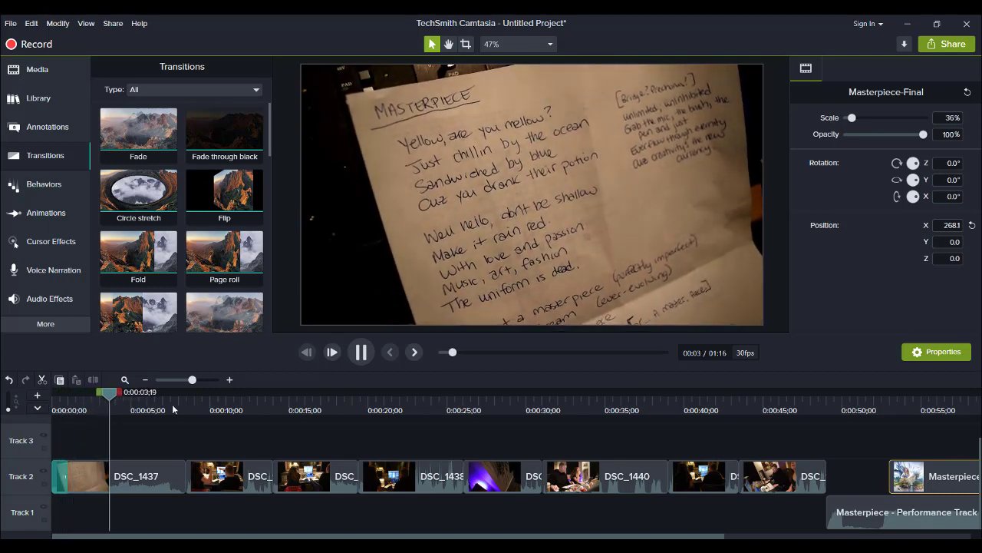
key(space)
Add Fade through black transitions at the cuts between the first and second and the second and third clips on Track 2
click(178, 465)
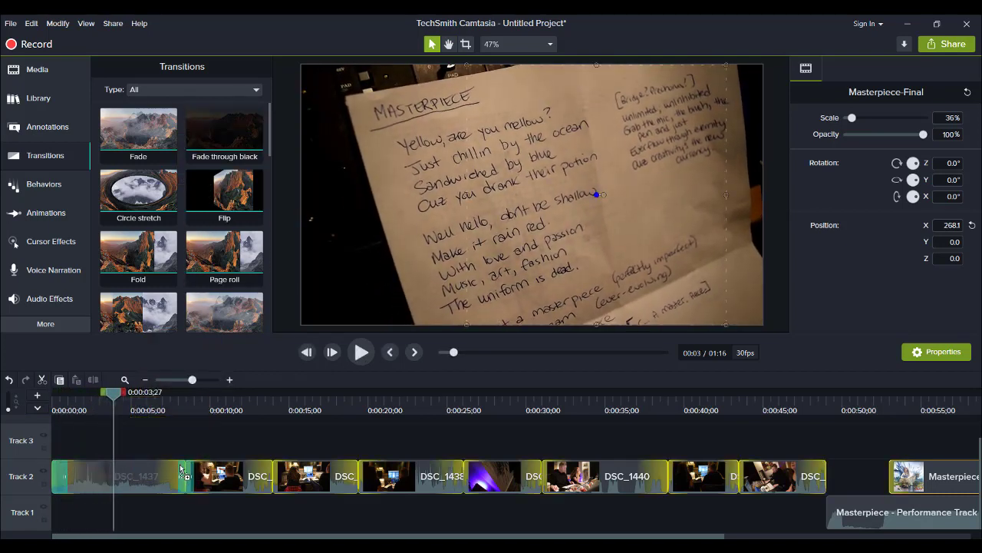
drag(224, 132, 273, 476)
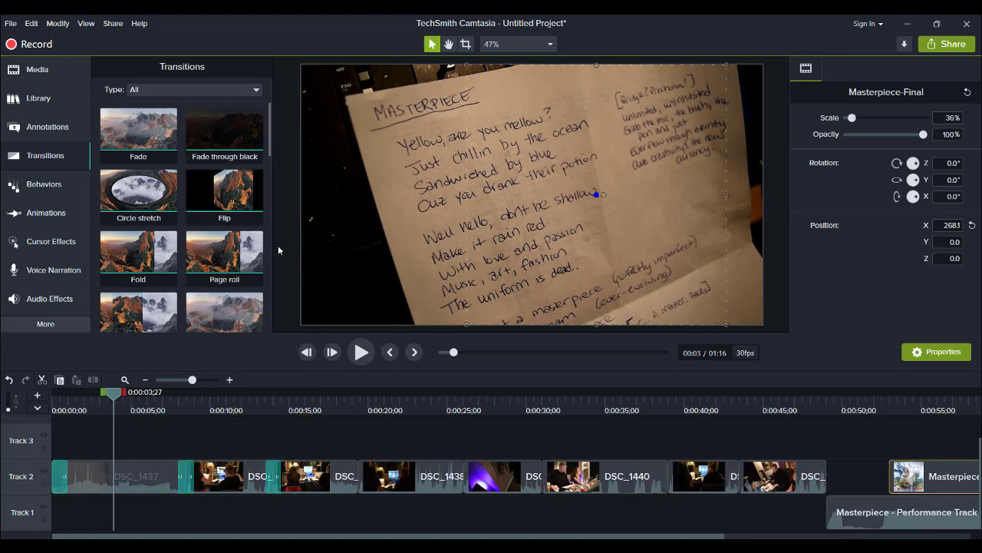
Add Fade through black transitions at the remaining cuts between the Track 2 clips and at the end of the last clip
drag(209, 114, 358, 476)
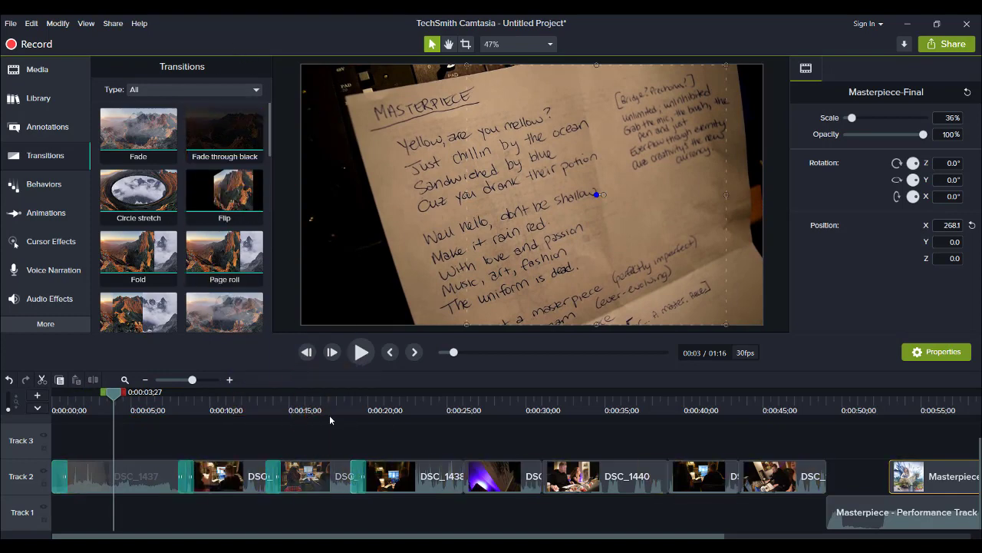
drag(214, 125, 463, 476)
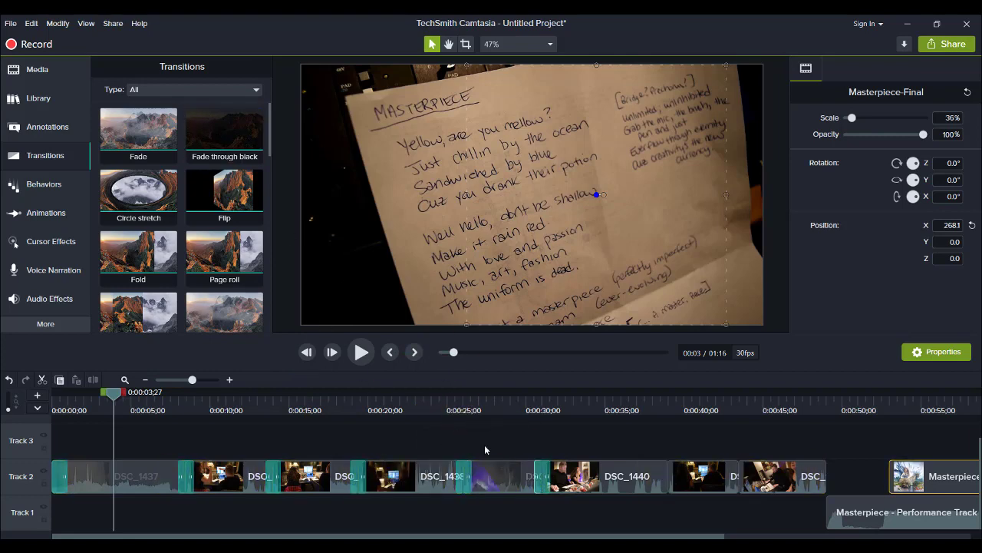
drag(219, 129, 657, 469)
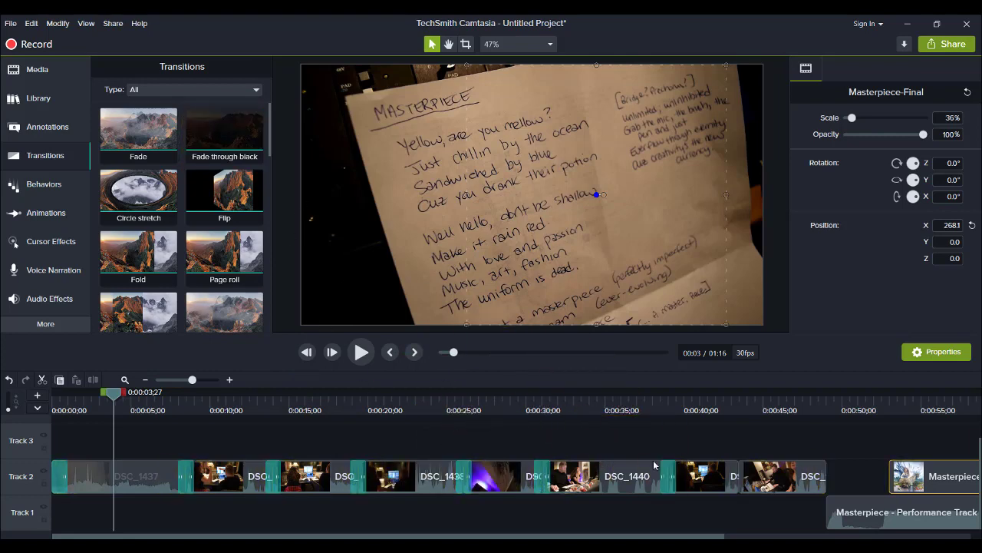
drag(205, 123, 737, 475)
drag(205, 127, 829, 472)
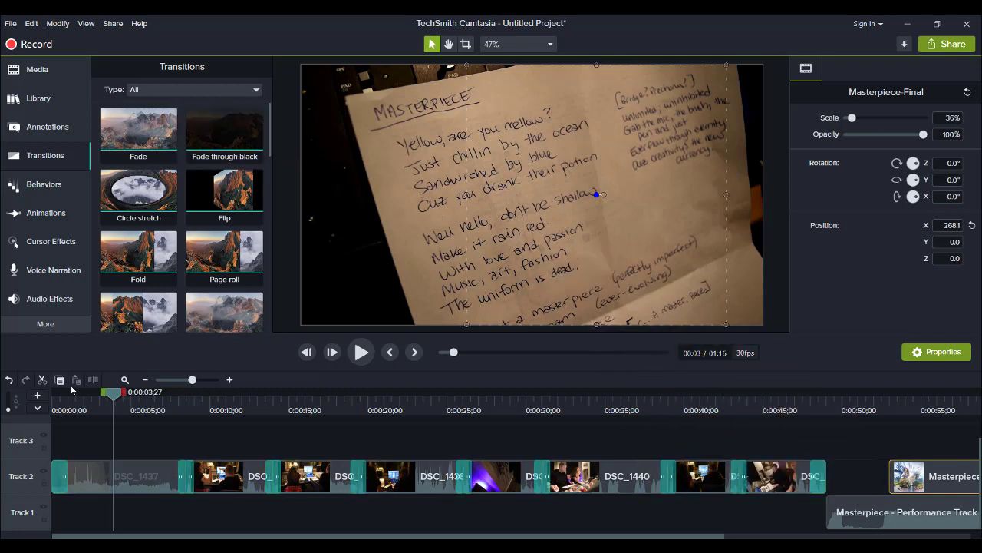
Play the sequence from the start to the end of the last video clip to review the transitions
drag(58, 410, 3, 386)
key(space)
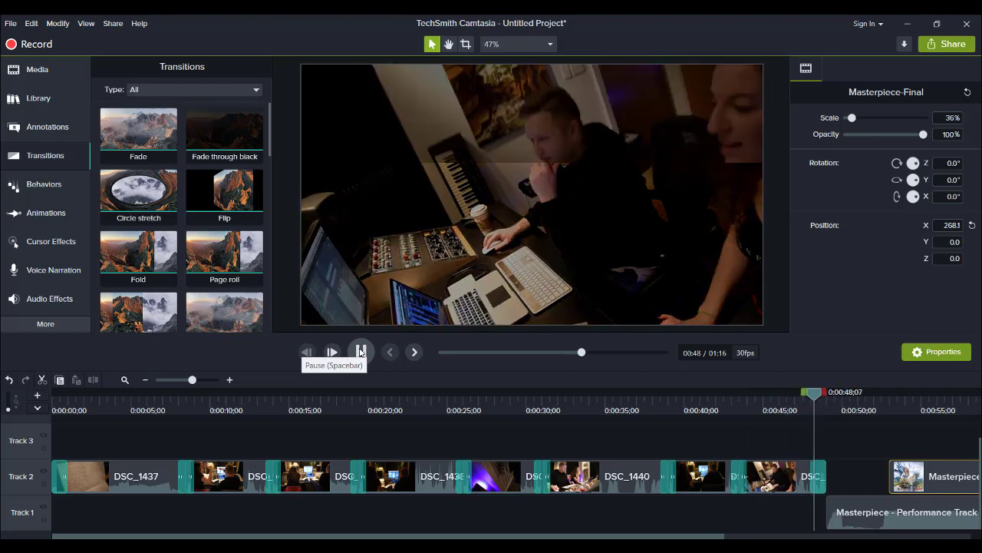
click(361, 352)
Remove the transition at the end of the last Track 2 video clip and play back from 0:45 through the gap
click(818, 477)
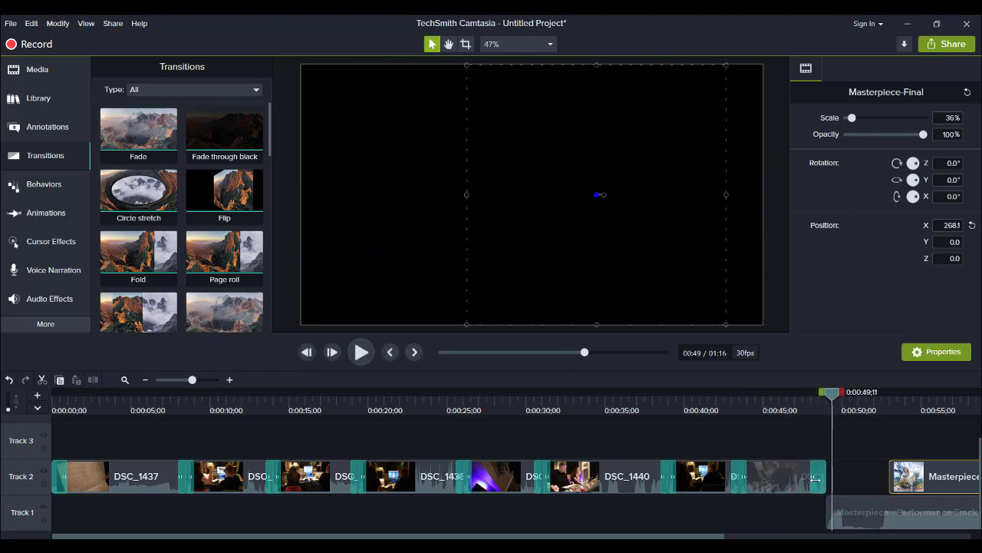
click(822, 494)
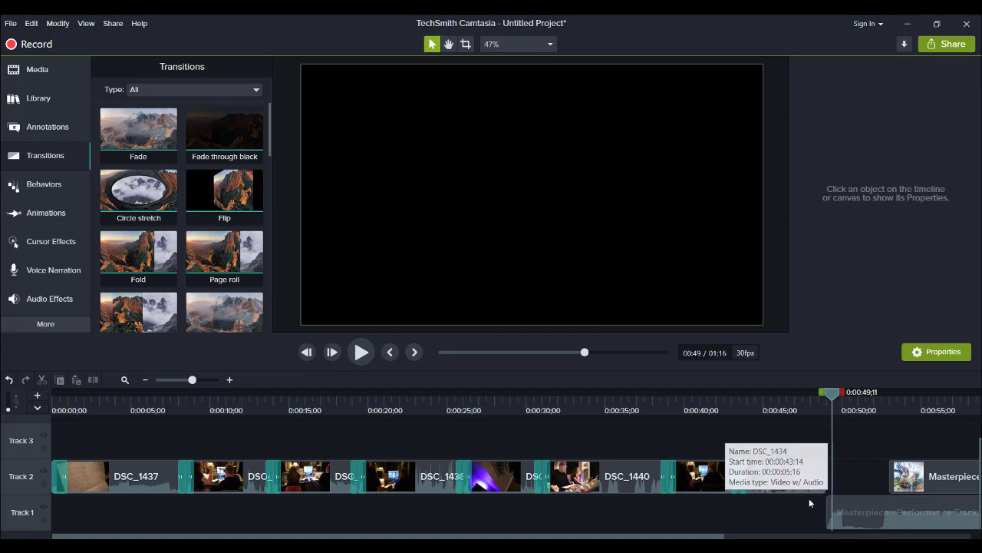
click(769, 404)
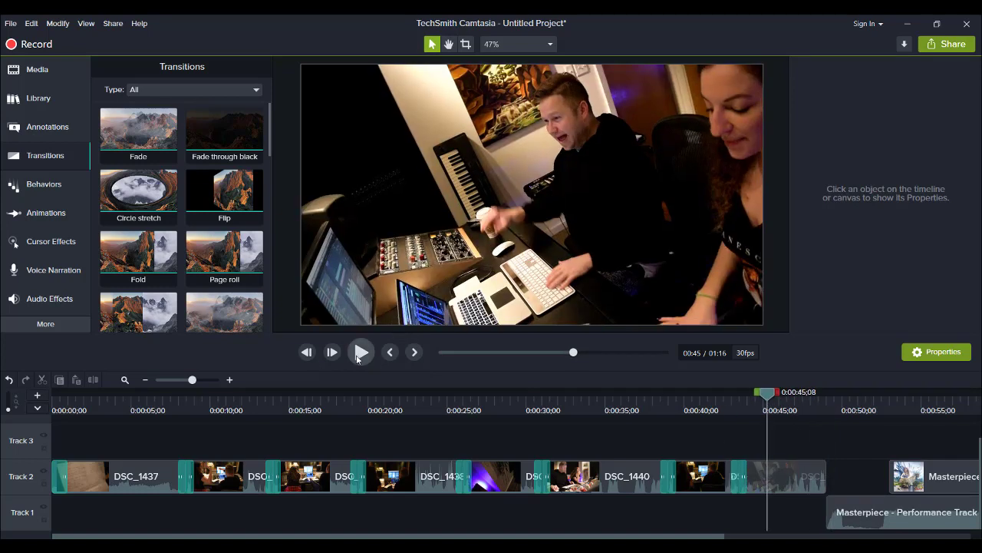
click(361, 351)
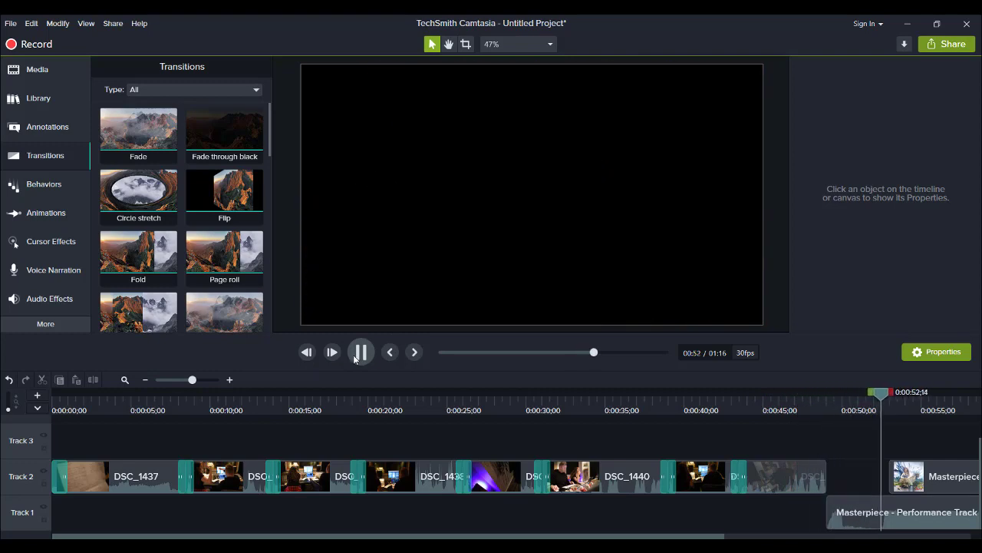
click(360, 353)
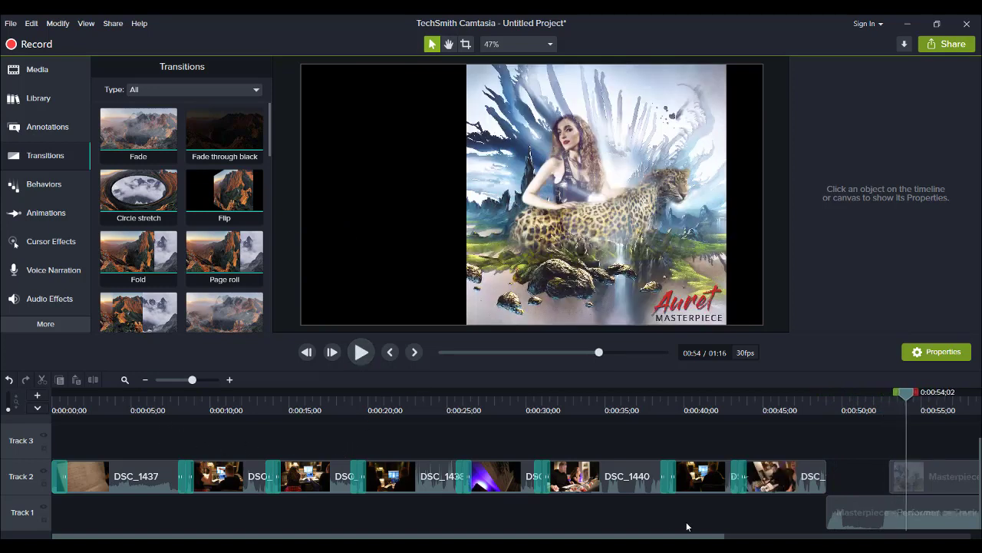
Play back the gap after the last video clip from 0:49 until the Masterpiece-Final image appears
click(851, 400)
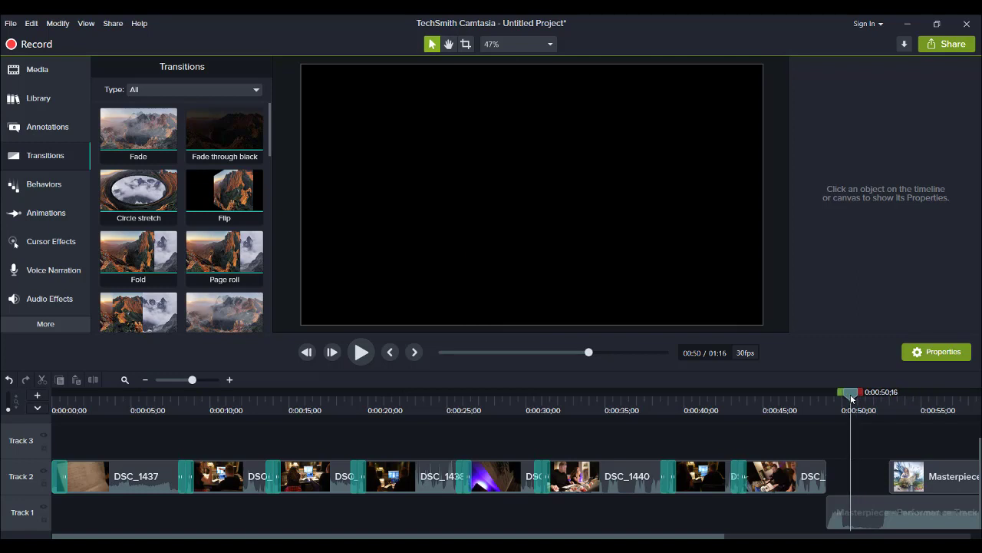
drag(857, 398, 834, 405)
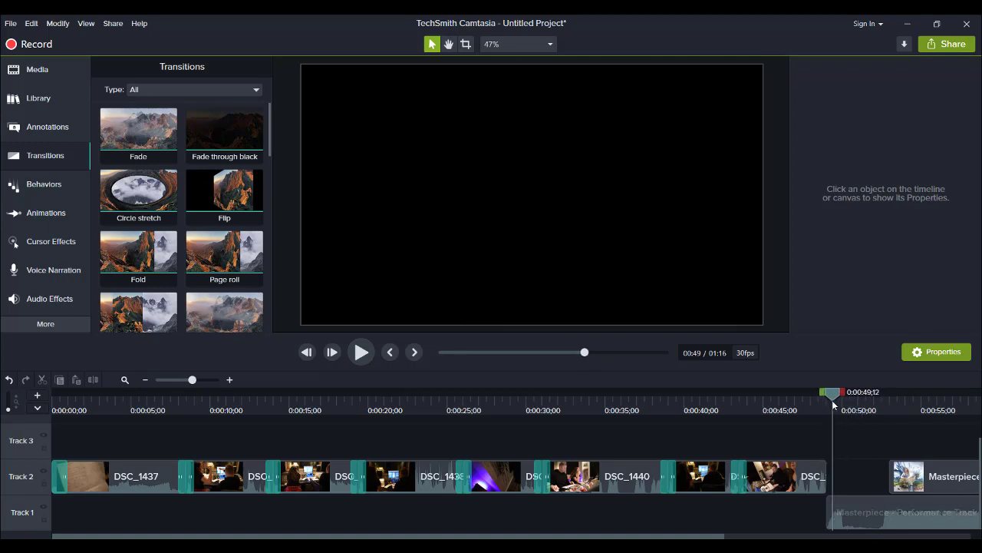
click(360, 353)
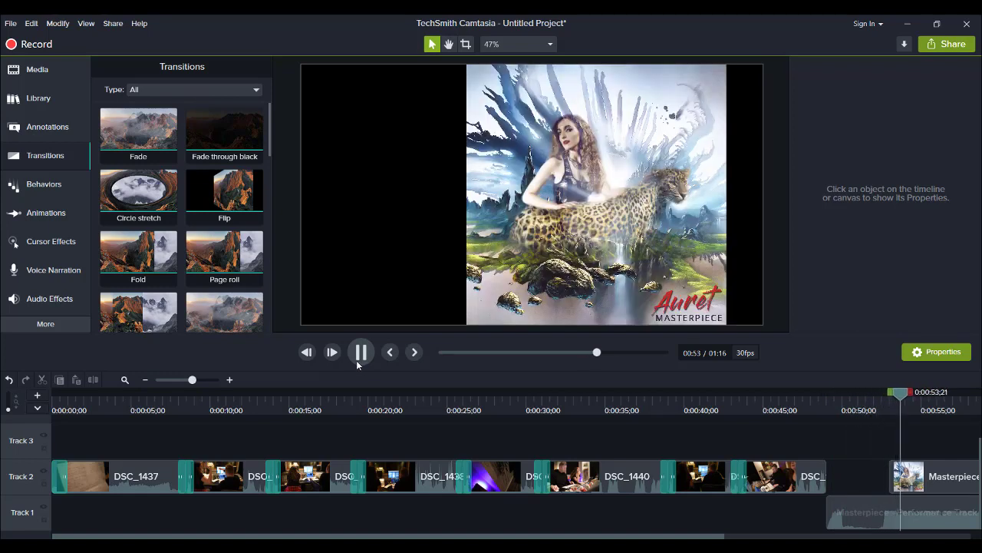
click(357, 363)
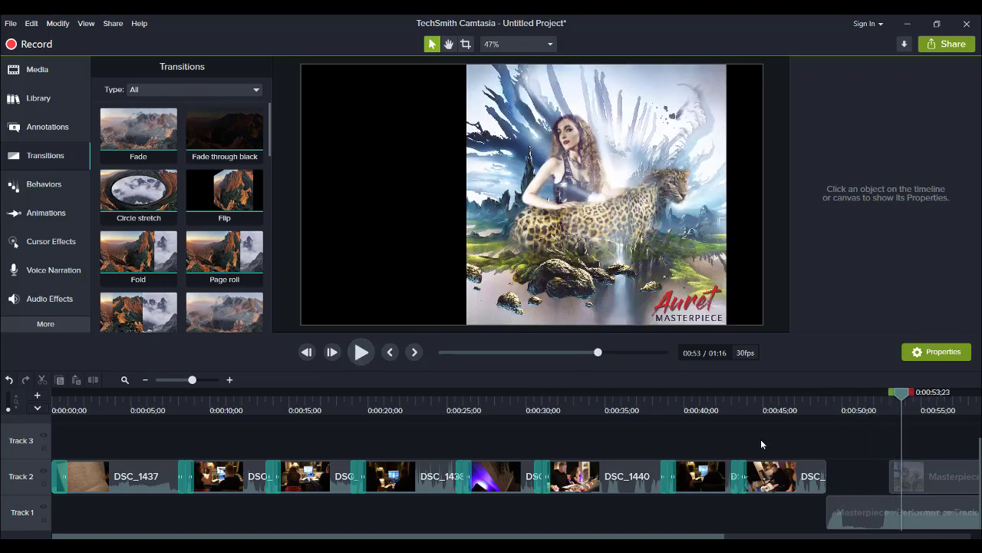
Apply the Pop Up behavior to the Masterpiece-Final image on Track 2 and preview it from just before the image
click(41, 192)
drag(221, 230, 936, 460)
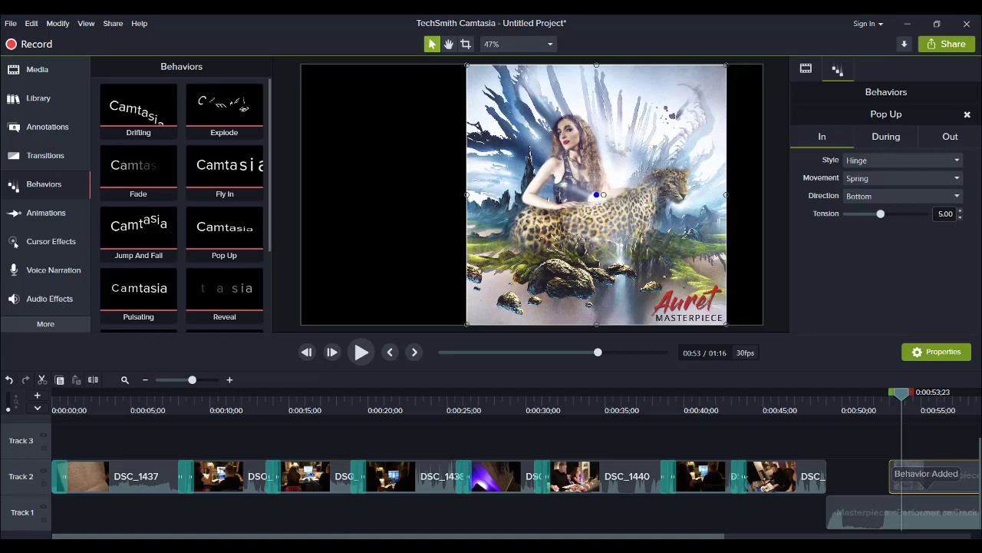
drag(348, 536, 595, 536)
click(537, 403)
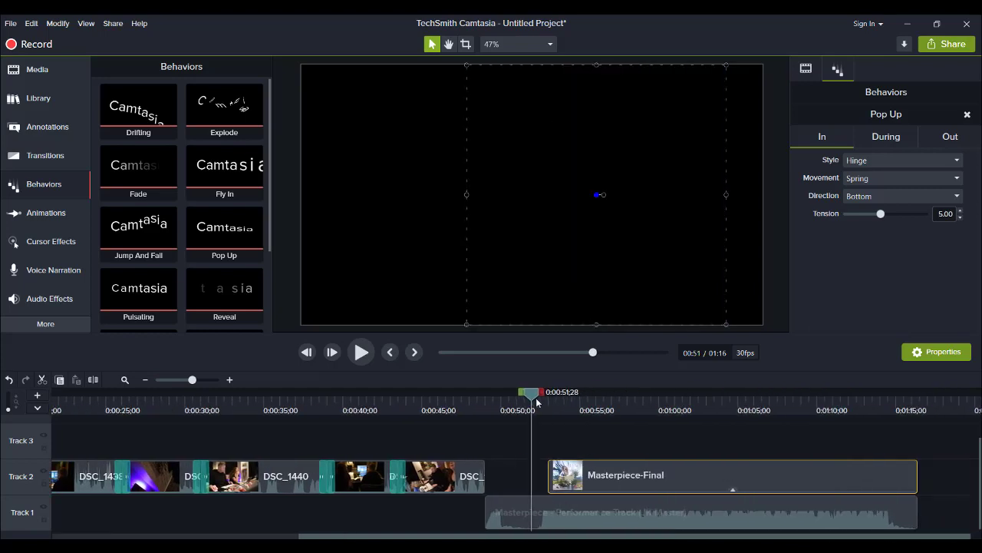
click(362, 352)
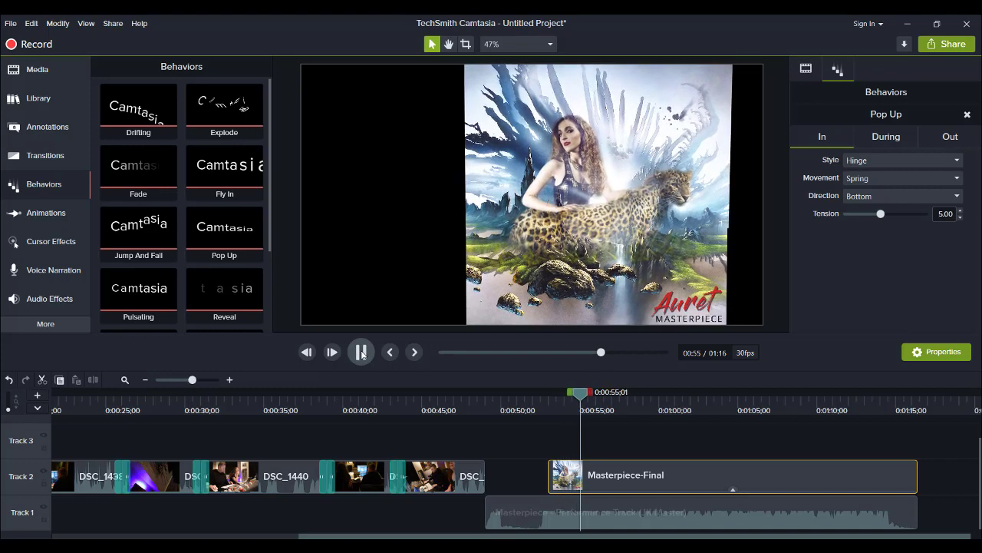
click(362, 353)
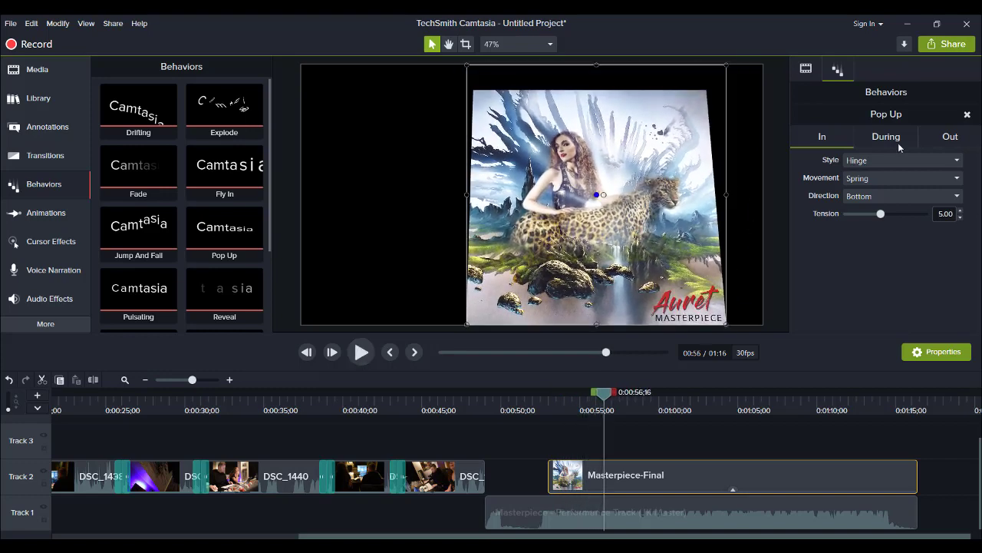
Set both the During and Out styles of the image's Pop Up behavior to None
click(886, 138)
click(902, 159)
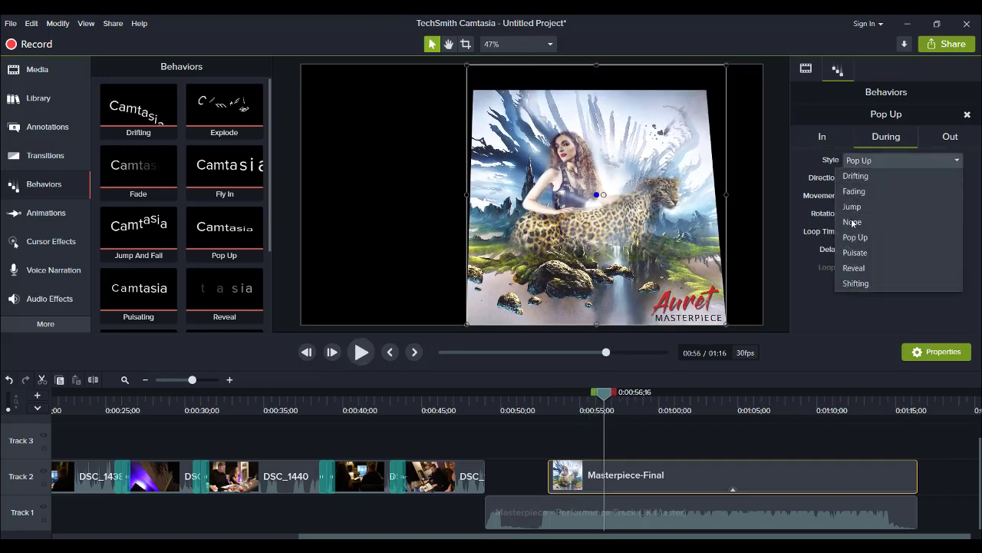
click(889, 192)
click(947, 137)
click(902, 159)
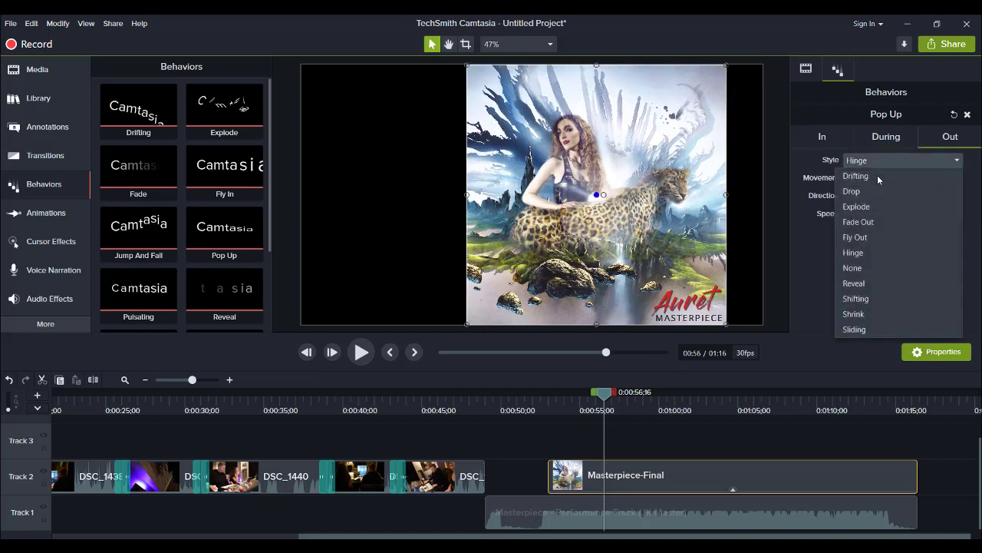
click(858, 270)
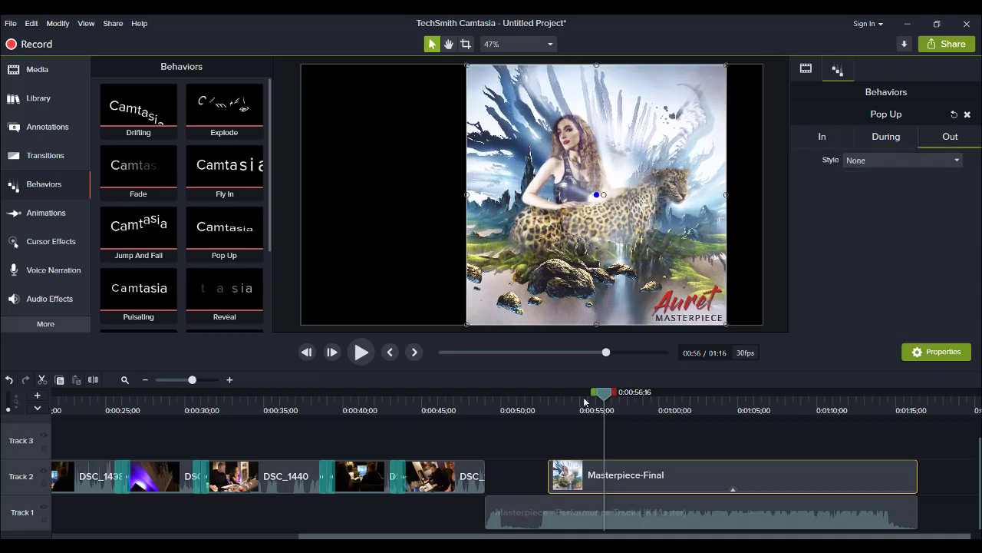
Play back the start of the Masterpiece-Final image from about 0:52 to check its entrance
click(539, 413)
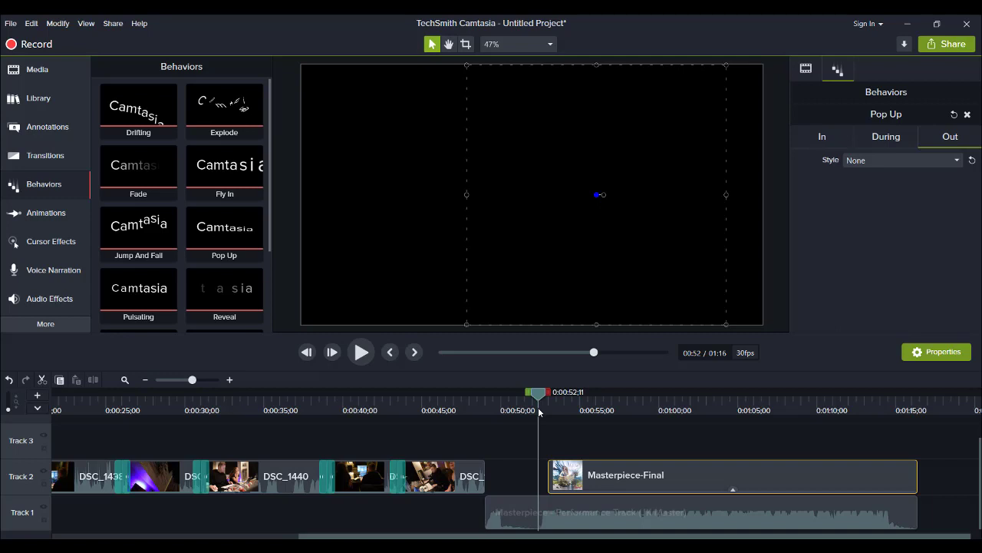
click(655, 410)
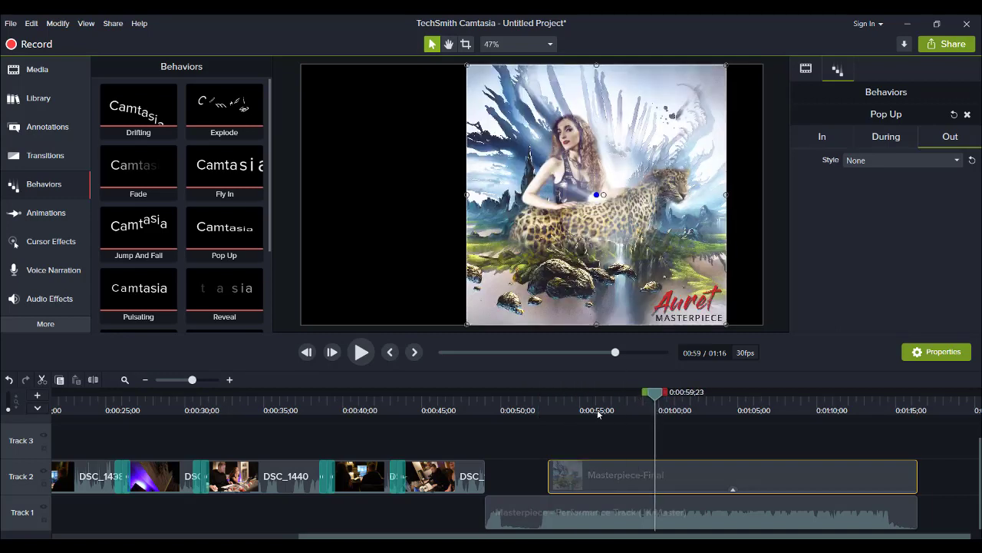
click(499, 403)
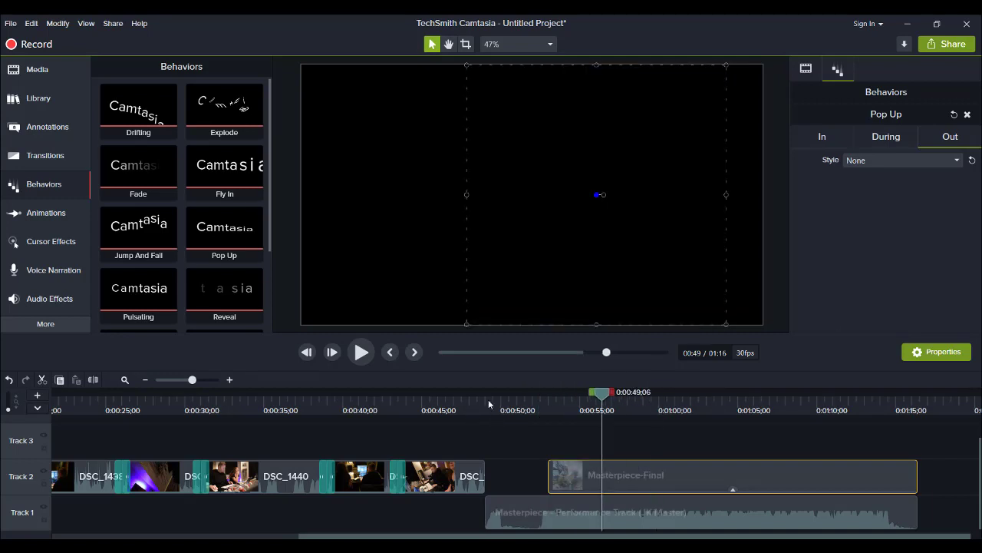
drag(499, 402, 542, 402)
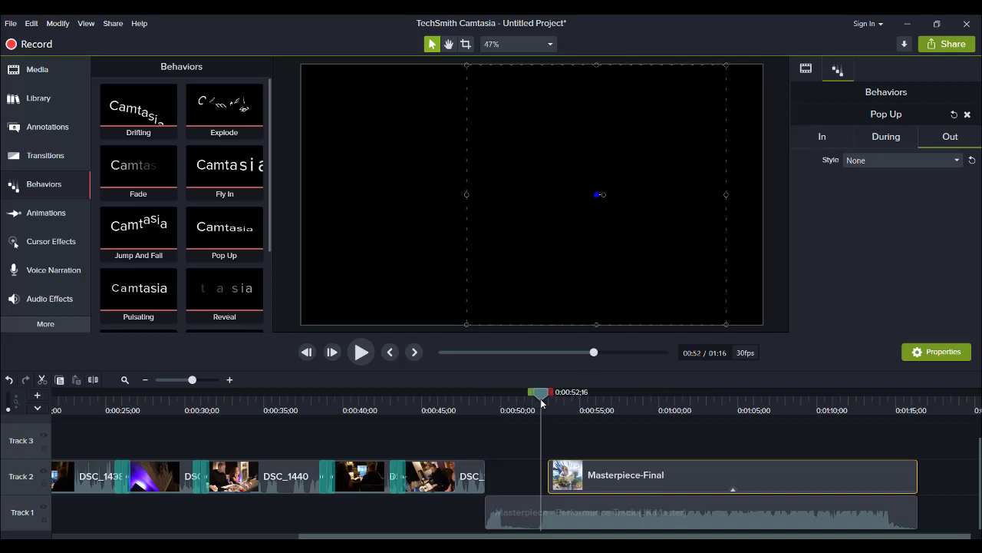
click(358, 355)
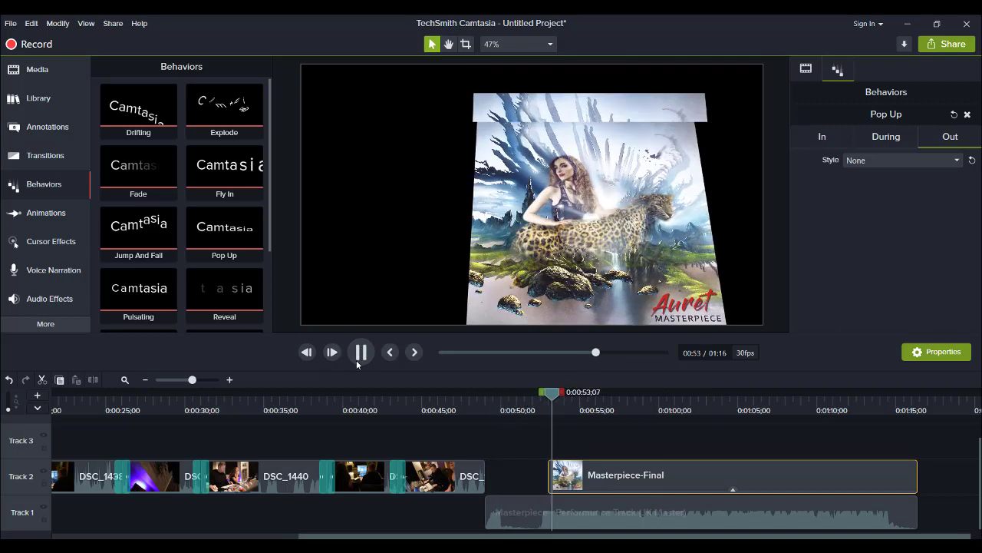
click(360, 353)
Add a plain text callout on Track 3 above the Masterpiece-Final image and extend it to the image's end
click(60, 129)
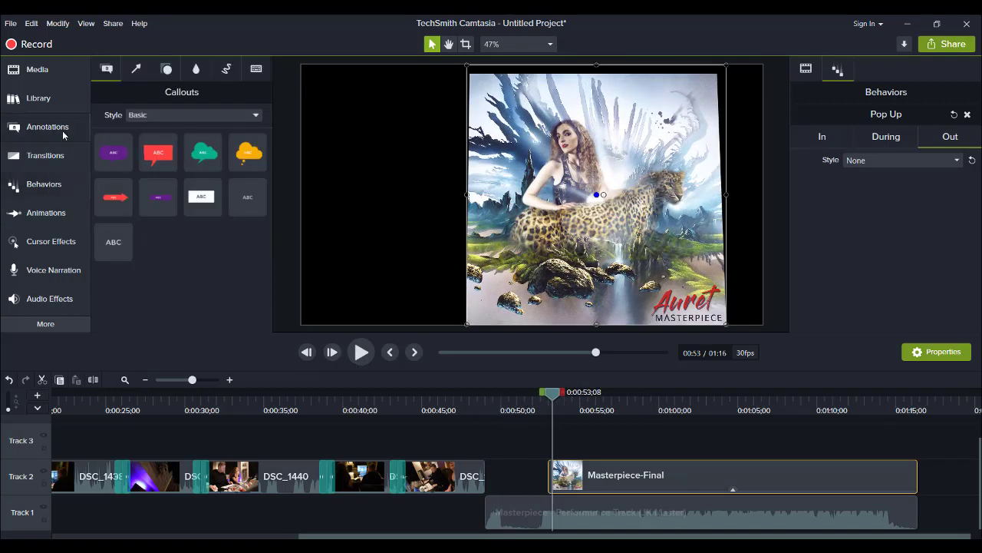
drag(119, 238, 562, 439)
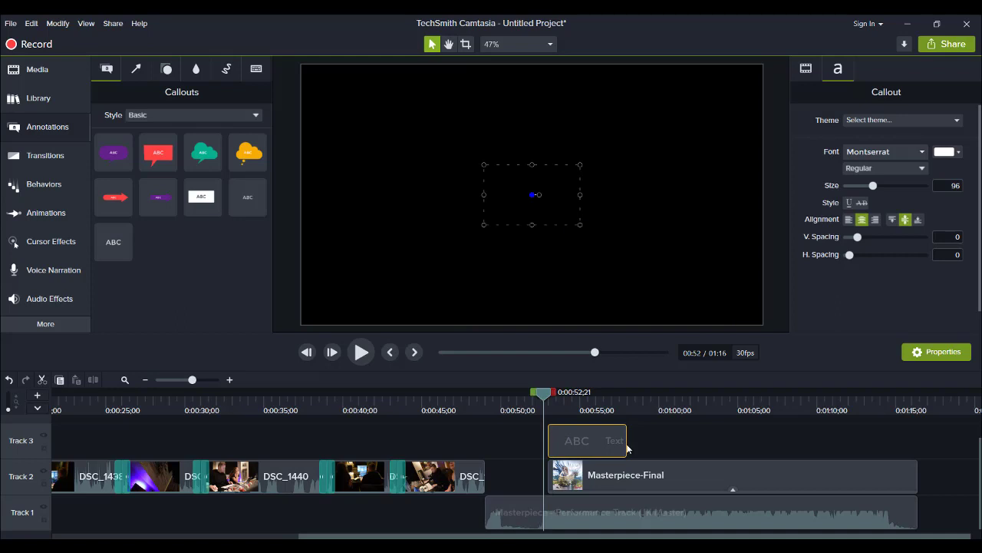
drag(623, 444, 917, 440)
Change the callout text to "Listen to Masterpiece" at size 50 and place it in the black area left of the cover image
drag(546, 395, 559, 399)
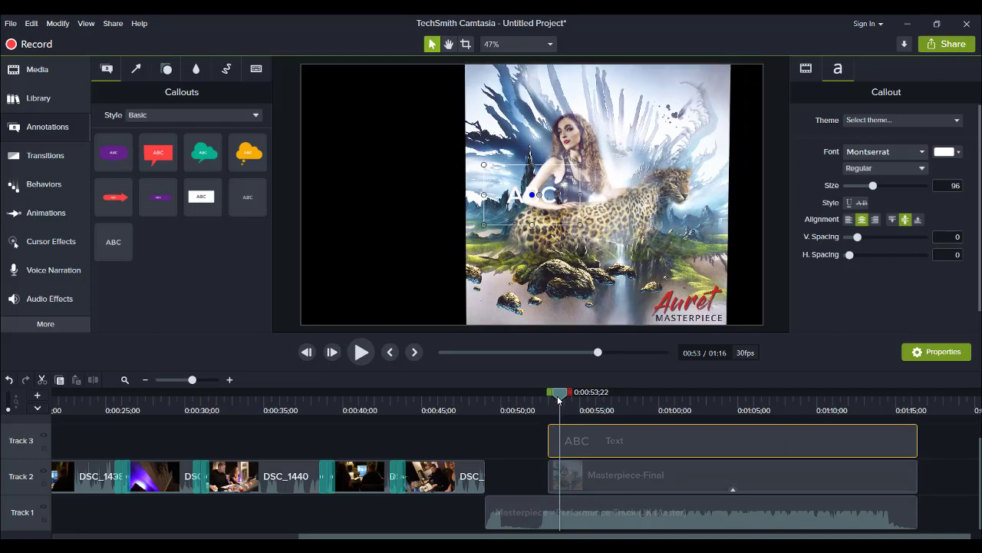
double_click(537, 203)
key(BackSpace)
text(List)
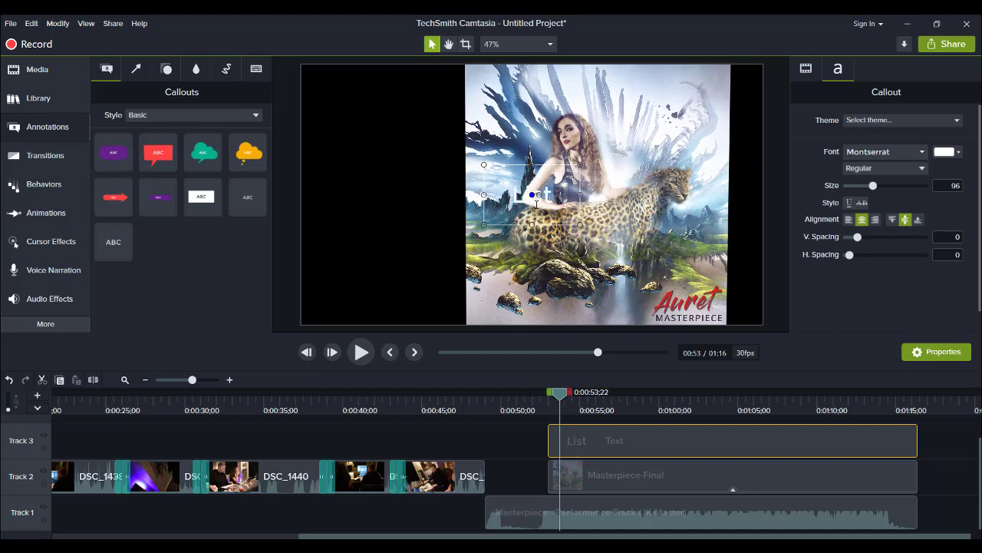
text(en to Mas)
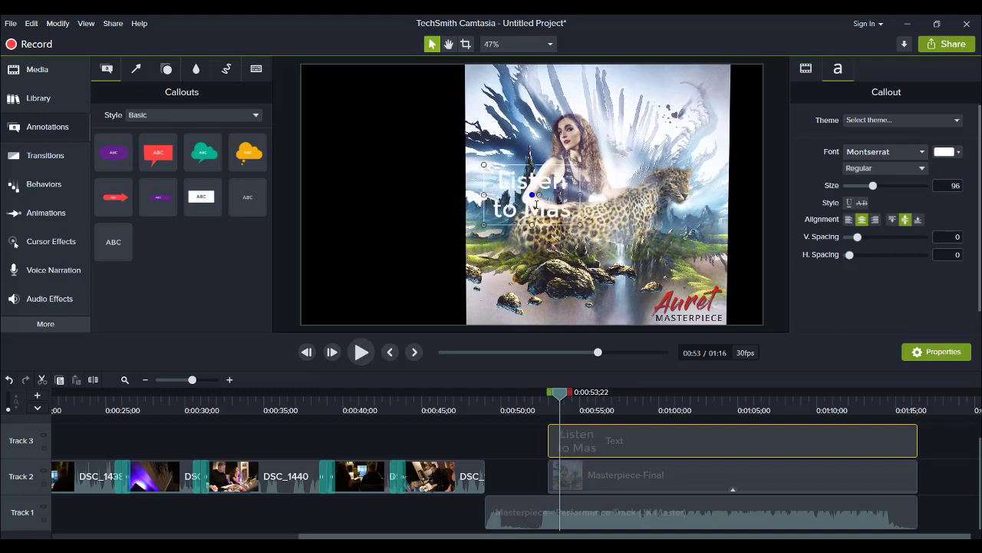
text(terpiece)
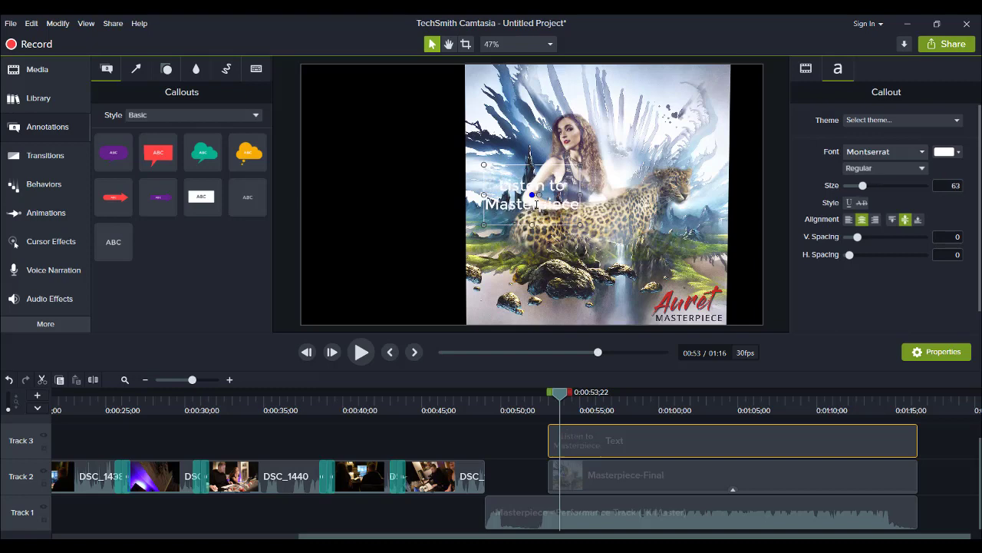
drag(536, 204, 418, 173)
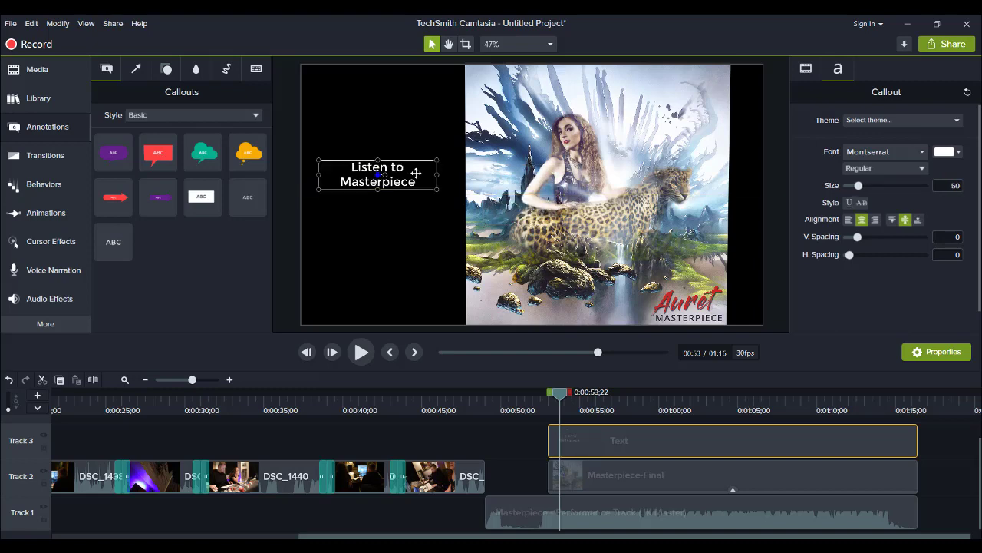
Import the image file spotify logo.png into the project's media bin
click(37, 69)
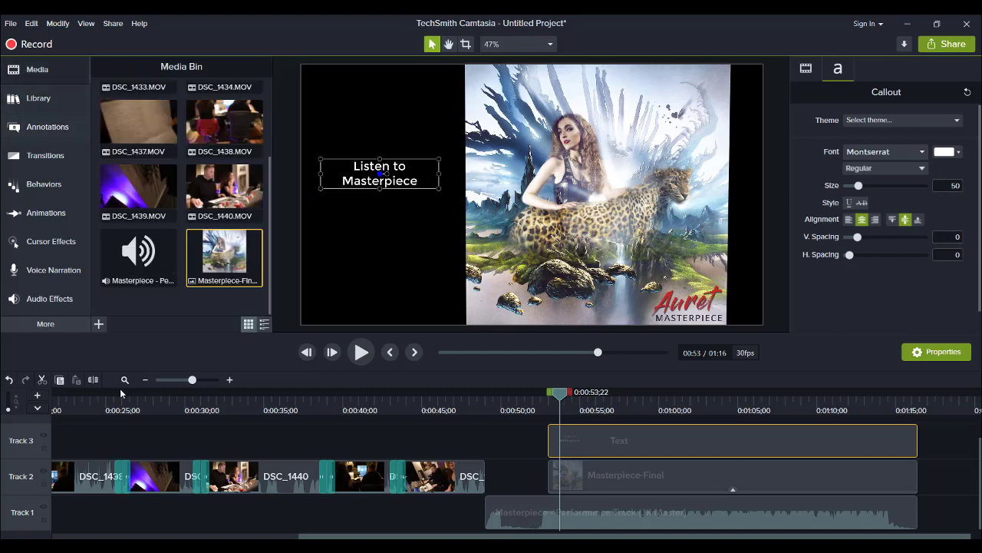
key(ctrl+i)
click(436, 207)
double_click(443, 224)
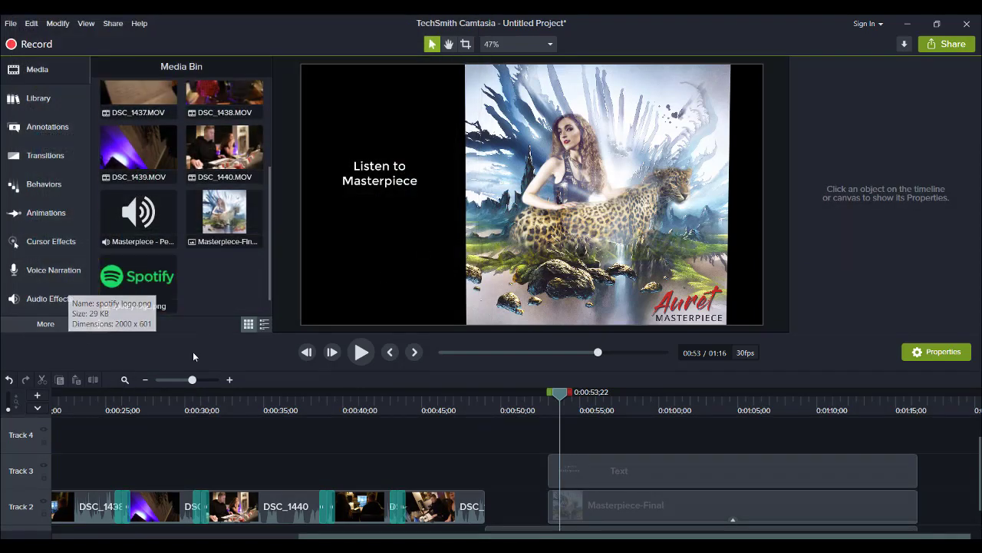
Add spotify logo.png on Track 4 at the start of the Masterpiece-Final image and place it below the Listen to Masterpiece text
drag(114, 294, 553, 440)
drag(763, 126, 403, 241)
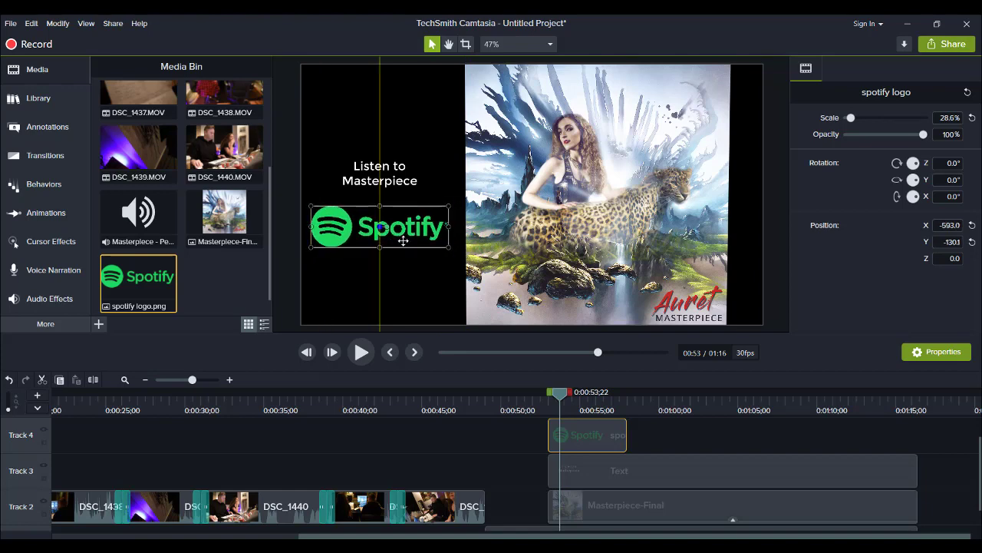
Put quotation marks around Masterpiece in the callout text and move the callout down slightly, closer to the Spotify logo
double_click(409, 174)
key(End)
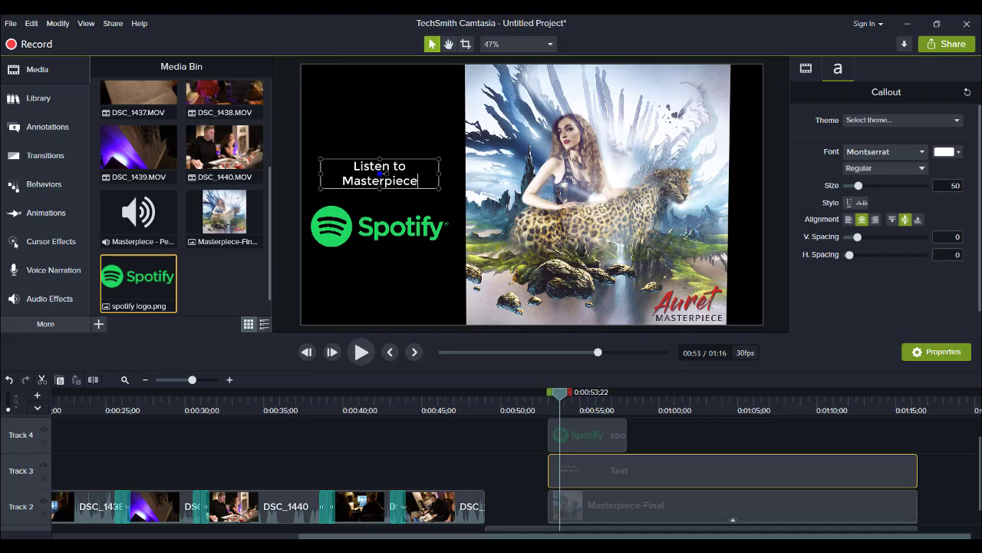
text(on)
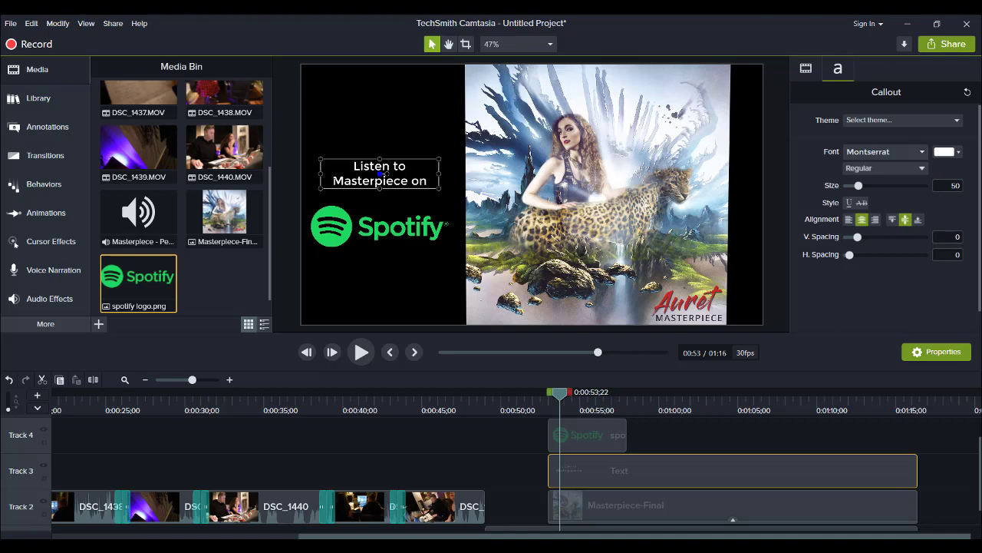
text(")
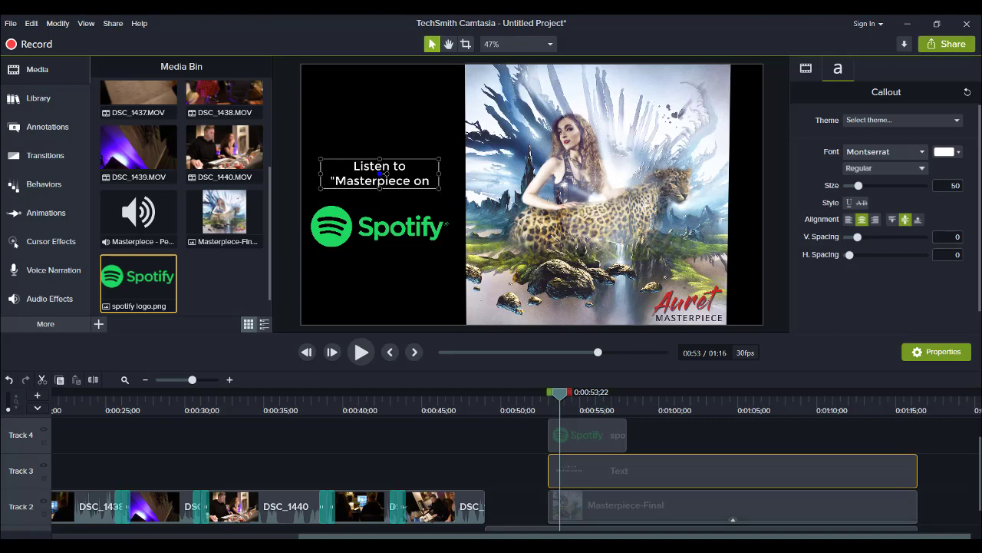
text(")
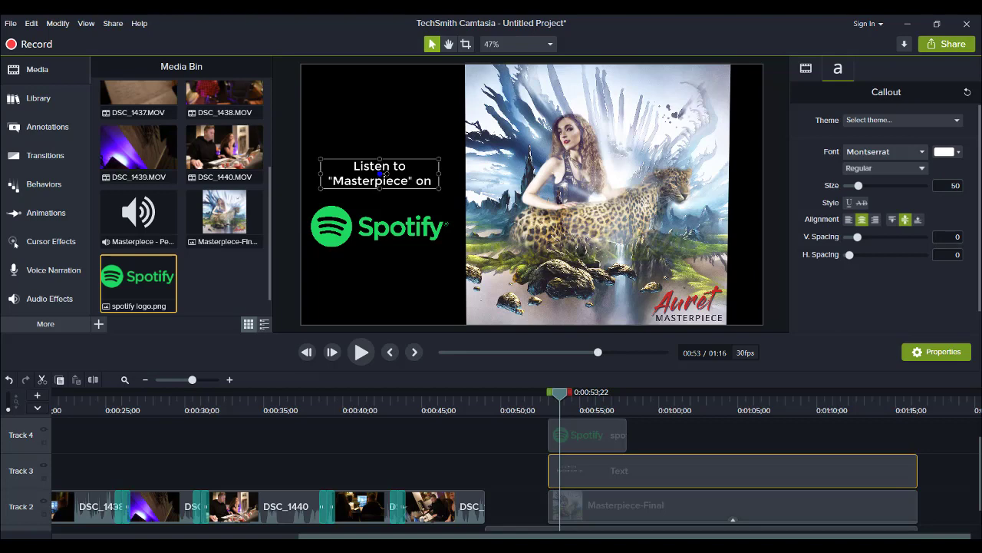
drag(380, 173, 376, 188)
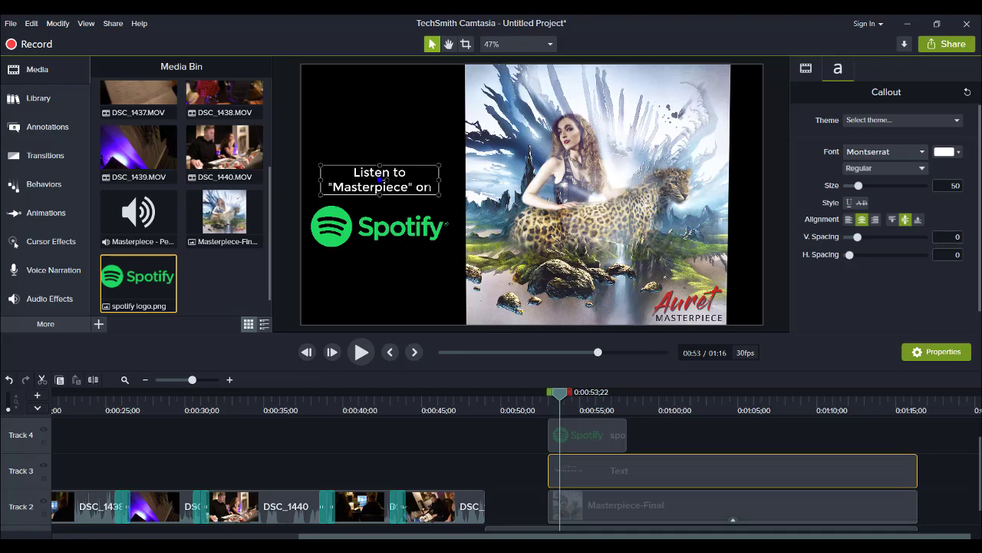
key(BackSpace)
key(BackSpace)
key(BackSpace)
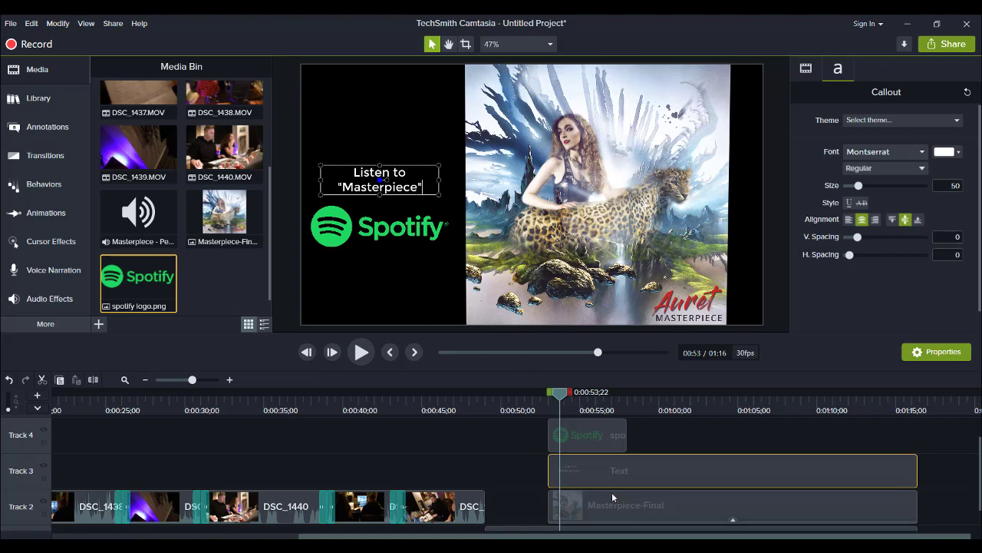
Duplicate the text callout onto Track 5, align it with the start of the clips beneath, and place the copy below the Spotify logo
key(ctrl+c)
key(ctrl+v)
click(576, 433)
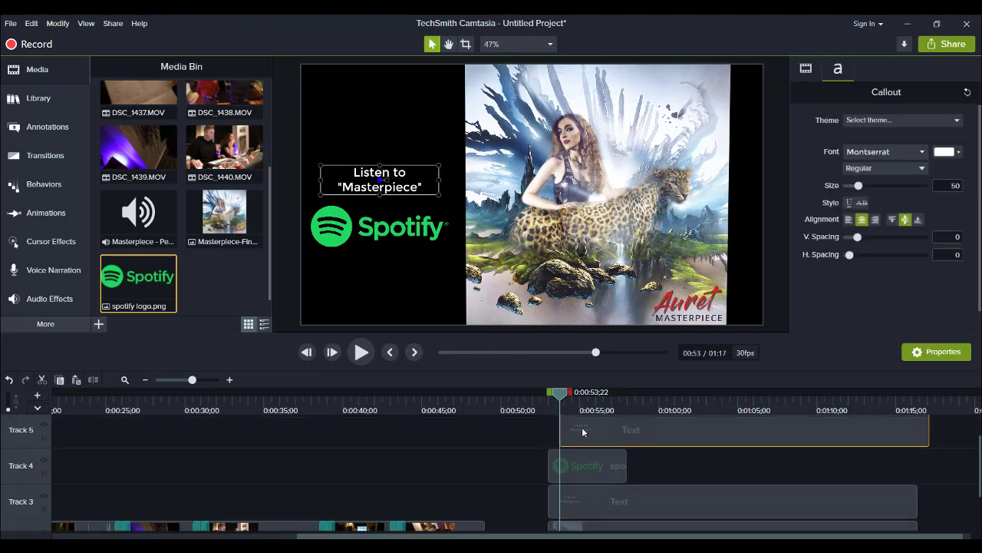
drag(583, 433, 569, 433)
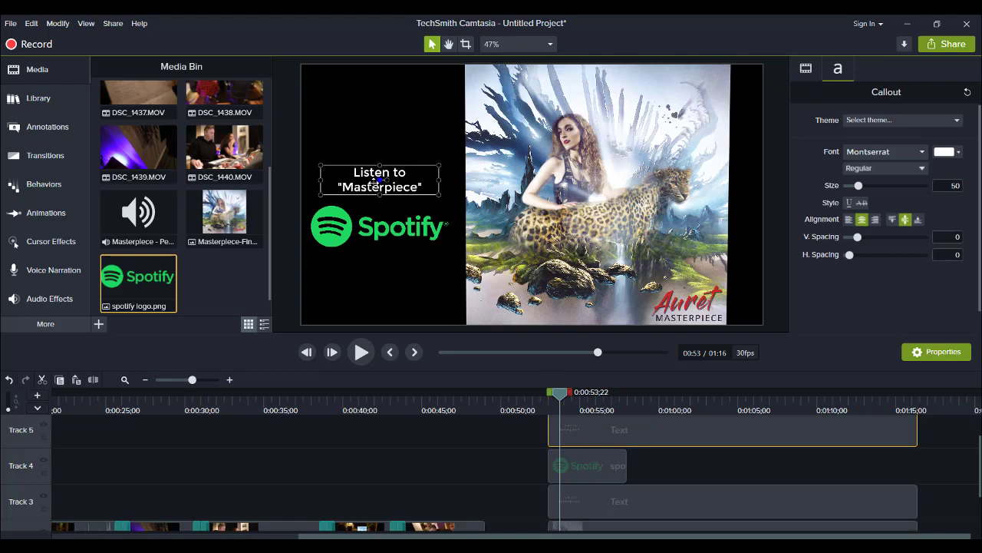
drag(379, 184, 366, 272)
Change the duplicated callout's text to "November 15th" at size 43 and place it directly beneath the Spotify logo
double_click(367, 273)
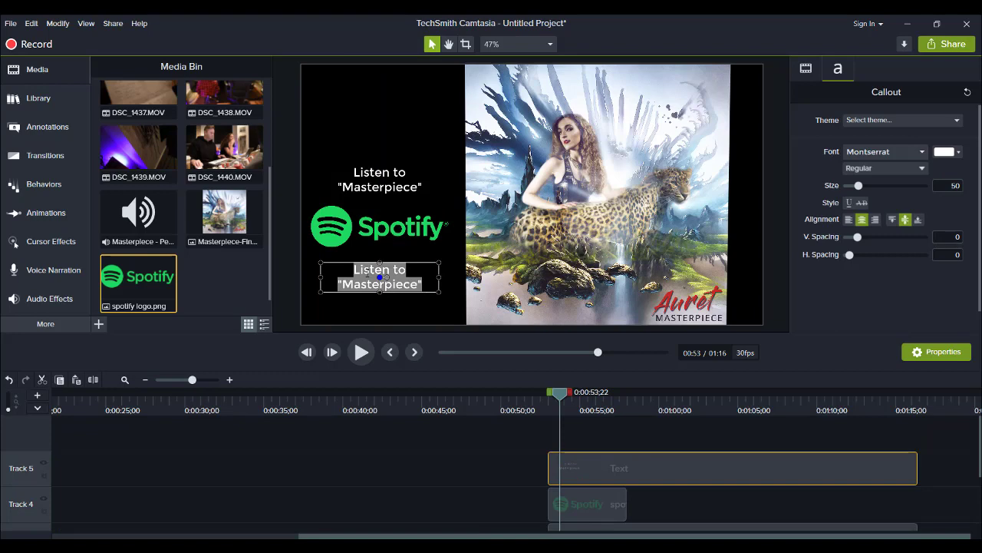
text(November )
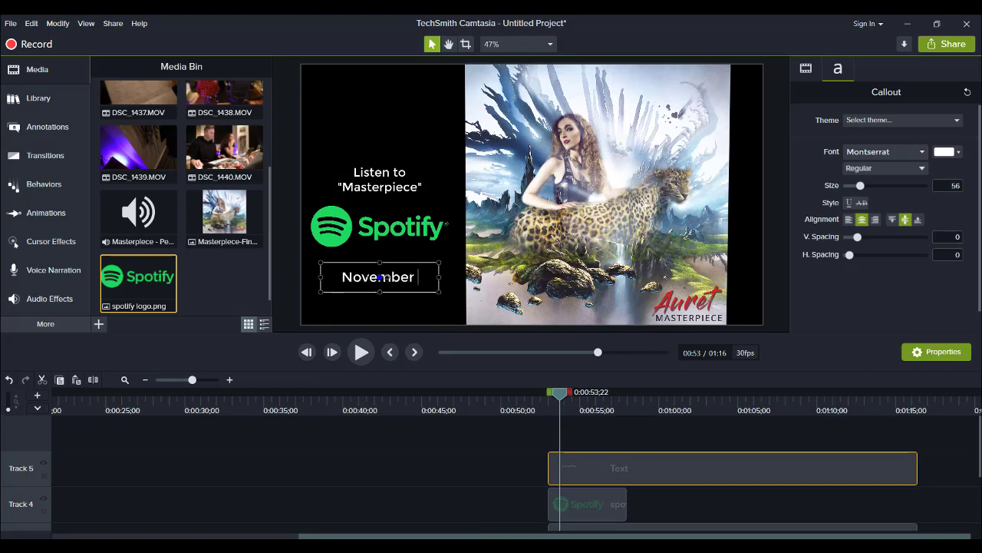
text(5h)
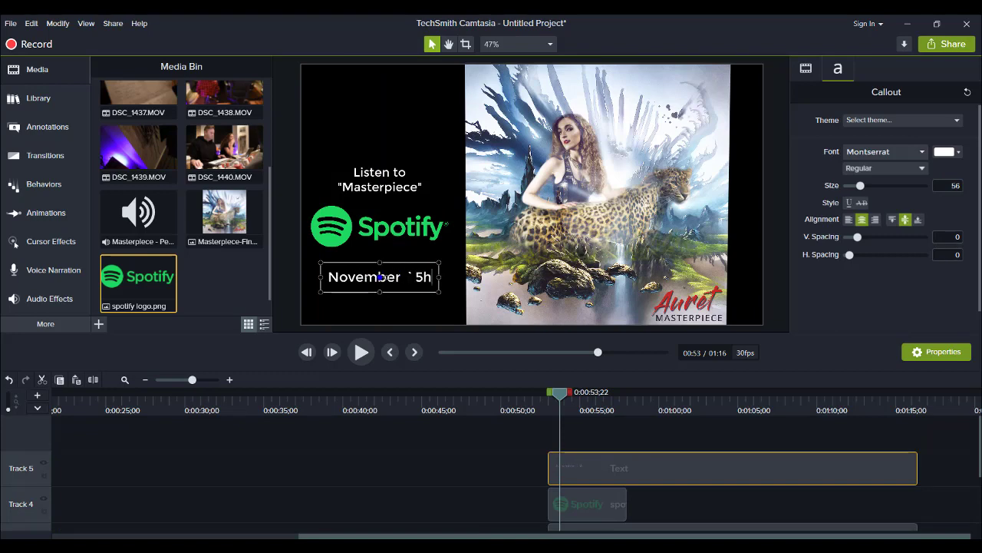
key(BackSpace)
key(BackSpace)
text(`)
key(BackSpace)
key(BackSpace)
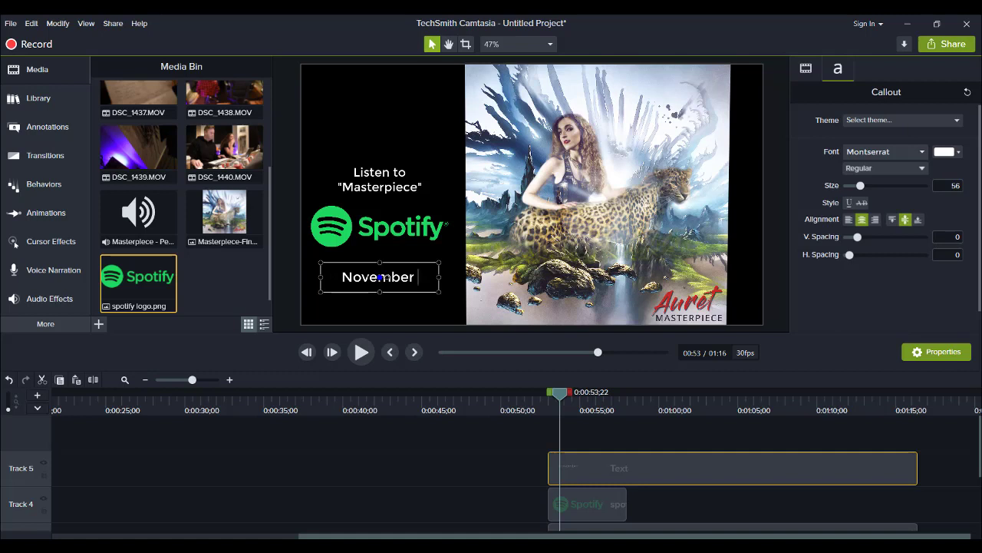
text(1th)
key(BackSpace)
key(BackSpace)
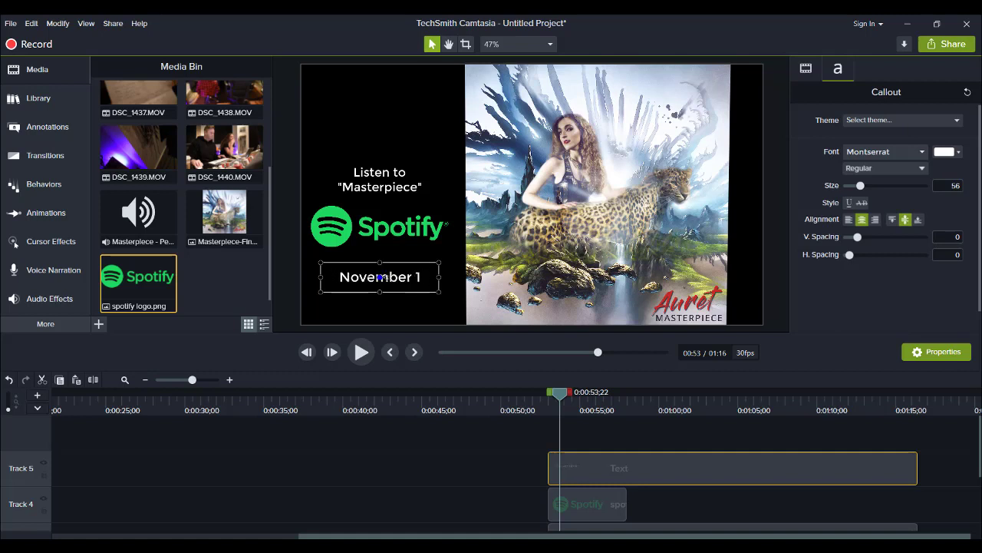
text(5th)
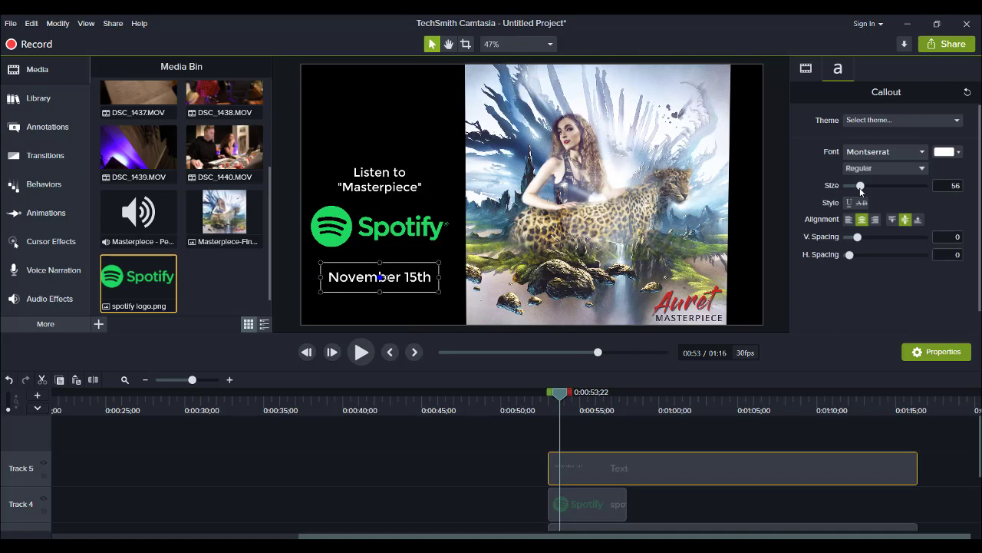
drag(861, 189, 856, 194)
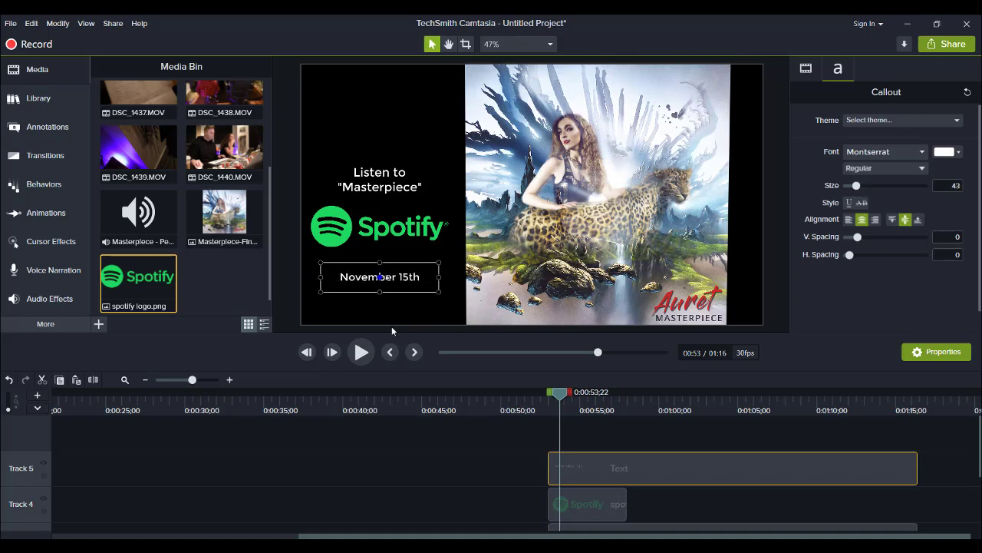
drag(395, 280, 397, 264)
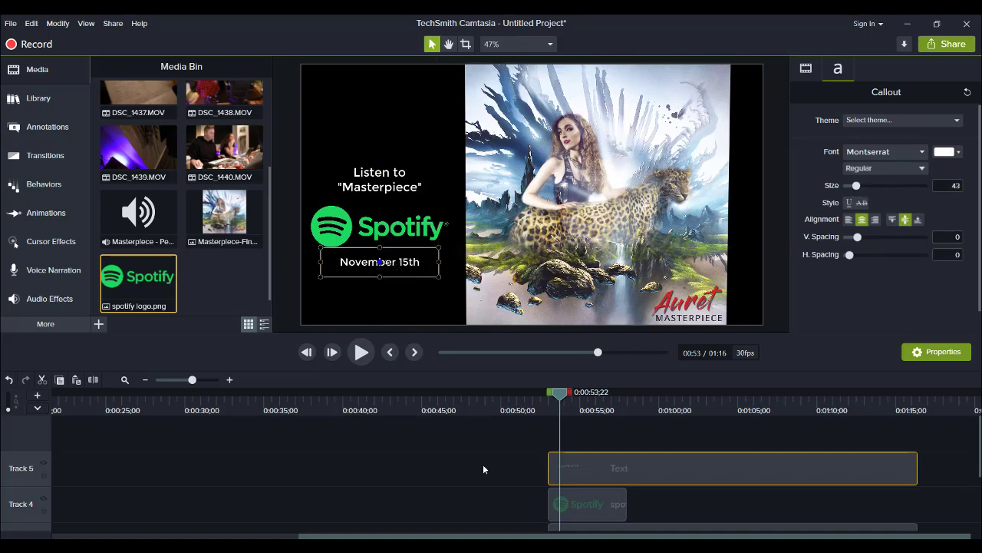
Extend the spotify logo clip on Track 4 to the end of the text callouts and the Masterpiece-Final image
drag(626, 494, 916, 497)
scroll(925, 500, down, 2)
scroll(867, 522, down, 1)
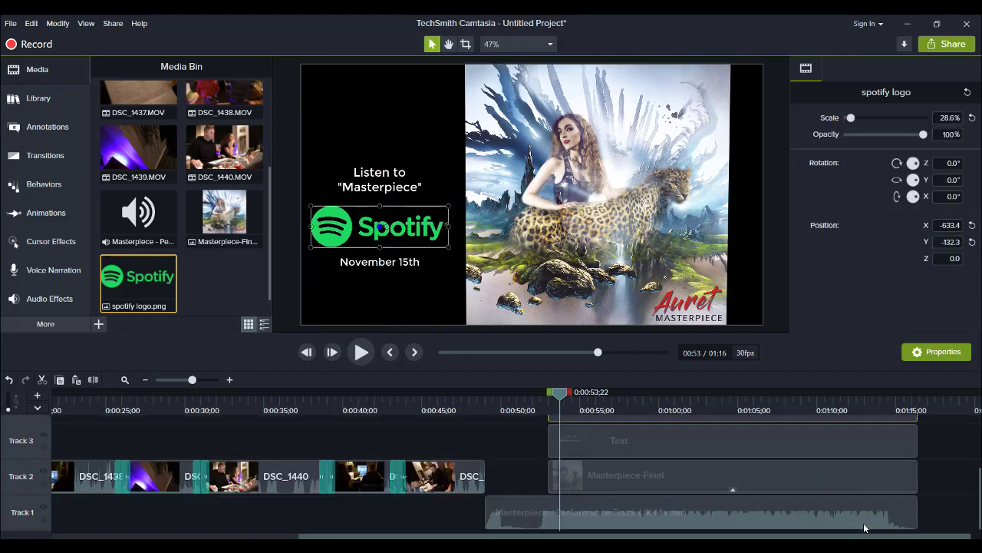
Play back the closing section from about 0:52 to check the cover image, text callouts and Spotify logo together
scroll(864, 523, up, 2)
click(544, 410)
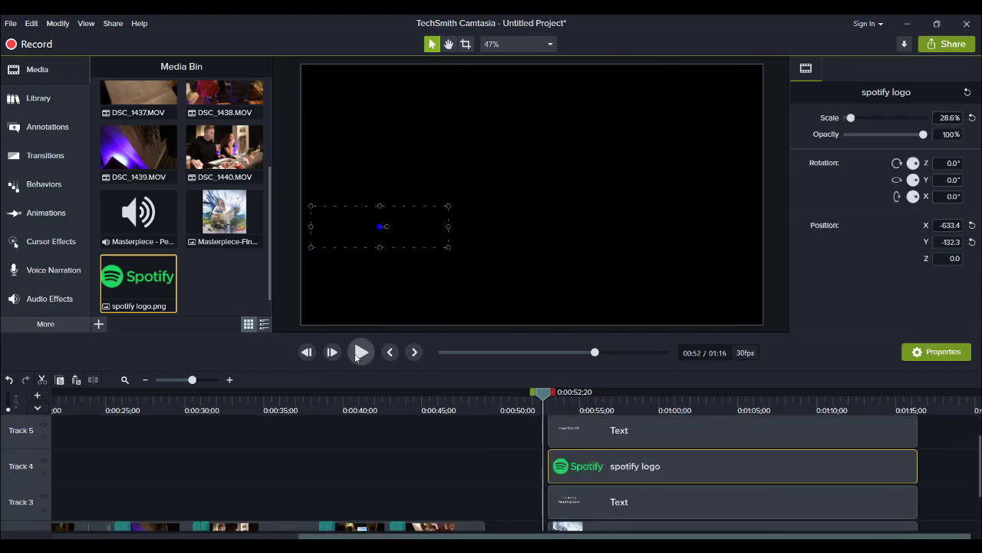
click(358, 353)
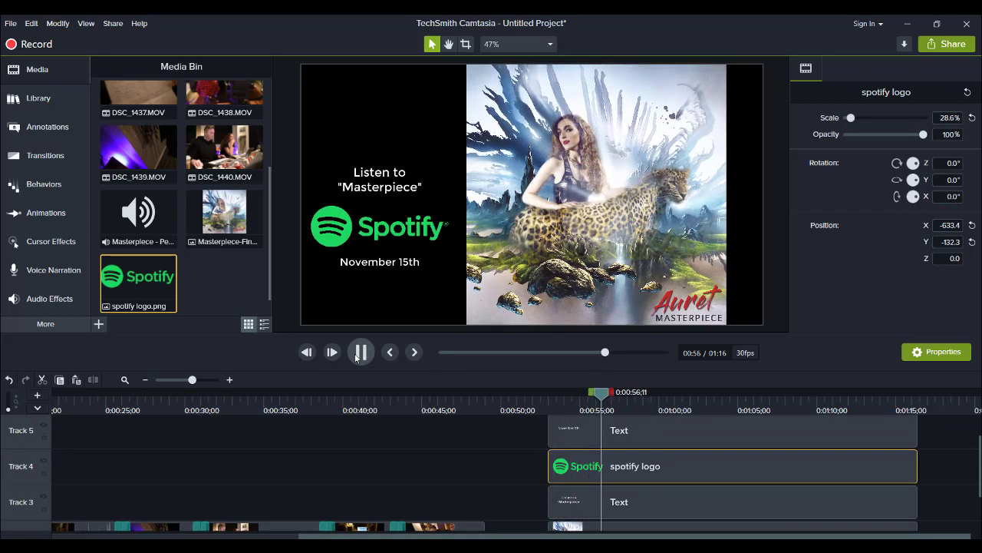
click(358, 354)
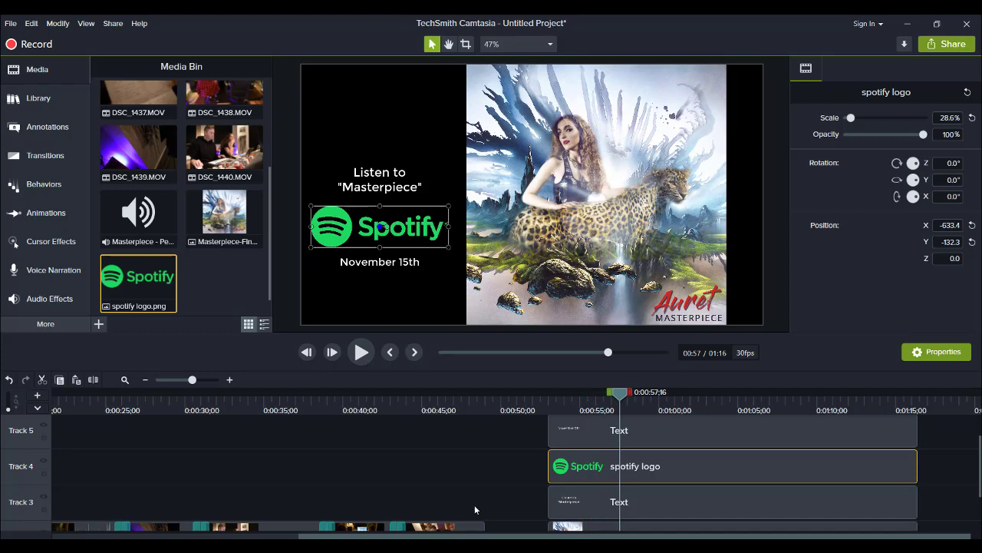
Apply the Jump And Fall behavior to the spotify logo clip on Track 4
click(27, 182)
scroll(229, 281, down, 1)
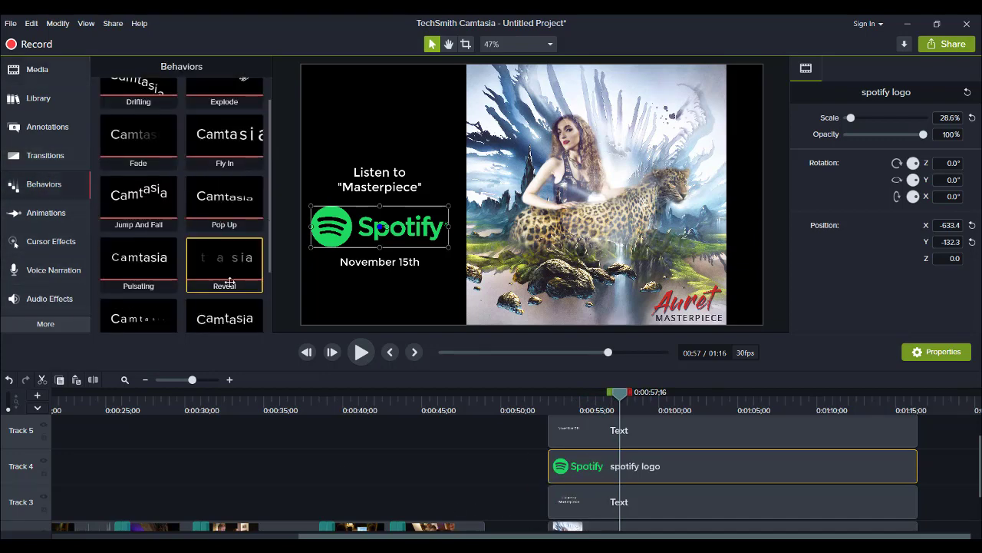
scroll(229, 283, down, 1)
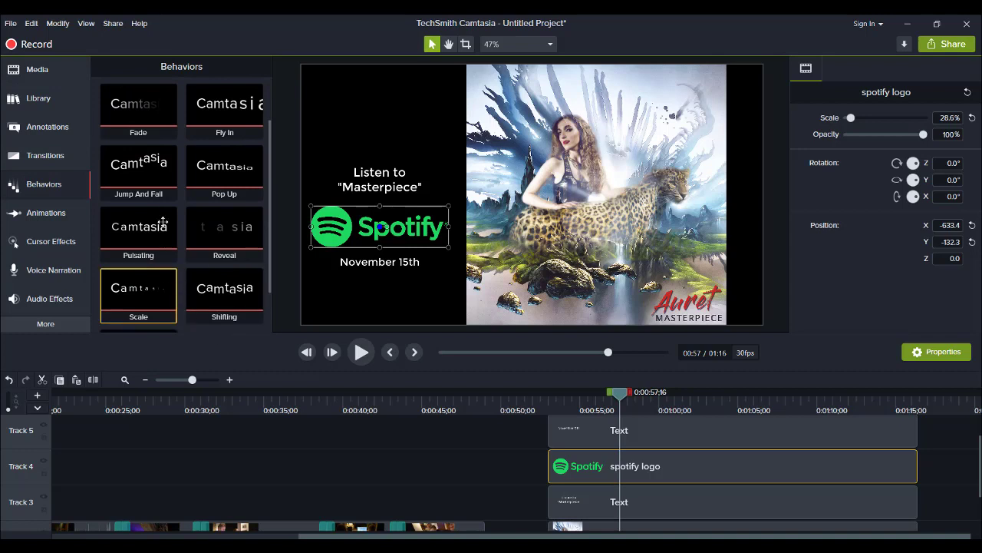
drag(135, 173, 561, 465)
Play back from just before the spotify logo clip to check its Jump And Fall entrance
click(548, 403)
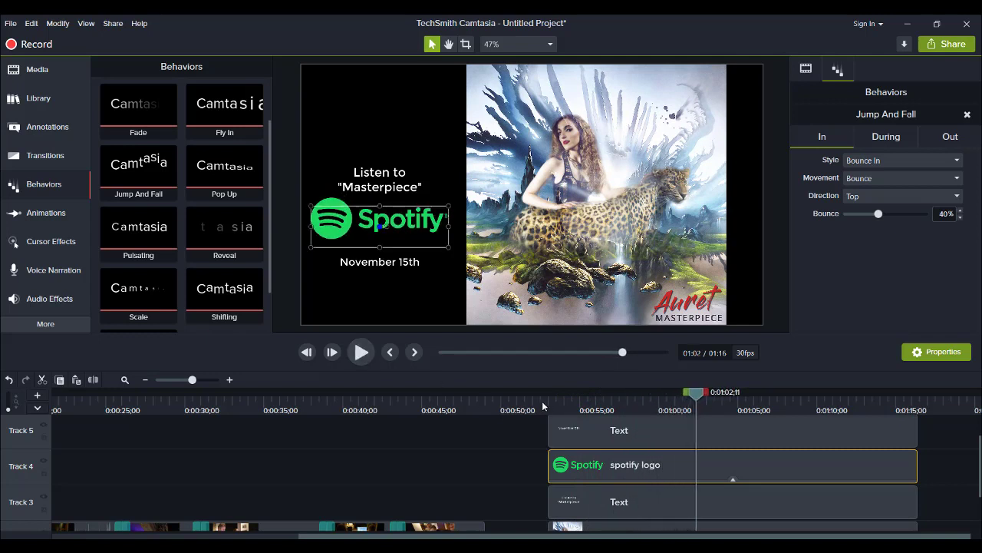
click(543, 407)
click(362, 353)
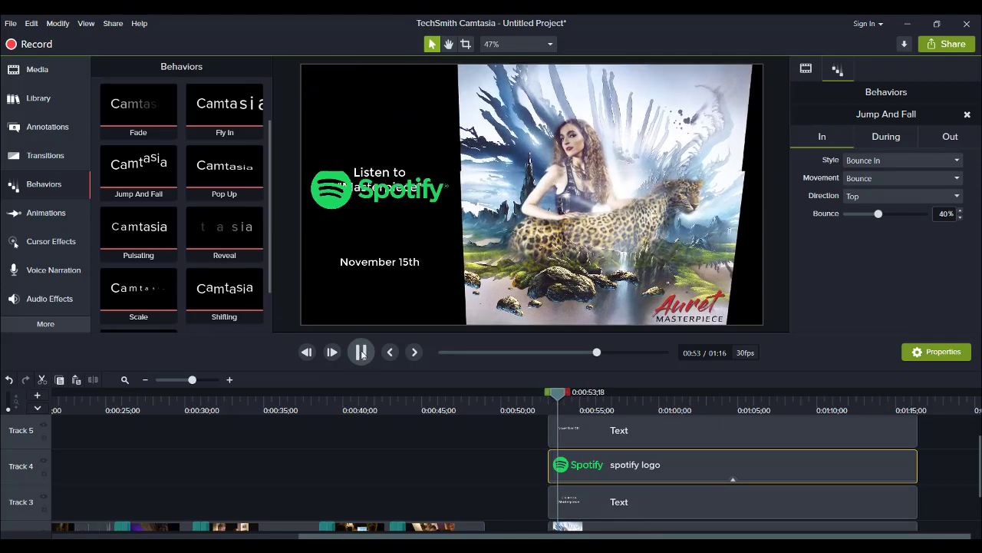
Apply the Fly In behavior to both text callouts on Track 3 and Track 5
click(527, 451)
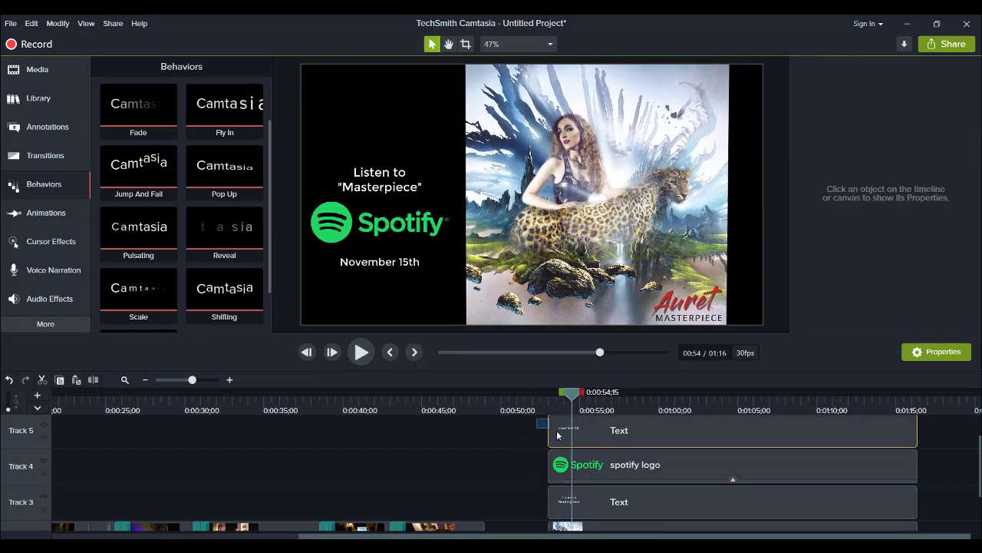
click(568, 434)
ctrl+click(567, 507)
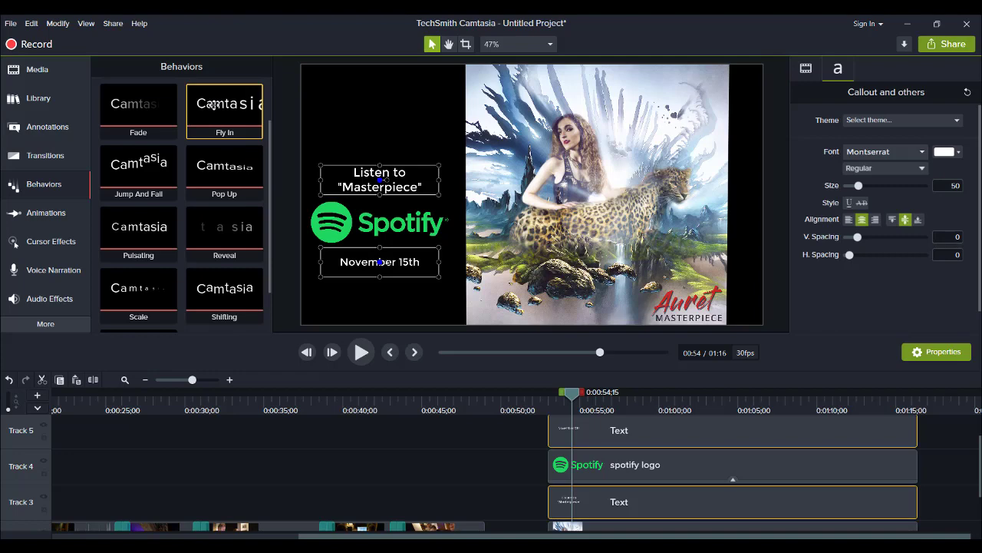
drag(219, 111, 544, 406)
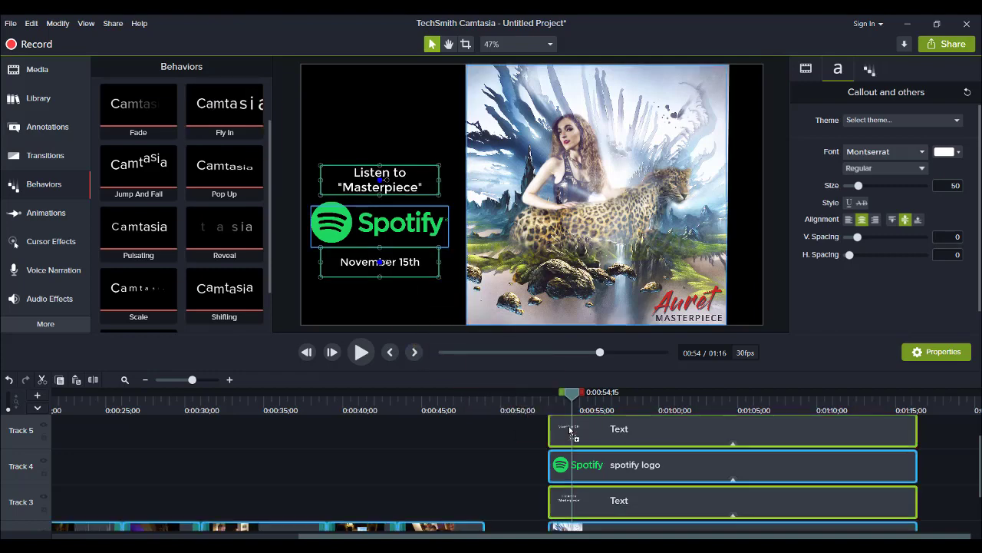
Play back from about 0:52 to check the Fly In entrance of the two text callouts
click(544, 406)
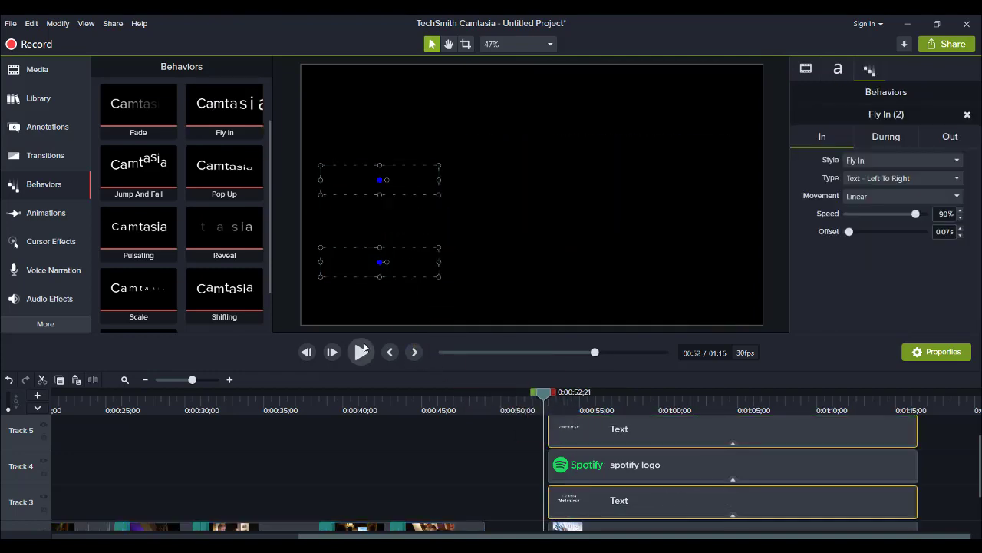
click(363, 352)
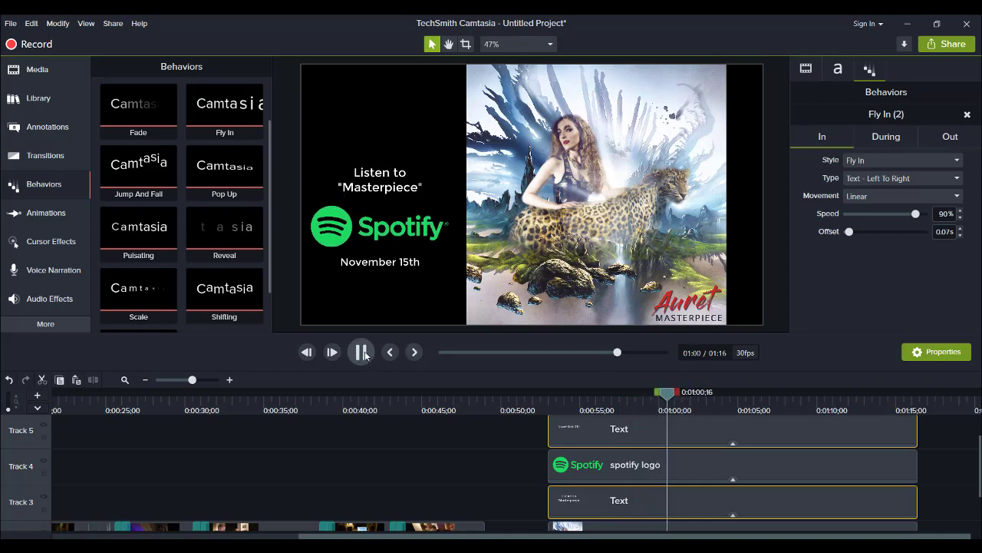
click(365, 355)
Set the Out style of both the Fly In and Jump And Fall behaviors to None for the two text callouts and the Spotify logo
drag(945, 433, 879, 506)
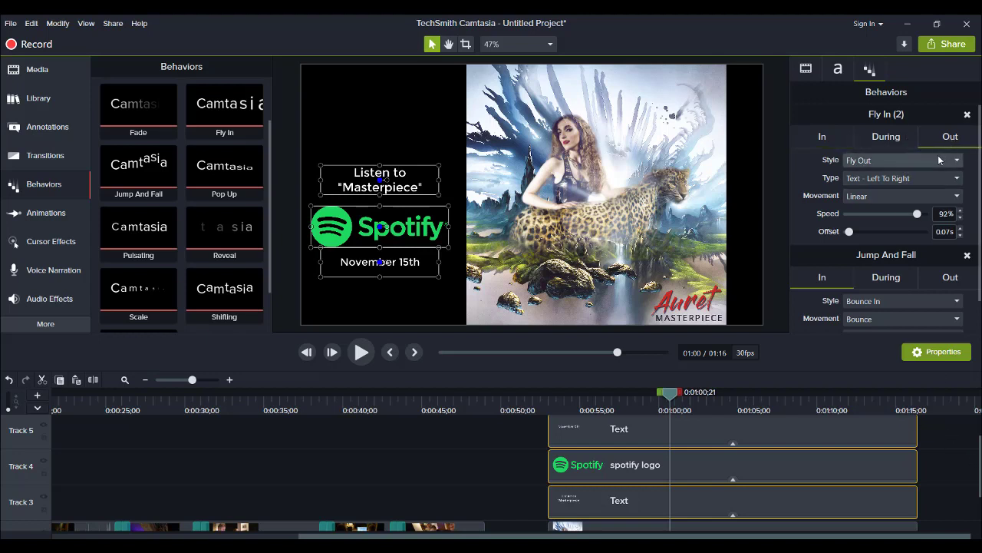
click(902, 160)
click(854, 268)
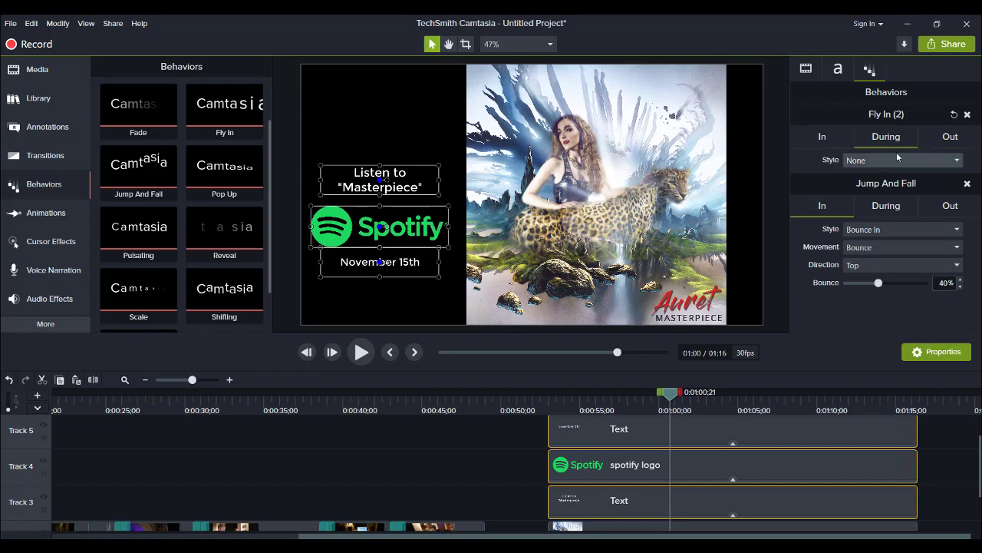
click(931, 202)
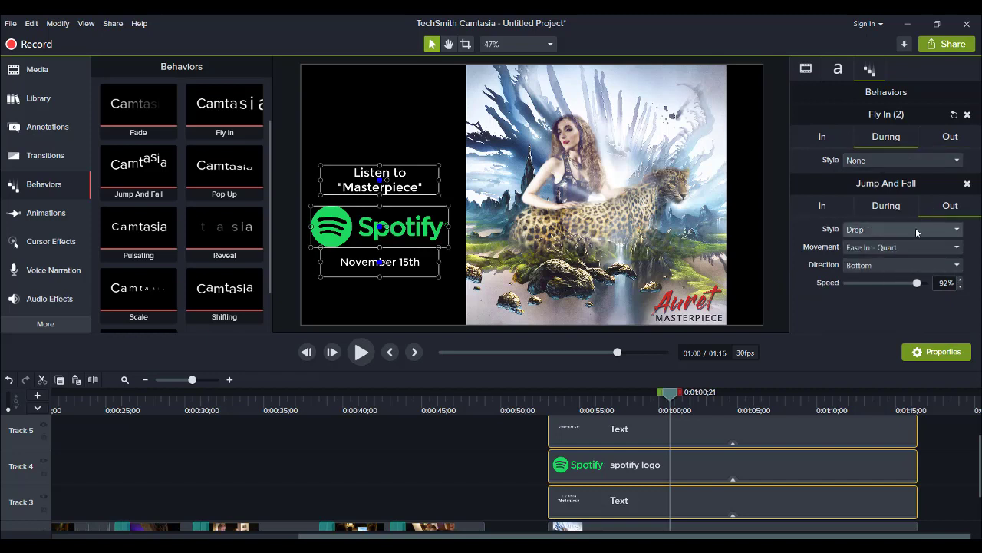
click(915, 228)
click(853, 337)
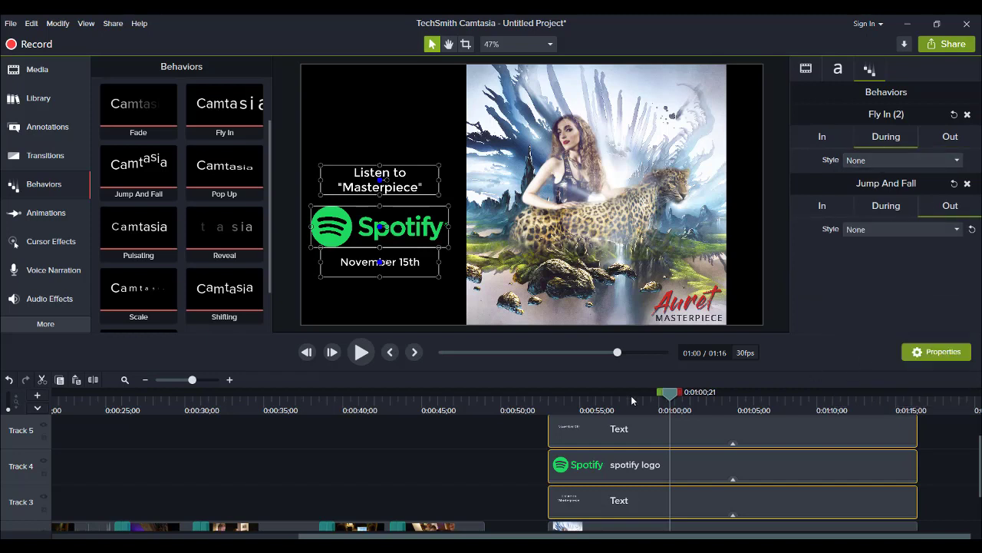
Play back the closing section from just before the cover image to review the revised text and logo behaviors
click(536, 410)
key(space)
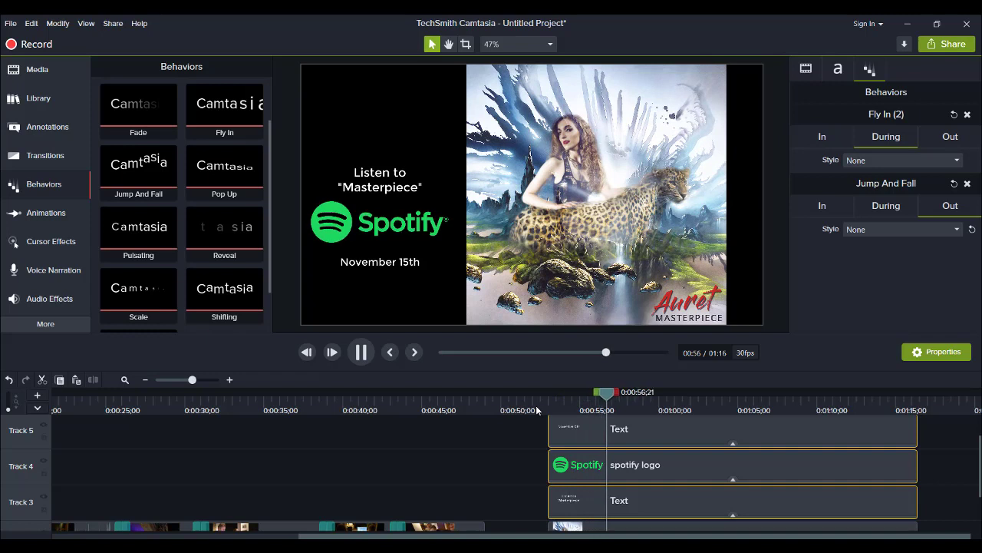
Crop a strip off the top and bottom edges of all the DSC video clips on Track 2 for a letterbox look
click(901, 405)
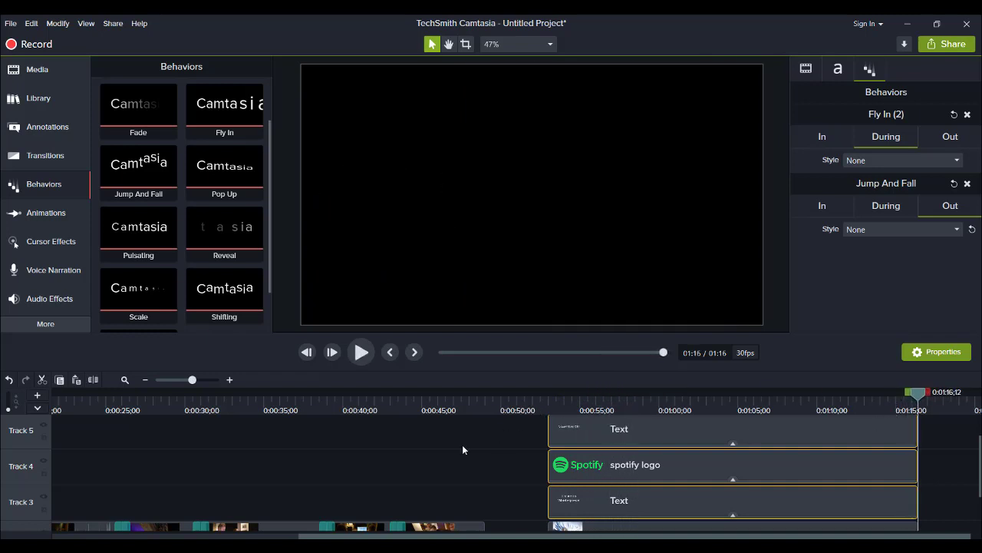
scroll(521, 479, down, 2)
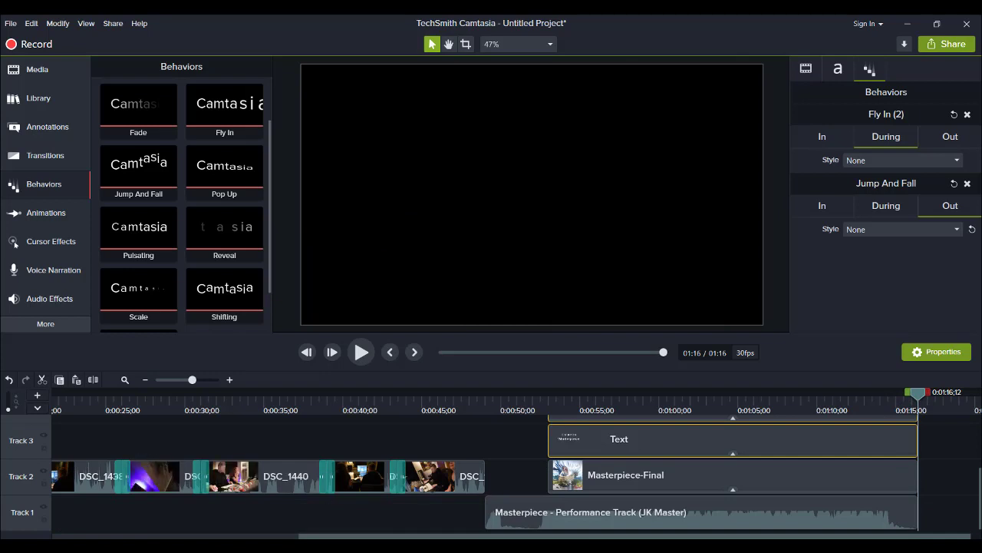
scroll(323, 524, left, 1)
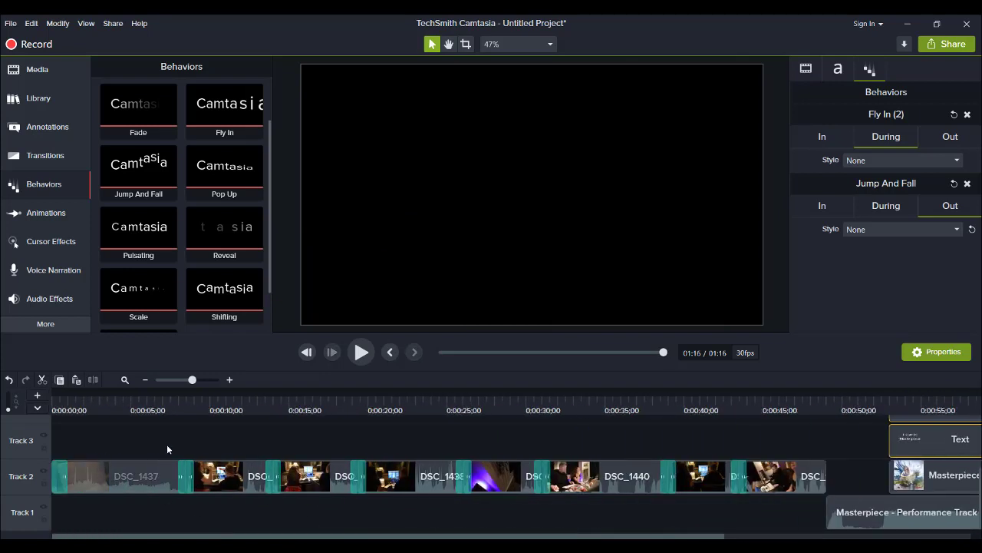
click(123, 398)
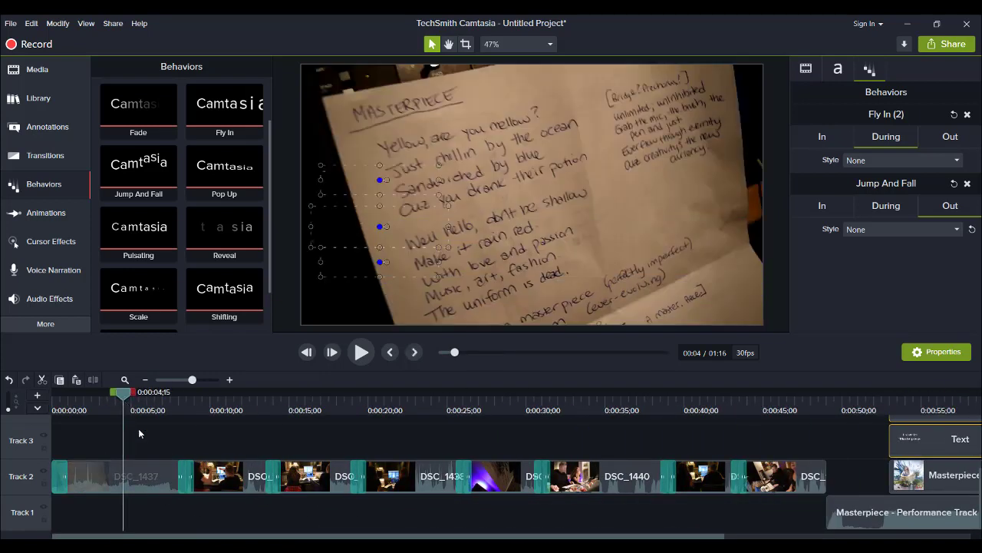
click(144, 476)
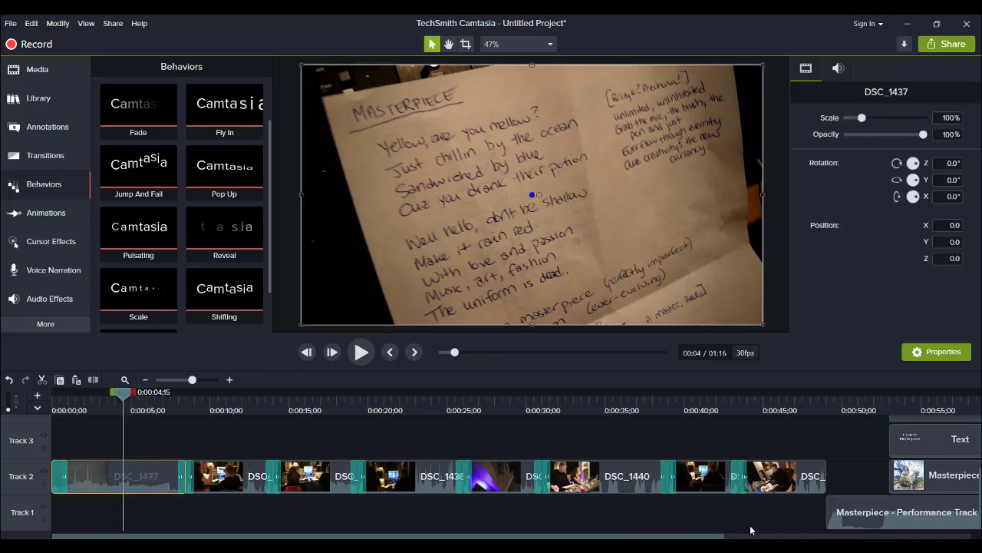
drag(787, 518, 95, 460)
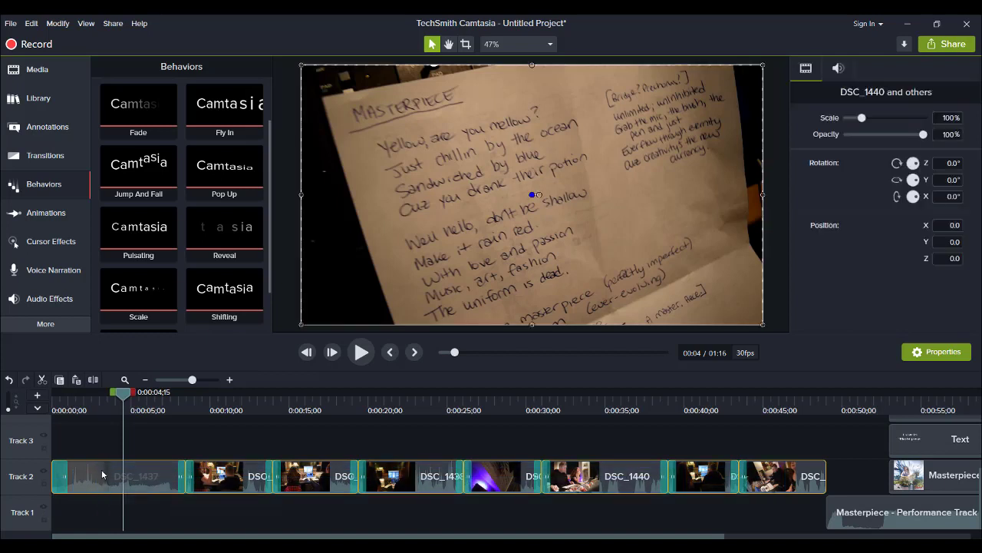
click(466, 45)
drag(532, 65, 528, 80)
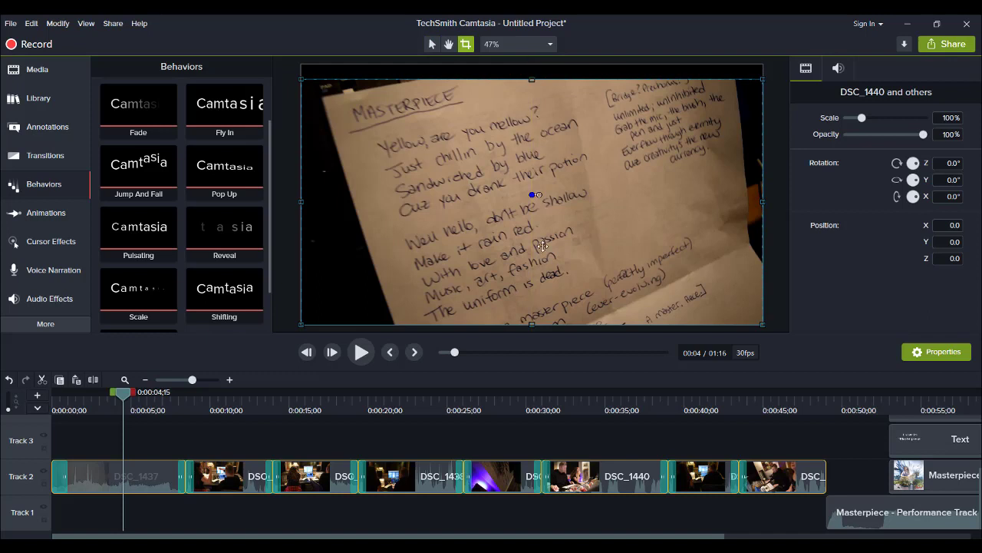
mouse_move(532, 323)
mouse_down()
mouse_move(525, 299)
mouse_move(522, 309)
mouse_up()
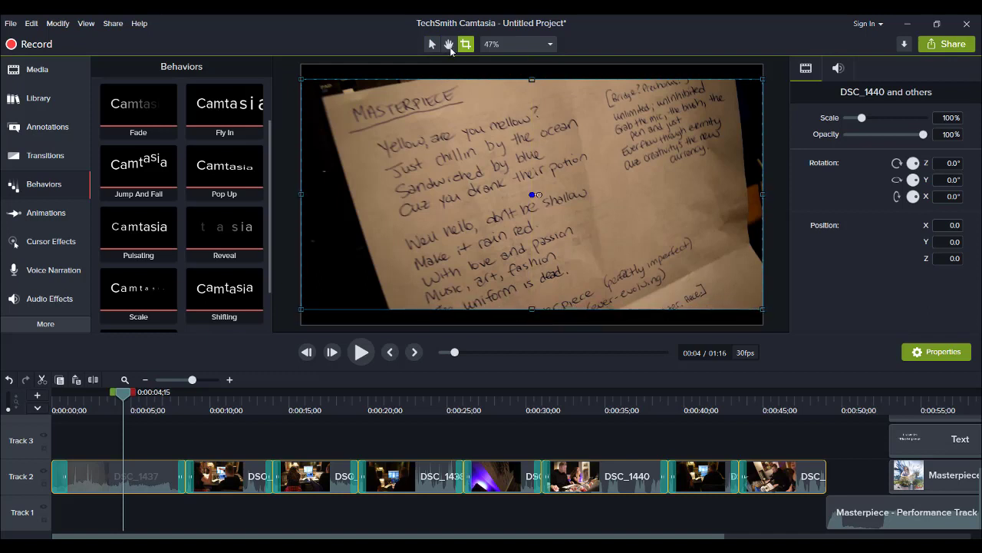
Nudge the cropped Track 2 clips vertically to a Y position of -2.1
click(432, 44)
drag(415, 146, 412, 145)
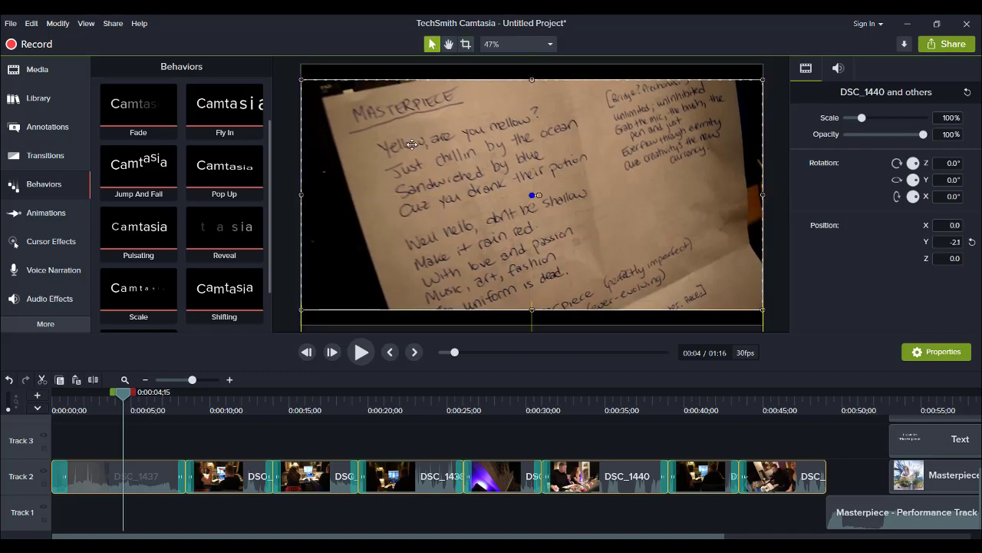
mouse_move(414, 250)
mouse_down()
mouse_move(415, 235)
mouse_move(416, 246)
mouse_up()
Play back the whole video from the start to about 0:55 to review the cropped clips and closing section
drag(72, 405, 52, 404)
click(277, 290)
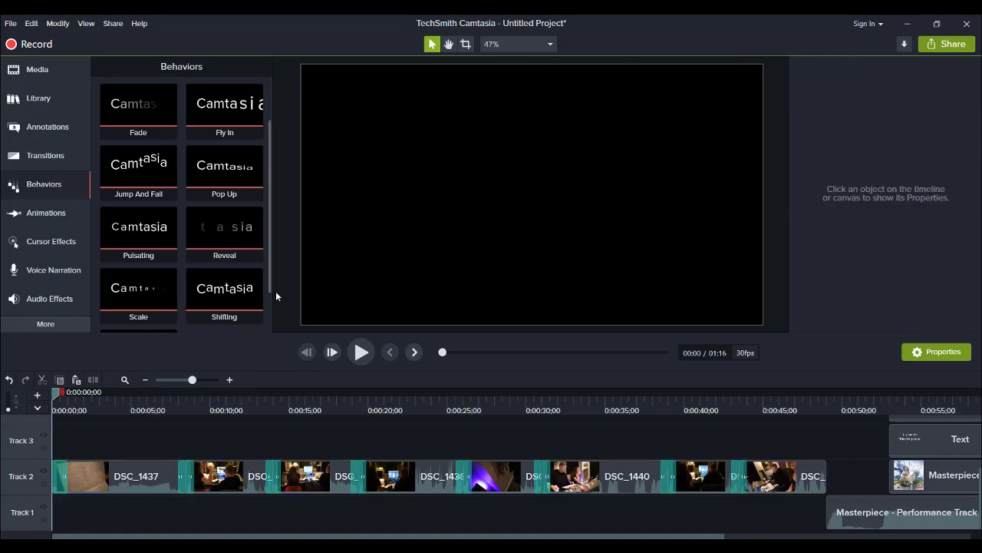
key(space)
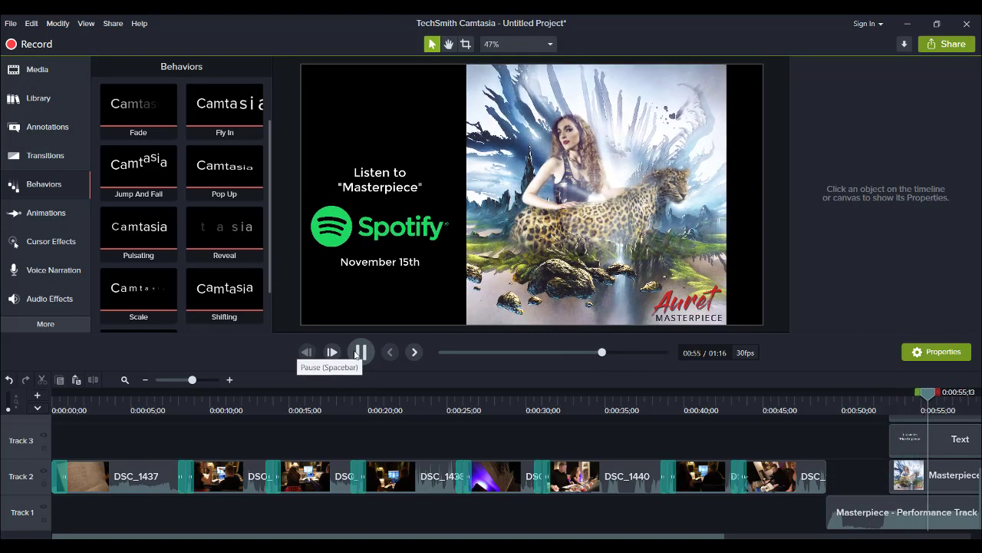
click(359, 352)
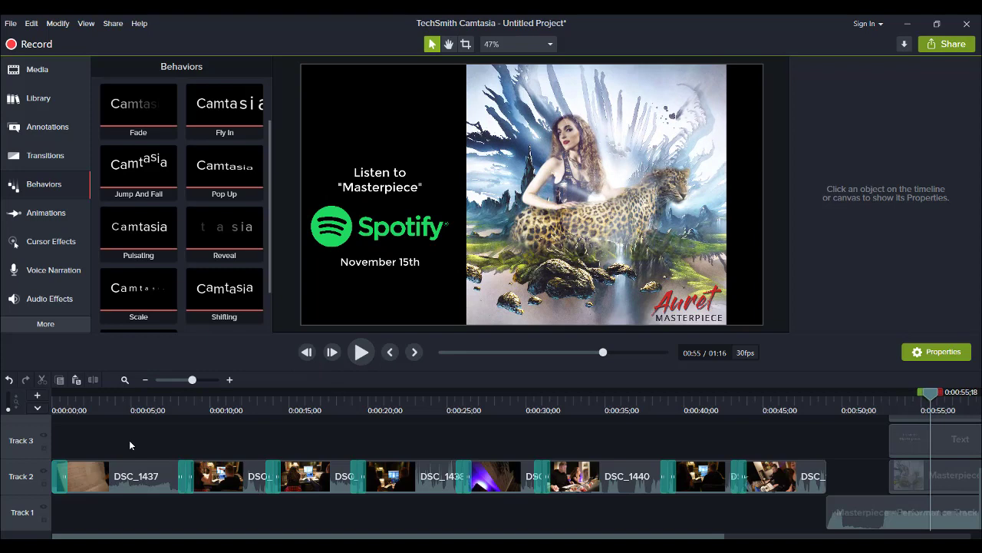
Add a Color Adjustment effect to the DSC_1437 clip with brightness 16, contrast 33 and saturation -7
click(121, 411)
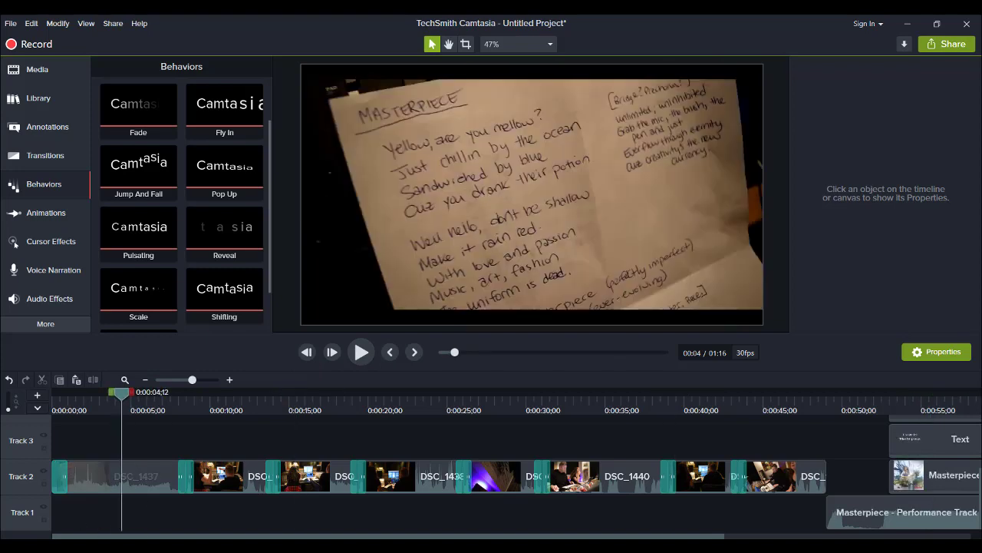
click(134, 471)
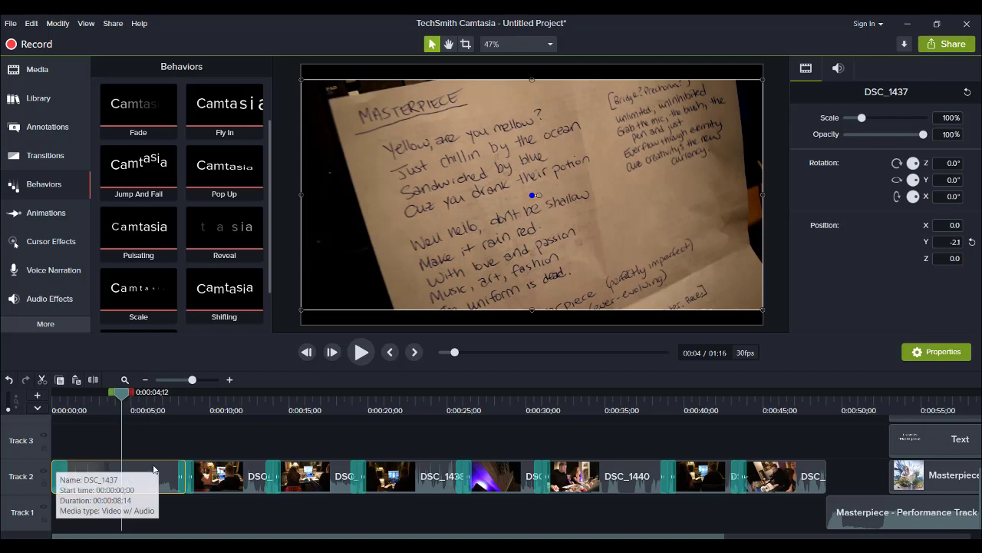
click(58, 24)
mouse_move(95, 29)
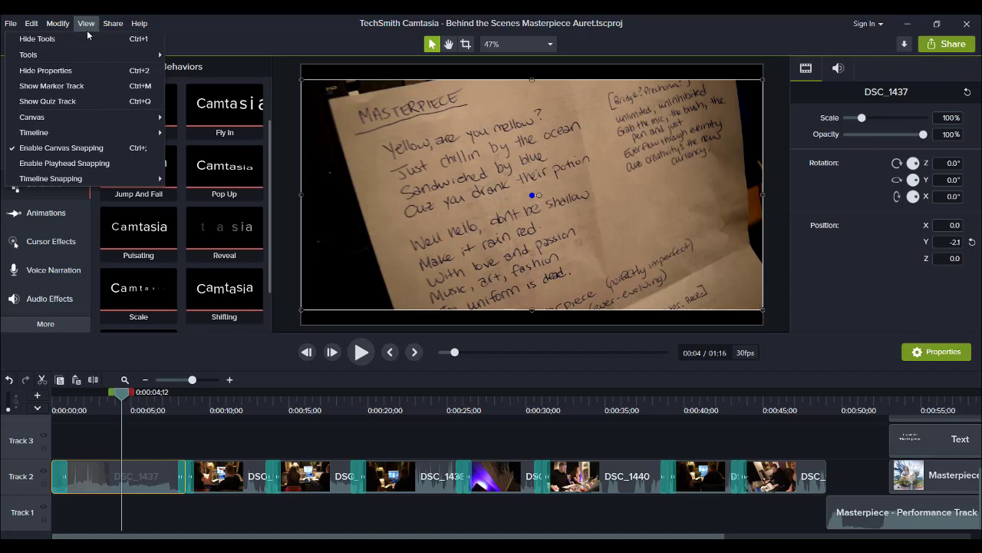
mouse_move(53, 101)
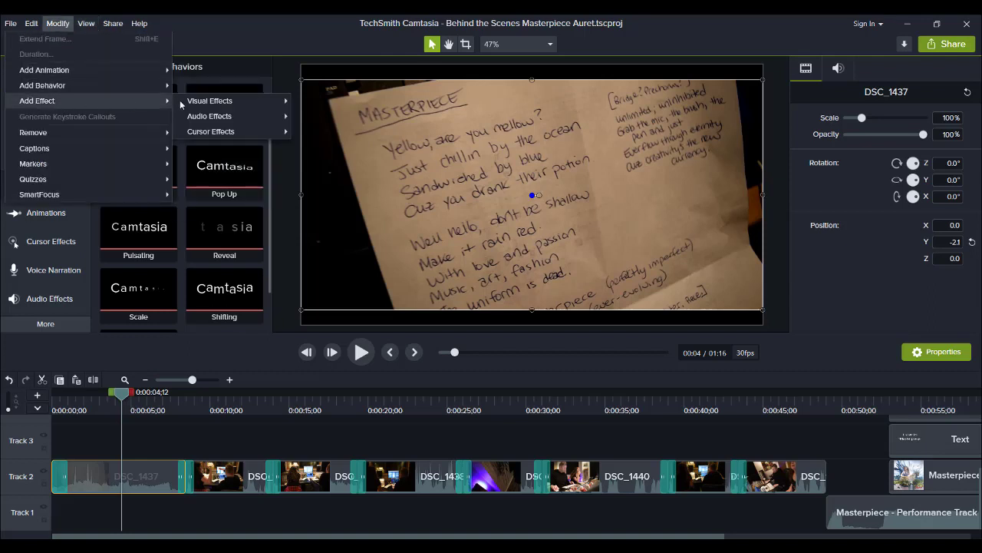
mouse_move(183, 101)
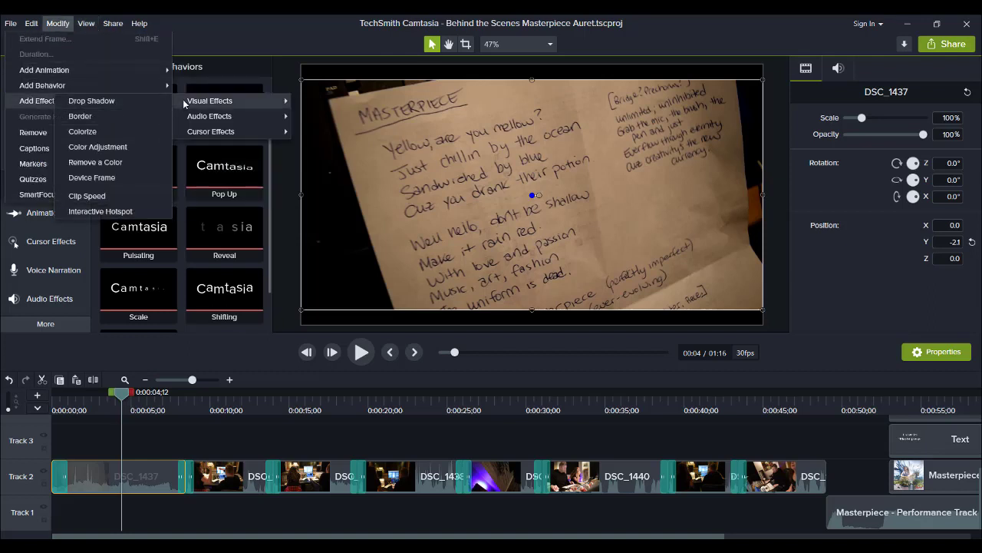
click(127, 146)
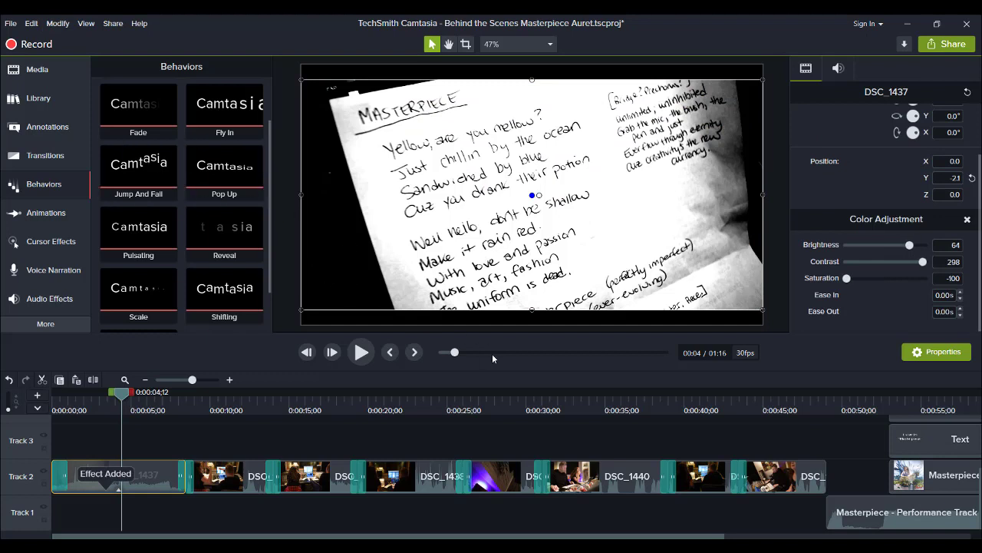
drag(922, 264, 869, 264)
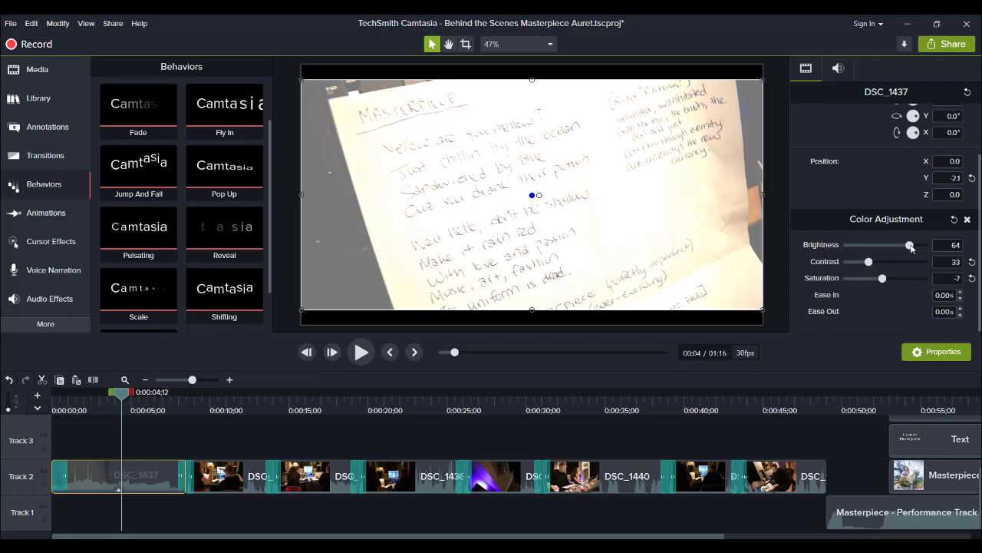
drag(912, 246, 894, 248)
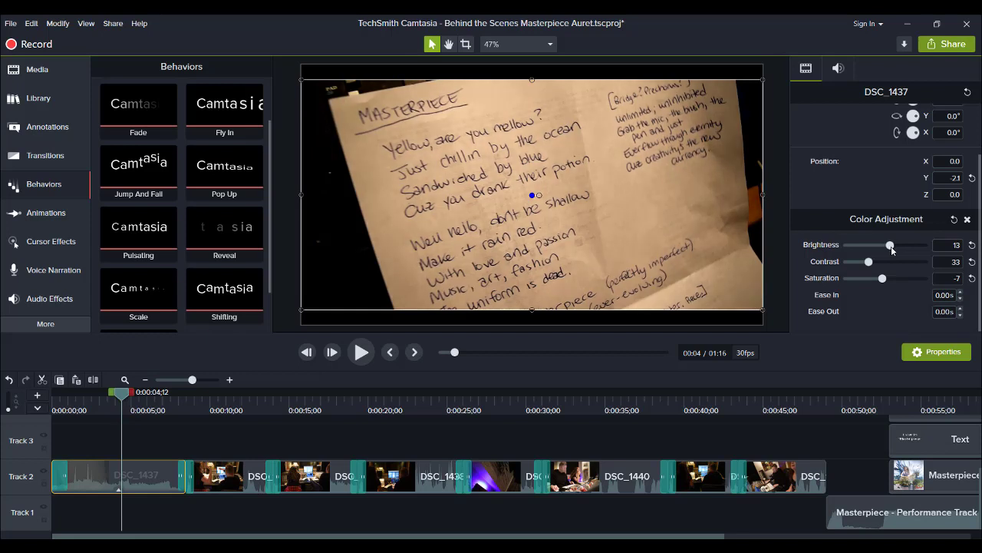
Remove the Color Adjustment from DSC_1437 for comparison, restore it and play the clip briefly
click(967, 221)
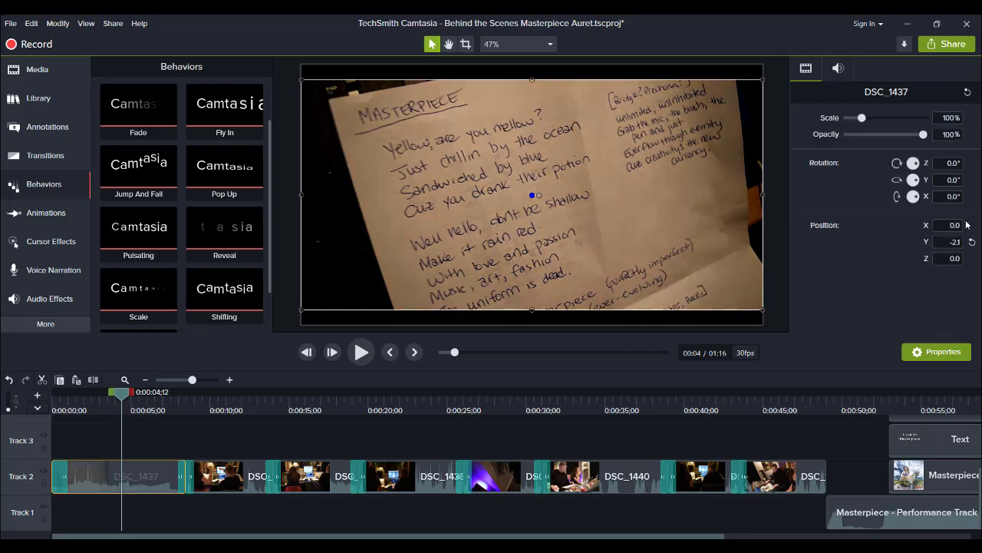
key(ctrl+z)
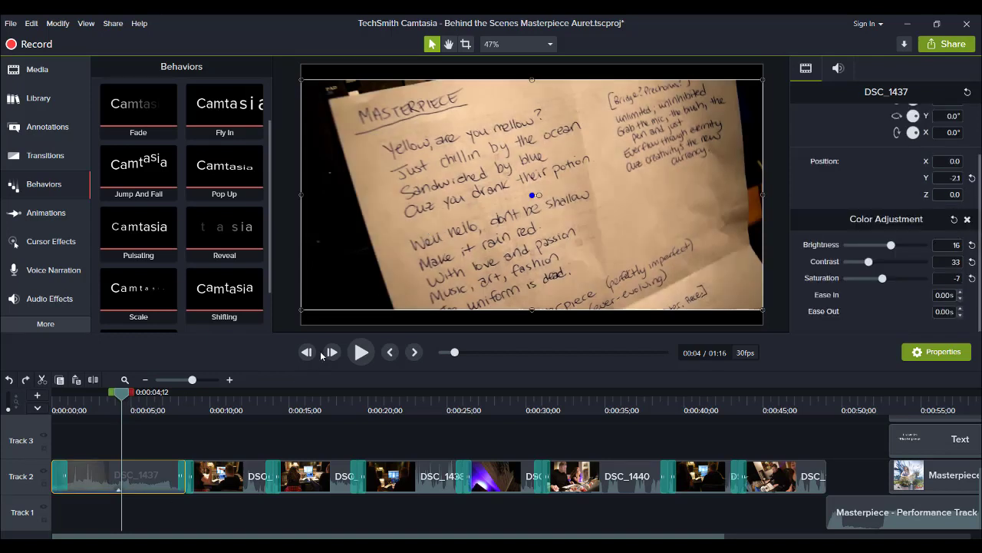
click(361, 352)
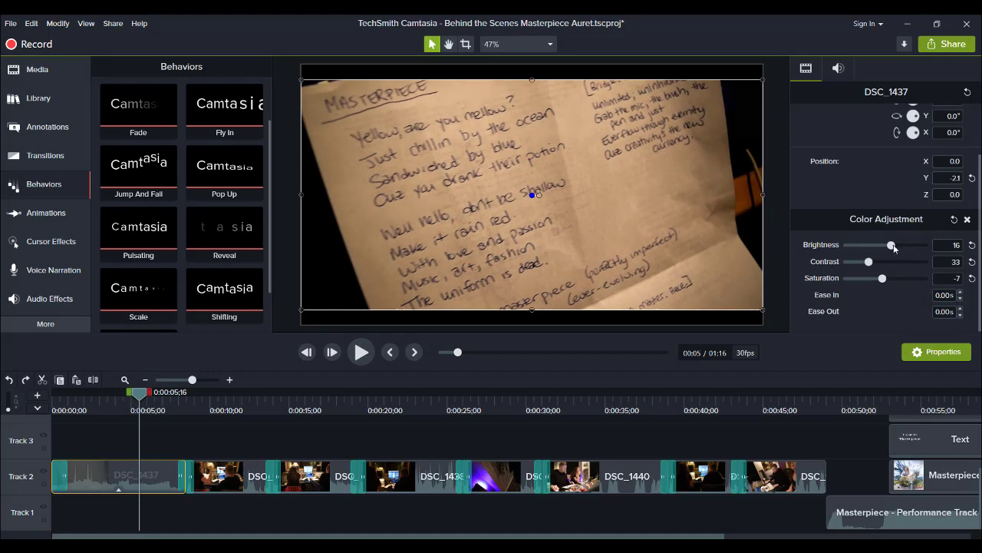
Set the DSC_1437 clip's brightness to 19 and play it back from about 0:03
drag(893, 244, 894, 245)
click(104, 395)
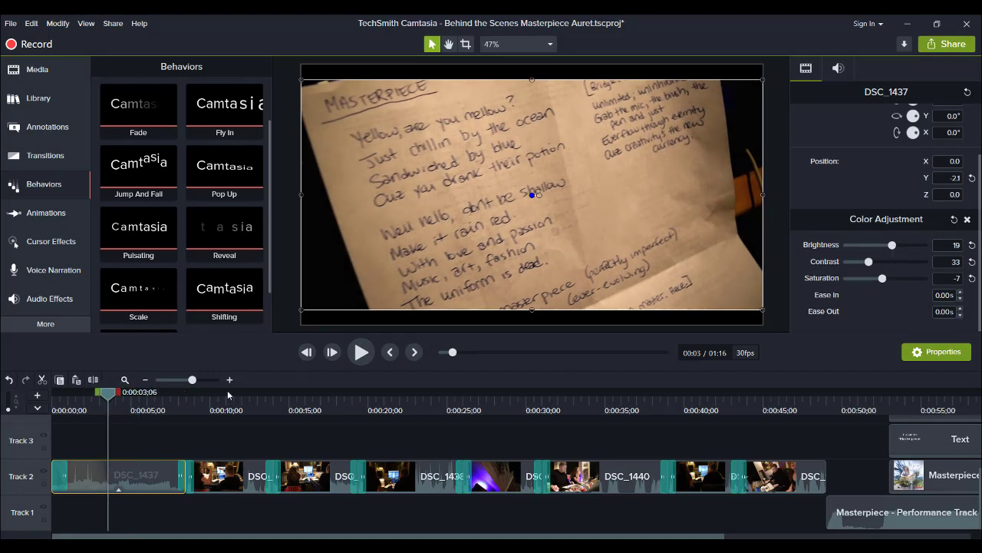
click(364, 351)
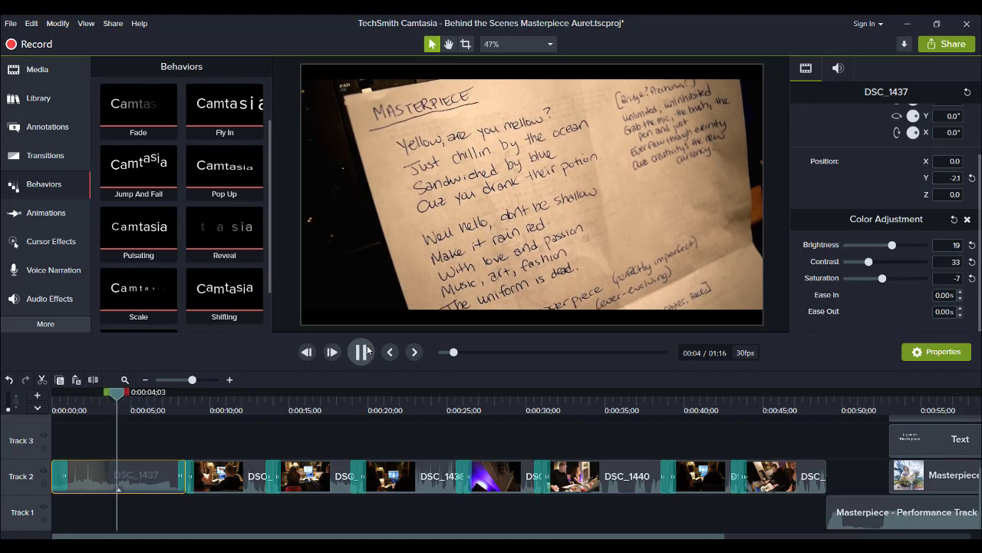
click(360, 351)
Add a Color Adjustment effect to the DSC_1433 clip, with the playhead at about 0:11 for previewing
click(229, 472)
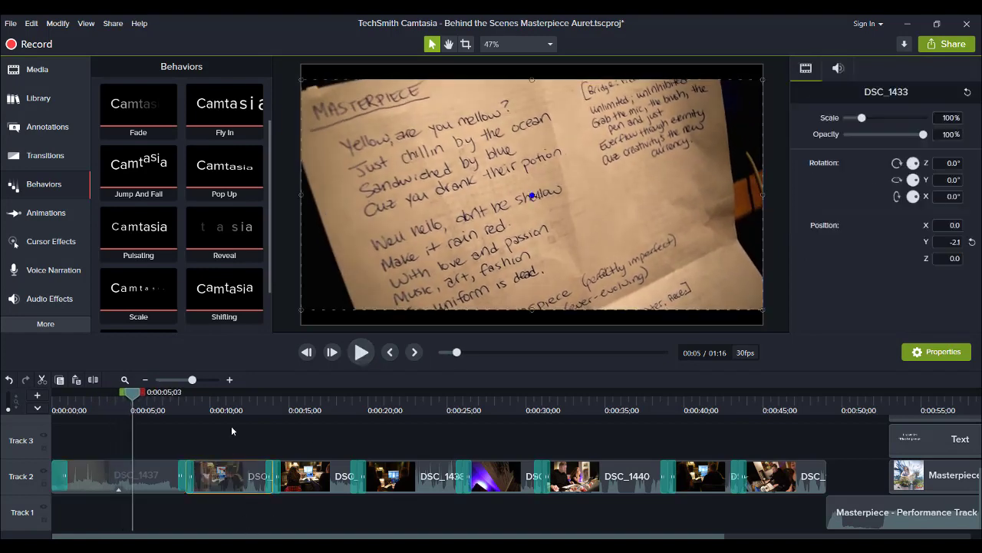
click(205, 401)
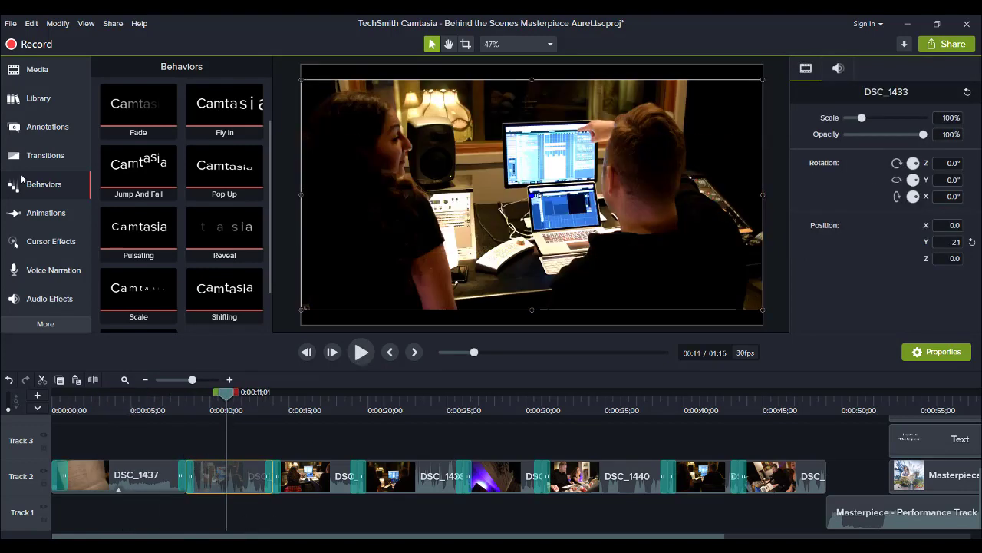
click(86, 23)
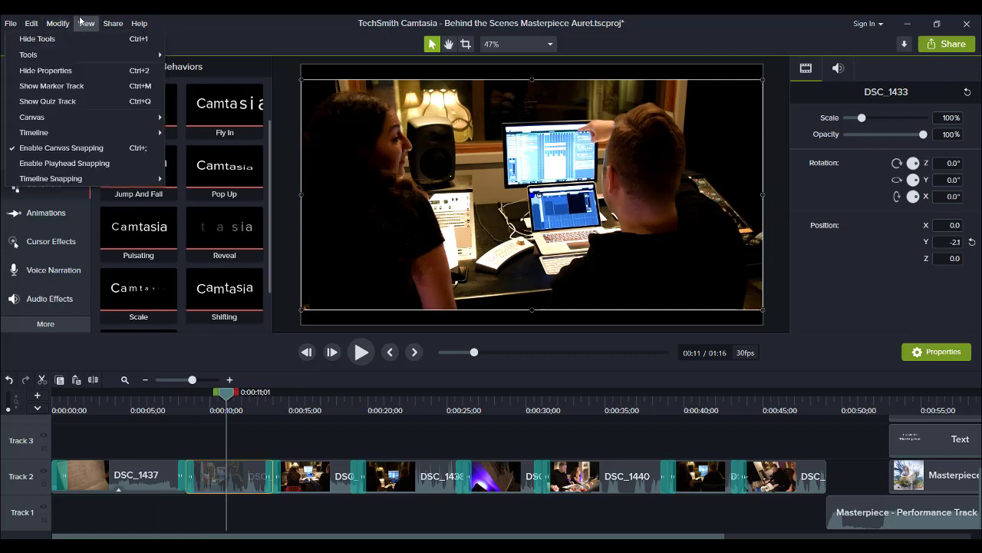
mouse_move(58, 23)
mouse_move(110, 103)
mouse_move(215, 114)
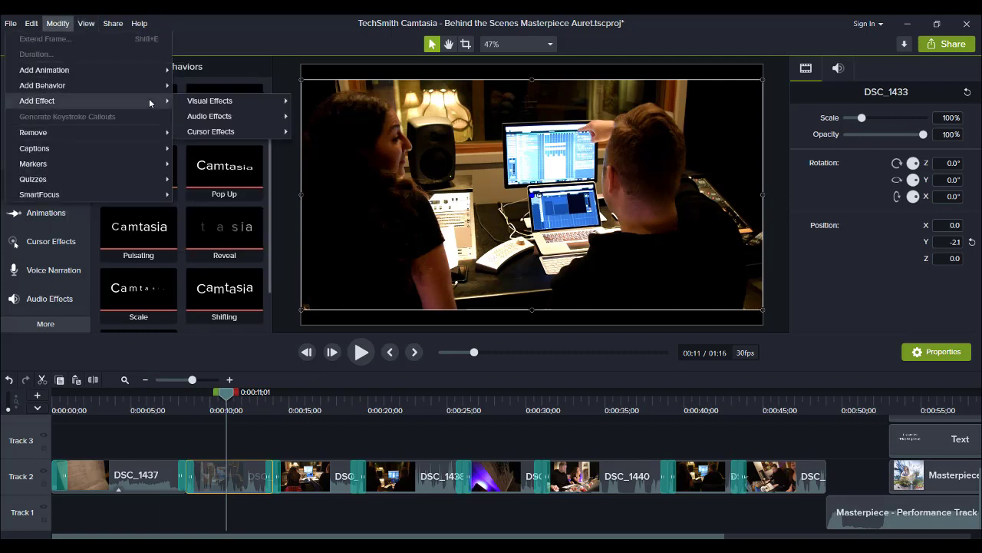
mouse_move(191, 98)
click(119, 149)
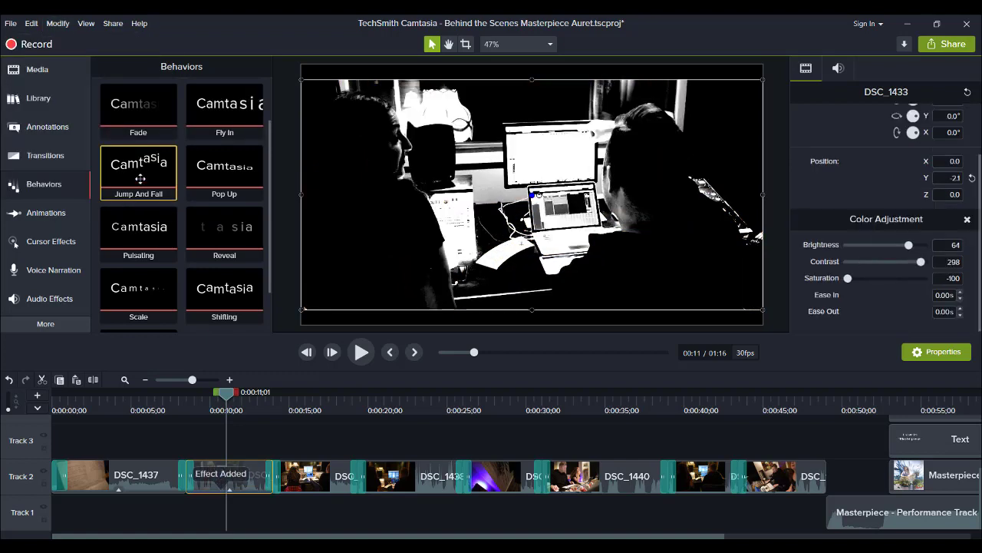
Set the DSC_1433 Color Adjustment to brightness 25, contrast 33 and saturation -13
drag(926, 263, 870, 262)
click(848, 278)
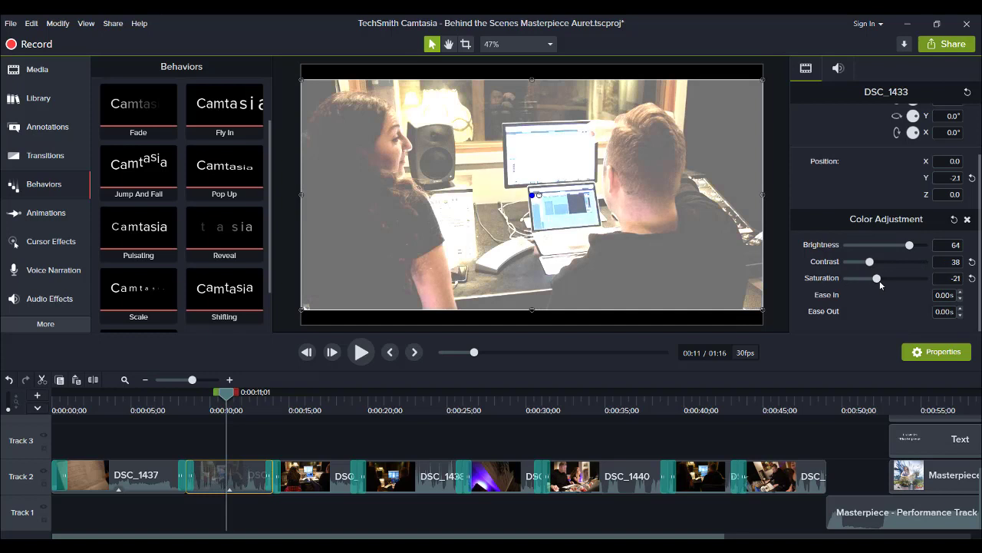
drag(910, 247, 896, 252)
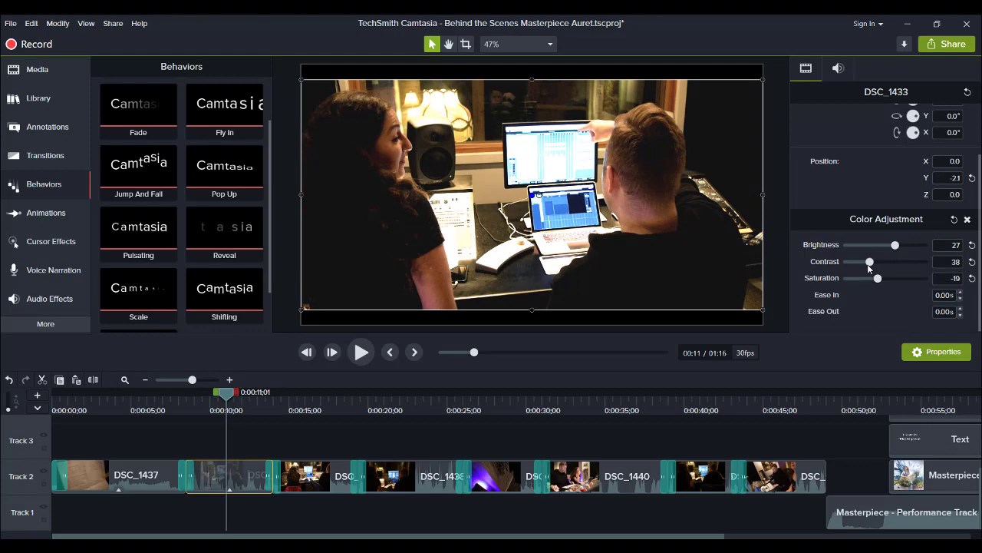
drag(868, 264, 879, 279)
Play back the DSC_1433 clip, then remove its Color Adjustment for comparison and restore it
click(358, 353)
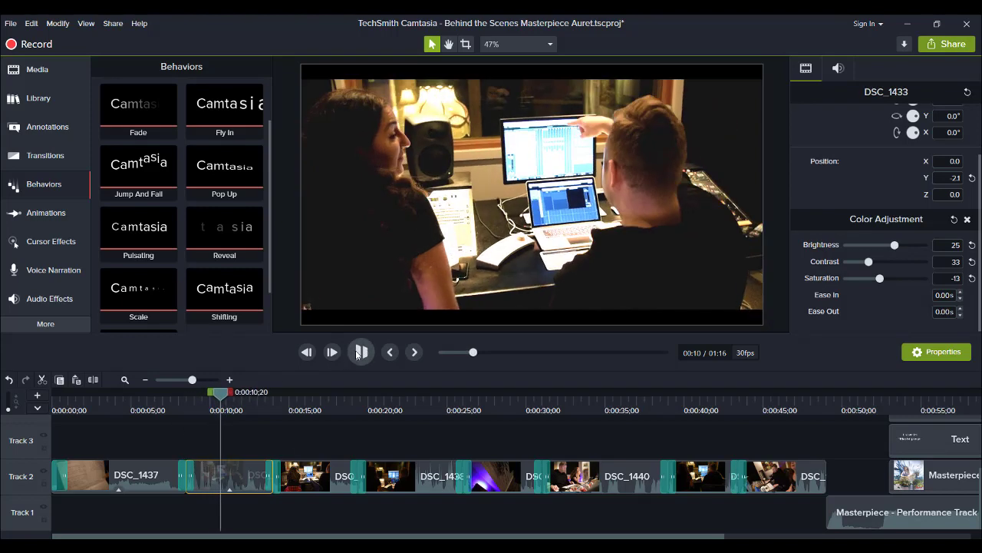
key(space)
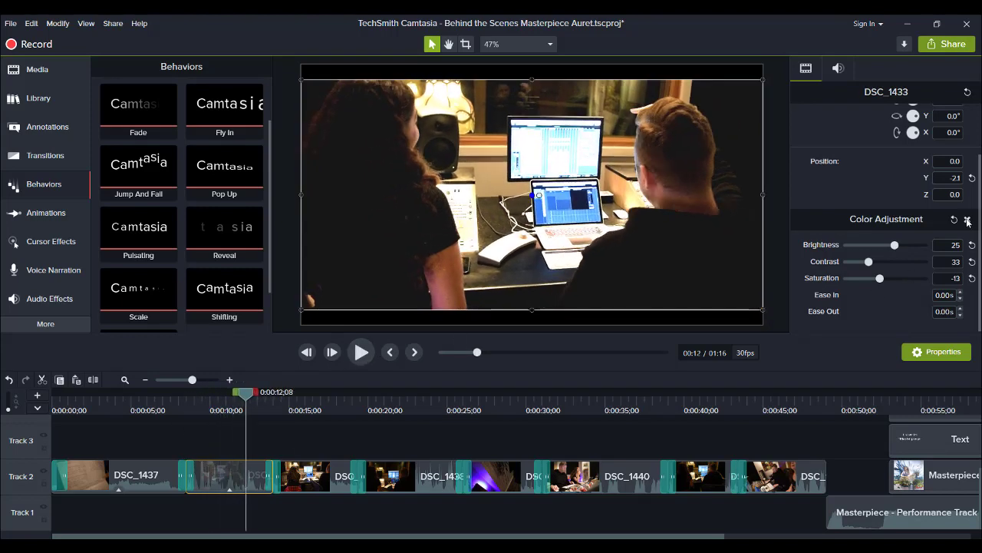
click(969, 219)
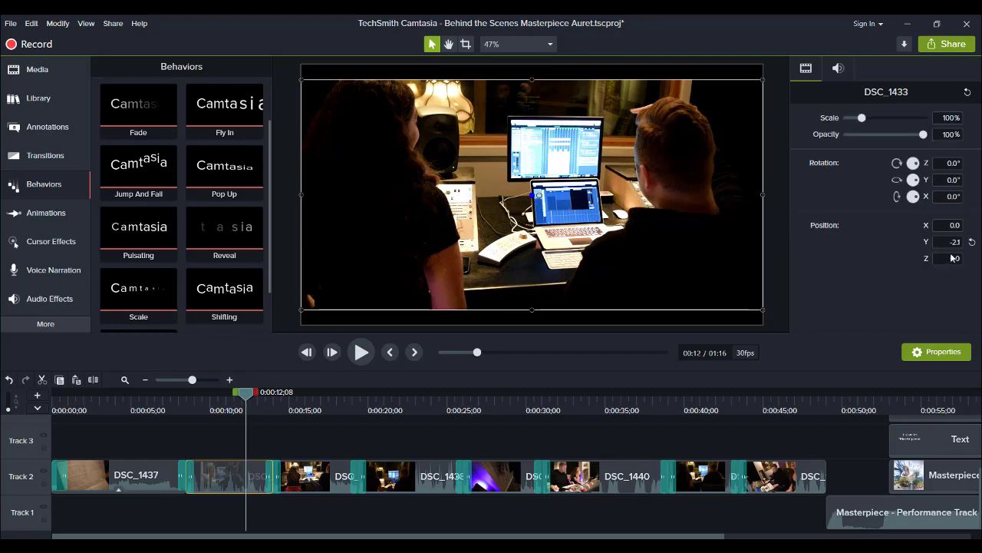
key(ctrl+z)
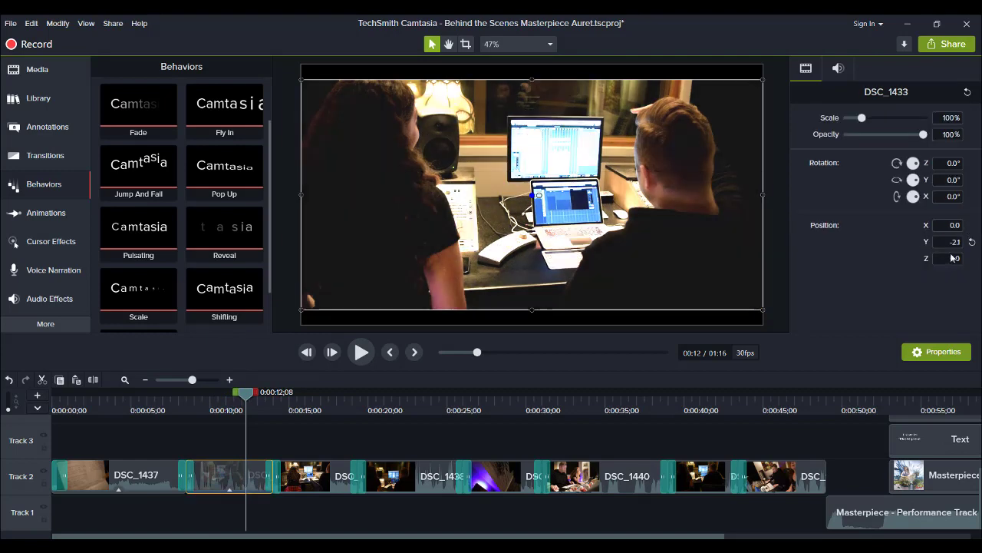
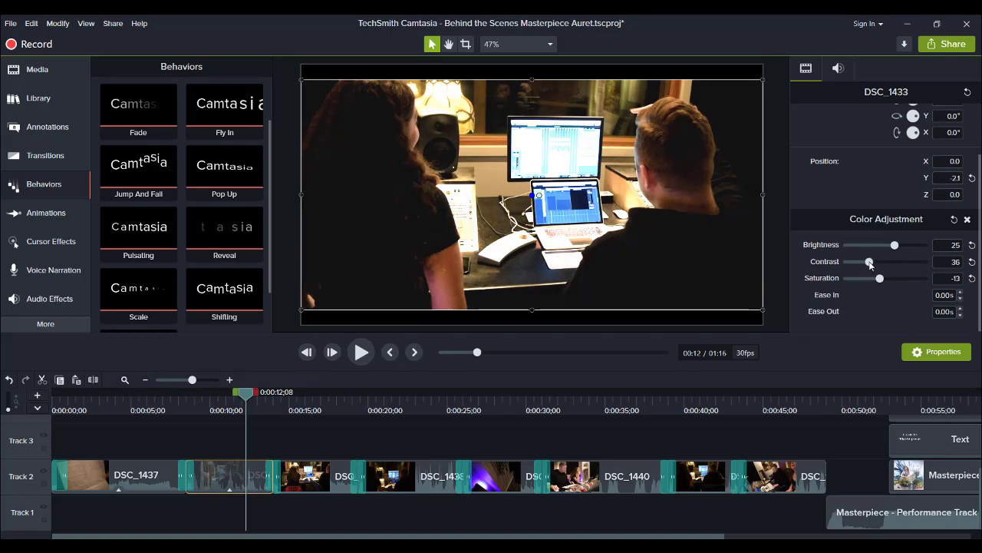
Set the DSC_1433 Color Adjustment to brightness 27 and contrast 36, and compare the picture with the effect temporarily removed
drag(897, 249, 898, 249)
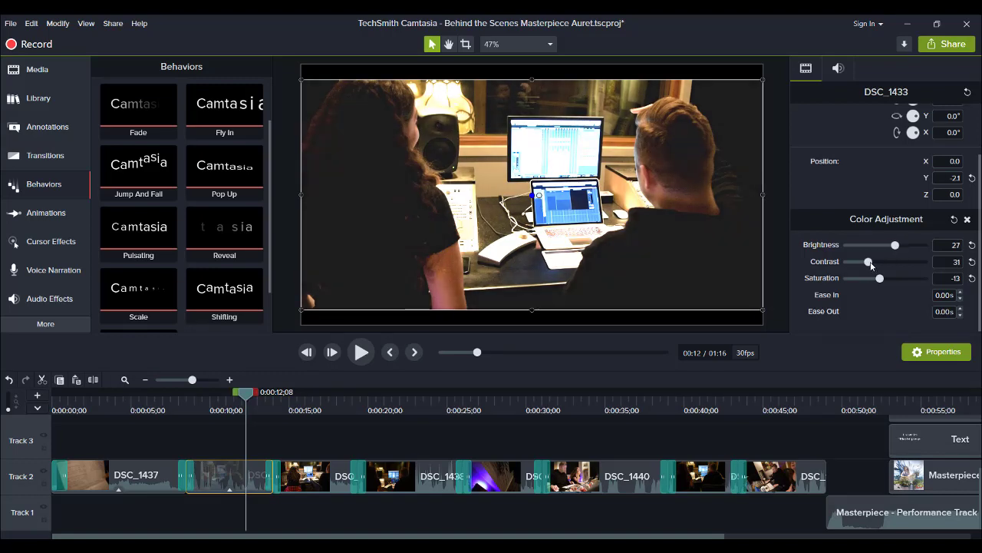
click(967, 220)
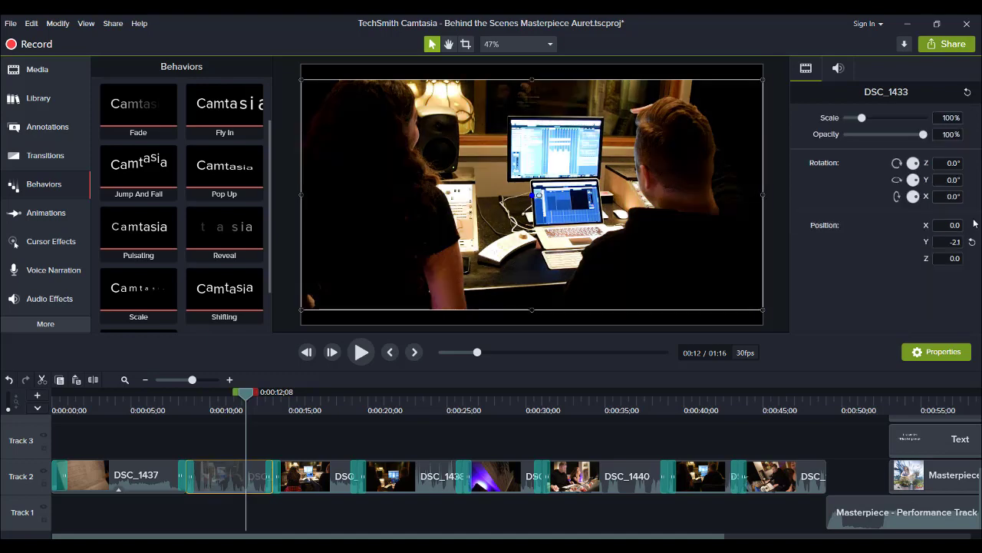
key(ctrl+z)
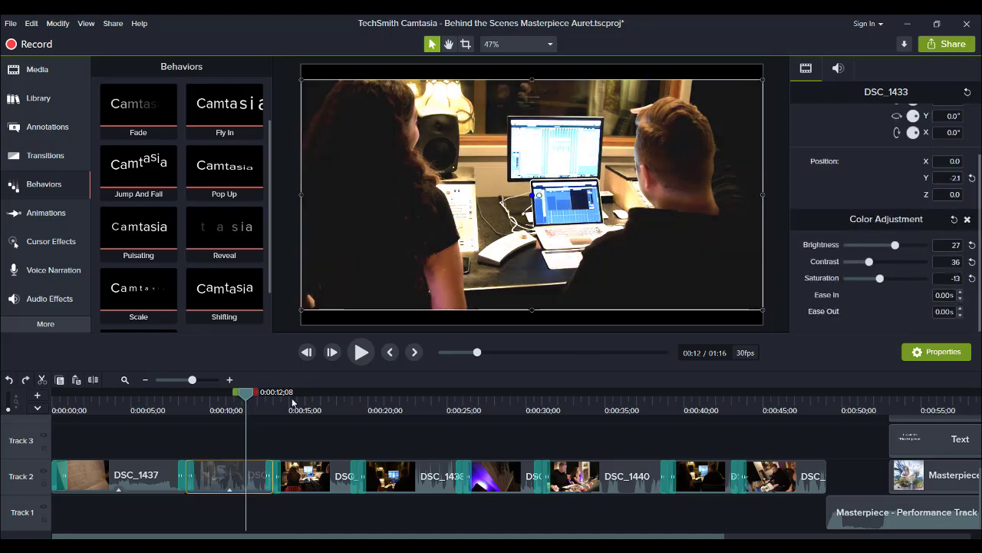
Preview DSC_1433, set its contrast to 38, and play on into the following clip
click(206, 411)
key(space)
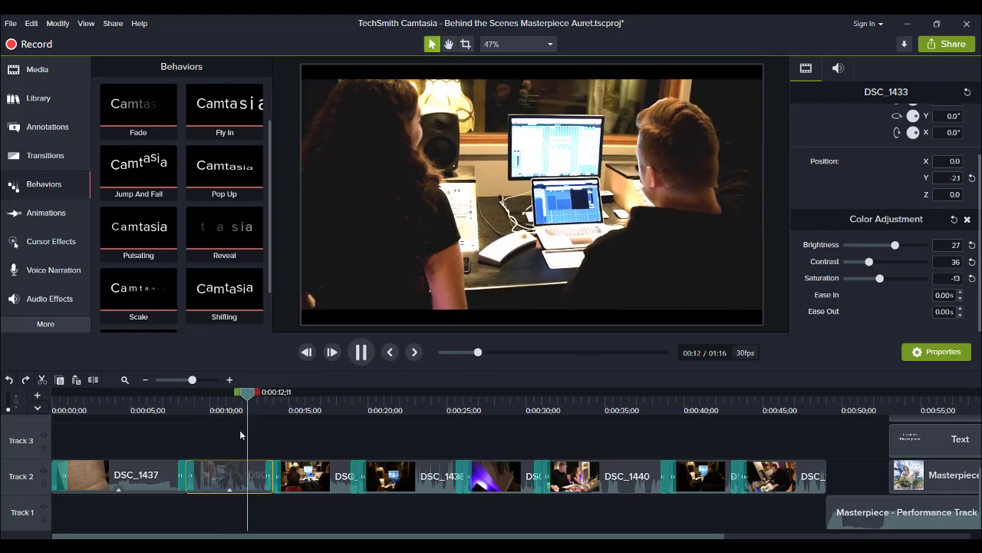
key(space)
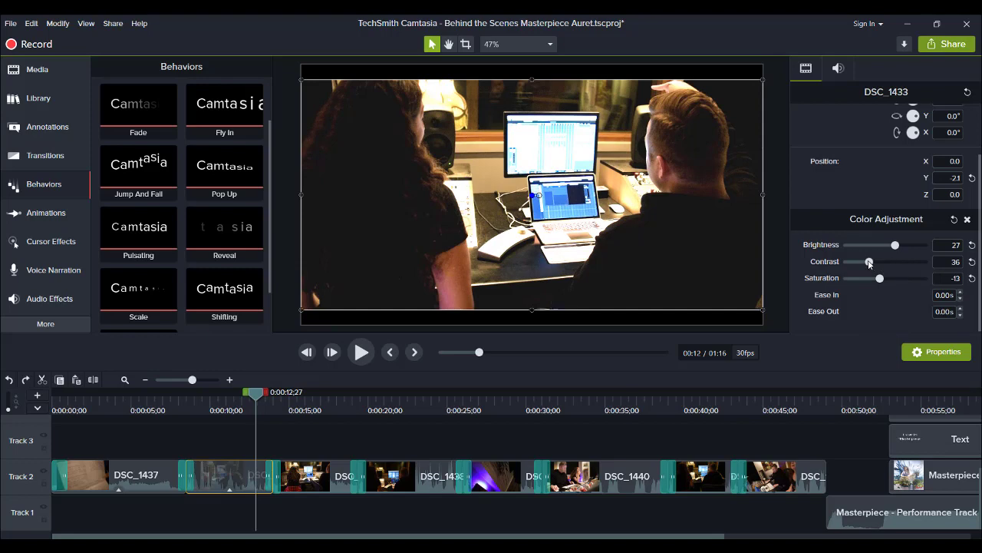
key(space)
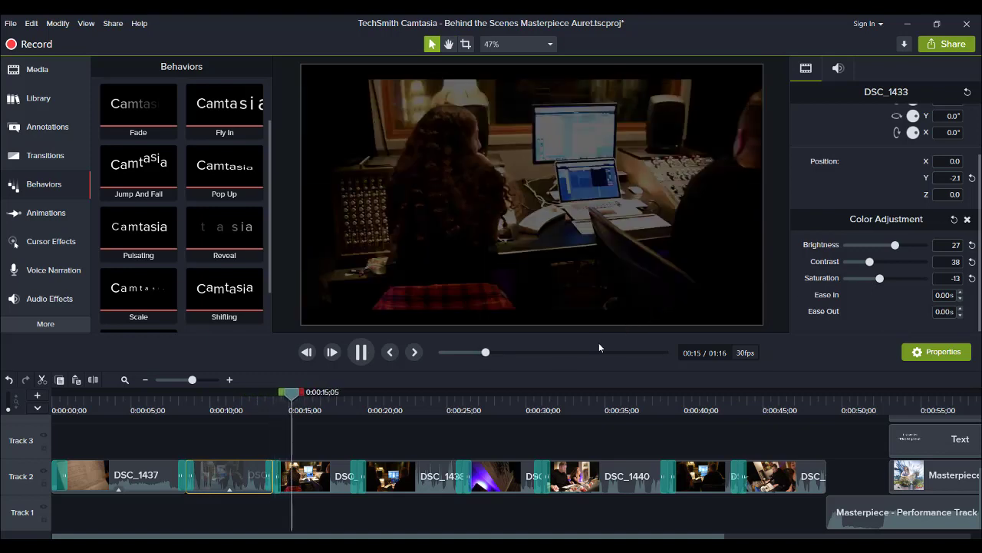
key(space)
Add a Color Adjustment effect to the DSC_1432 clip, with the playhead at about 0:15 for previewing
click(347, 433)
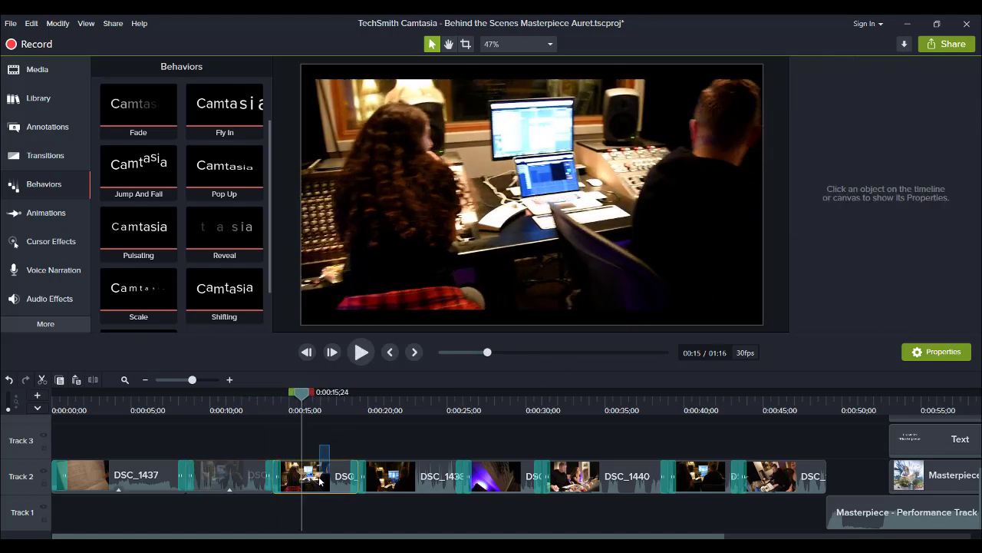
click(315, 476)
click(310, 414)
click(299, 417)
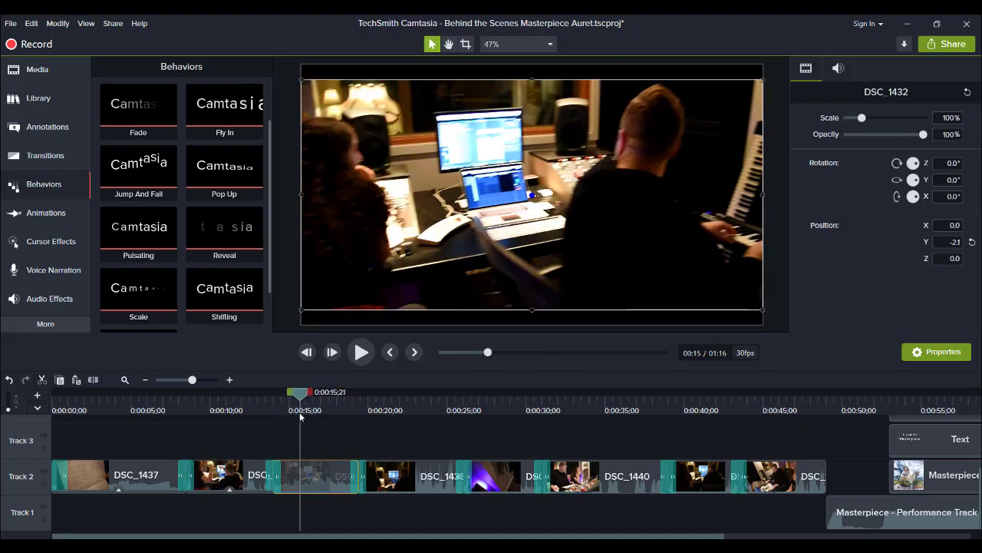
click(57, 23)
mouse_move(78, 102)
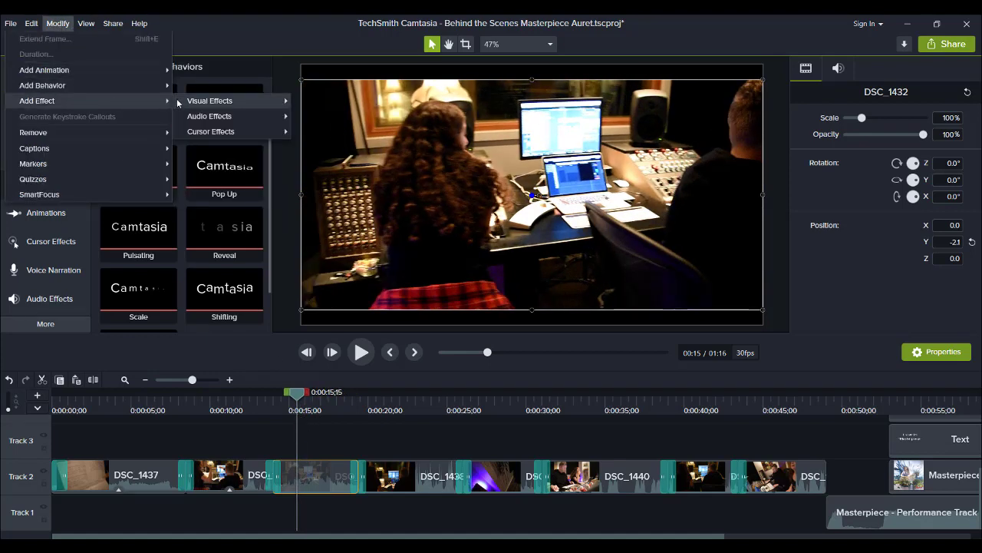
mouse_move(192, 100)
click(98, 146)
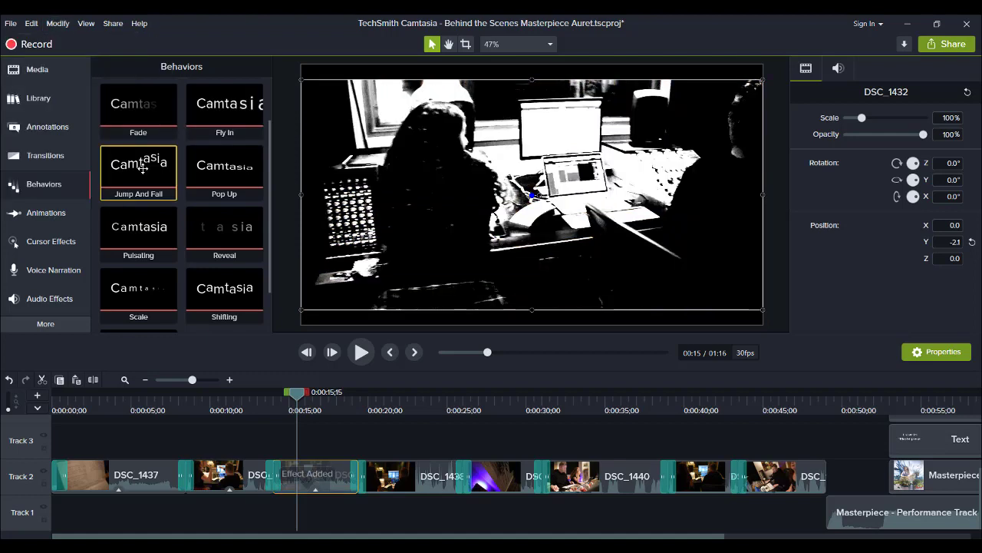
Set the DSC_1432 Color Adjustment to brightness 36, contrast 55 and saturation -19, previewing the clip from about 0:15
drag(924, 263, 887, 277)
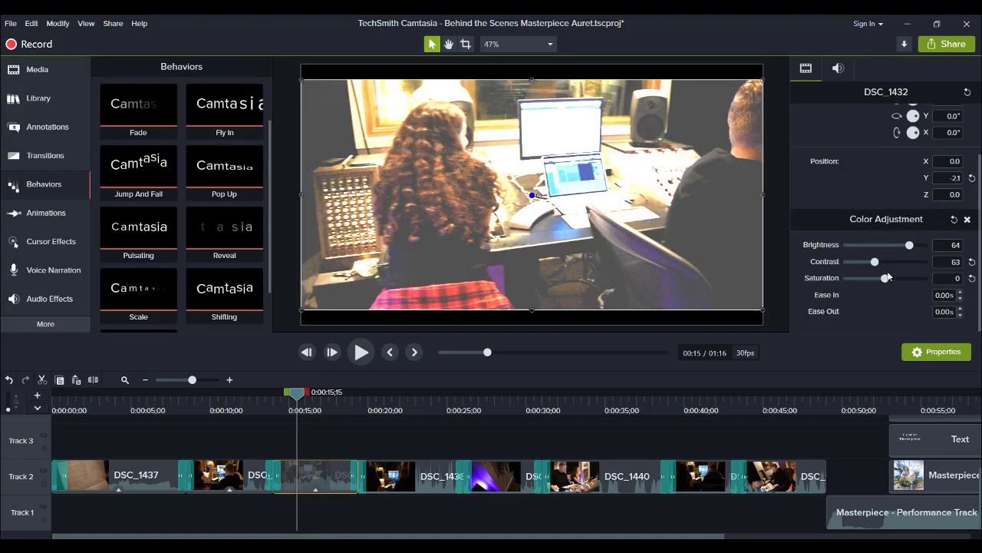
drag(910, 245, 875, 263)
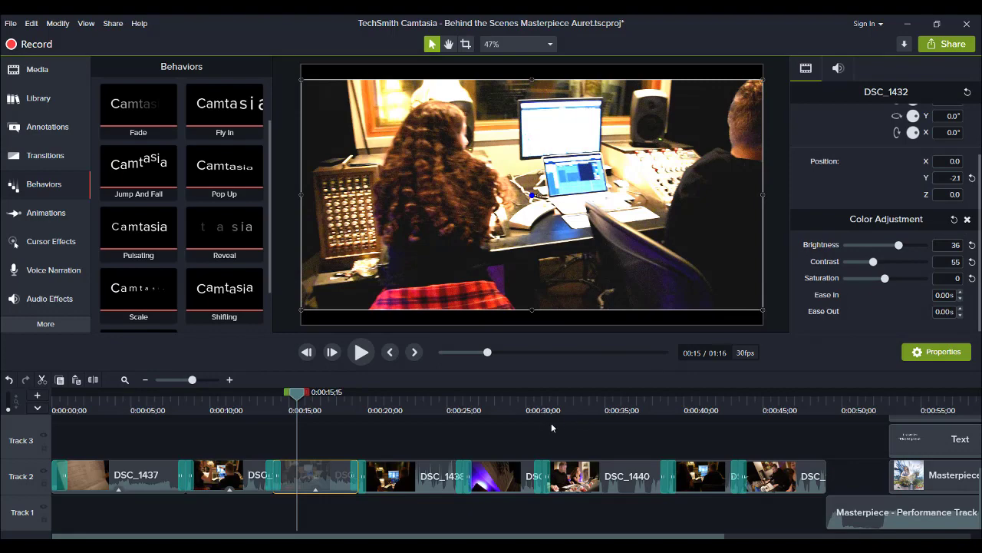
key(space)
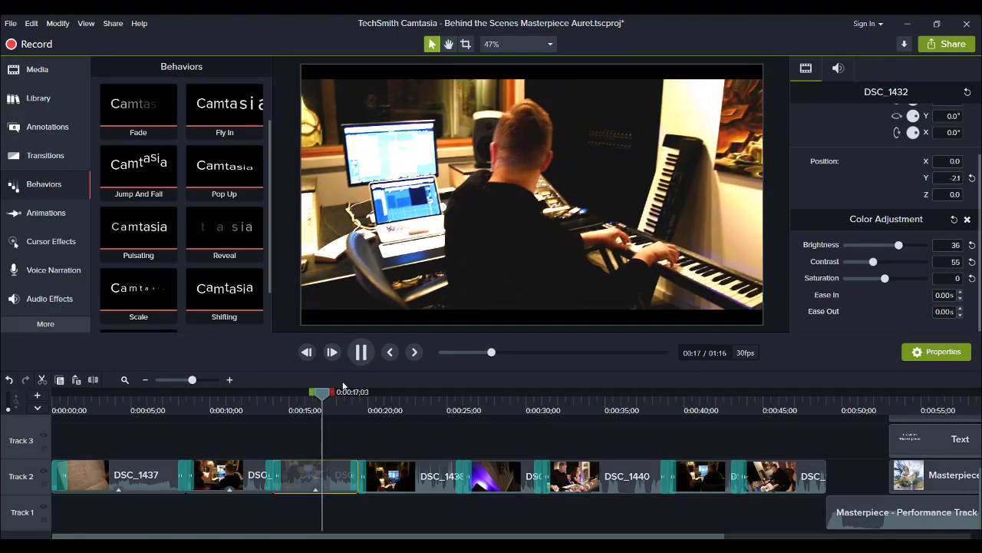
click(291, 410)
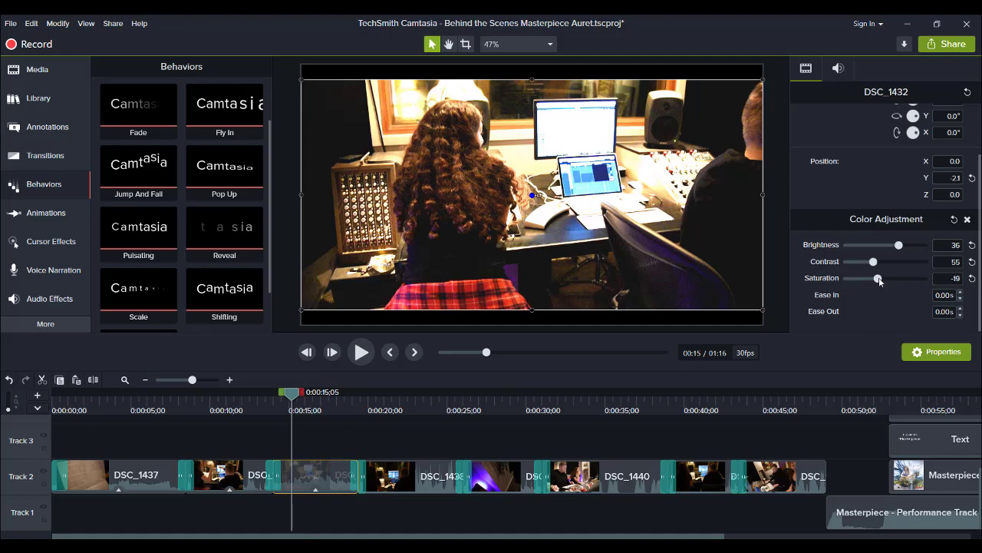
Play parts of DSC_1432 and DSC_1433 in turn to compare how their colors match
key(space)
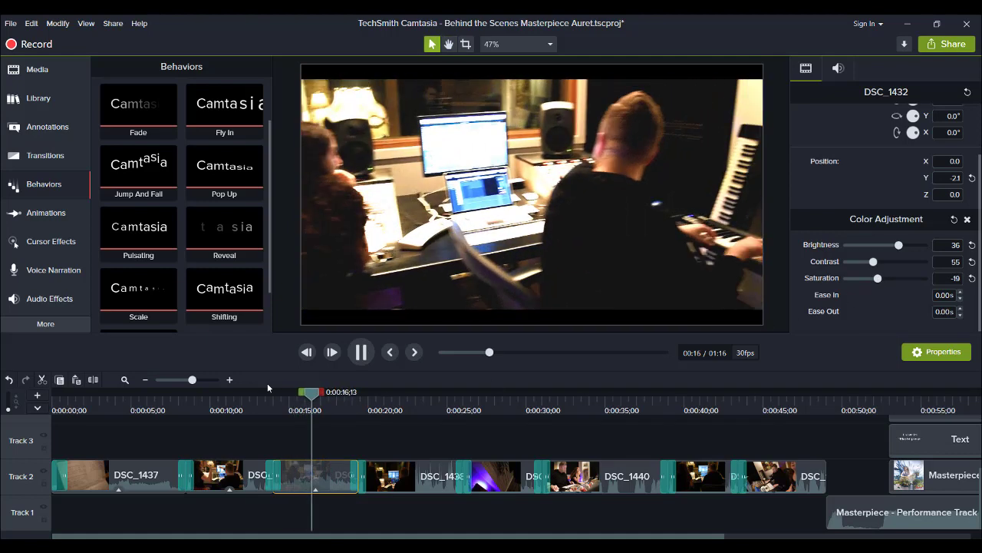
click(229, 410)
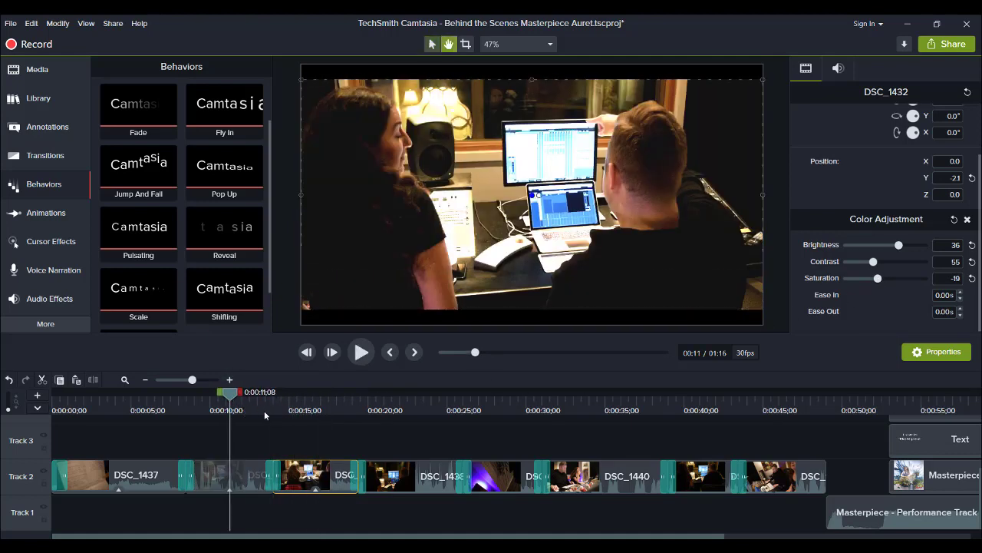
key(space)
click(291, 409)
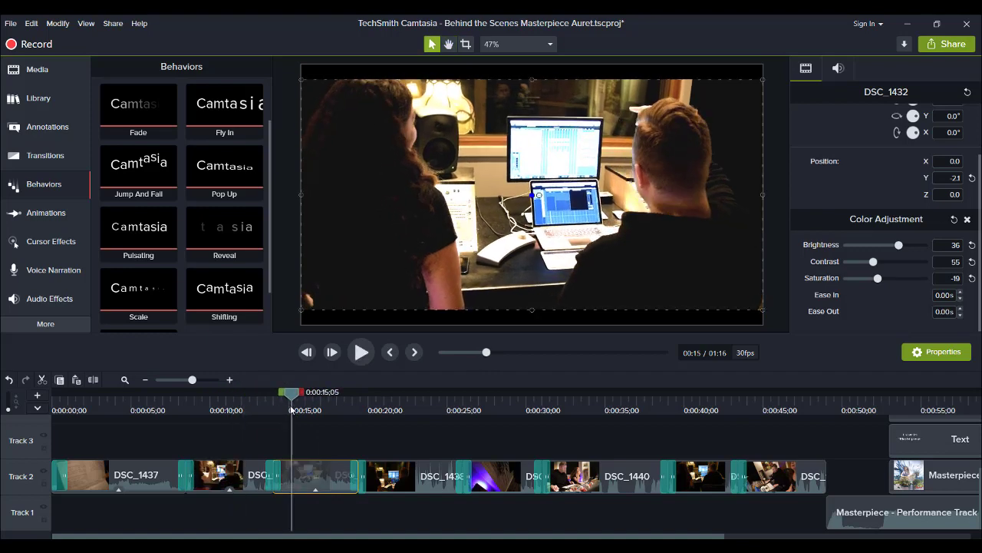
key(space)
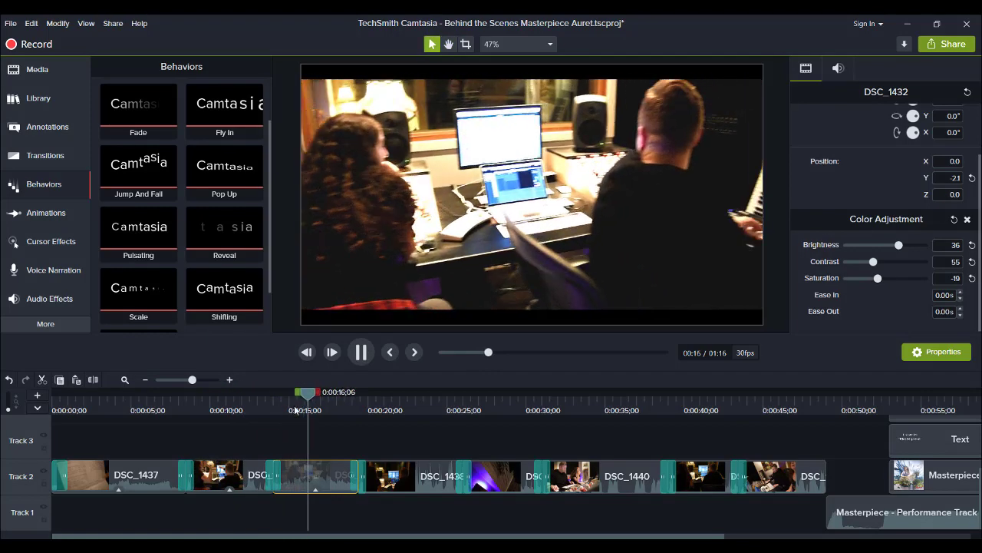
key(space)
Lower the DSC_1432 Color Adjustment to brightness 24 and contrast 48, and play the clip briefly
mouse_move(902, 248)
mouse_down()
mouse_move(874, 265)
mouse_move(893, 247)
mouse_up()
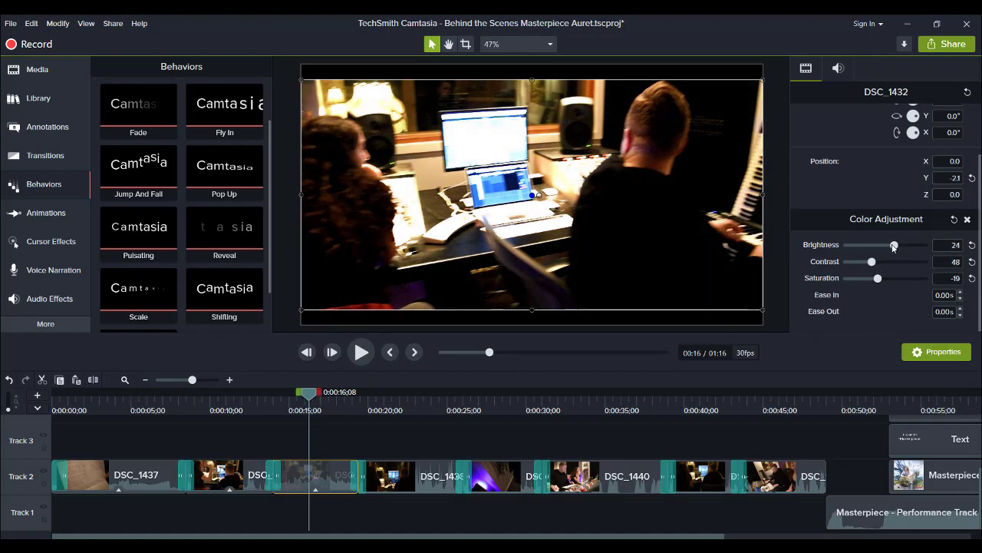
key(space)
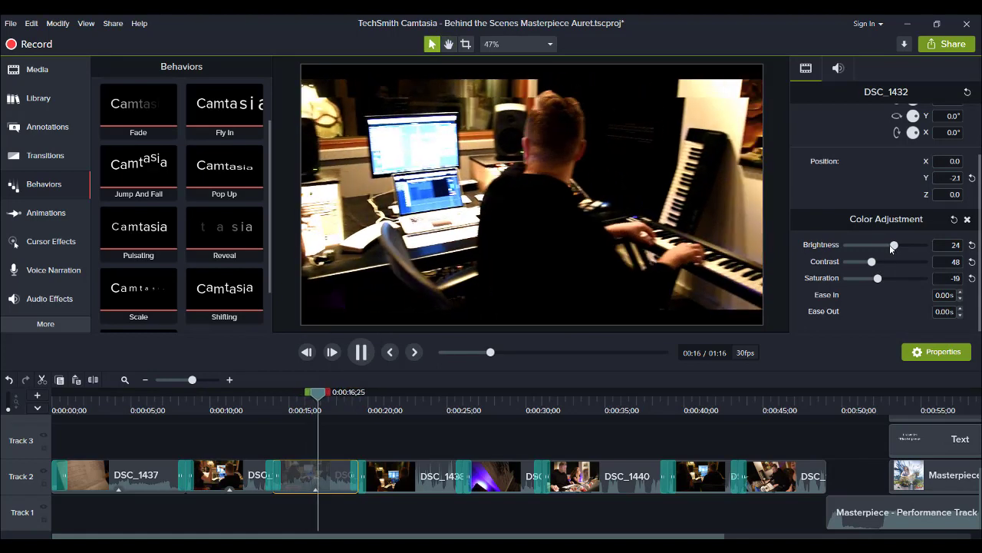
key(space)
Copy the effects of the DSC_1433 clip and paste them onto DSC_1432
click(231, 410)
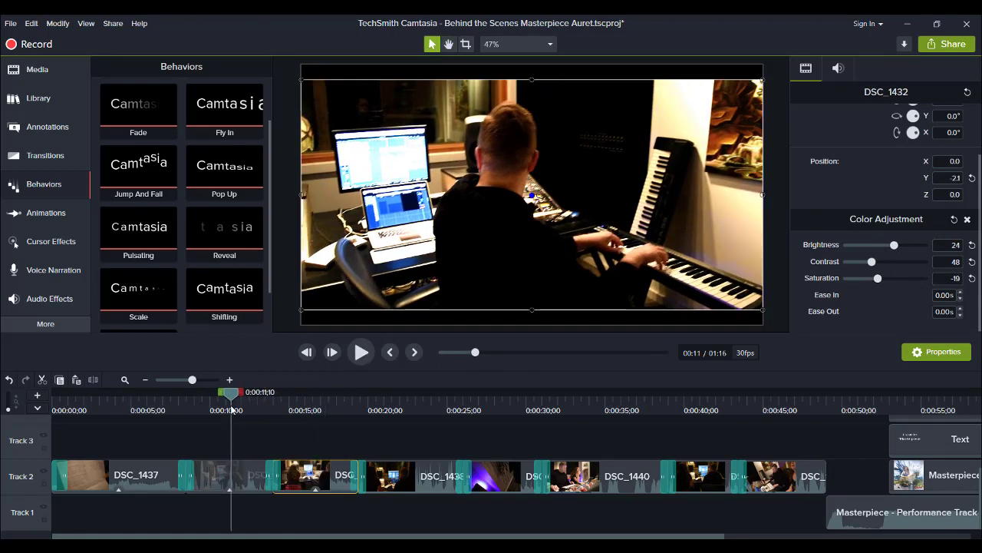
right_click(224, 472)
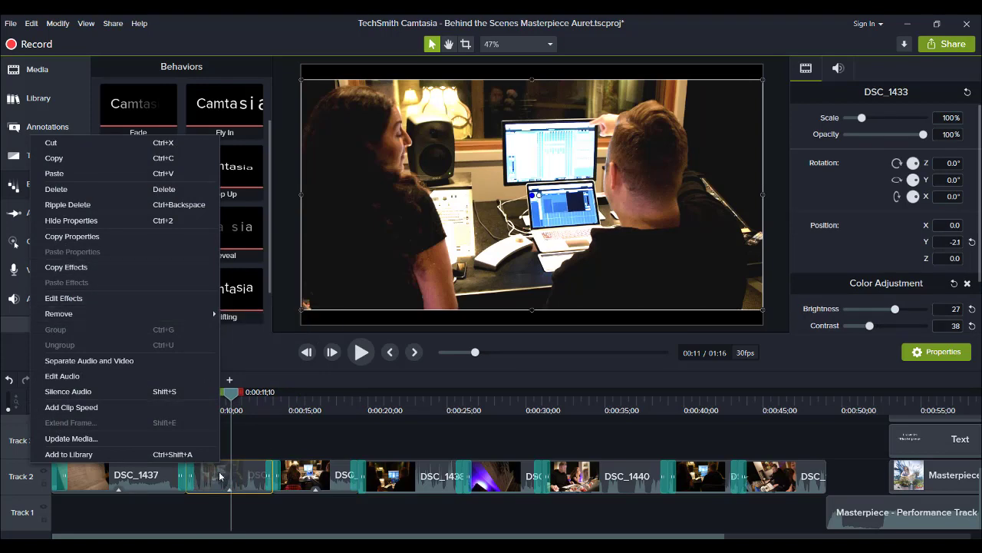
click(66, 266)
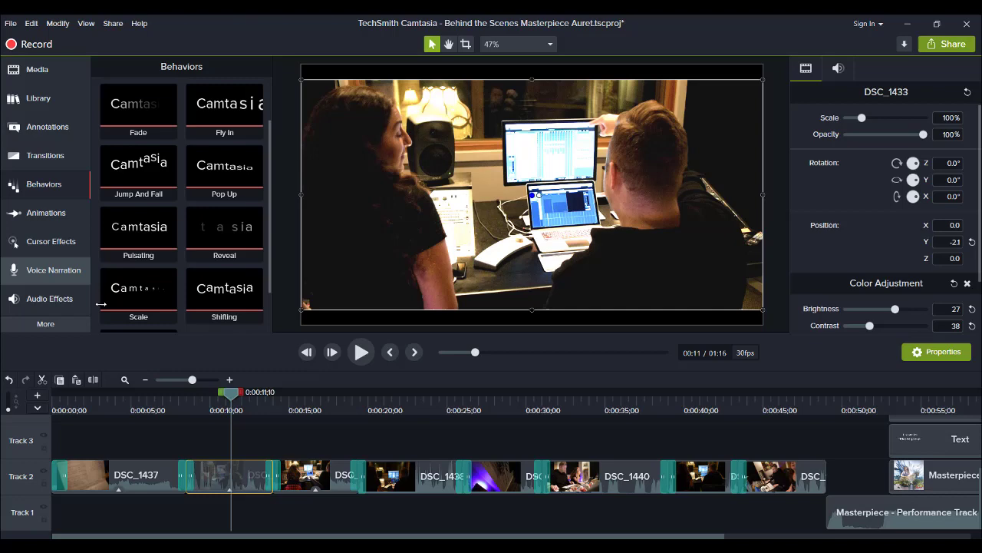
click(311, 451)
click(303, 476)
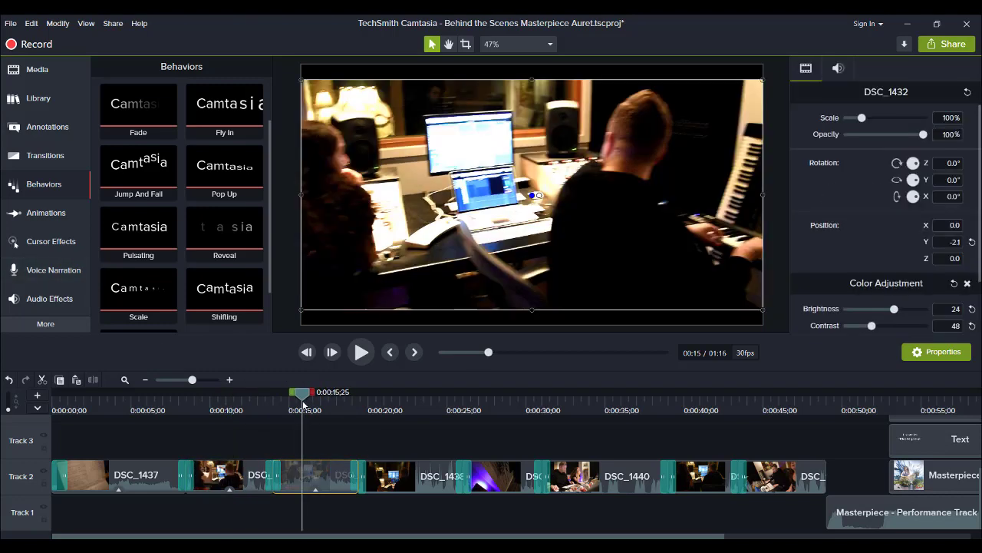
right_click(330, 477)
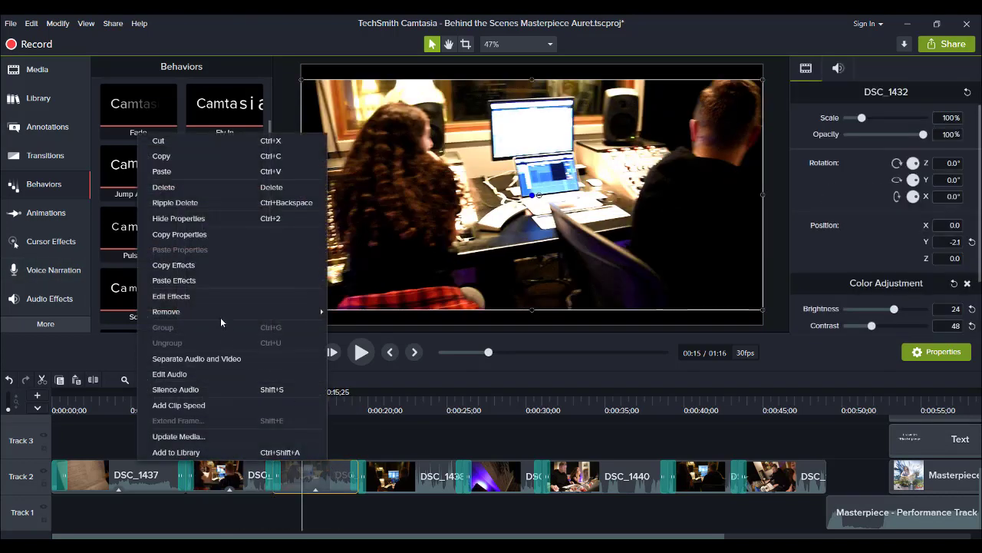
click(197, 280)
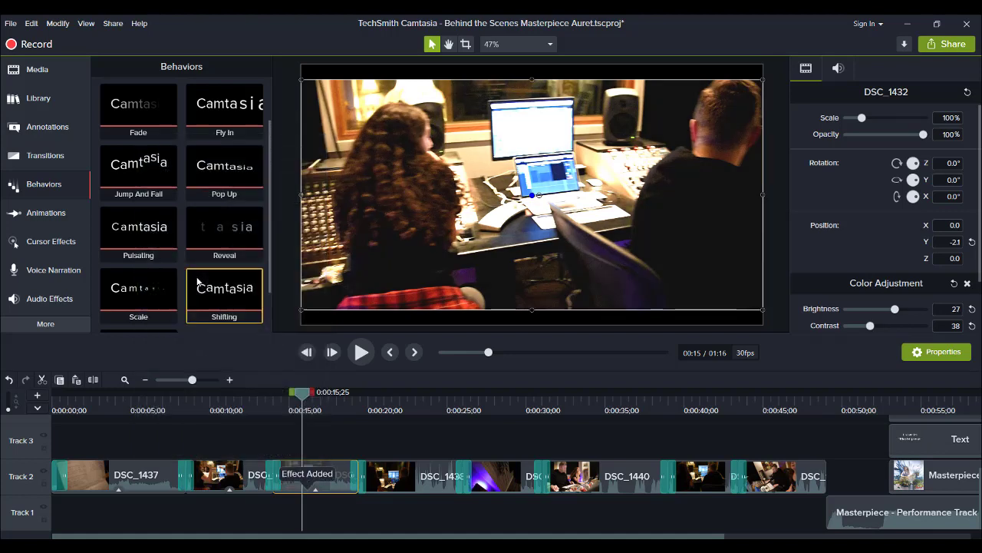
Play back DSC_1432 and the start of the clip after it, leaving the playhead at about 0:20
key(space)
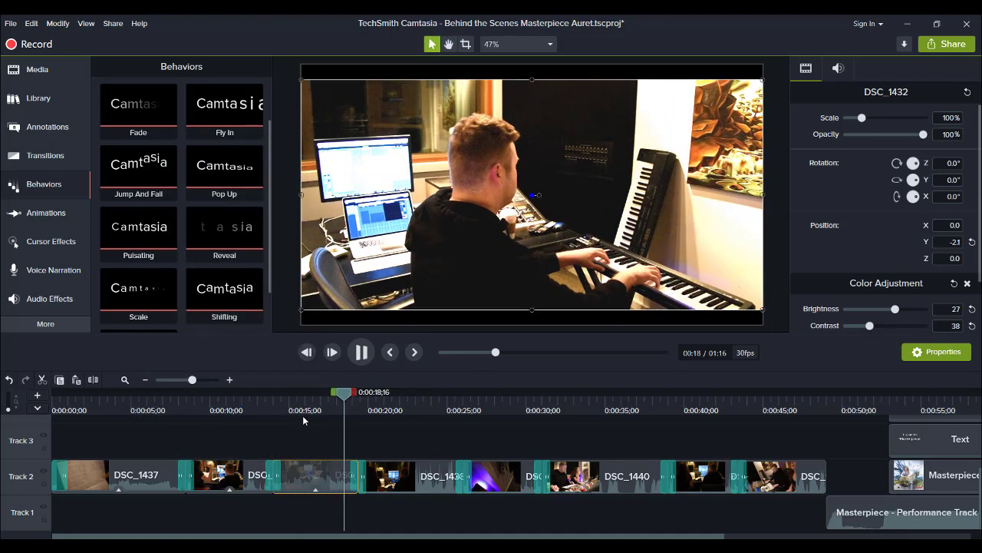
key(space)
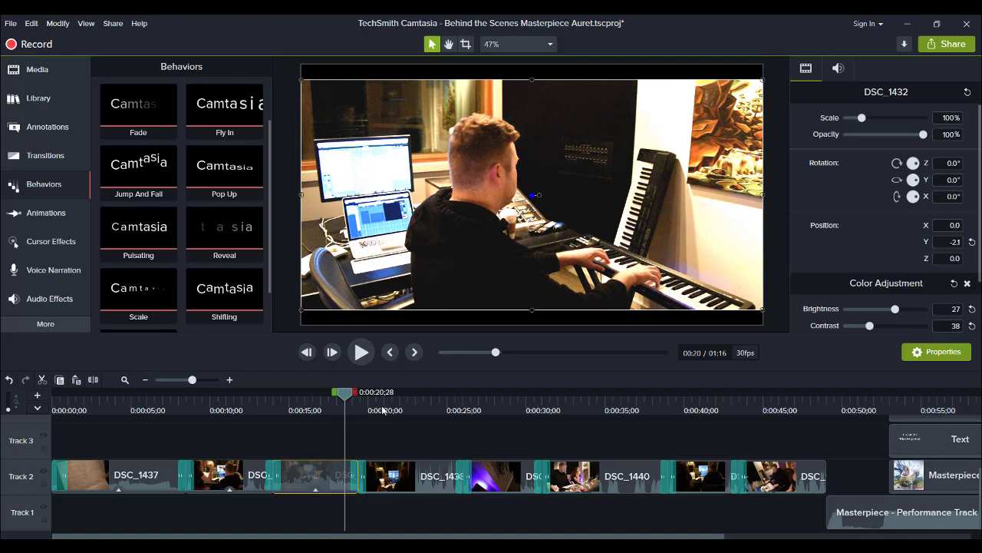
key(space)
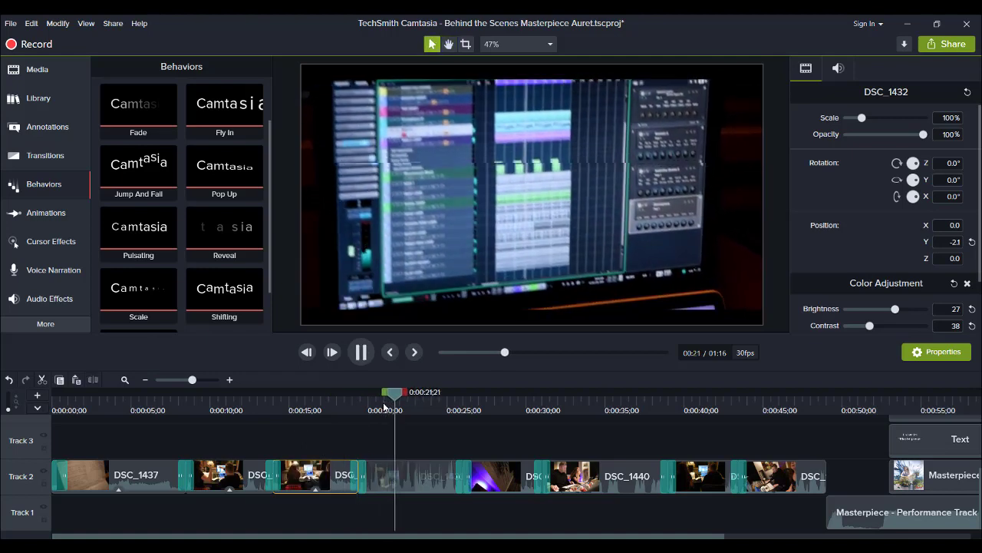
click(369, 411)
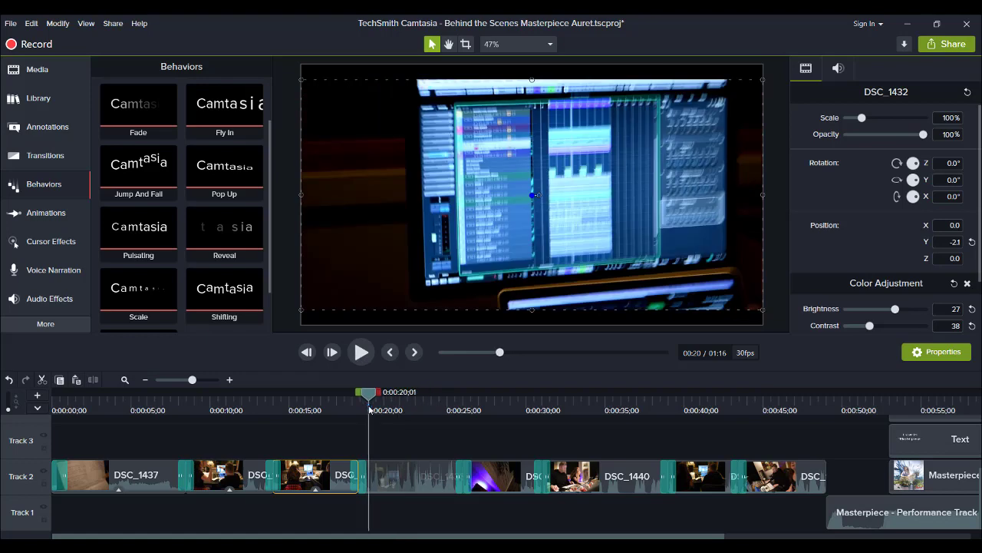
Play from about 0:20 into DSC_1438 and paste the copied effects onto that clip
key(space)
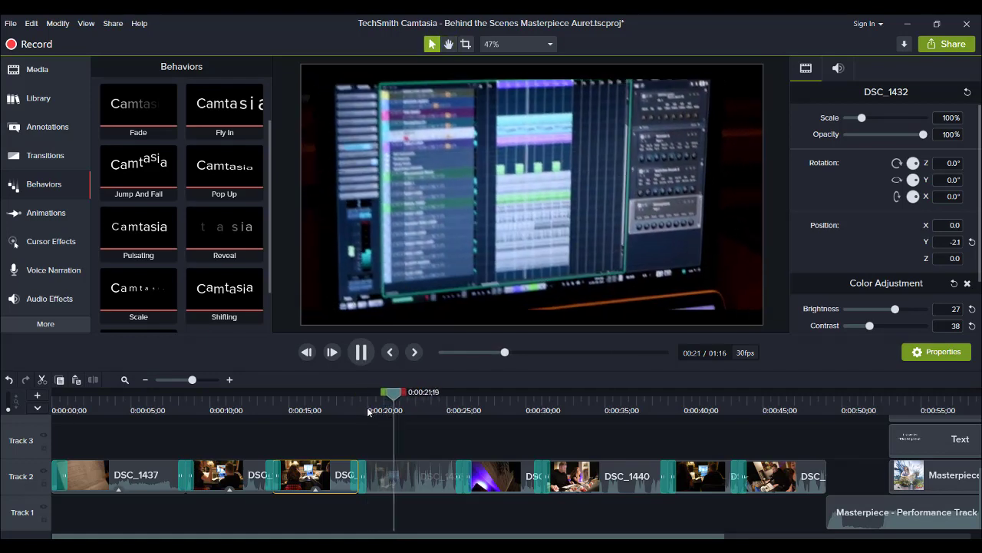
key(space)
click(408, 473)
right_click(405, 471)
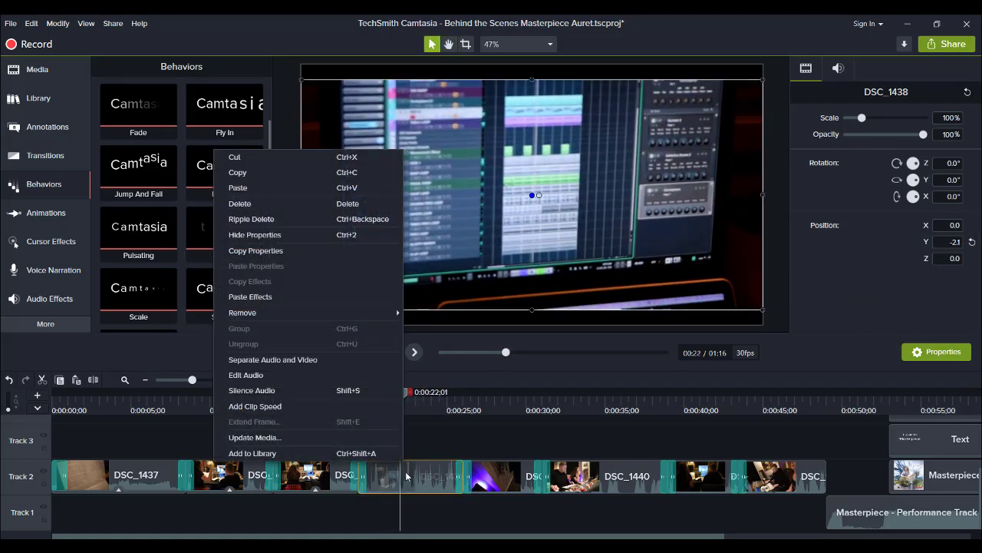
click(314, 296)
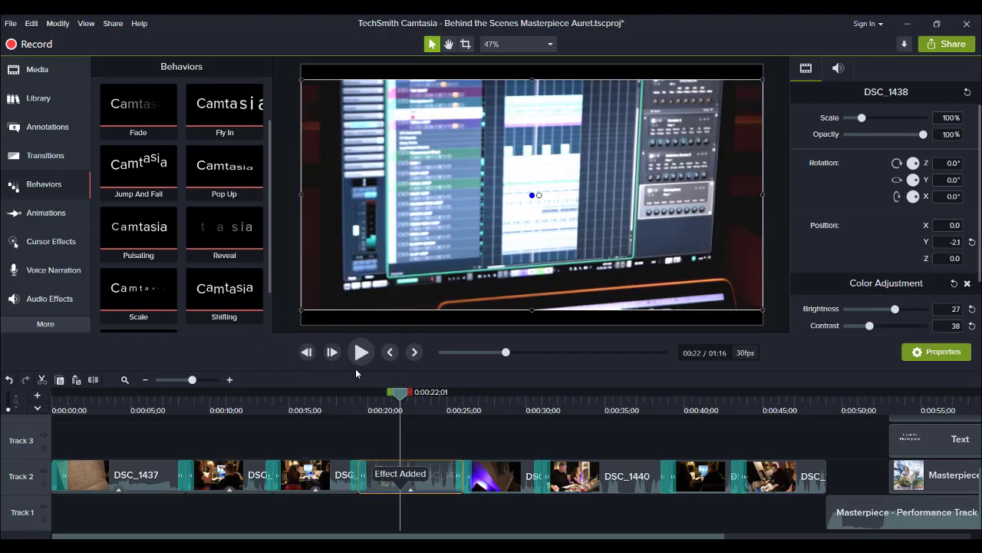
Try brightness 19 and contrast 14 in the DSC_1438 Color Adjustment, and undo both changes
scroll(878, 303, down, 2)
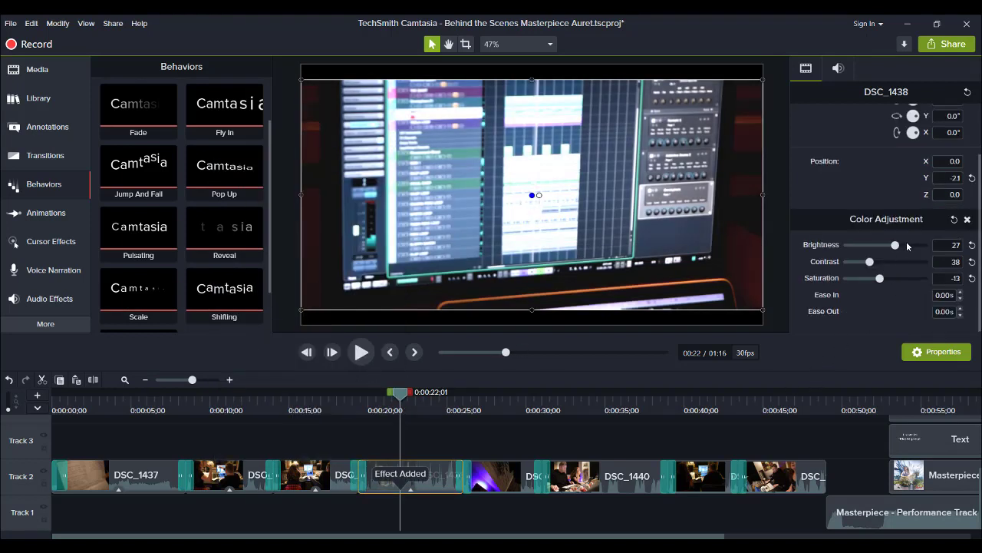
drag(898, 249, 868, 265)
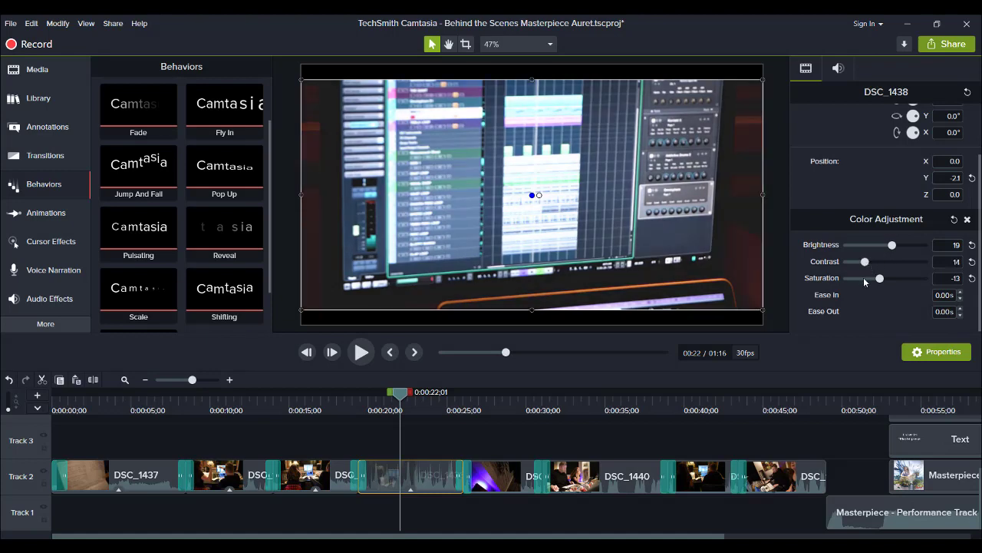
key(ctrl+z)
key(ctrl+z)
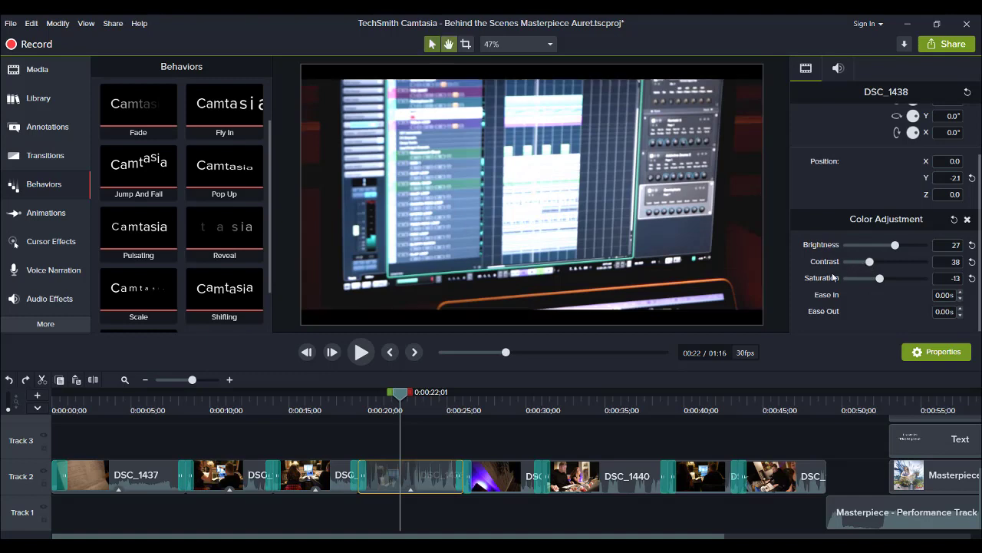
Lower the DSC_1438 Color Adjustment brightness in stages to 12, replaying the clip between changes to judge the look
key(space)
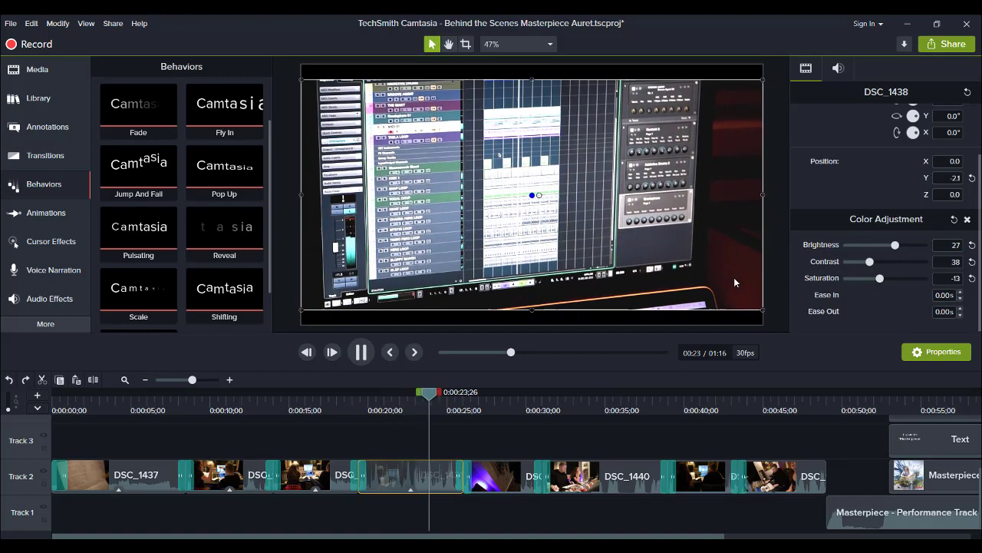
key(space)
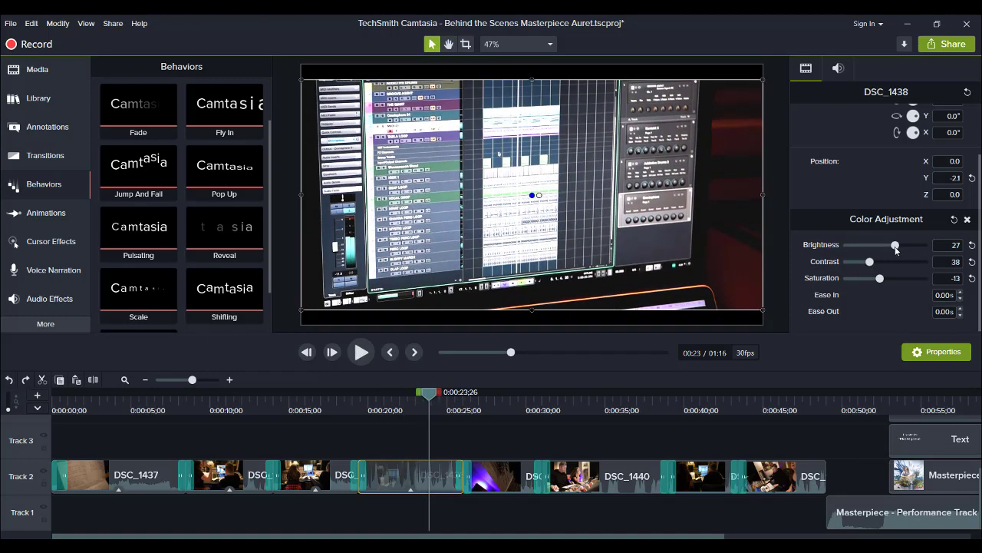
drag(895, 246, 893, 246)
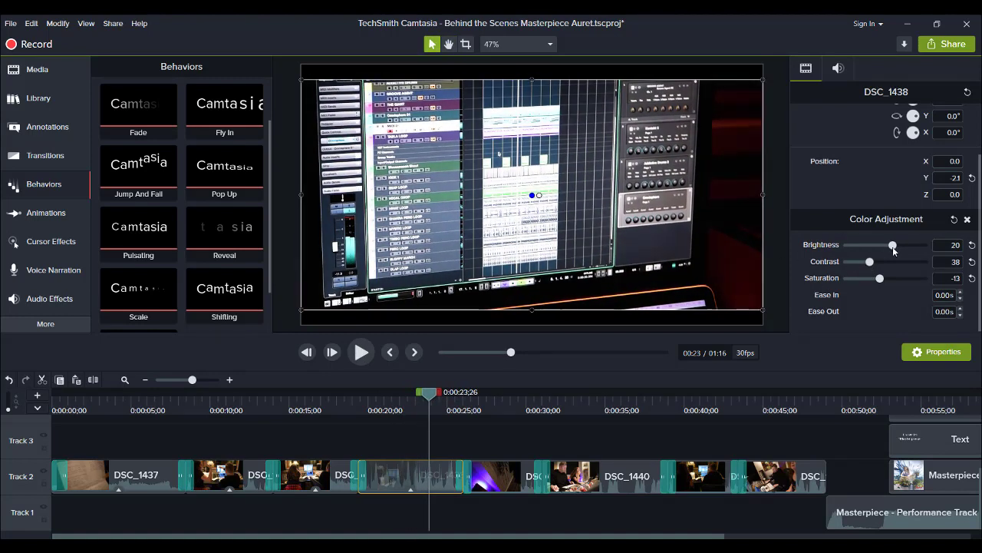
click(371, 405)
key(space)
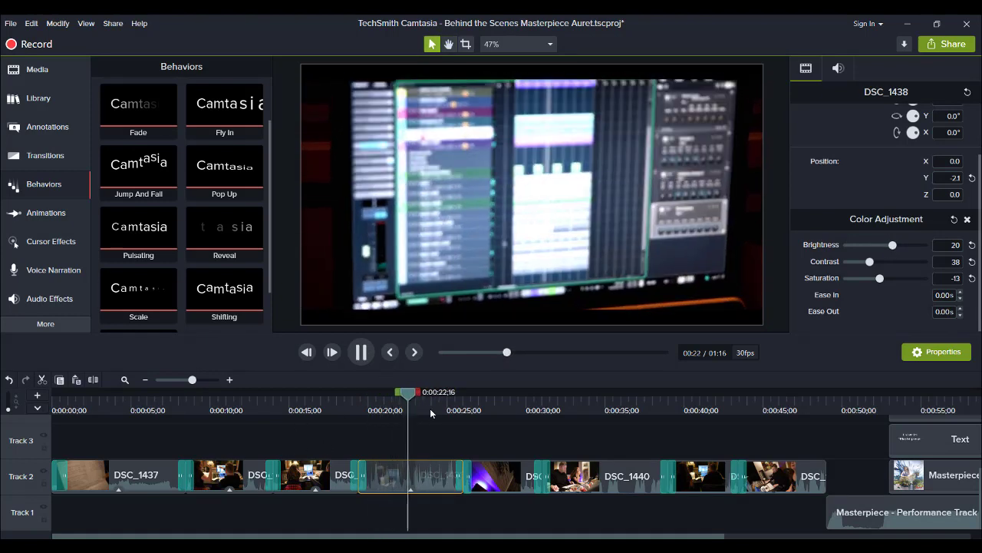
key(space)
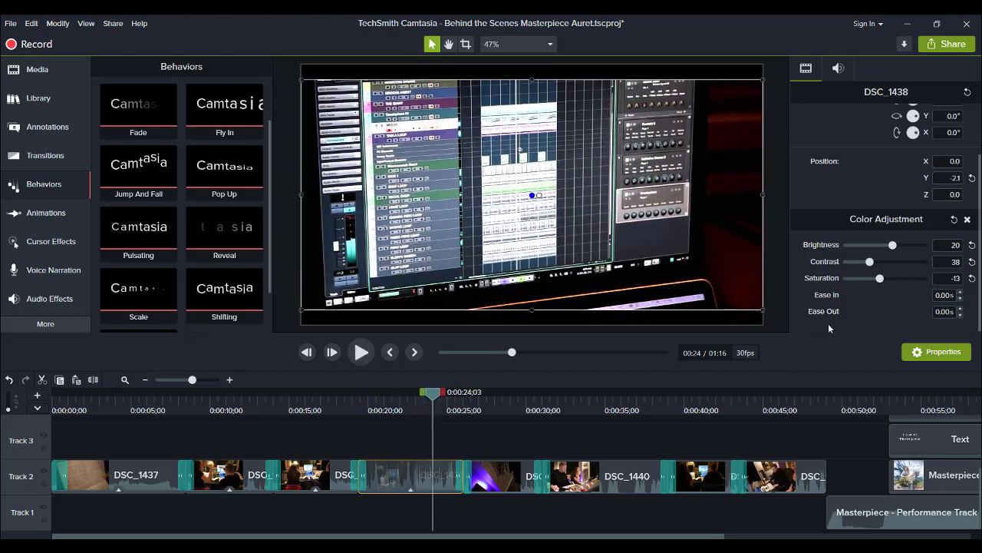
drag(894, 247, 891, 247)
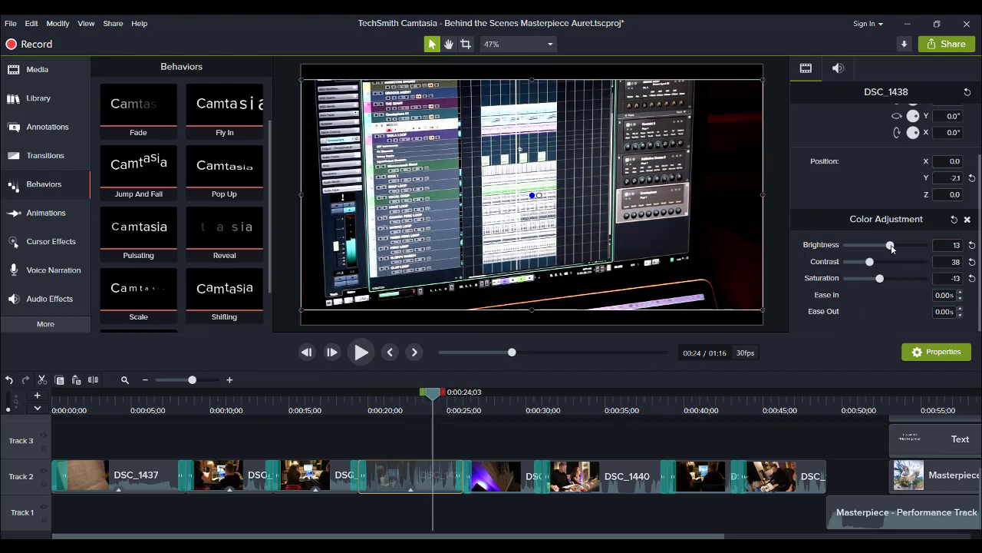
click(371, 405)
key(space)
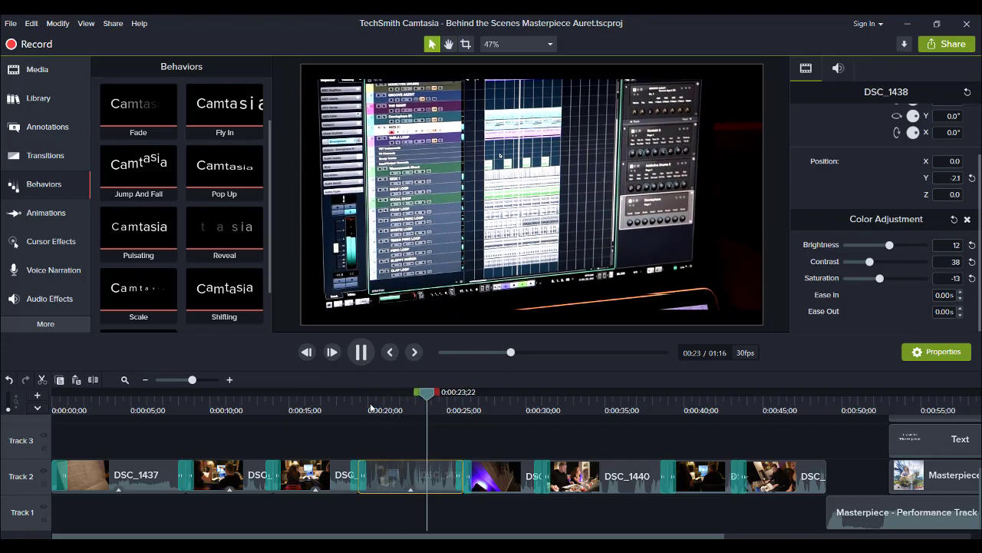
click(432, 400)
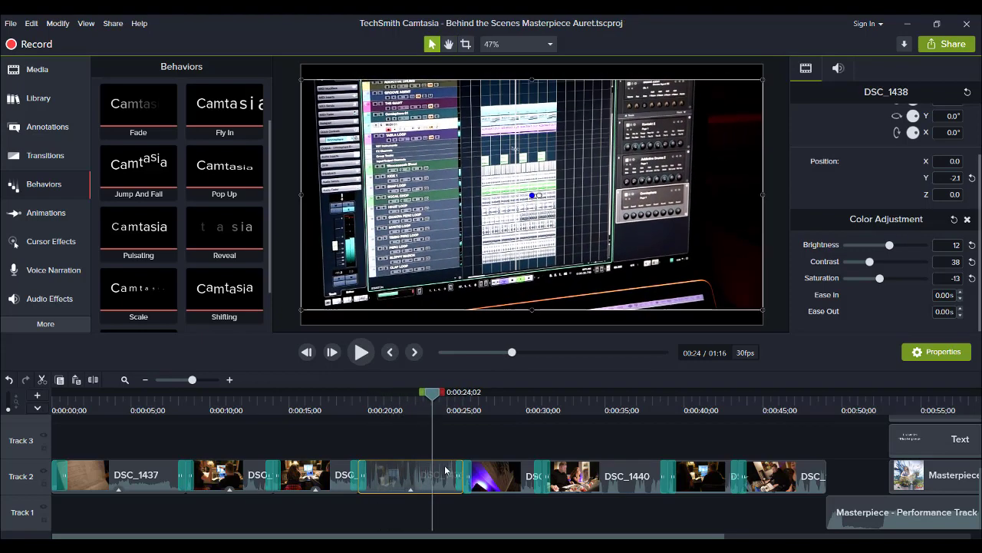
Select DSC_1439, preview it at about 0:29, and paste the copied effects onto it
click(497, 400)
click(506, 465)
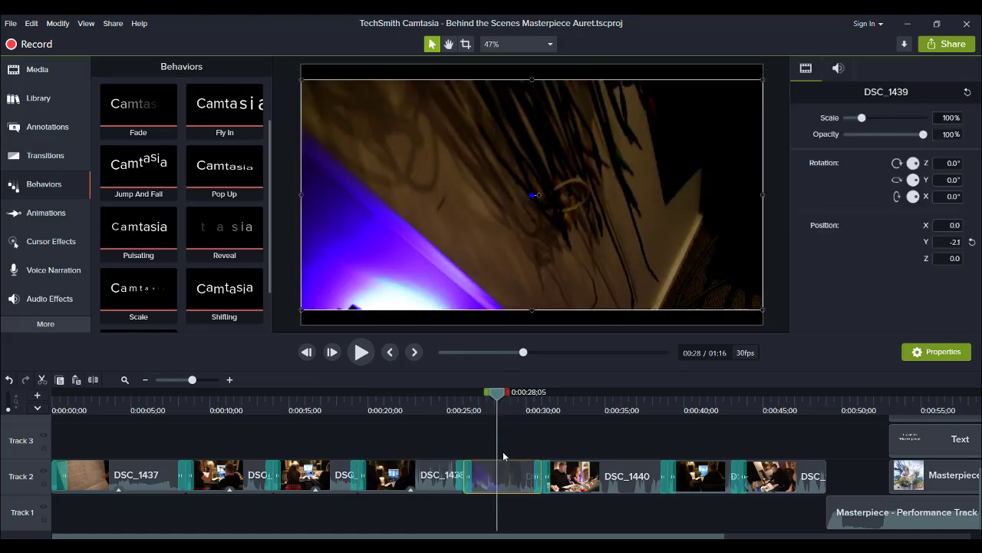
drag(478, 397, 512, 404)
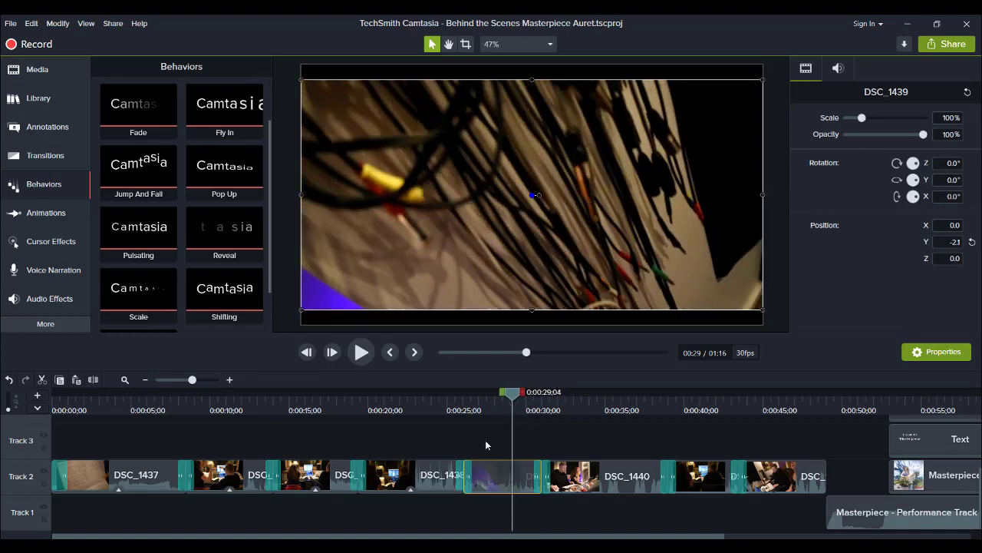
right_click(486, 479)
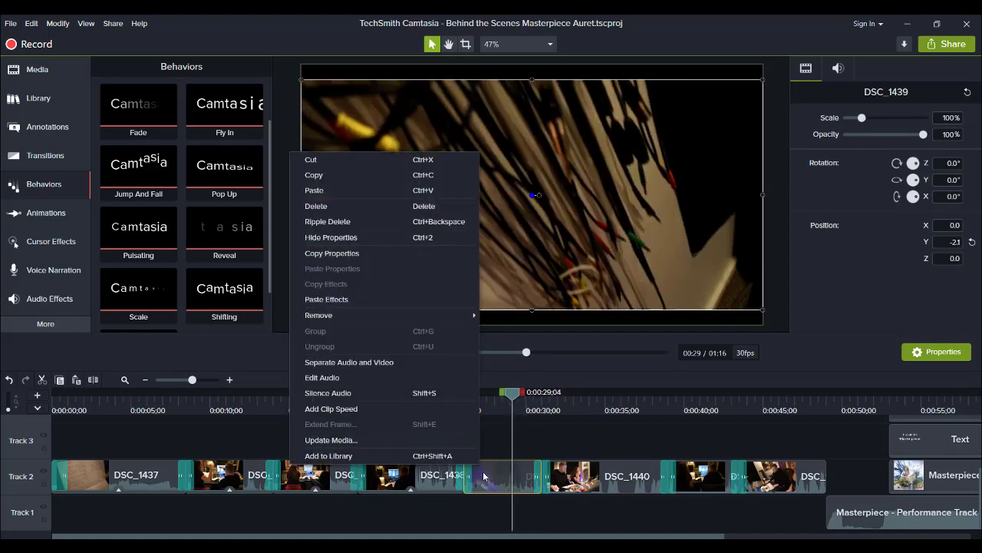
click(366, 299)
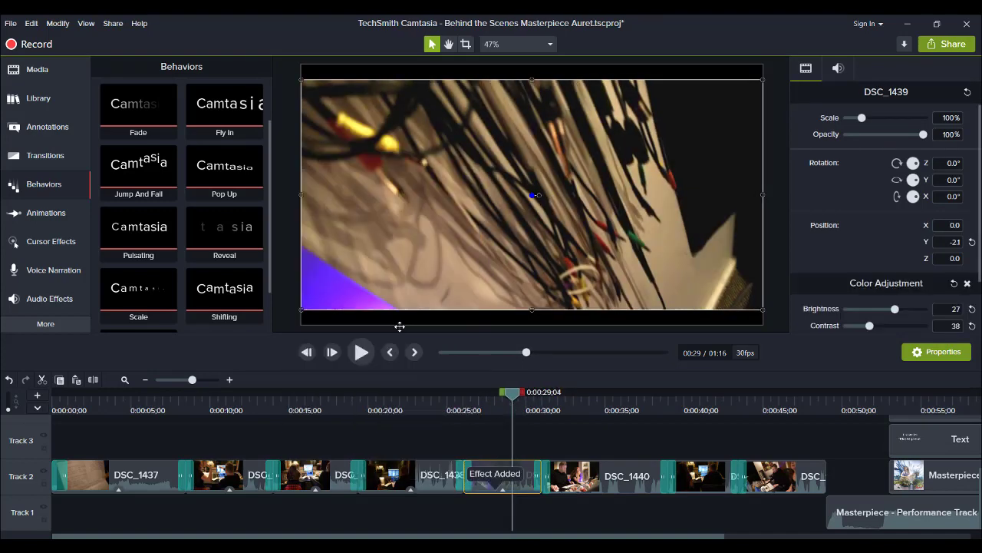
Play back DSC_1439, lower its Color Adjustment brightness to 23, and replay the clip
click(478, 411)
key(space)
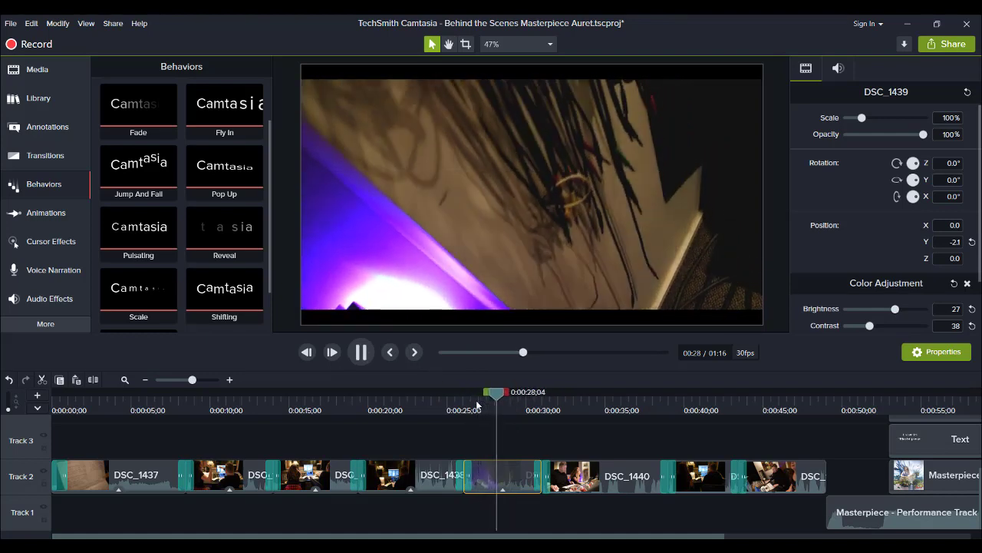
key(space)
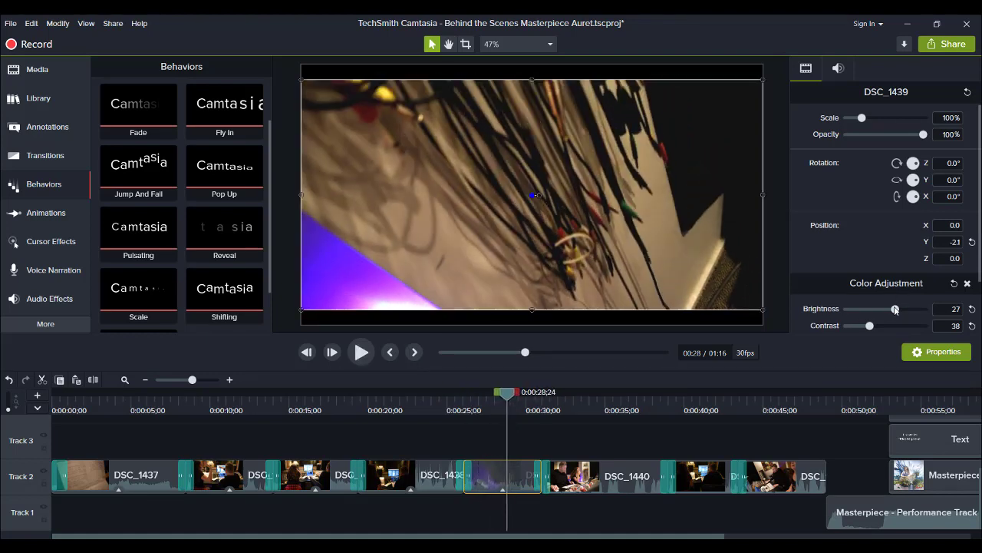
drag(895, 309, 894, 309)
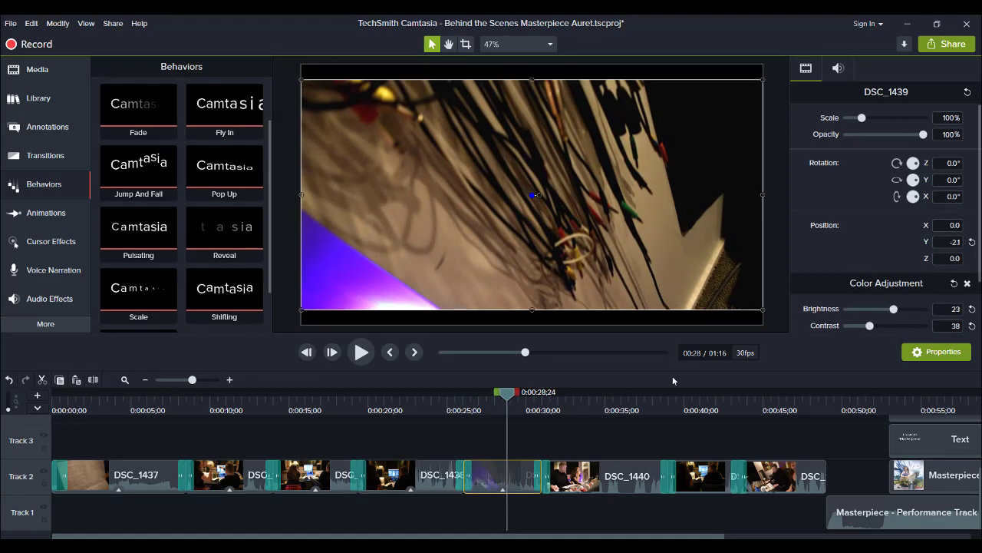
click(481, 409)
key(space)
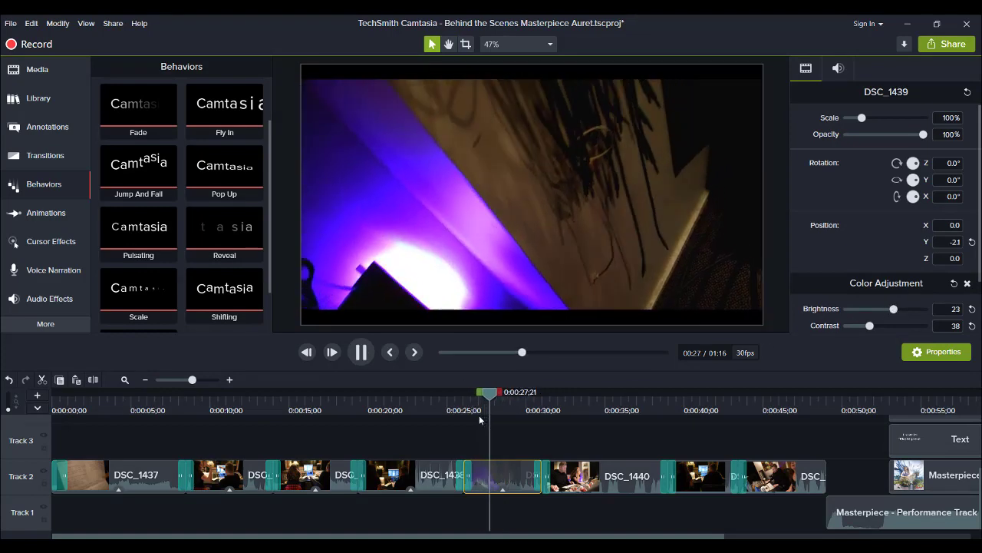
Move the playhead to about 0:35 and paste the copied effects onto DSC_1440
click(609, 409)
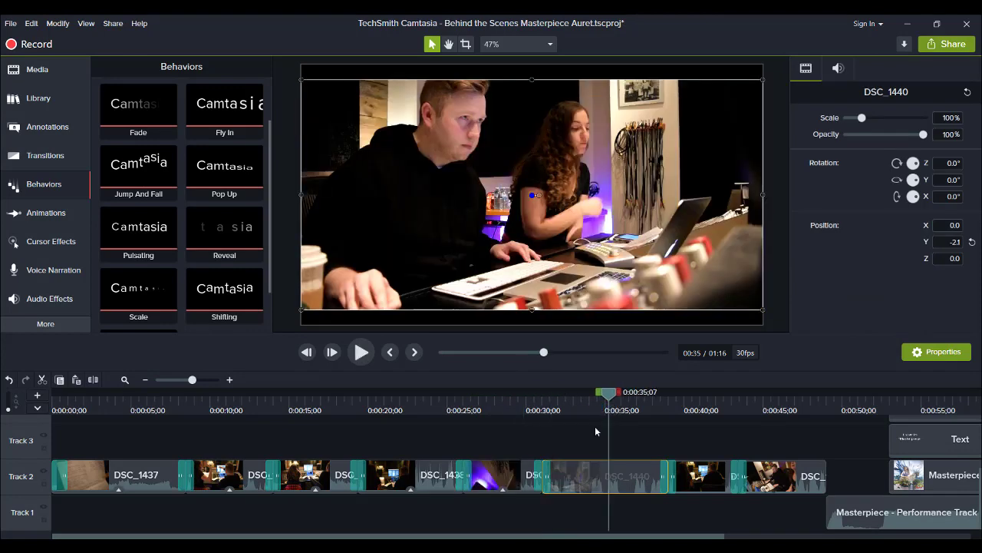
right_click(583, 465)
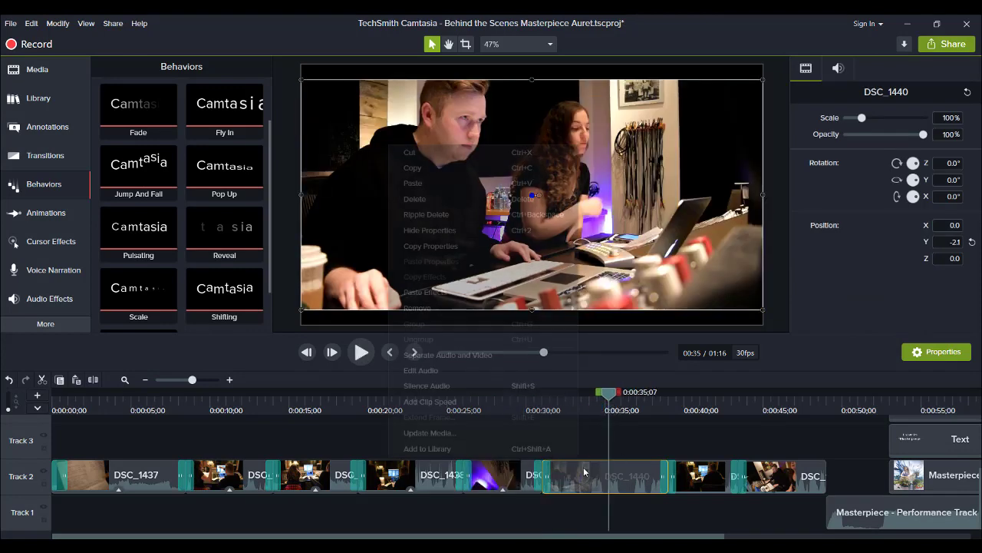
click(464, 291)
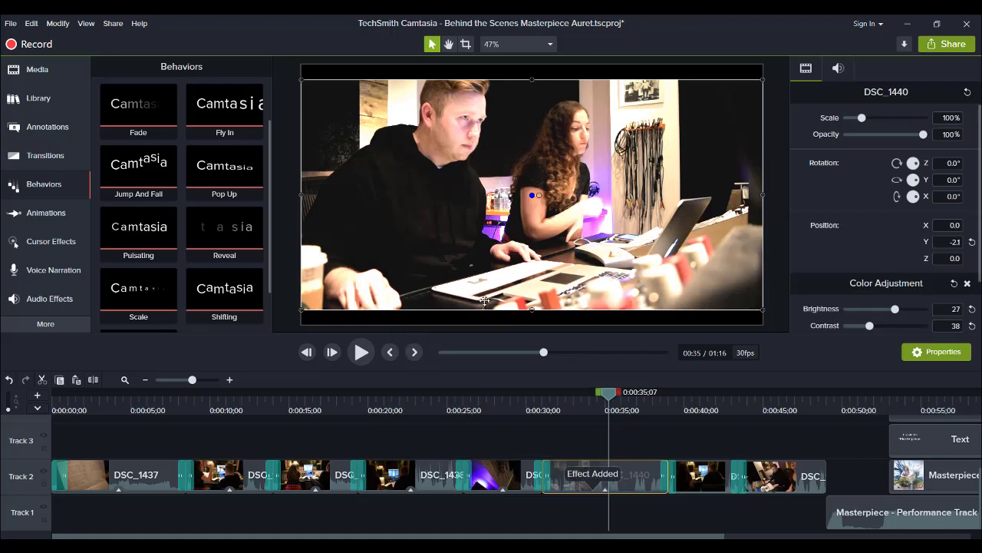
Set the DSC_1440 Color Adjustment to brightness 16, contrast 26 and saturation 1
scroll(932, 228, down, 2)
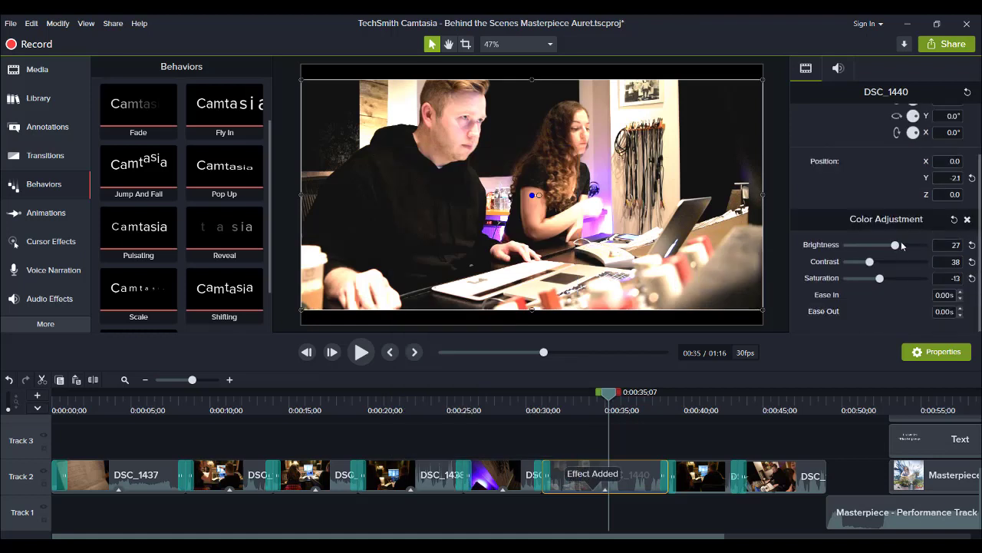
drag(897, 245, 894, 245)
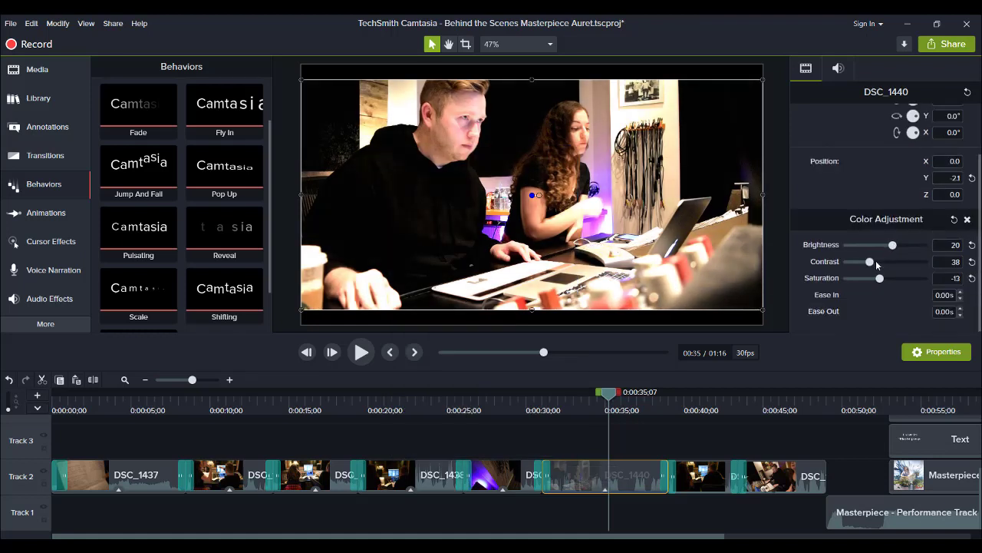
drag(870, 264, 885, 283)
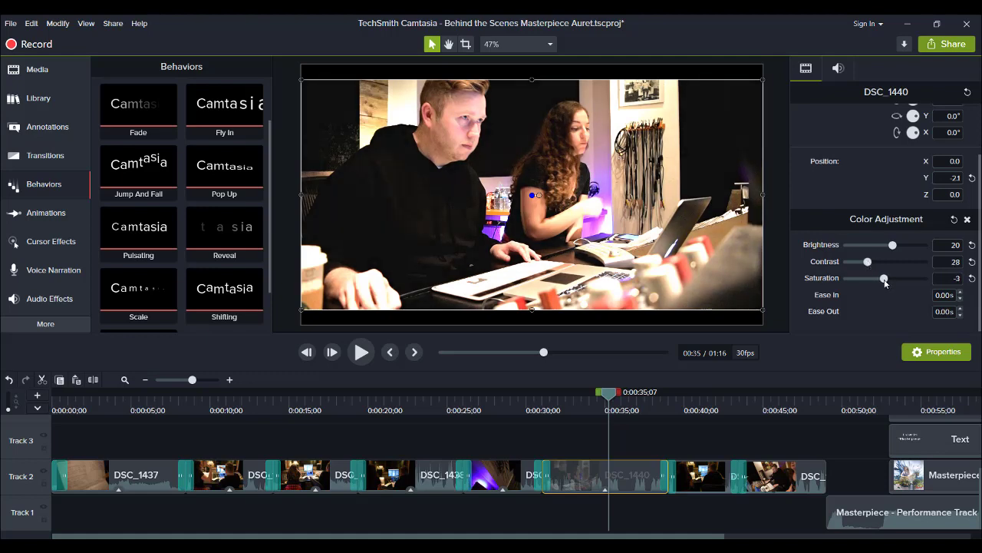
drag(896, 249, 868, 260)
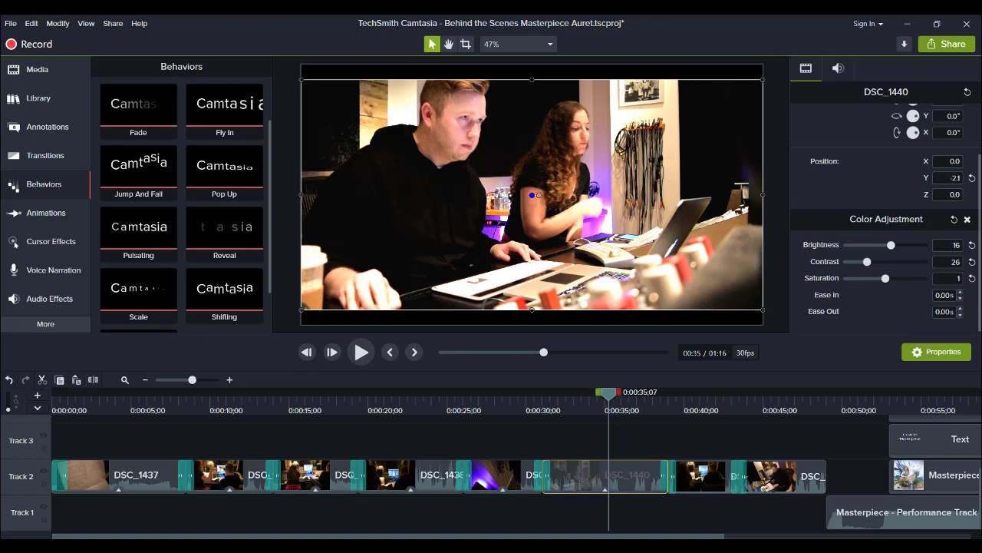
Remove the Color Adjustment from DSC_1440 for comparison, undo the removal, and play the clip briefly
click(967, 219)
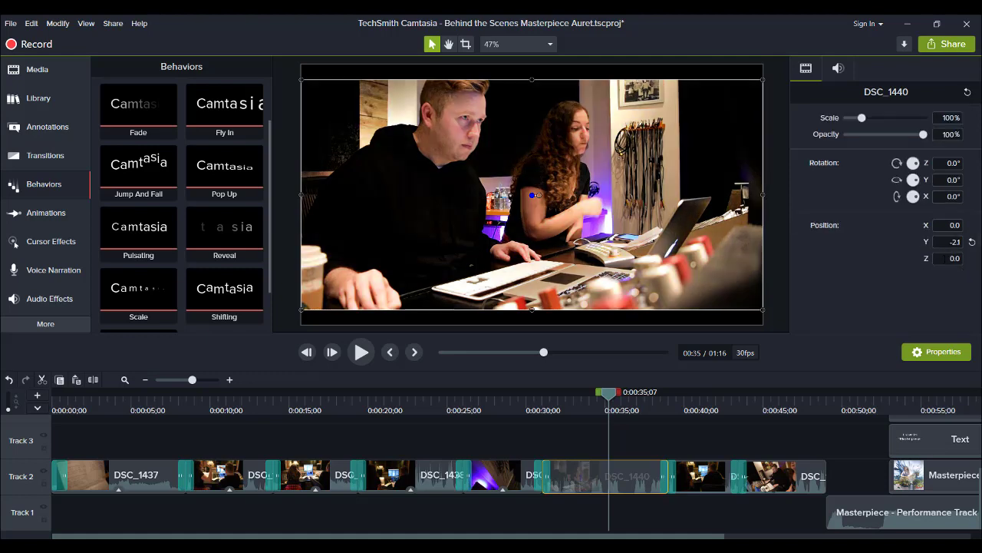
key(ctrl+z)
key(space)
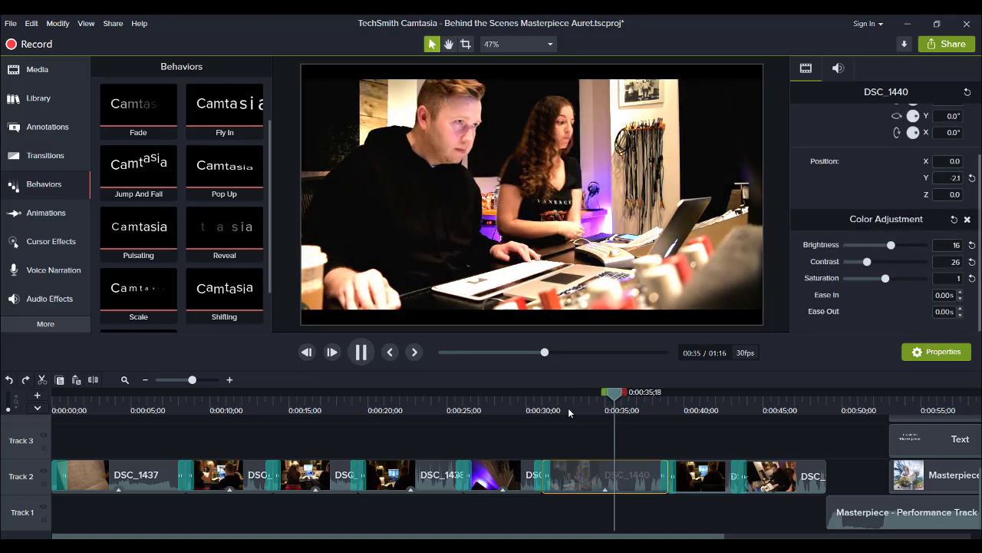
key(space)
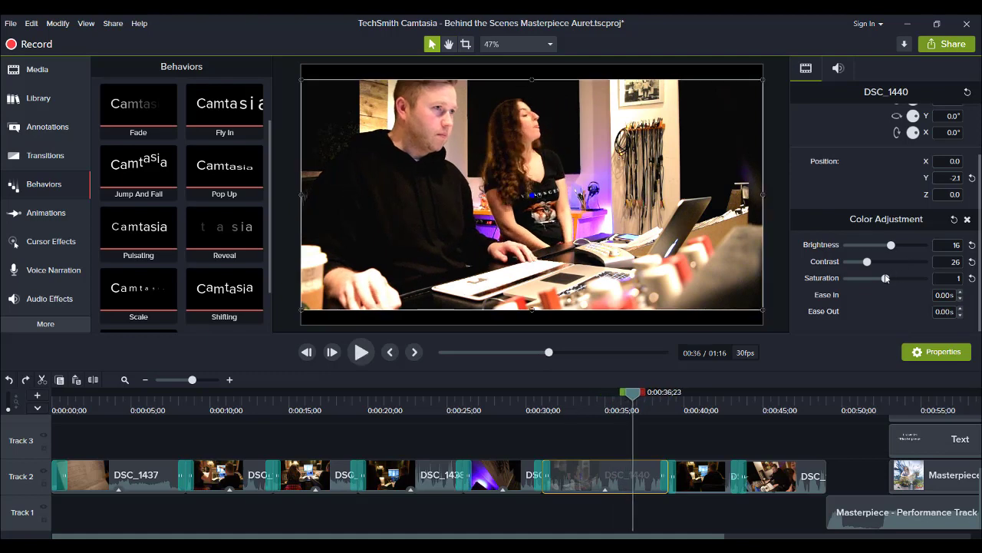
Lower the DSC_1440 saturation to -8 and brightness to 13, replaying the clip after each change
drag(885, 281, 882, 282)
click(574, 399)
key(space)
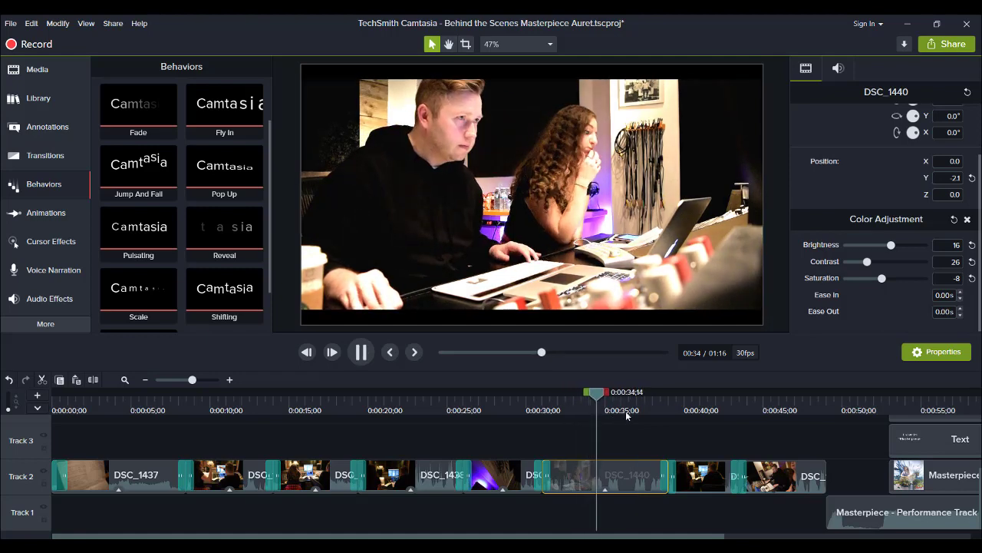
key(space)
drag(890, 246, 893, 247)
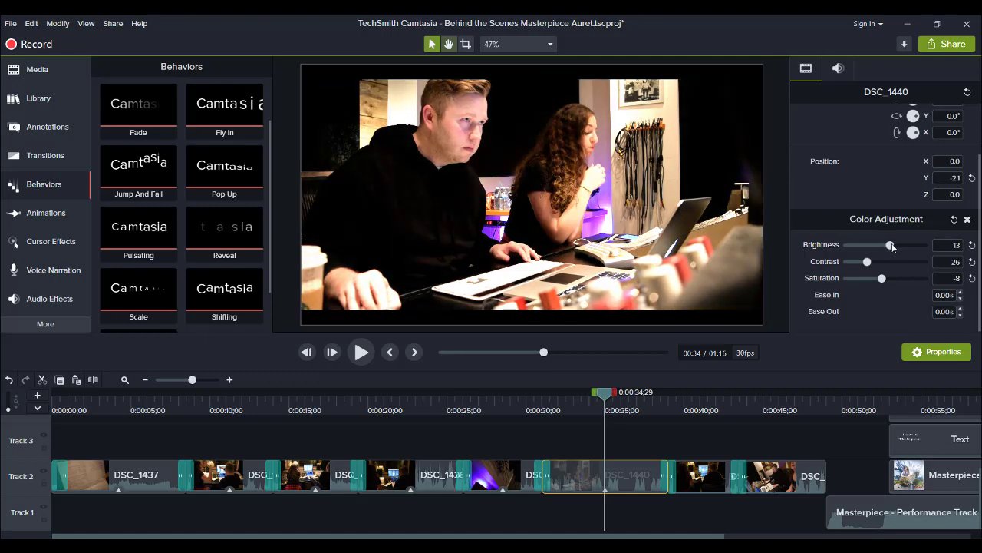
key(space)
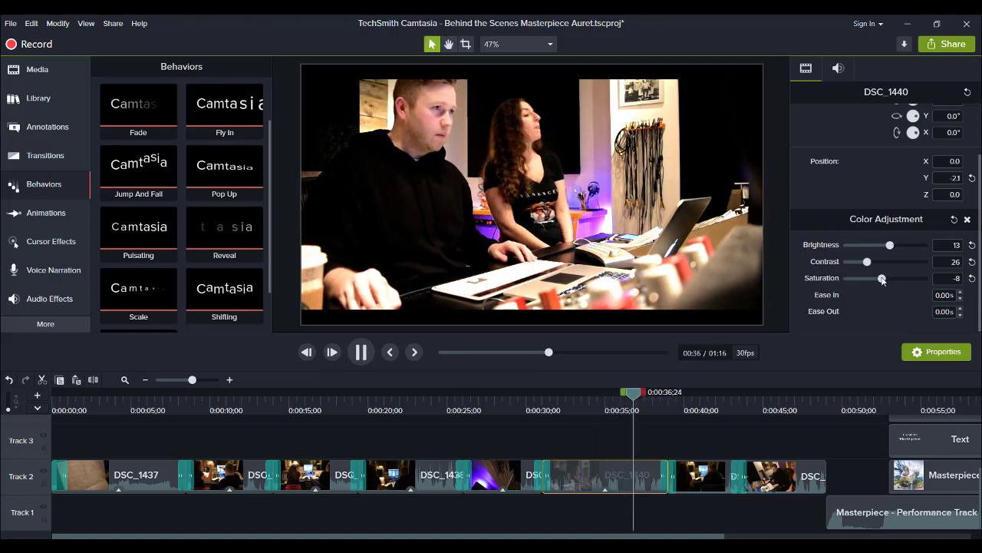
Paste the copied effects onto the DSC_1430 clip and play it briefly from about 0:40
key(space)
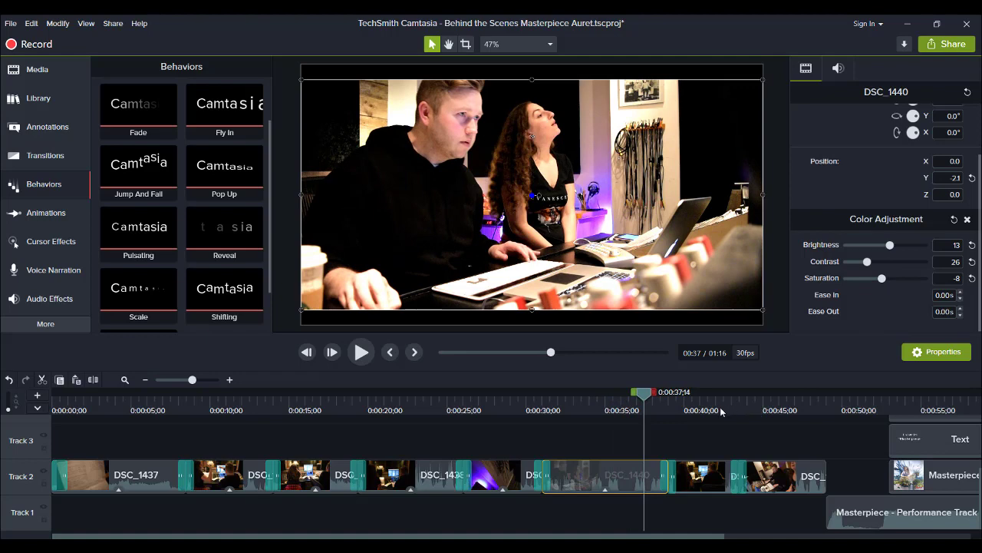
click(697, 449)
right_click(715, 480)
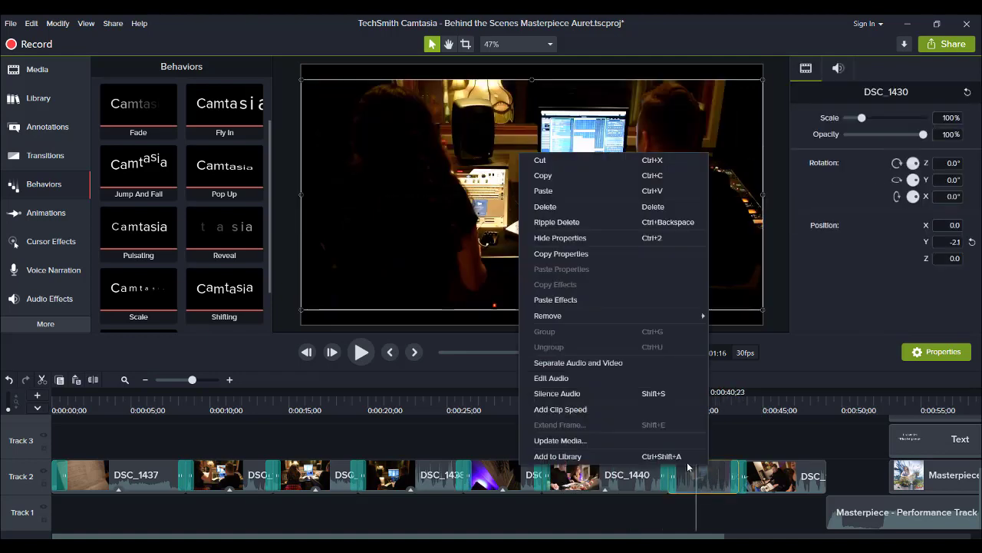
click(572, 300)
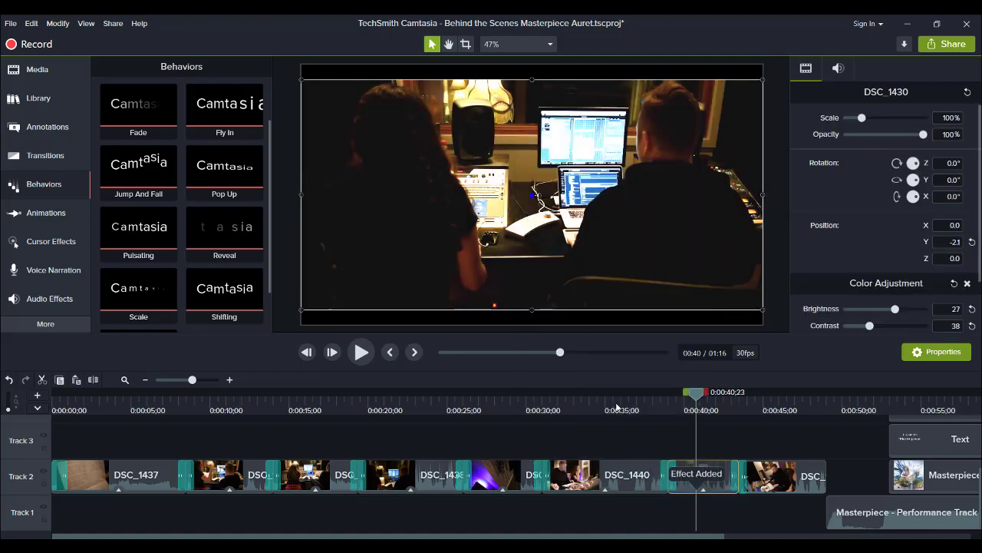
key(space)
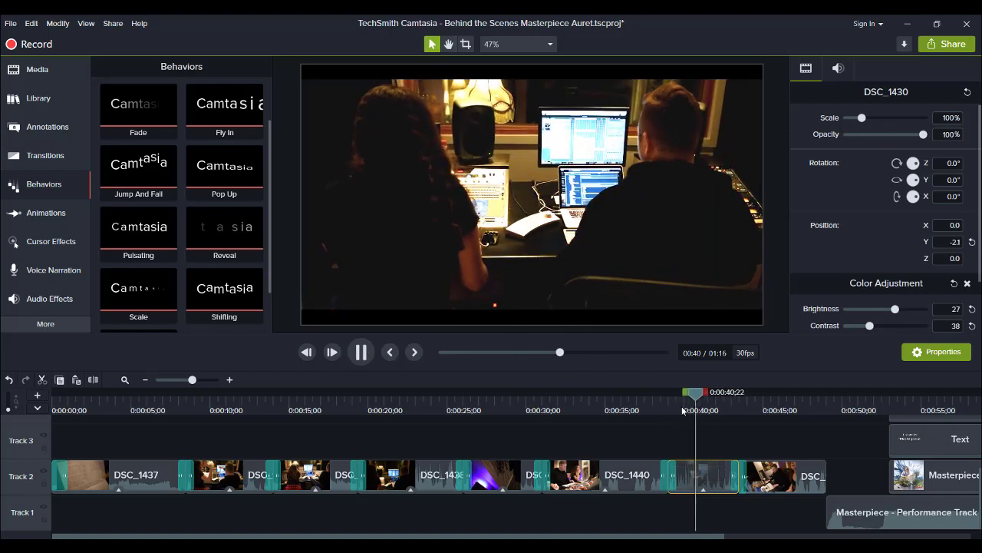
Move the playhead to about 0:45, paste the copied effects onto DSC_1434, and set its brightness to 21
click(767, 476)
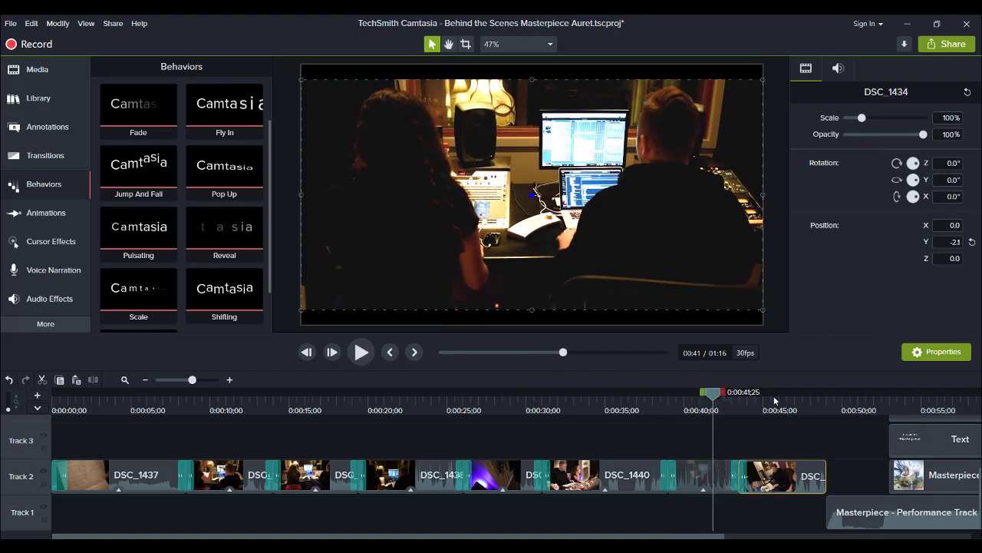
click(773, 396)
right_click(766, 474)
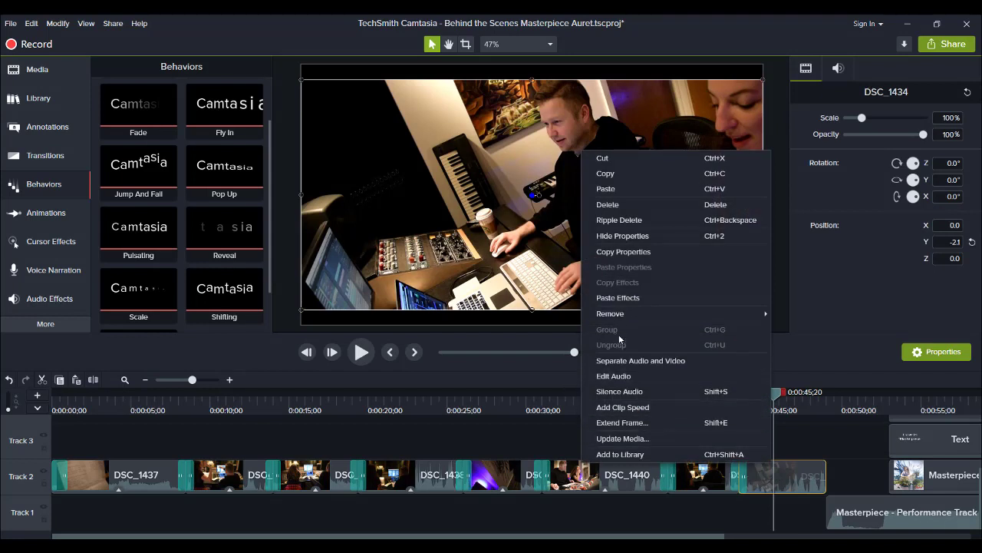
click(619, 298)
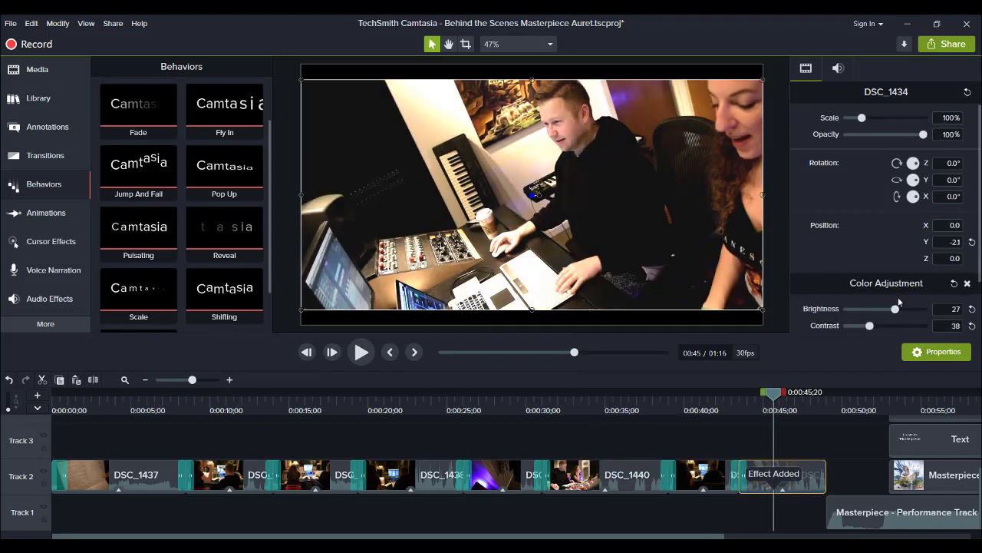
drag(896, 310, 894, 310)
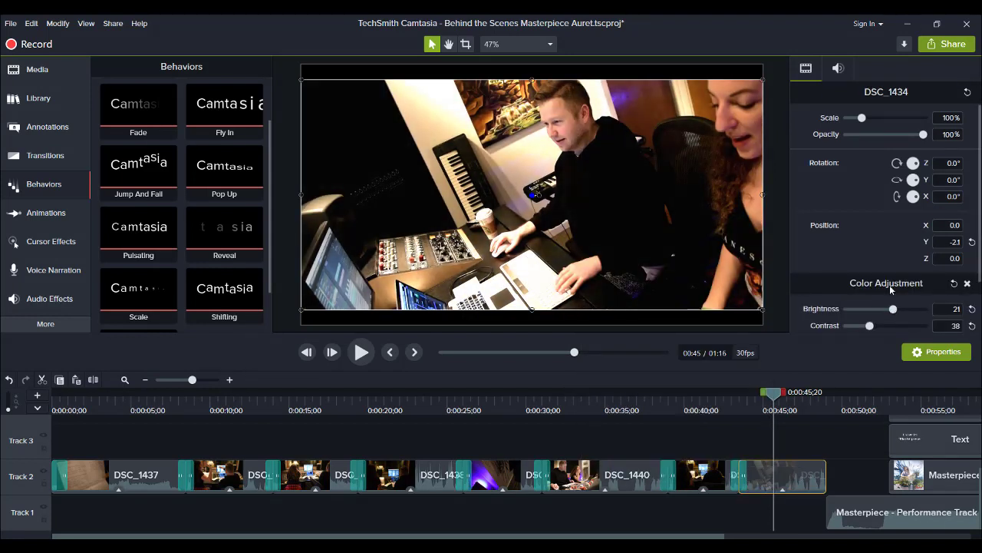
Try saturation values of -15 and -11 on DSC_1434, replaying the clip after each, and return the saturation to -13
scroll(877, 307, down, 1)
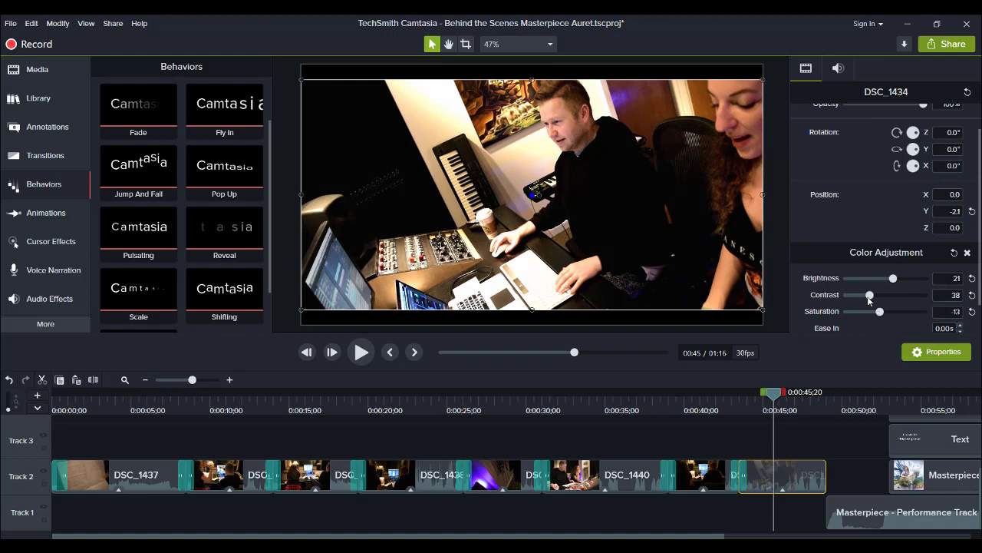
drag(879, 312, 879, 313)
key(space)
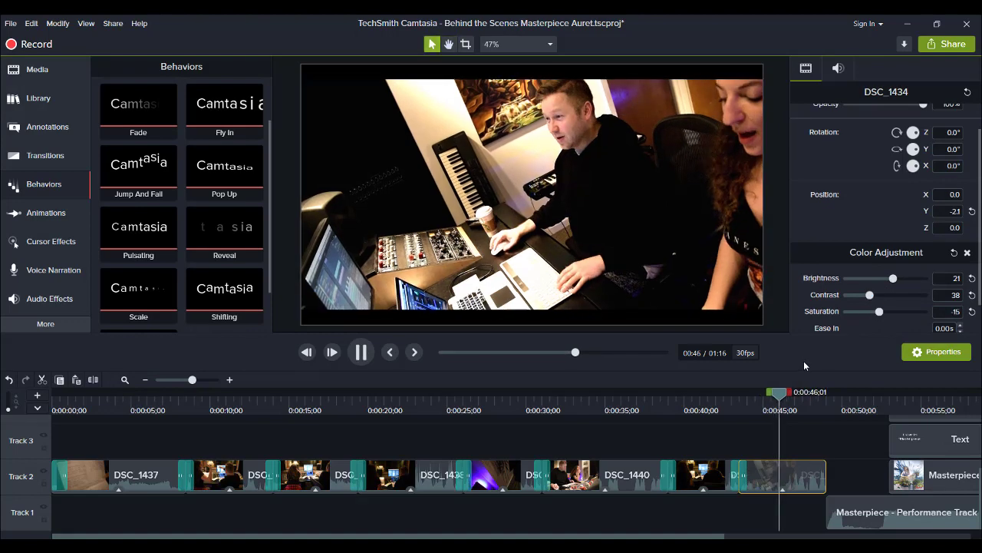
key(space)
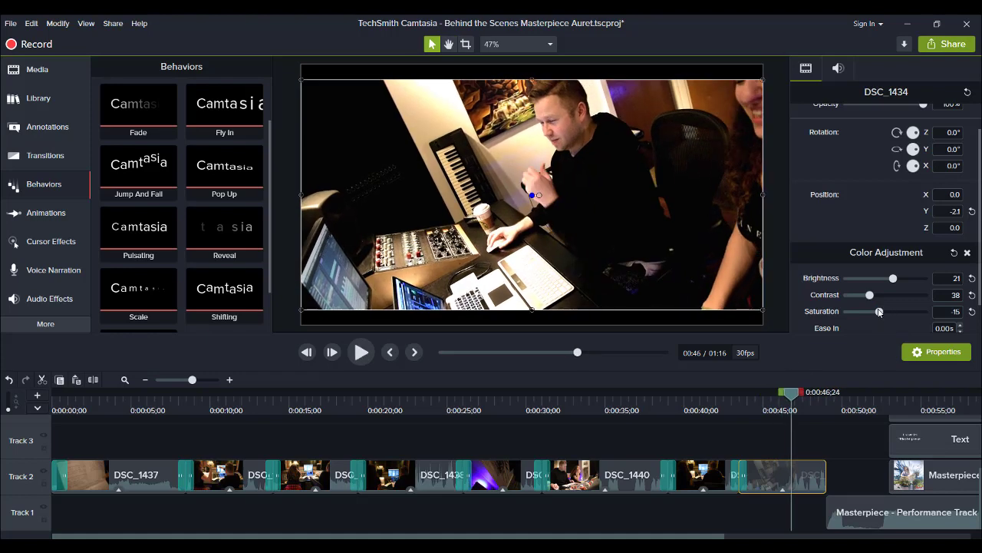
drag(880, 312, 880, 312)
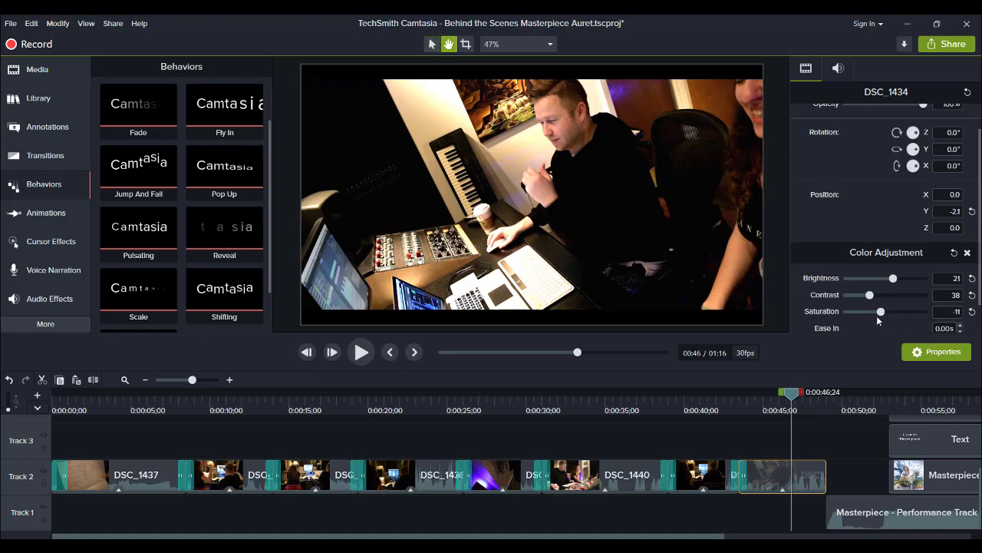
key(space)
key(space)
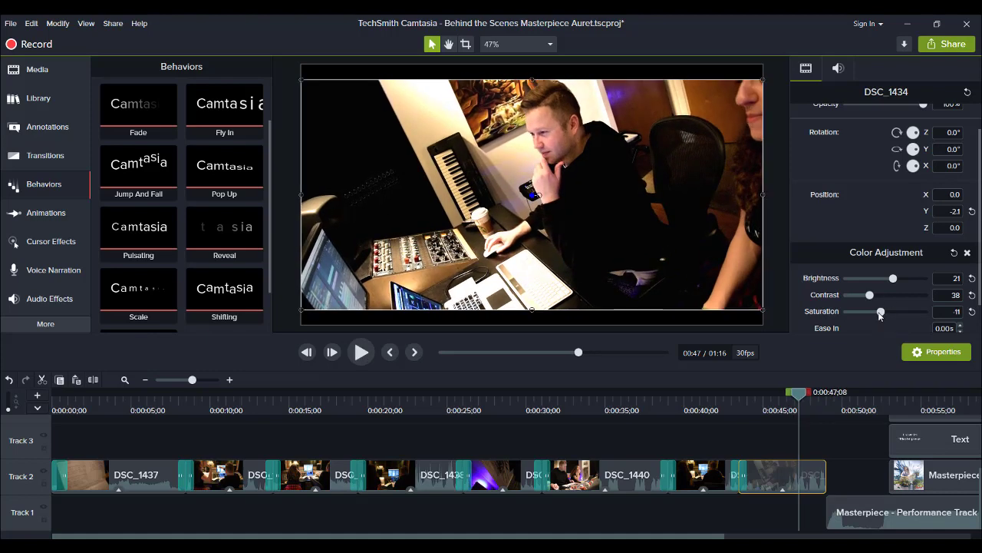
click(756, 398)
key(space)
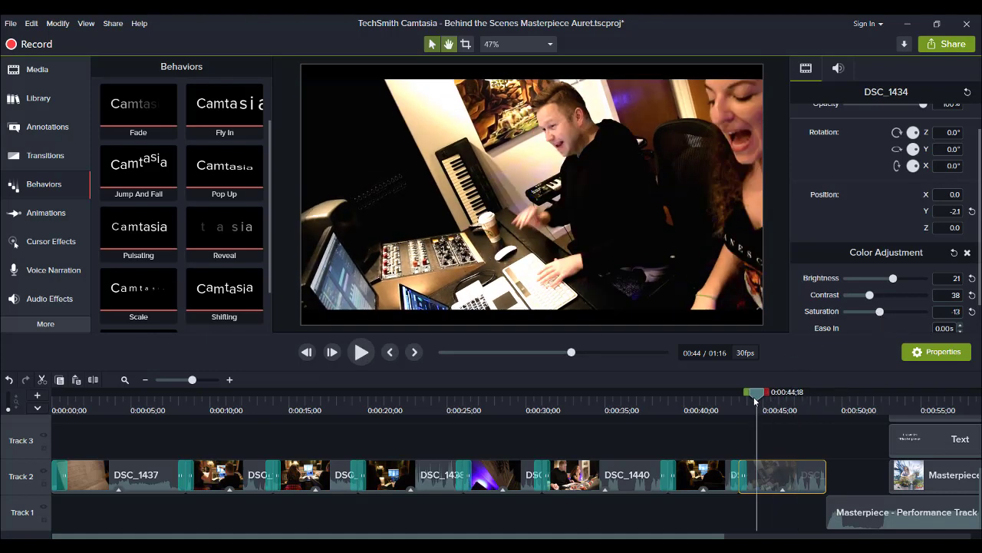
key(space)
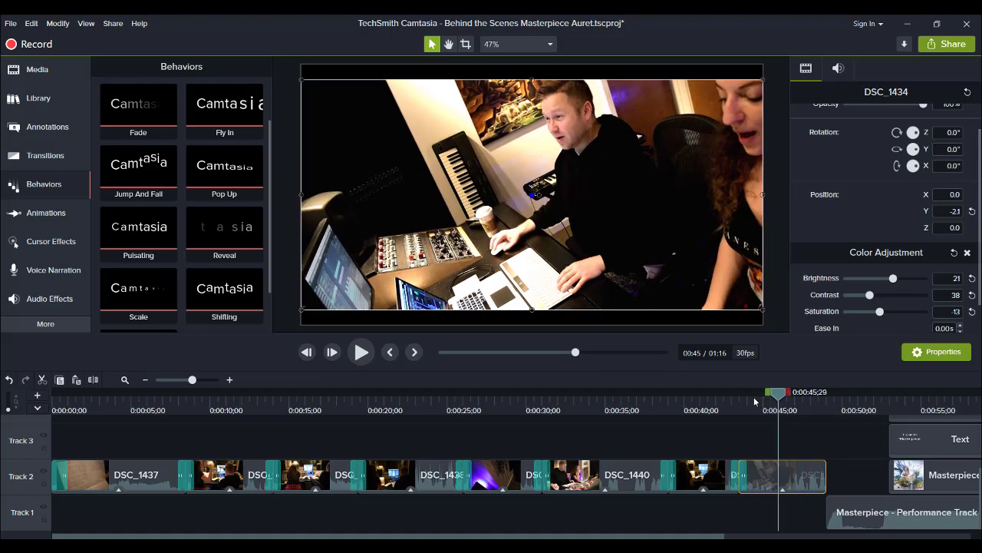
Remove the Color Adjustment from DSC_1434 for comparison, undo the removal, and play through to the closing cover image
click(966, 253)
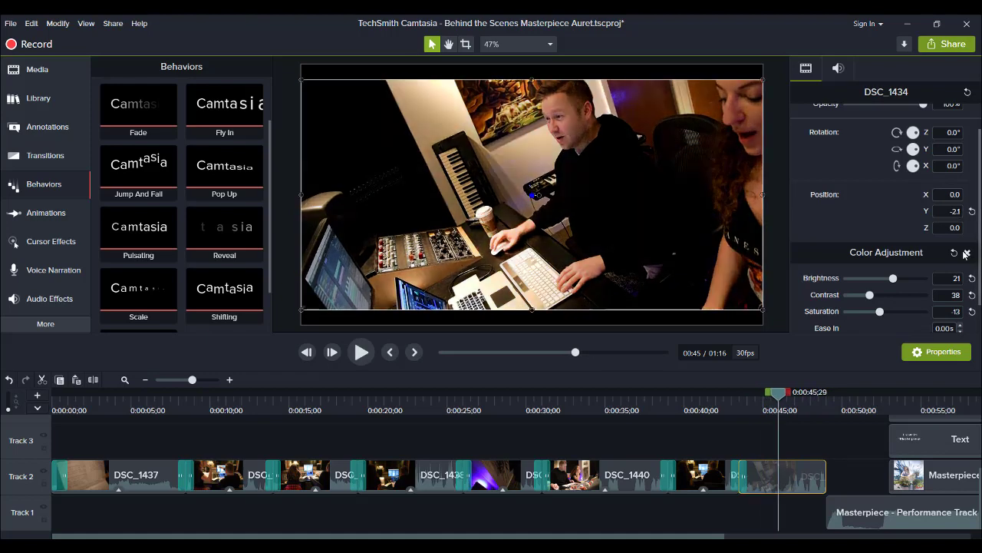
key(ctrl+z)
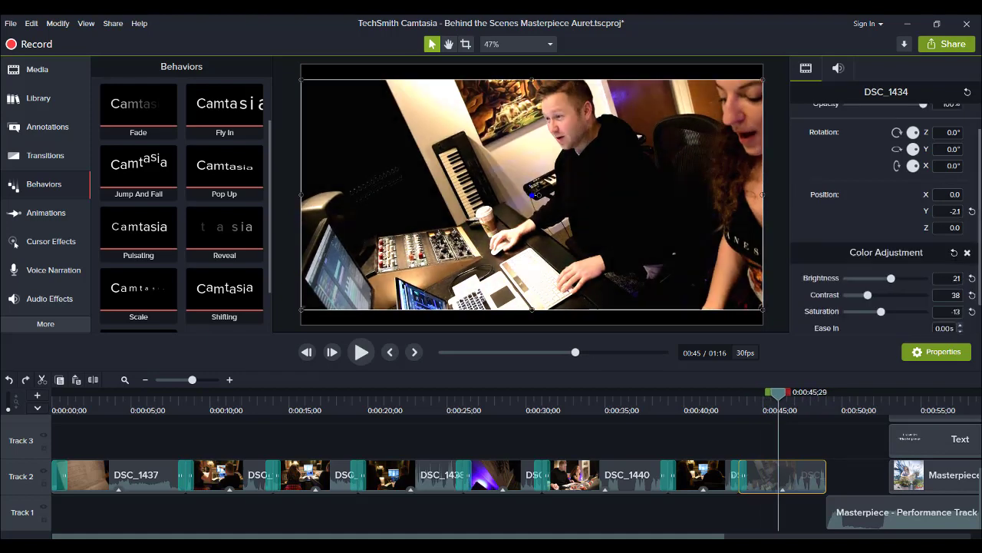
key(space)
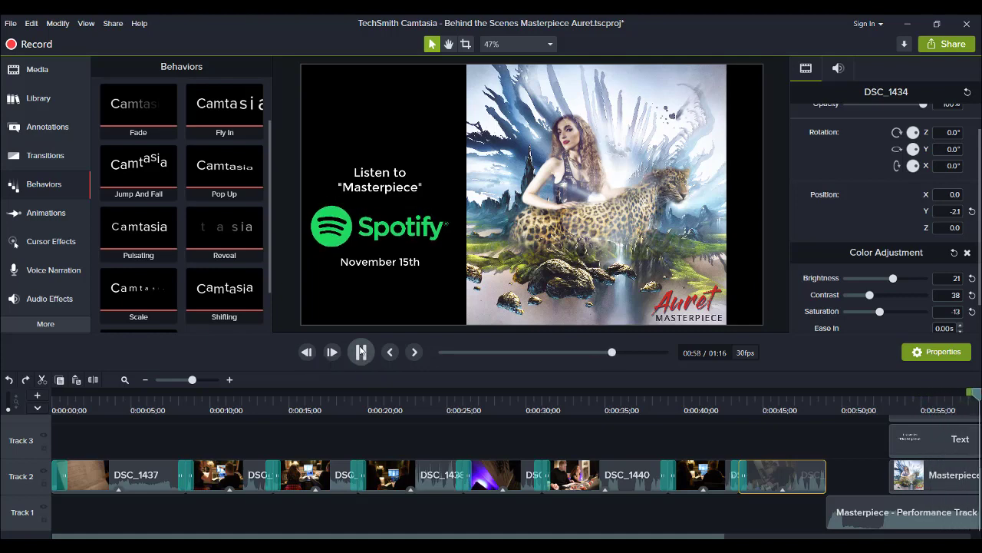
click(361, 352)
Return the playhead to the start of the timeline, and save the project with no clip selected
drag(85, 403, 2, 395)
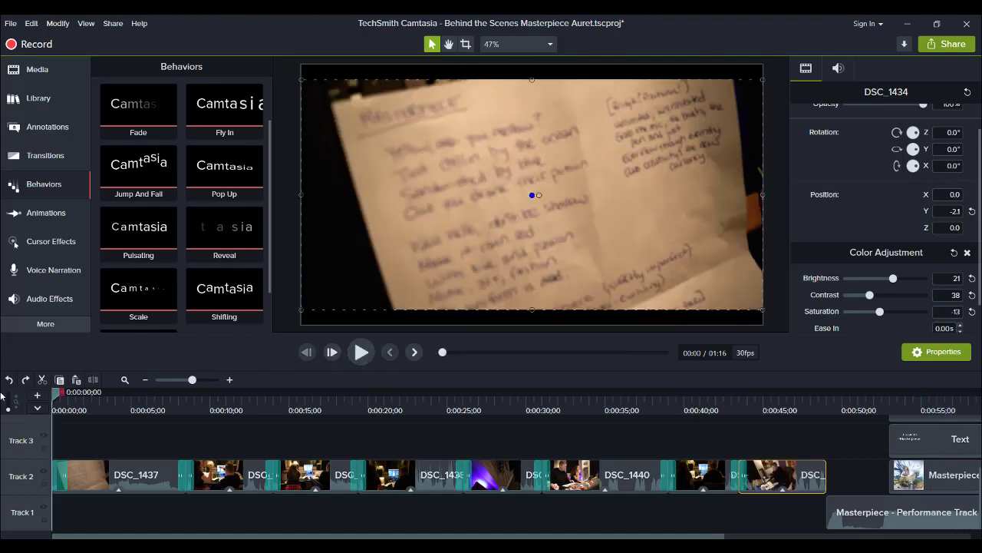
key(ctrl+s)
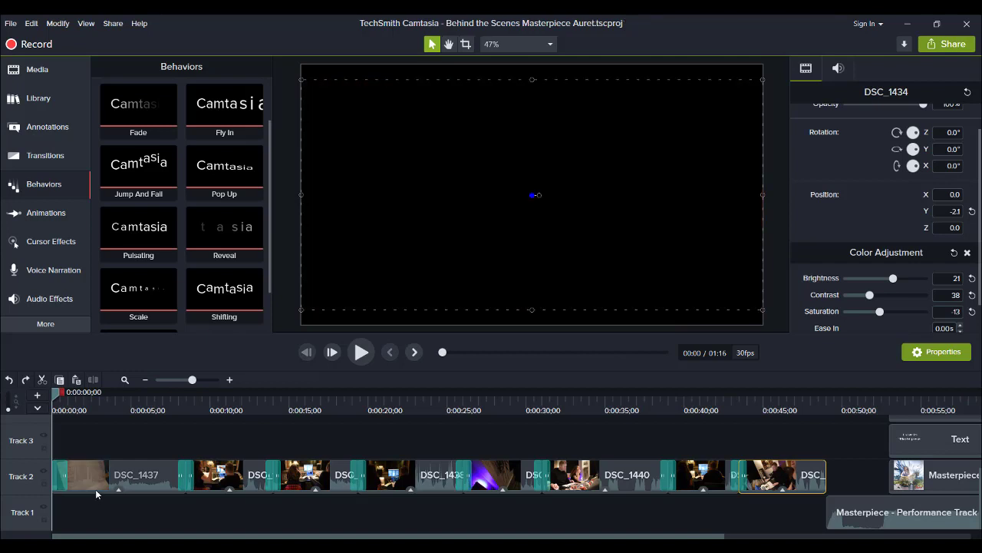
click(285, 310)
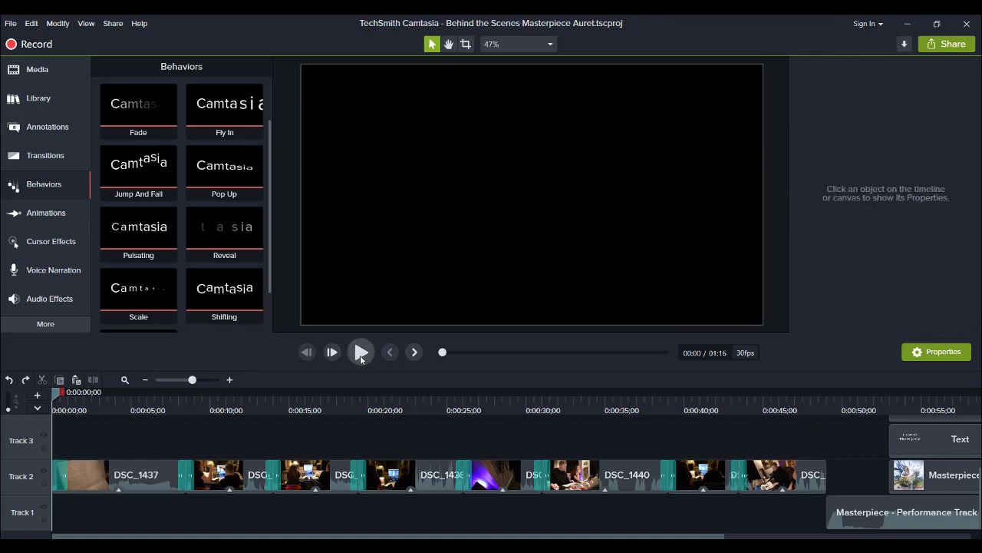
Play the video from the beginning through the closing text animation, and recheck earlier parts of the timeline
click(360, 358)
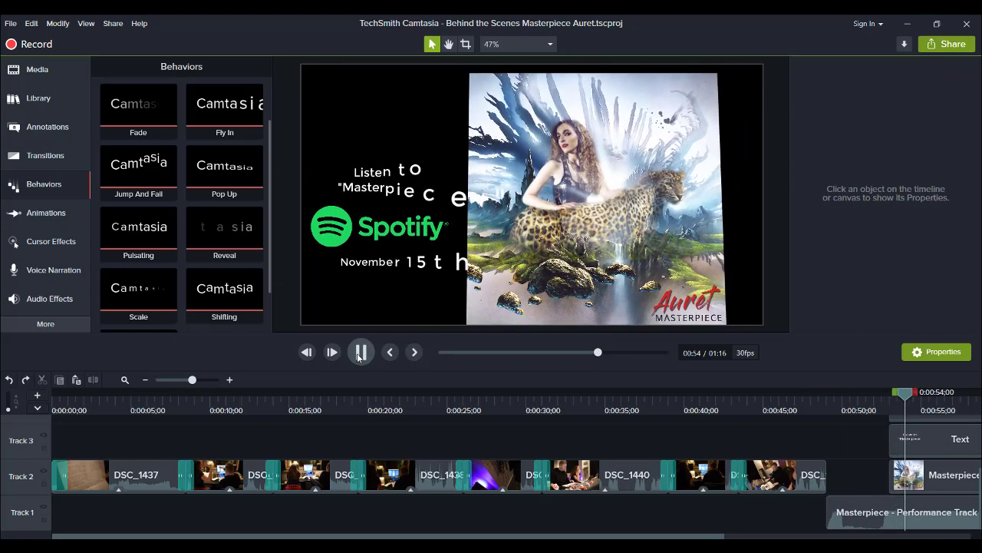
click(360, 352)
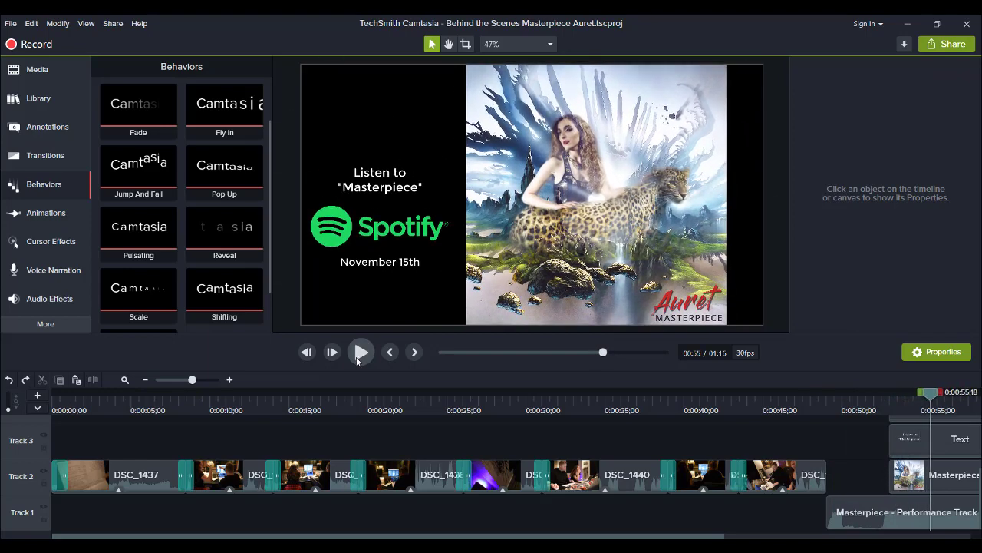
click(790, 410)
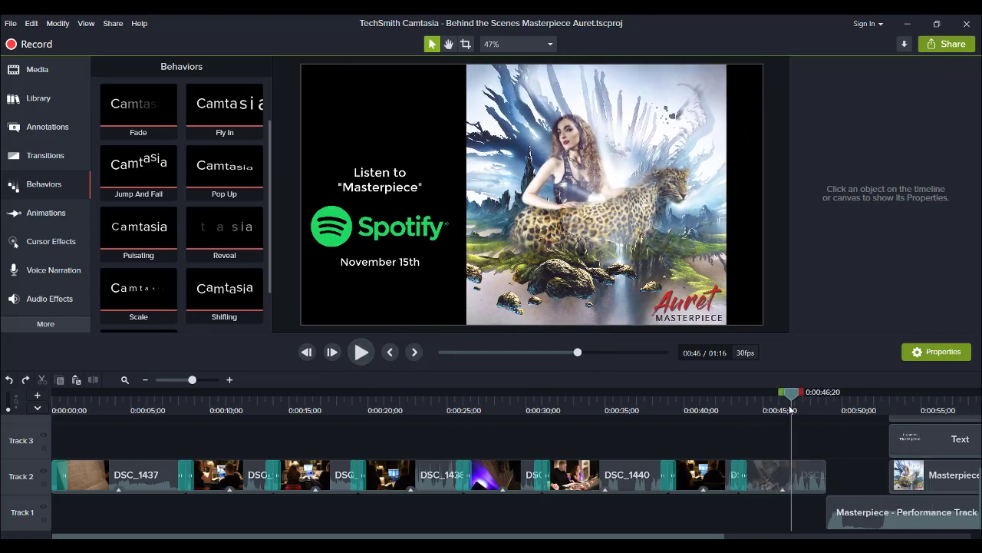
click(575, 410)
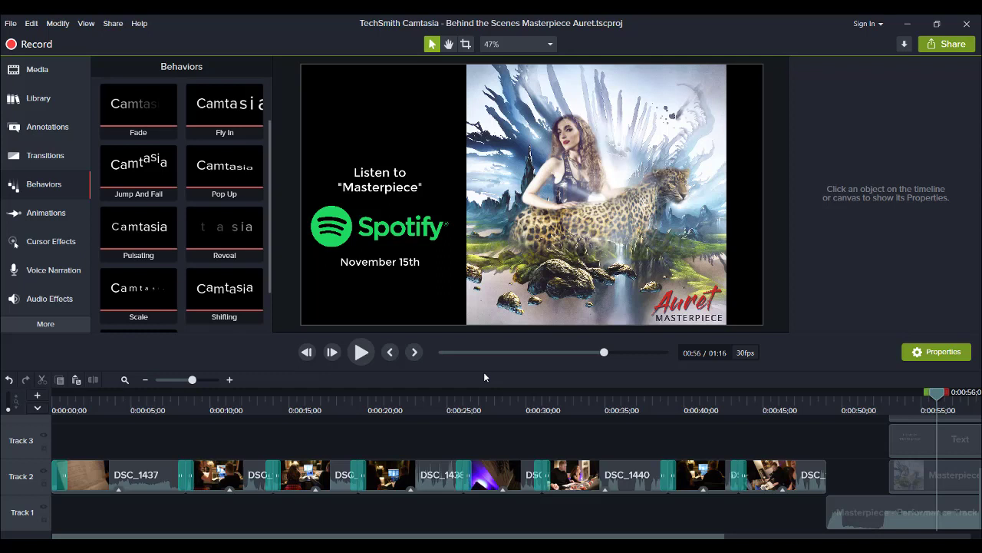
Start a local file export with the MP4 only (up to 1080p) preset, advance to the name and folder settings, and cancel the export
click(119, 28)
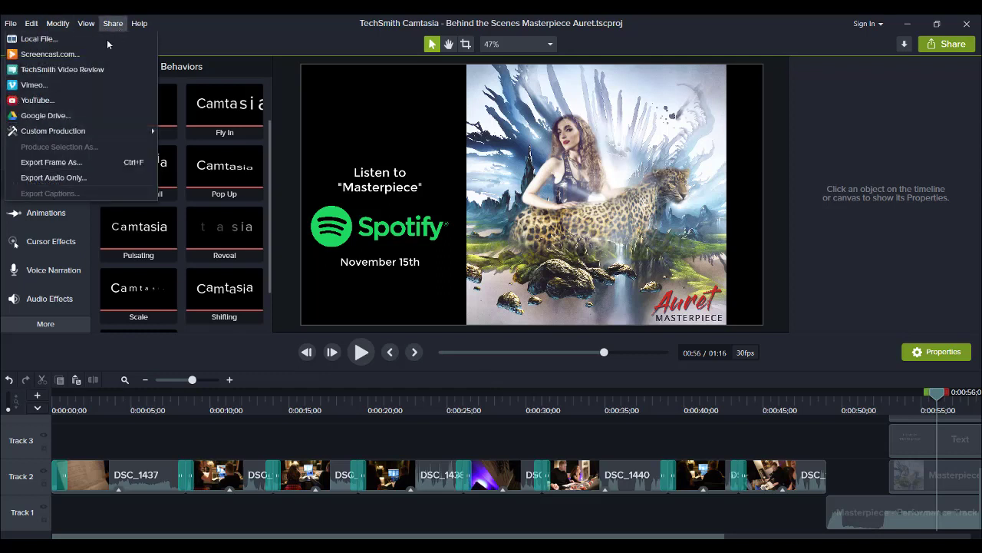
click(105, 41)
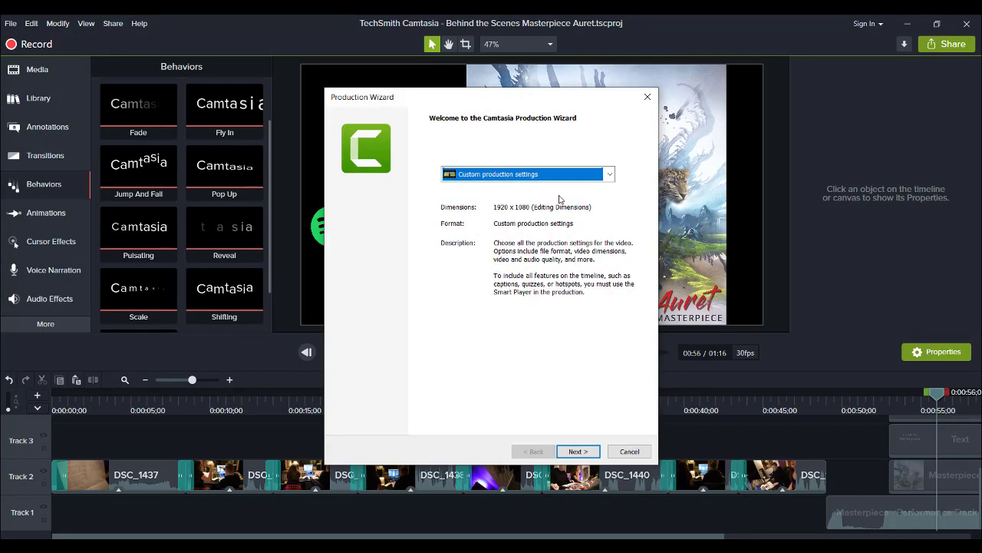
click(548, 175)
click(565, 320)
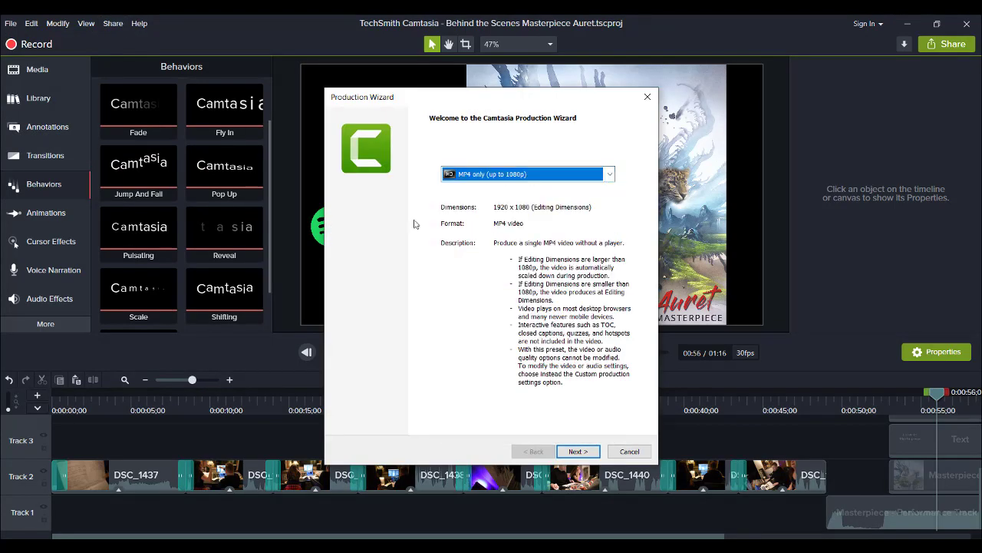
click(565, 459)
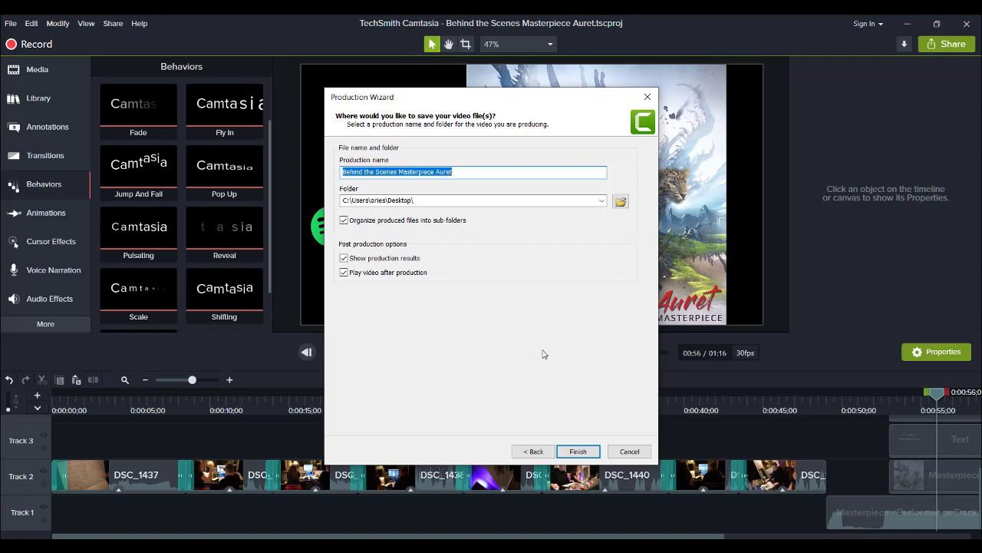
key(Escape)
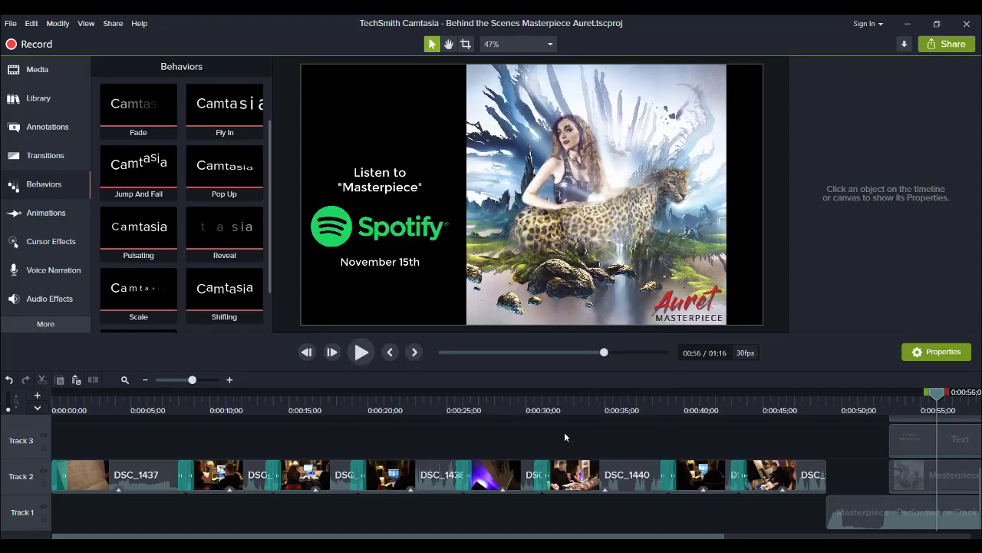